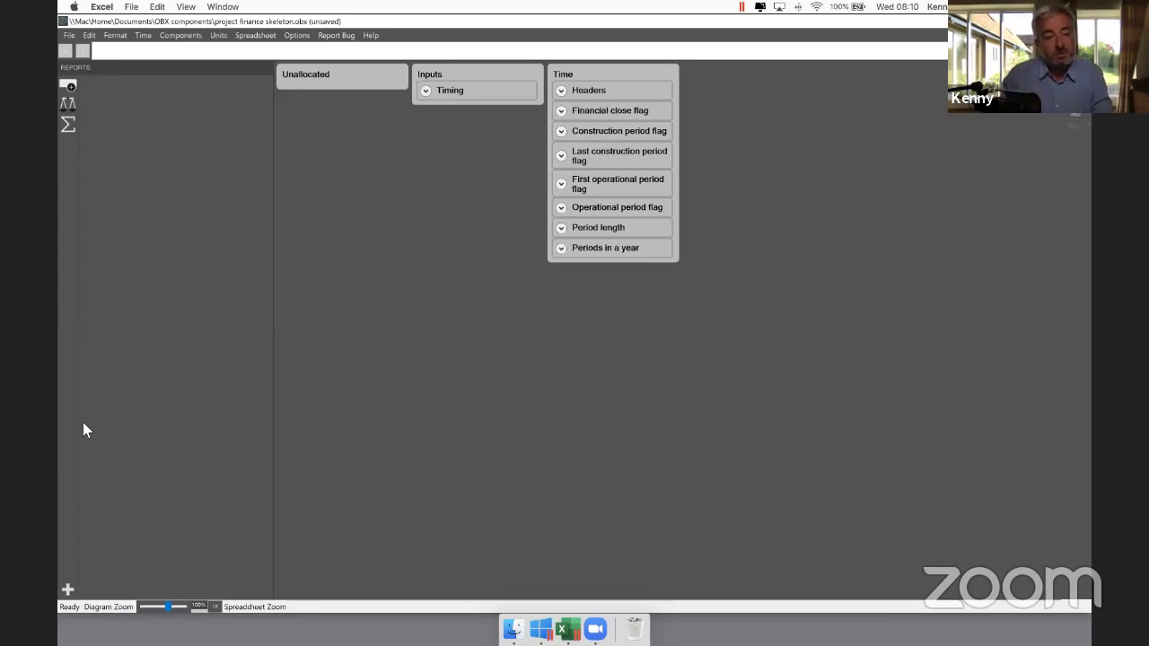
Step: Add a new report and rename it "Income statement"
{"action": "left_click", "coordinate": [69, 590]}
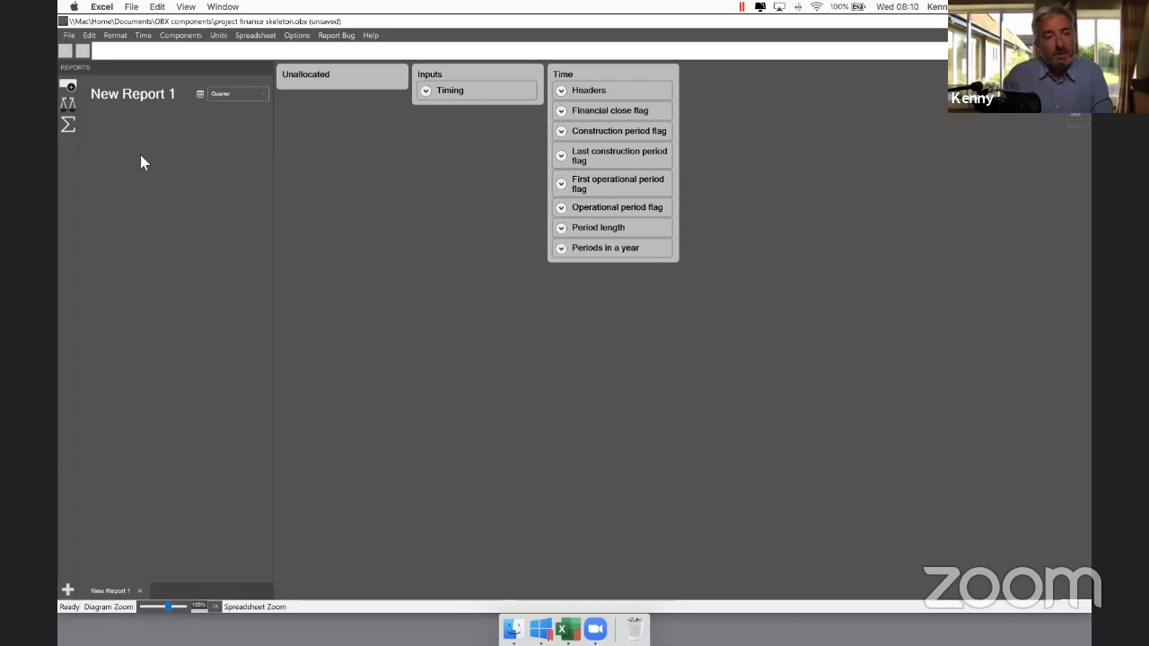
{"action": "double_click", "coordinate": [148, 96]}
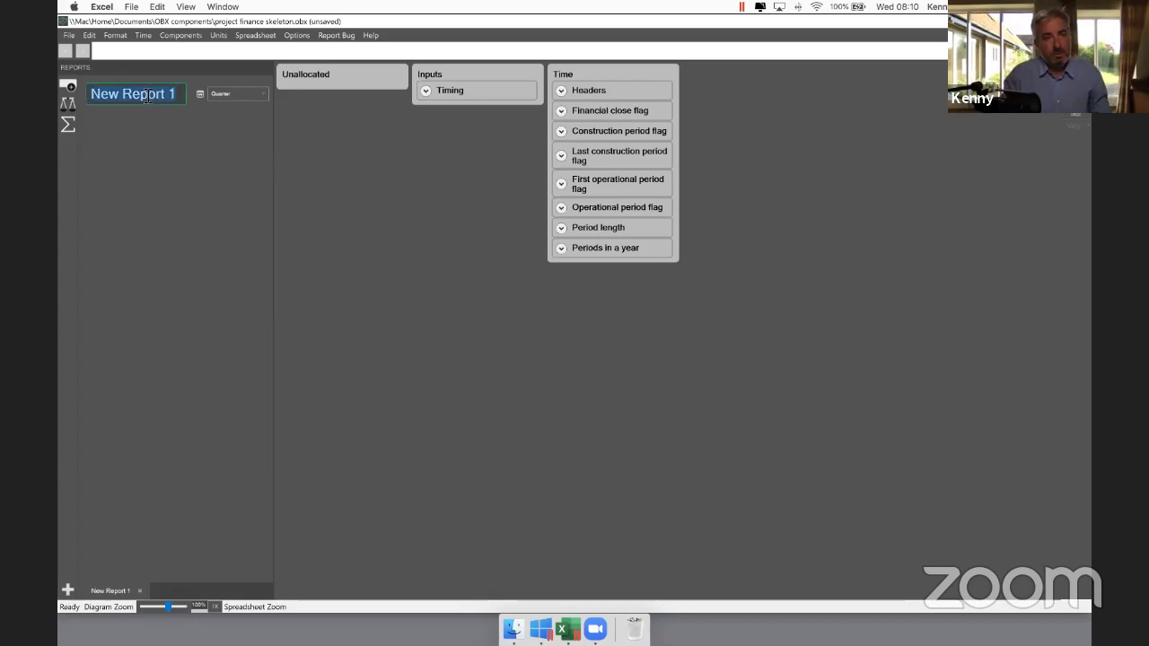
{"action": "type", "text": "Income satt"}
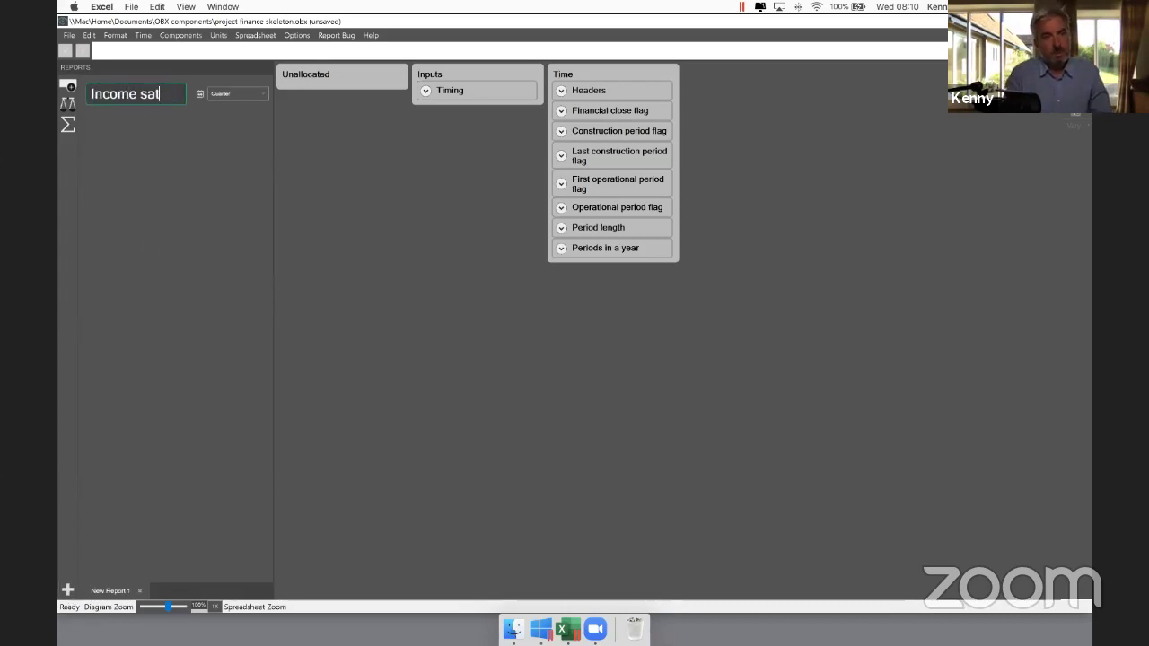
{"action": "key", "text": "BackSpace"}
{"action": "key", "text": "BackSpace"}
{"action": "key", "text": "BackSpace"}
{"action": "type", "text": "tate"}
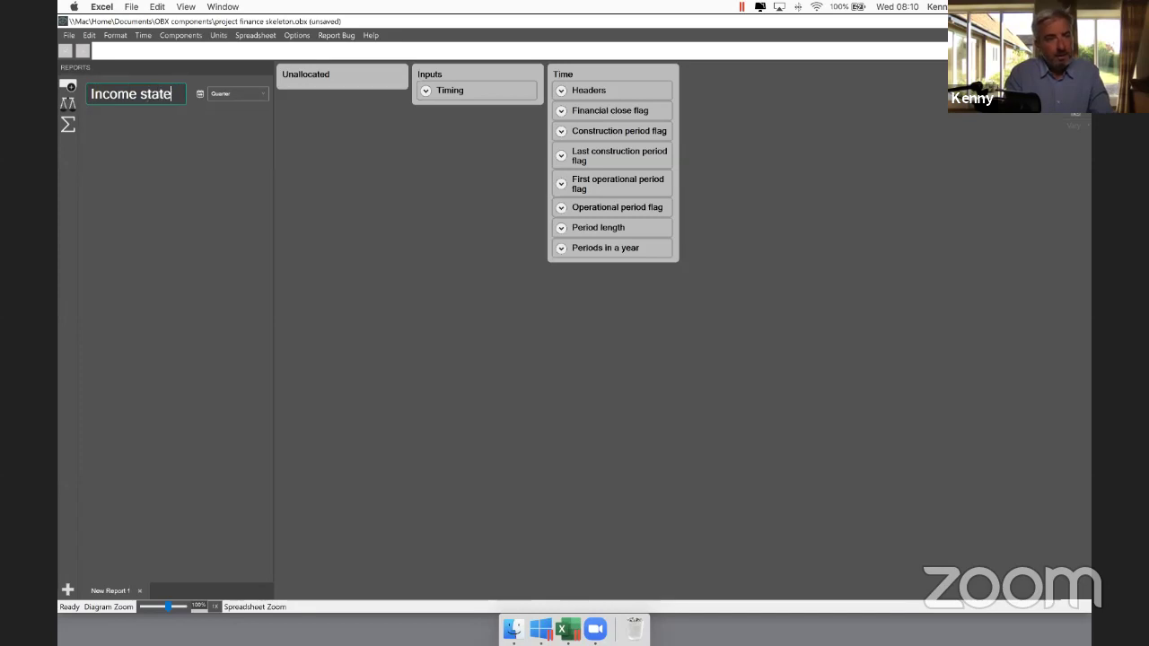
{"action": "type", "text": "ment"}
{"action": "key", "text": "Return"}
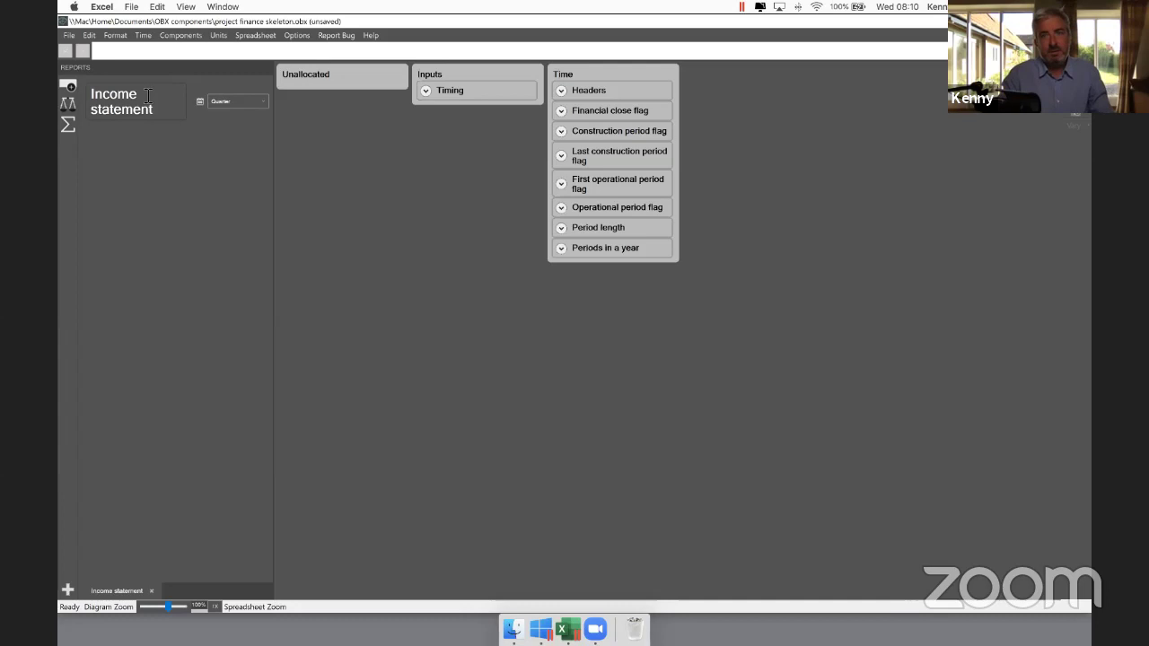
Step: Add the first line item to the Income statement report and name it "Revenue"
{"action": "double_click", "coordinate": [141, 242]}
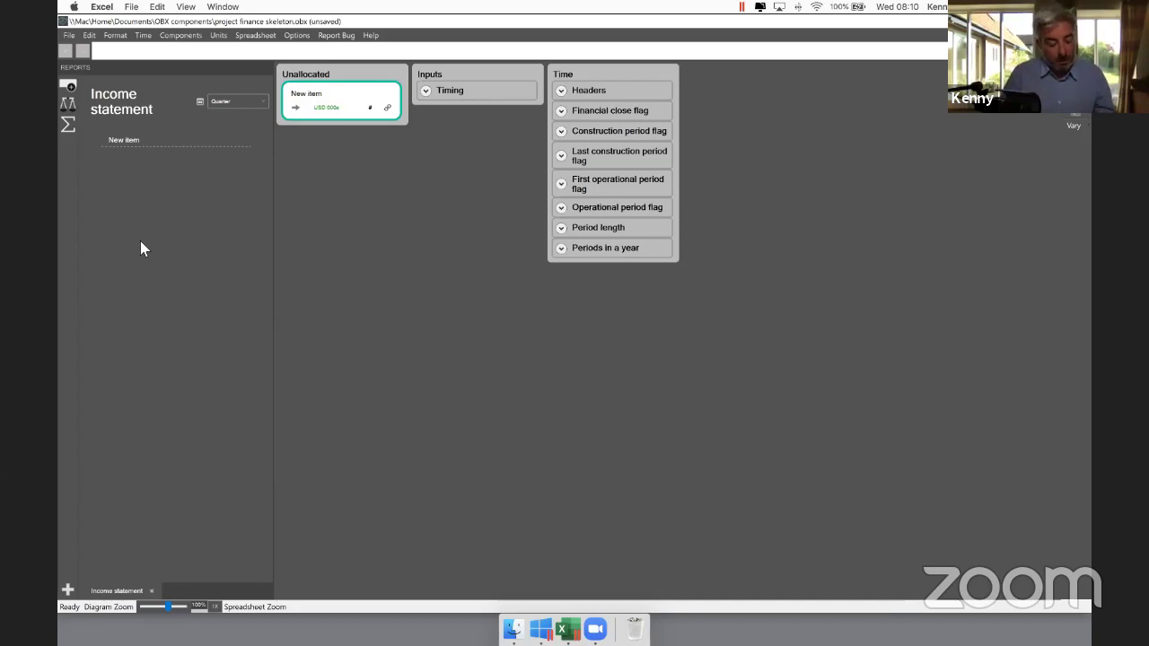
{"action": "key", "text": "F2"}
{"action": "type", "text": "Re"}
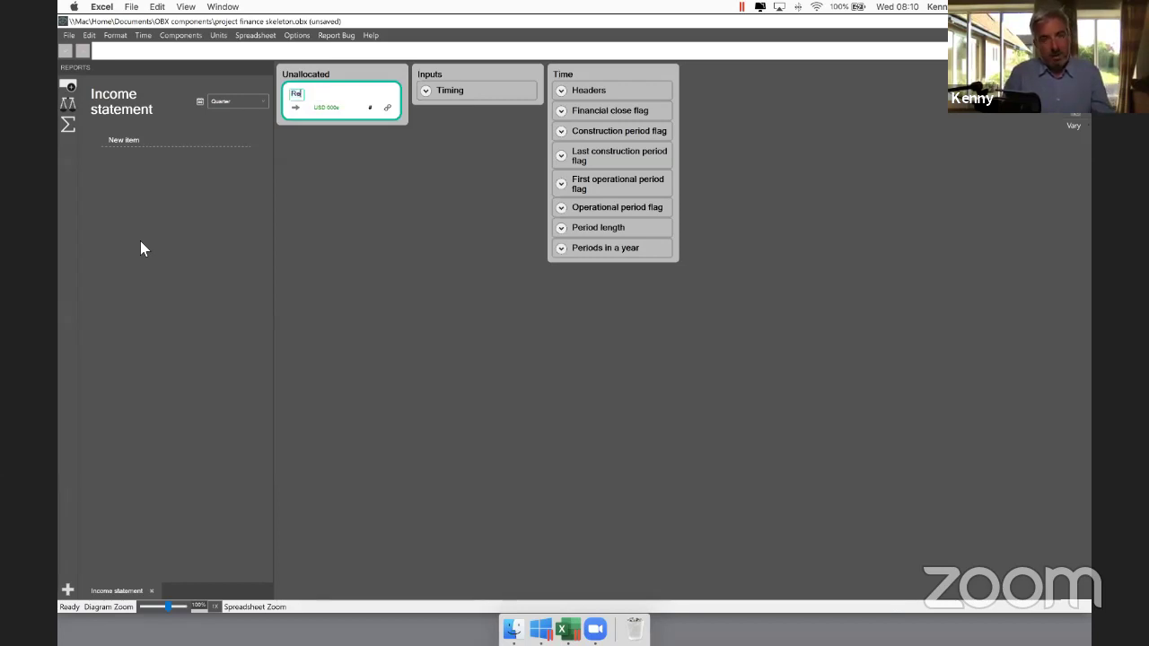
{"action": "type", "text": "venue"}
{"action": "key", "text": "Return"}
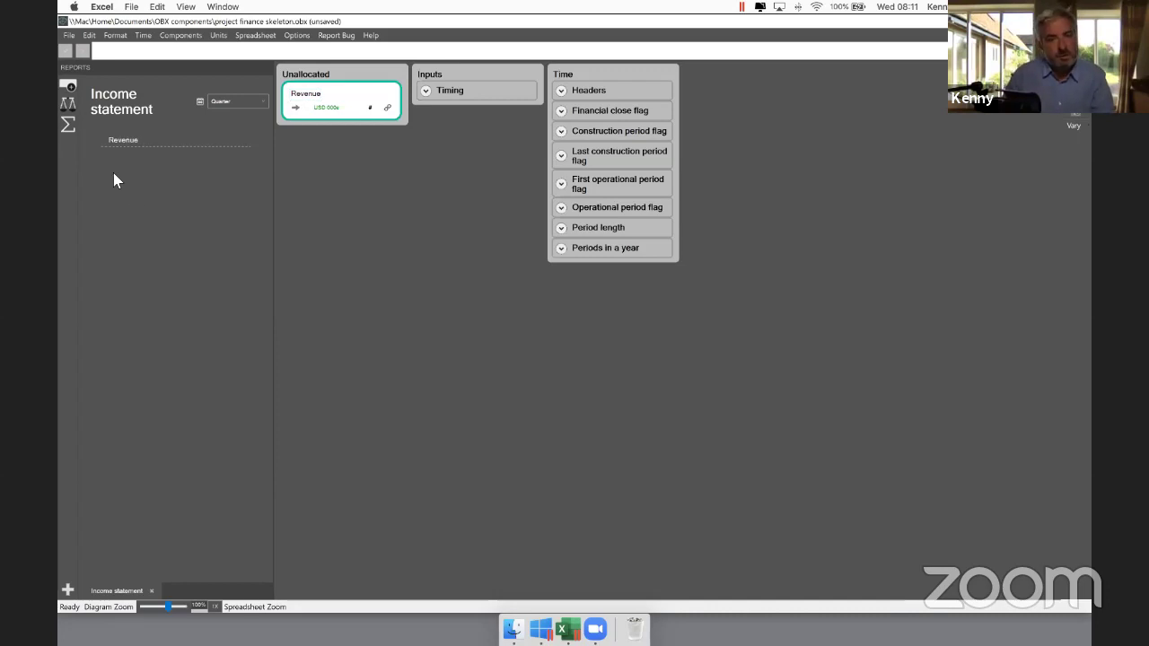
Step: Add a second line item below Revenue in the Income statement and name it "(Cost of sales)"
{"action": "left_click", "coordinate": [138, 221]}
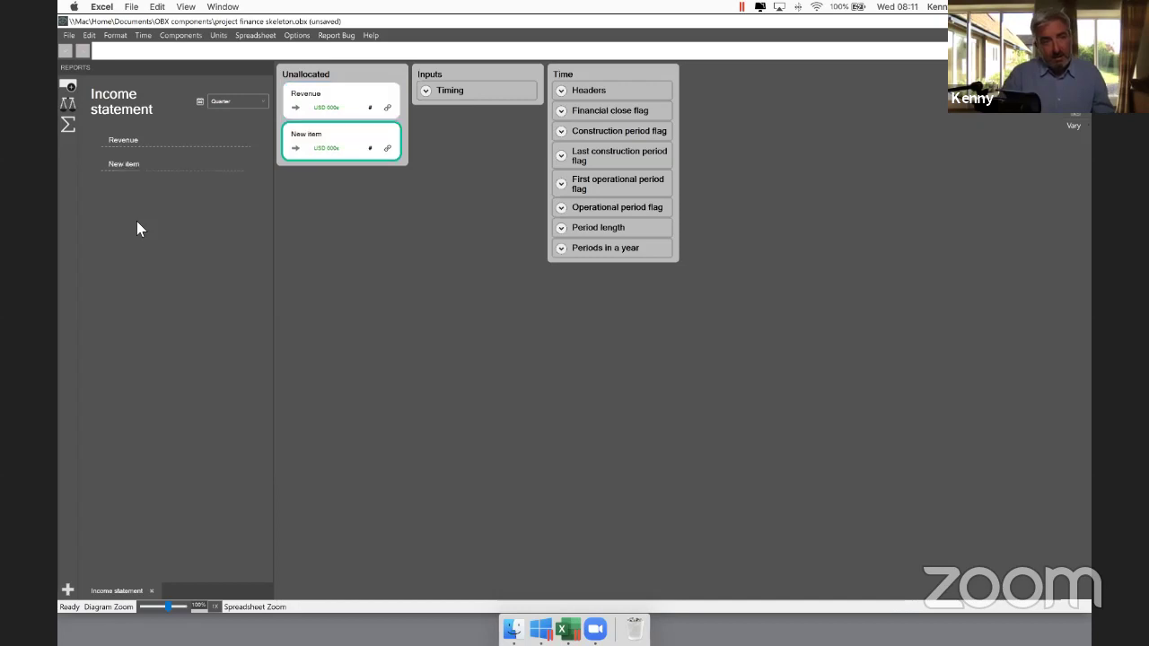
{"action": "double_click", "coordinate": [133, 163]}
{"action": "left_click", "coordinate": [133, 163]}
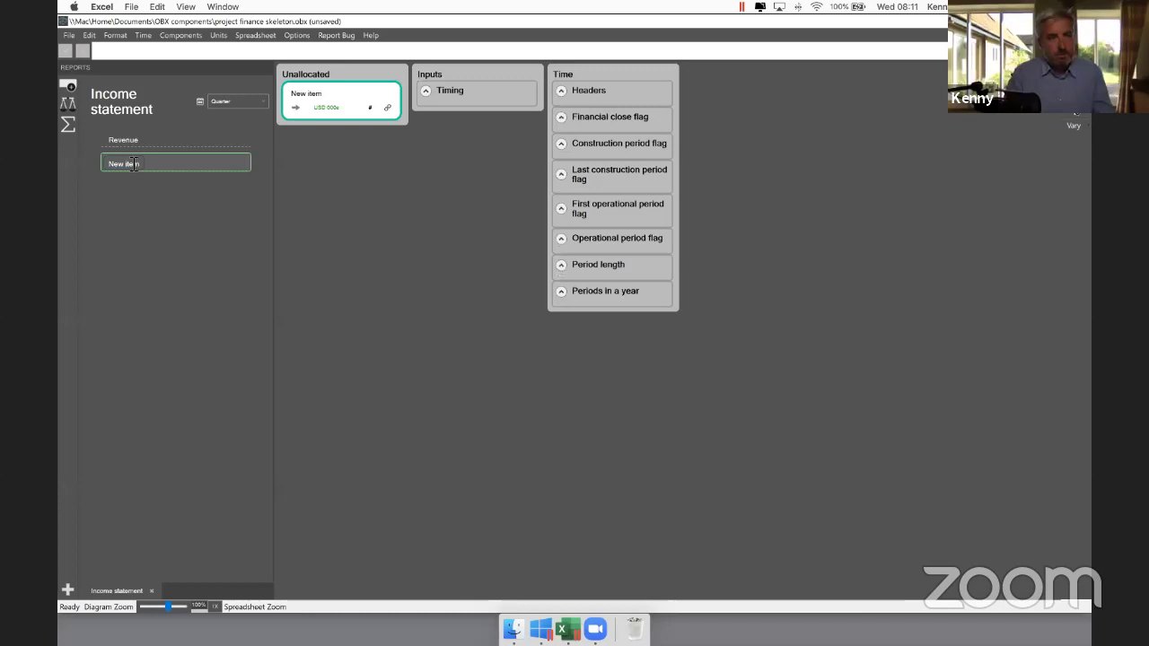
{"action": "key", "text": "ctrl+a"}
{"action": "type", "text": "(Cost"}
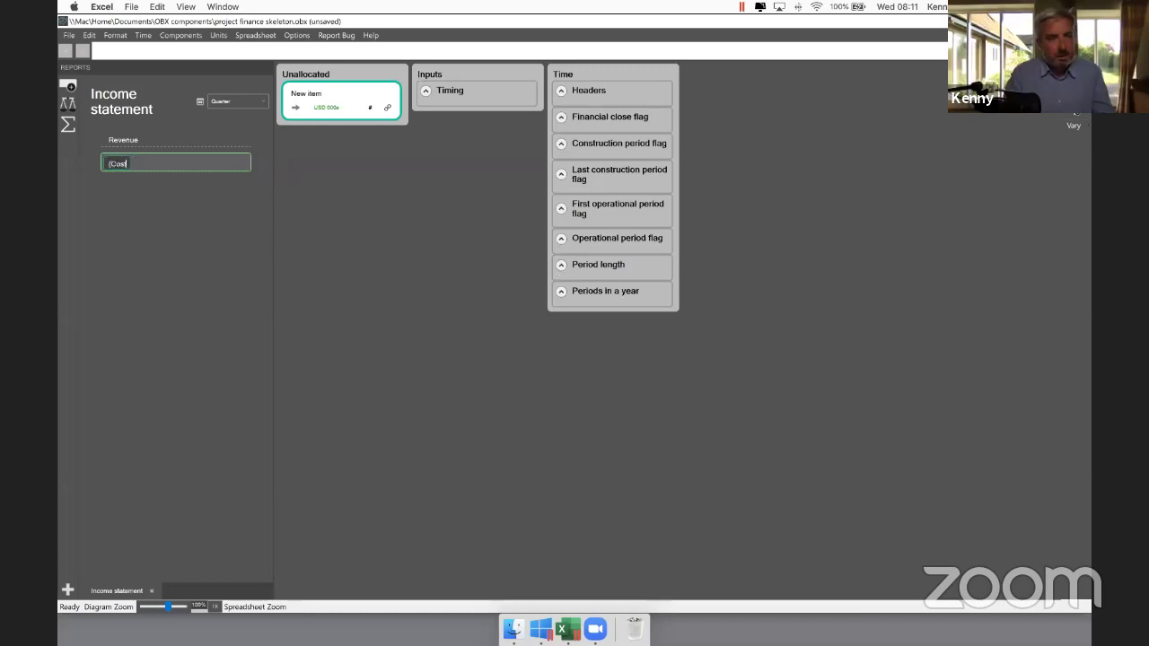
{"action": "type", "text": " of sales)"}
{"action": "key", "text": "Return"}
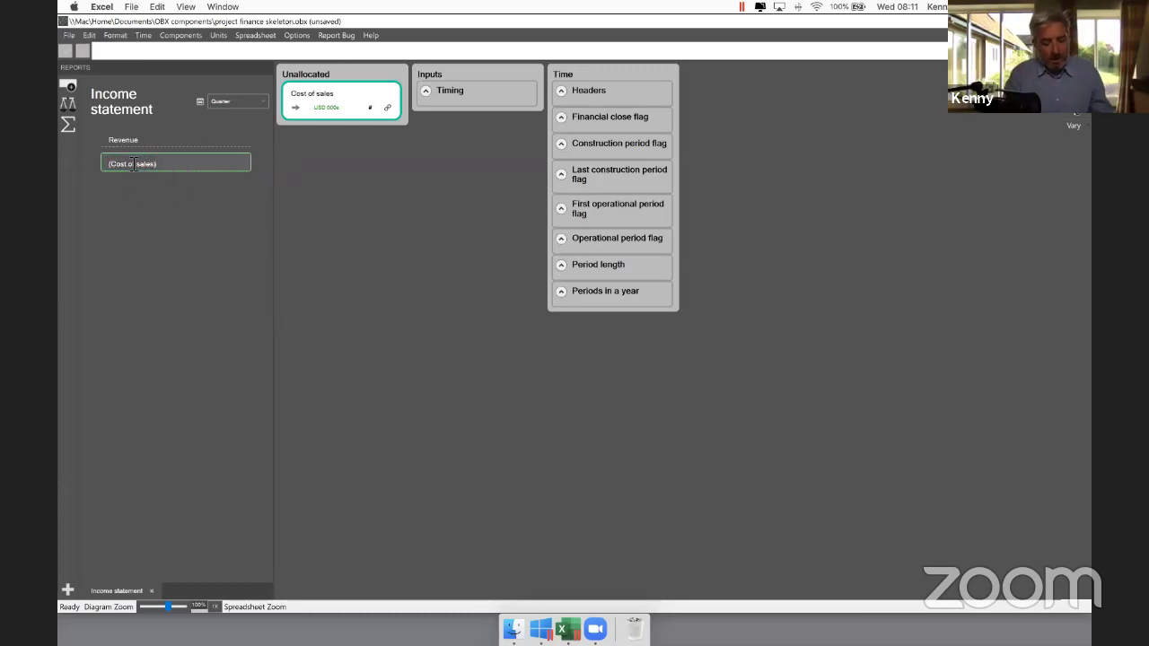
Step: Add a third line item below Cost of sales and name it "Gross profit"
{"action": "key", "text": "Return"}
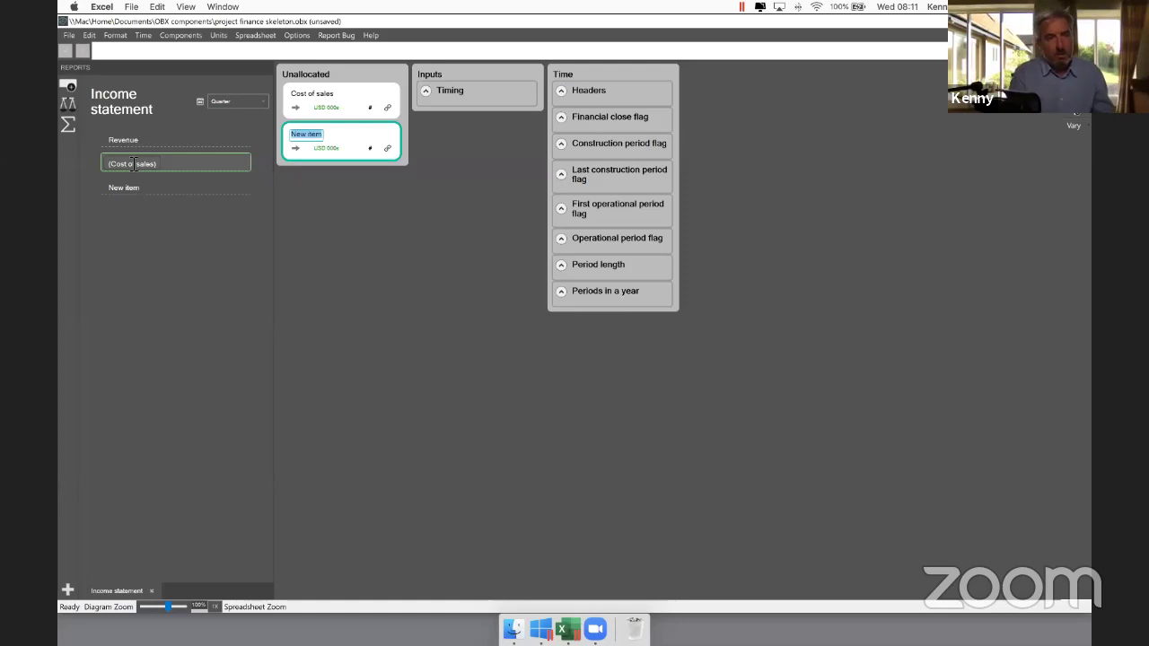
{"action": "type", "text": "Gros"}
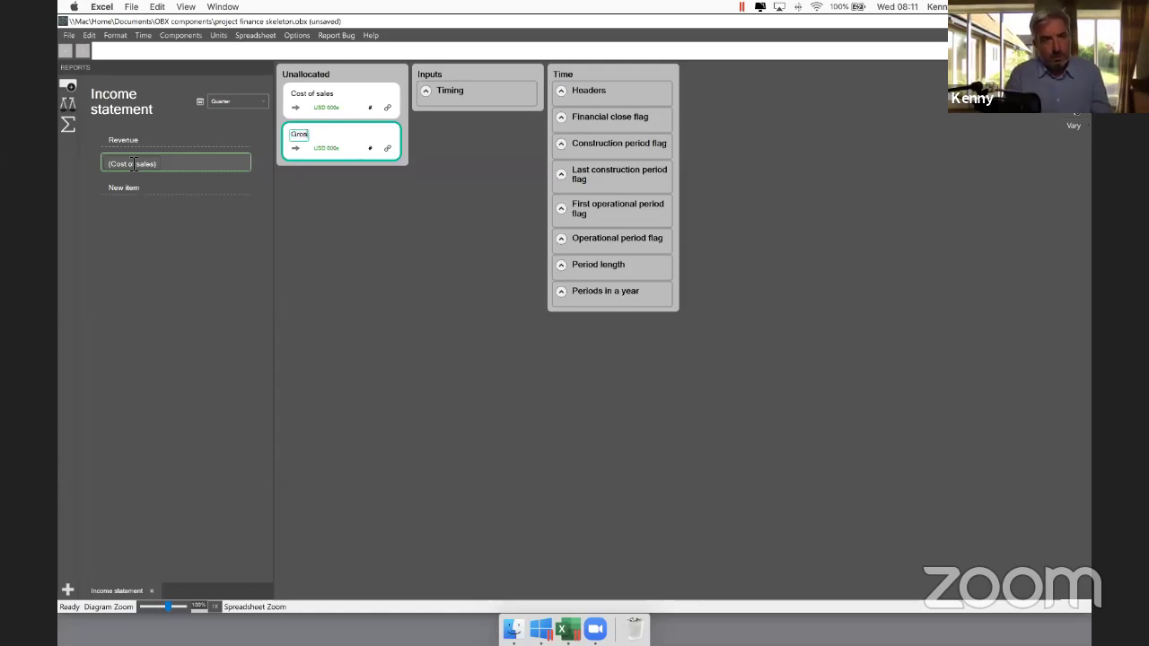
{"action": "type", "text": "s profit"}
{"action": "key", "text": "Return"}
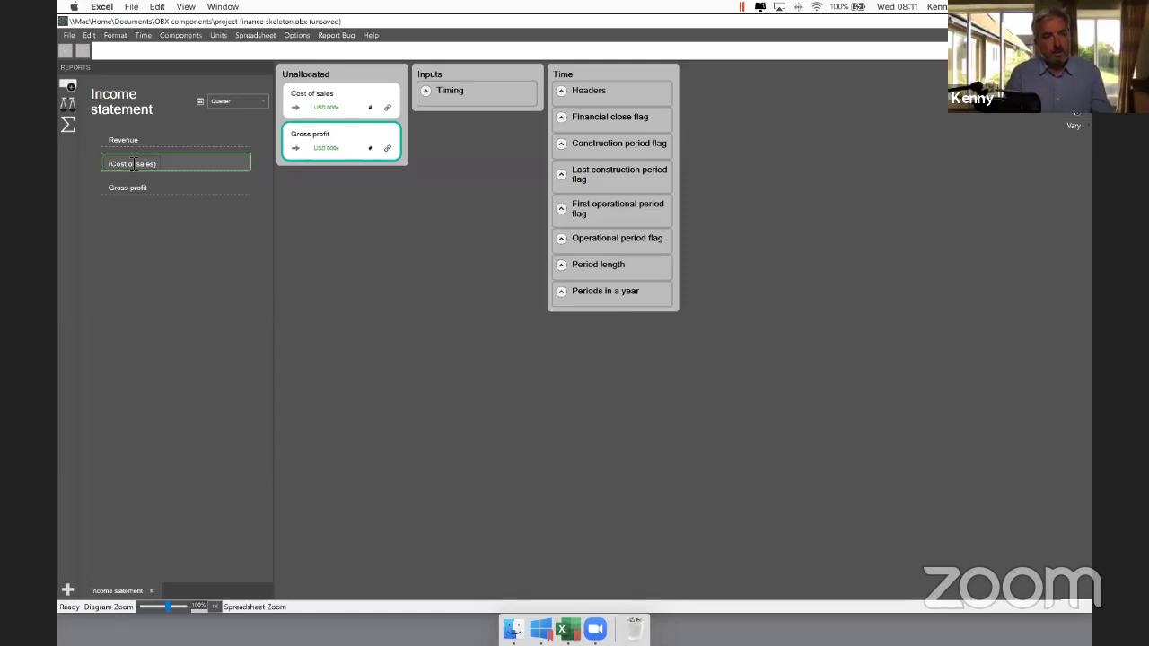
Step: Make Gross profit the sum of the lines above it, without including any previous total or sub-total
{"action": "left_click", "coordinate": [160, 188]}
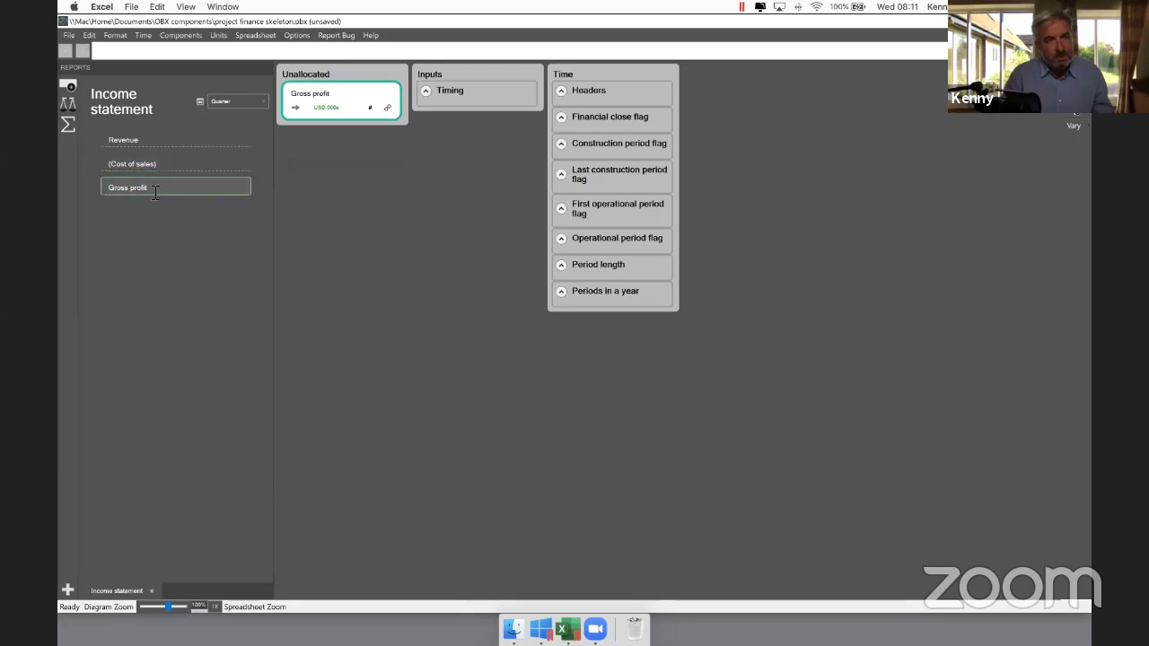
{"action": "left_click", "coordinate": [67, 125]}
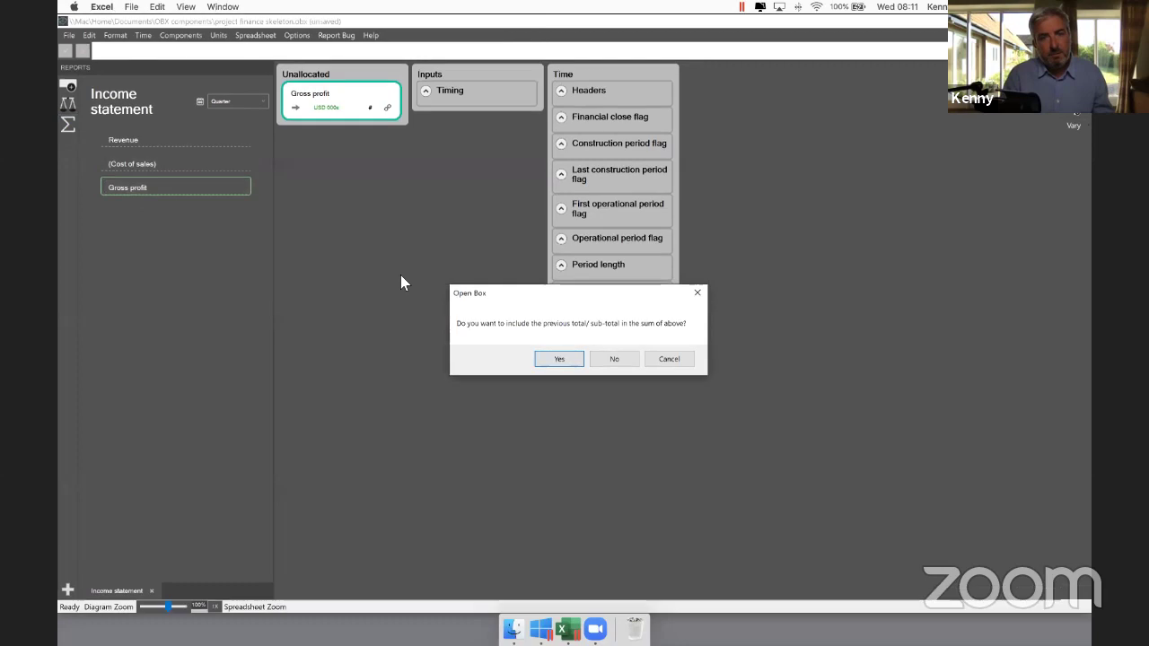
{"action": "left_click", "coordinate": [595, 357]}
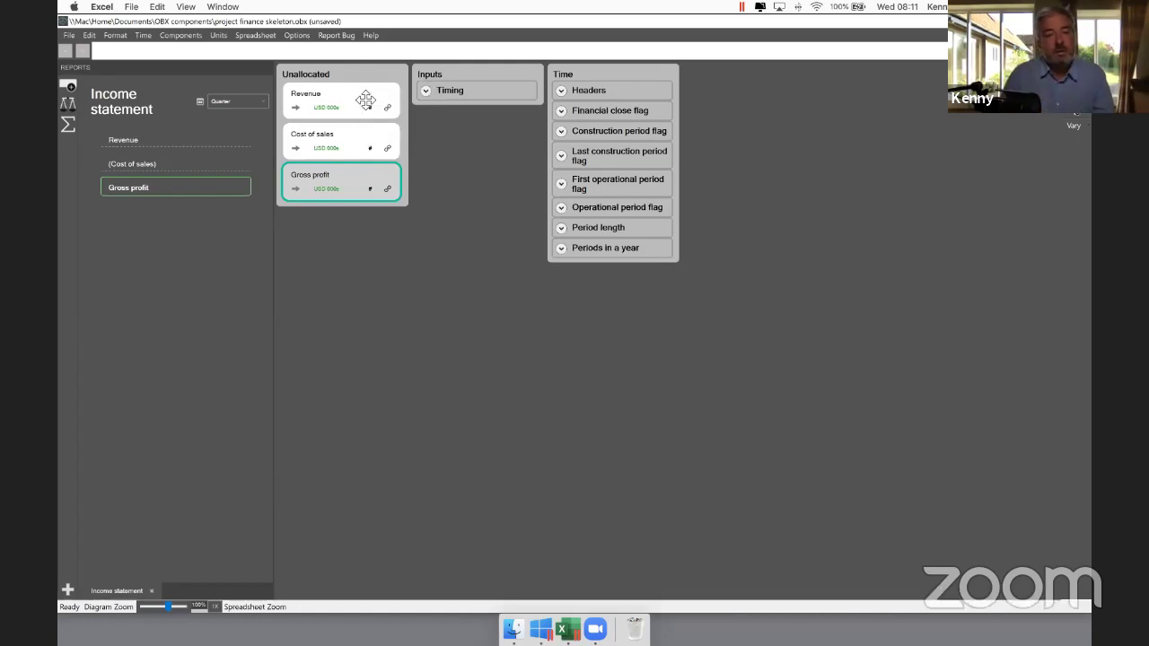
Step: Add a new sheet after the Time sheet and name it "Operations"
{"action": "left_click", "coordinate": [430, 225]}
{"action": "double_click", "coordinate": [429, 228]}
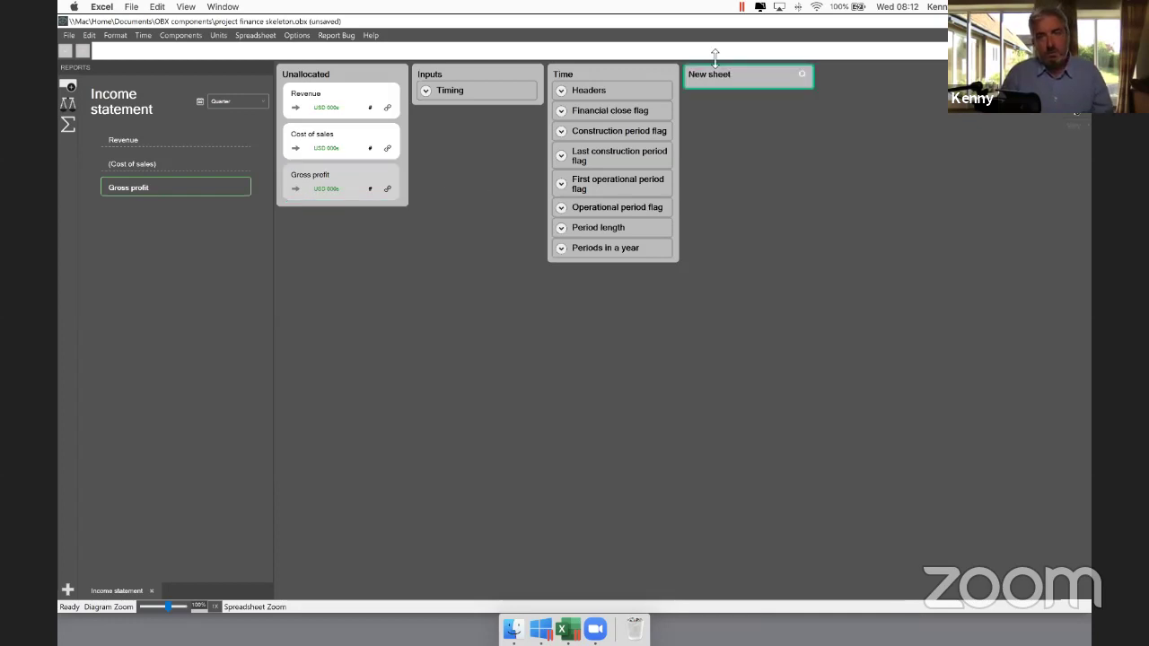
{"action": "double_click", "coordinate": [723, 76]}
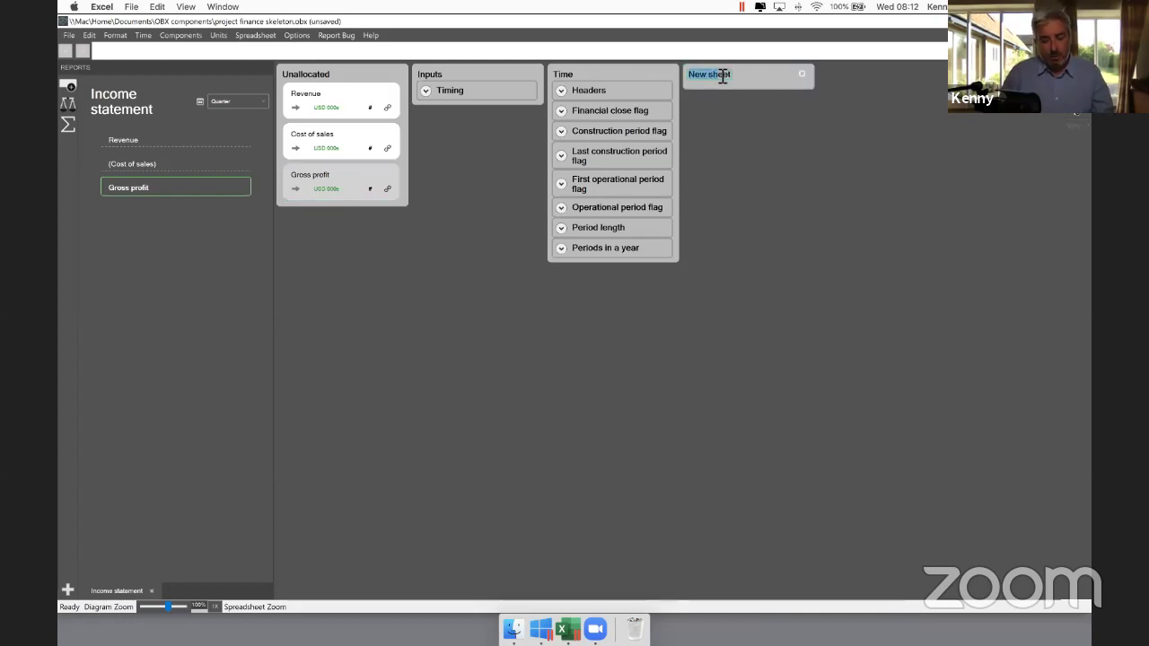
{"action": "key", "text": "Right"}
{"action": "key", "text": "BackSpace"}
{"action": "key", "text": "BackSpace"}
{"action": "key", "text": "BackSpace"}
{"action": "key", "text": "BackSpace"}
{"action": "key", "text": "BackSpace"}
{"action": "key", "text": "BackSpace"}
{"action": "key", "text": "BackSpace"}
{"action": "key", "text": "BackSpace"}
{"action": "key", "text": "BackSpace"}
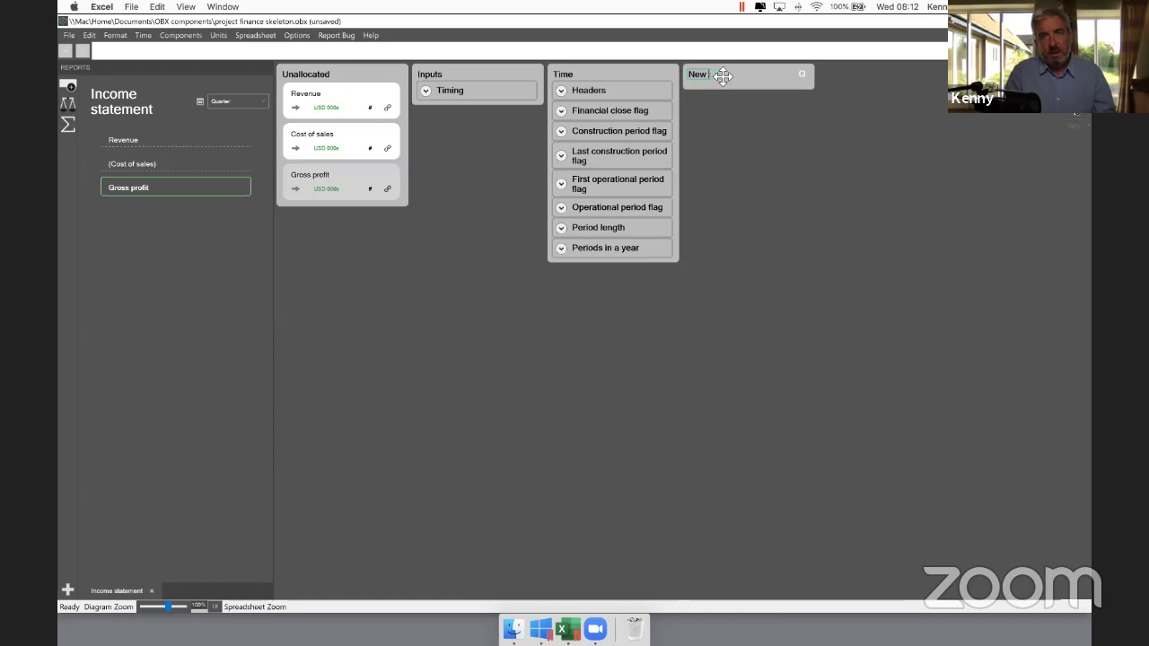
{"action": "type", "text": "Operations"}
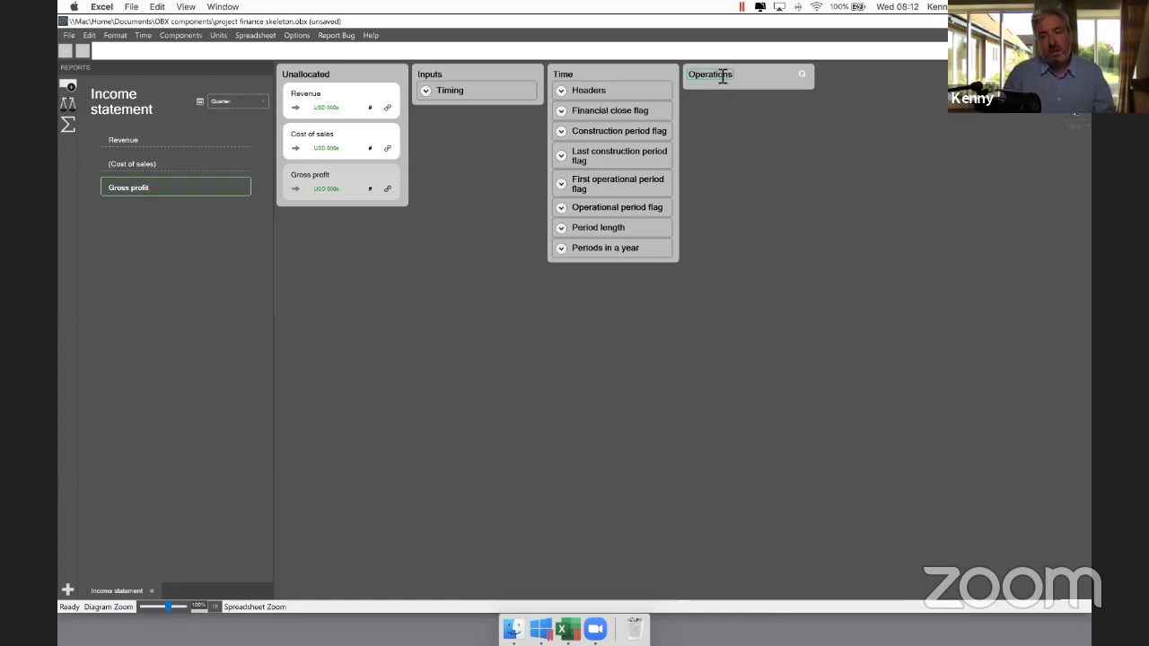
{"action": "key", "text": "Return"}
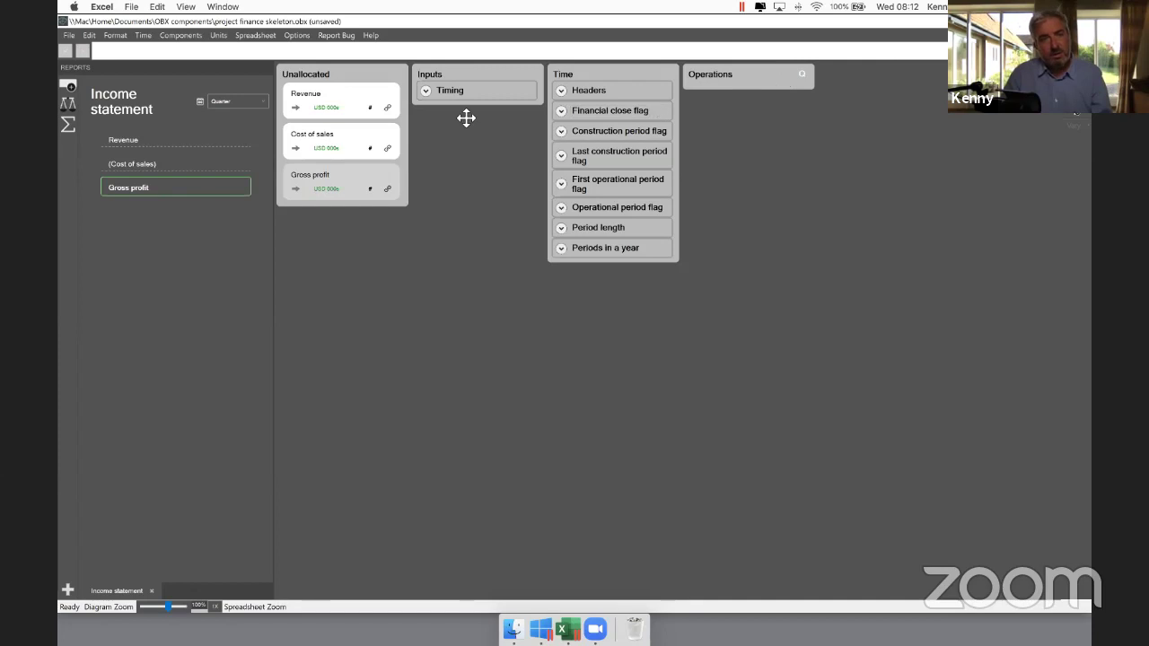
Step: Move Revenue from Unallocated to the Operations sheet and define its formula as [Price] * [Production volume]
{"action": "left_click", "coordinate": [345, 105]}
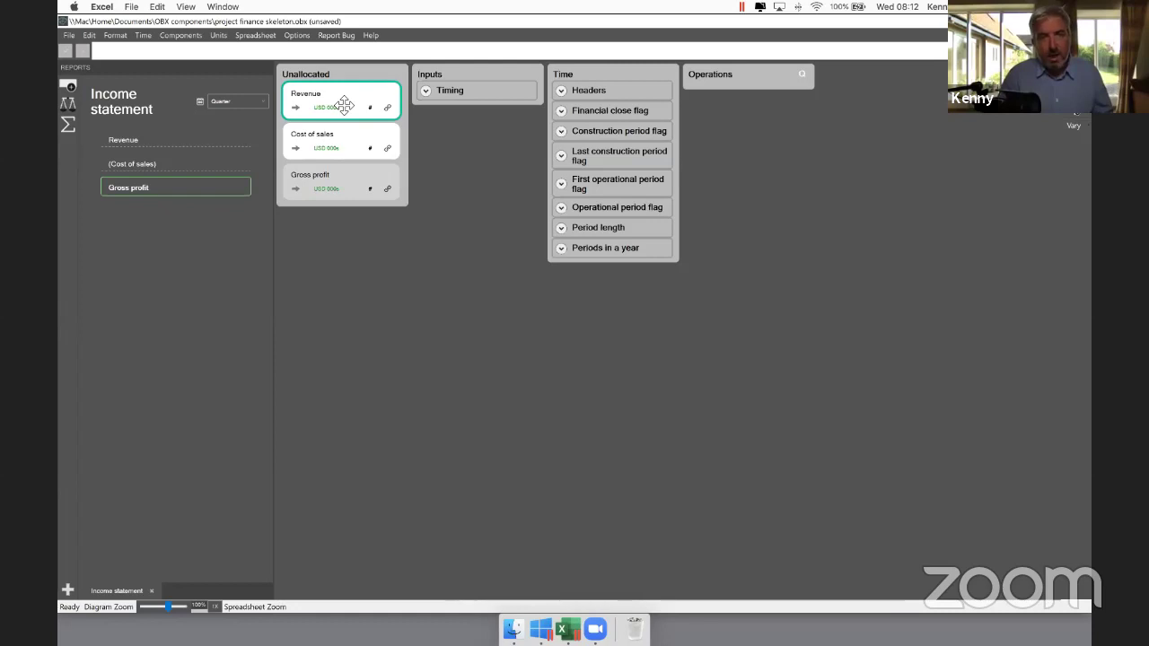
{"action": "double_click", "coordinate": [345, 106]}
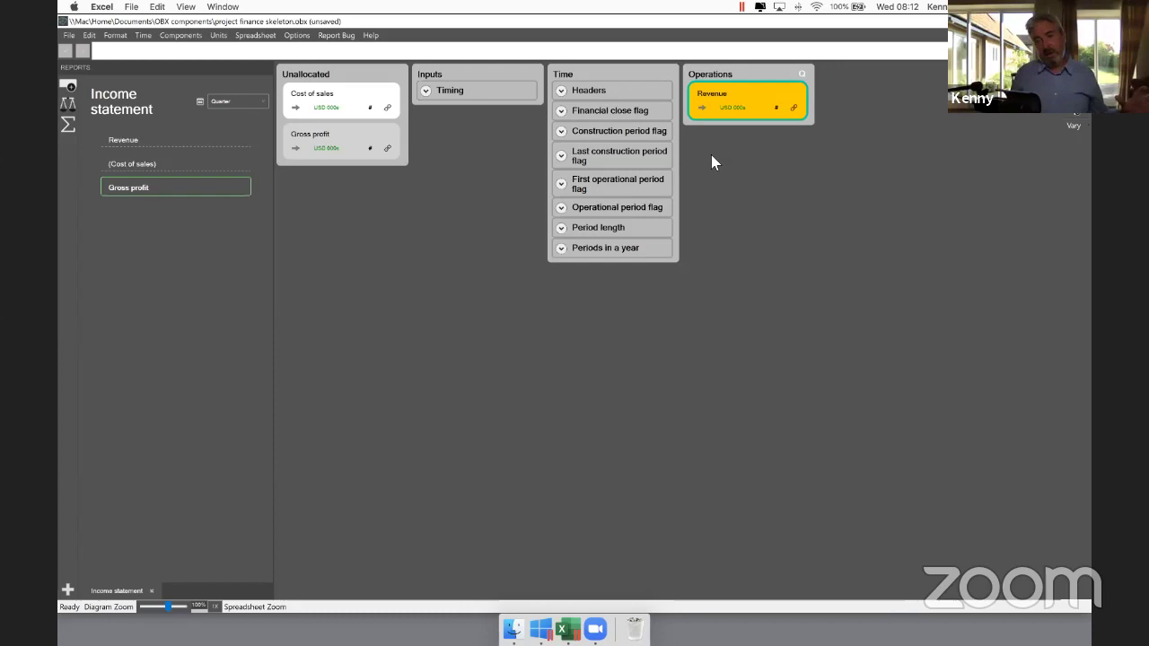
{"action": "double_click", "coordinate": [753, 98]}
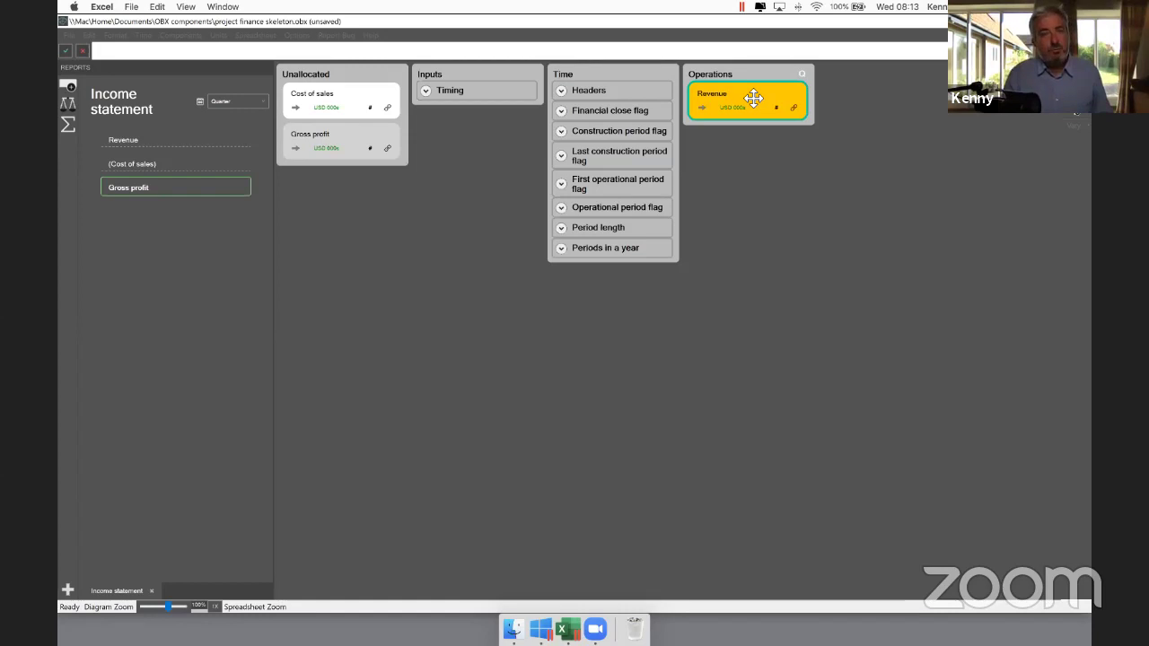
{"action": "type", "text": "[Price] *"}
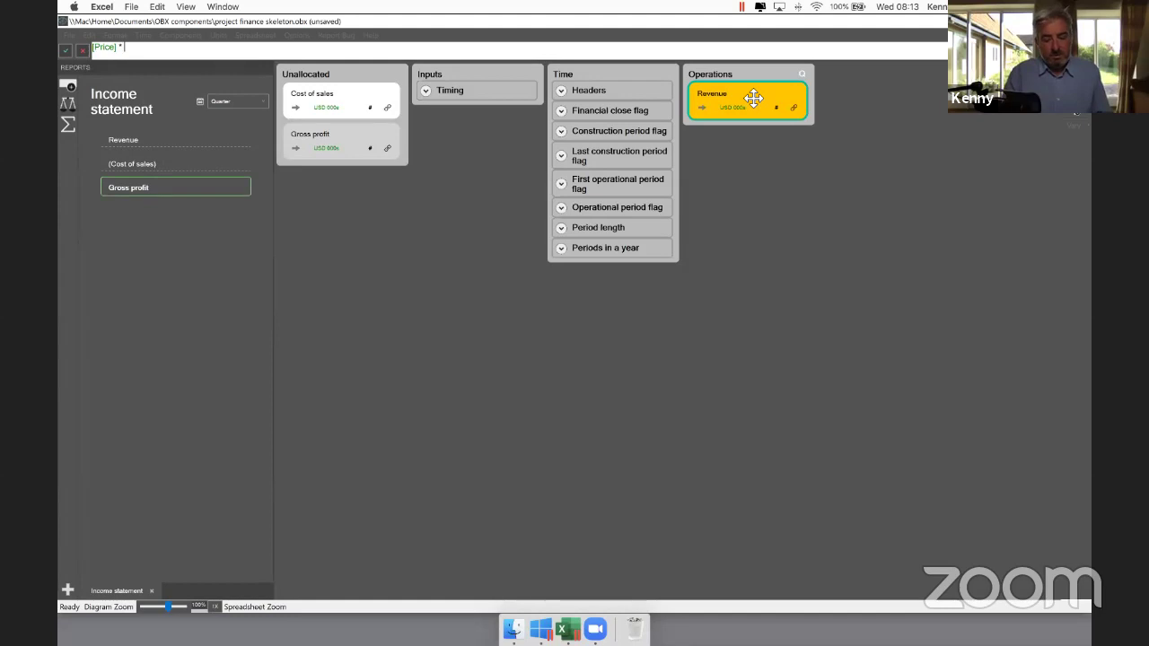
{"action": "type", "text": "[Produ"}
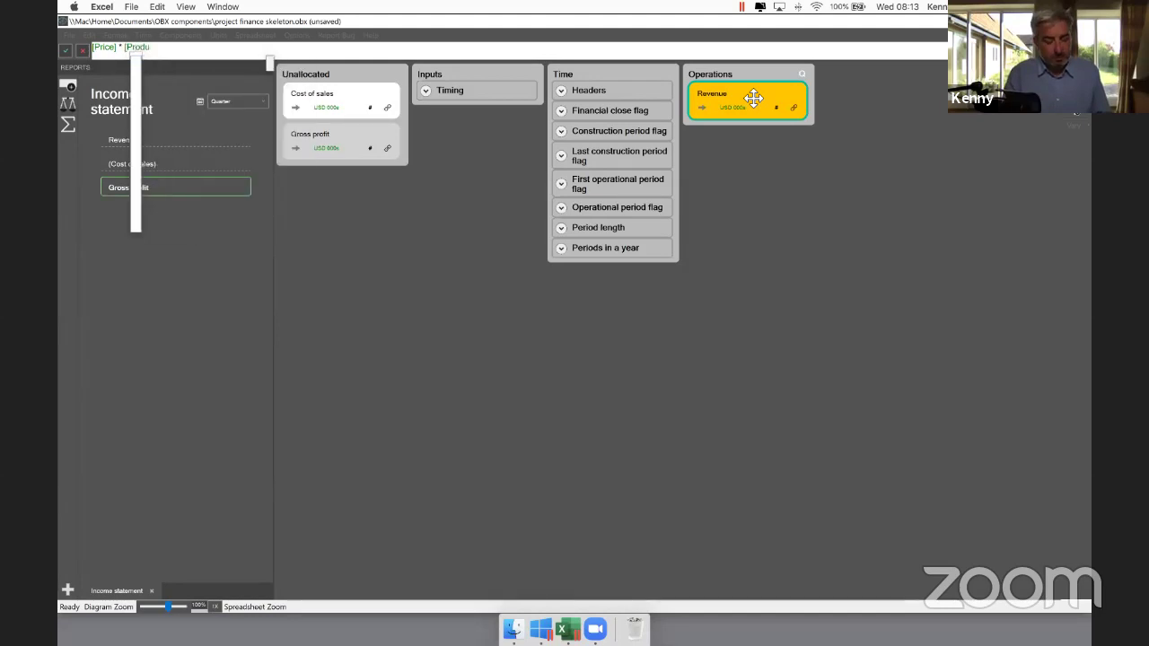
{"action": "type", "text": "ction volumne"}
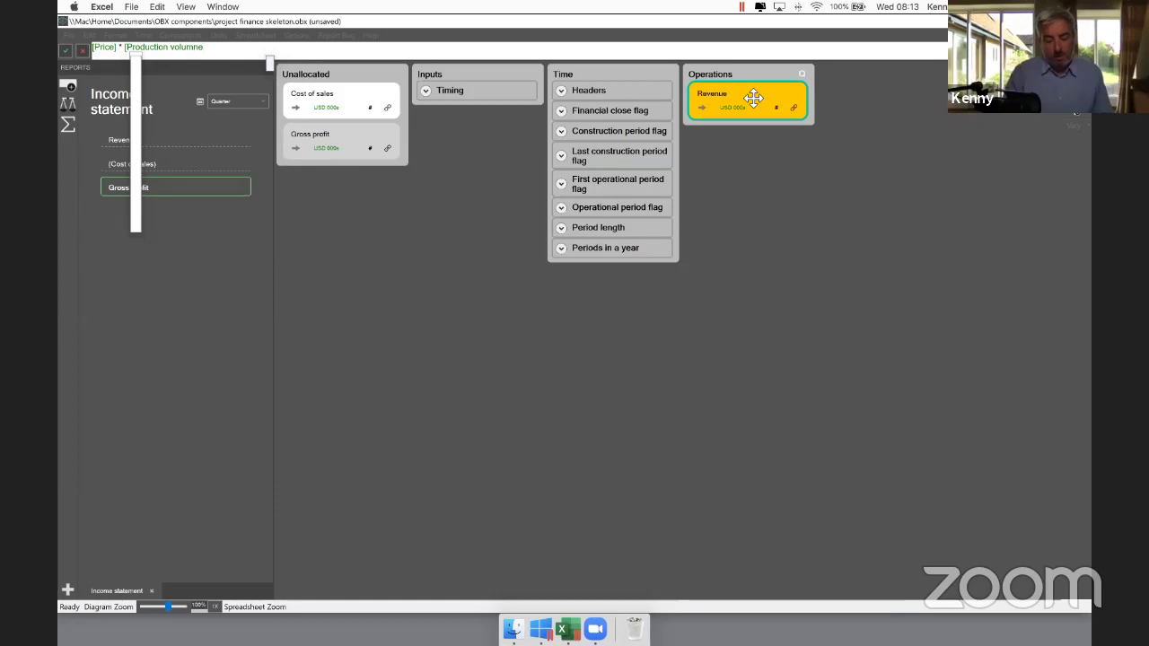
{"action": "key", "text": "BackSpace"}
{"action": "type", "text": "]"}
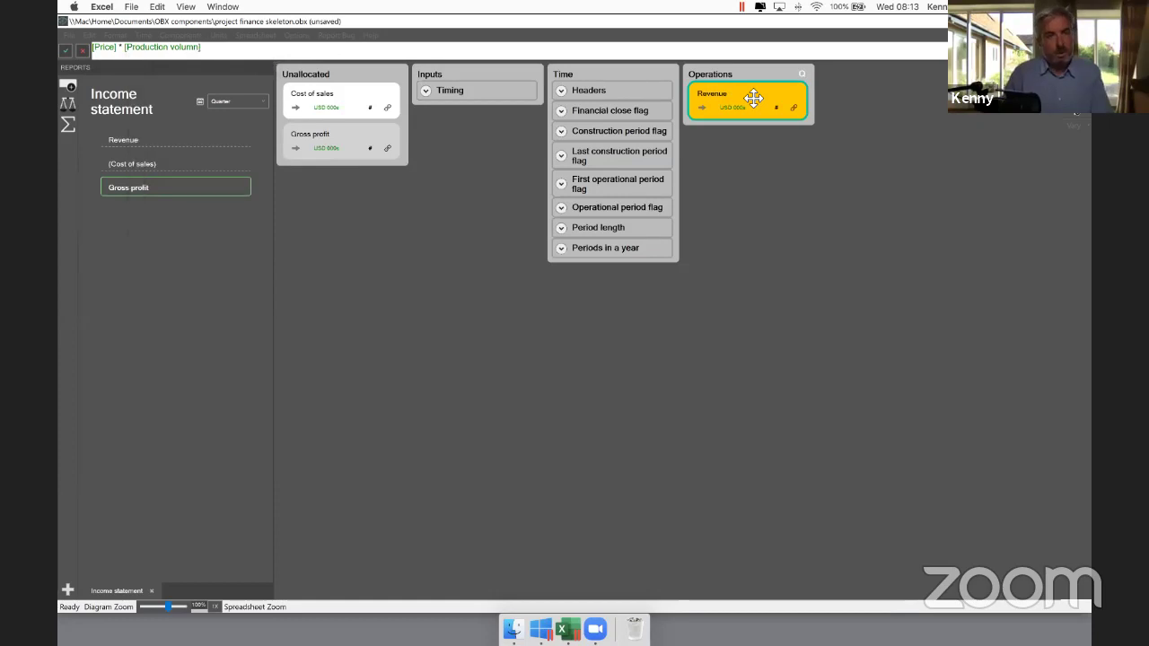
{"action": "key", "text": "BackSpace"}
{"action": "type", "text": "e]"}
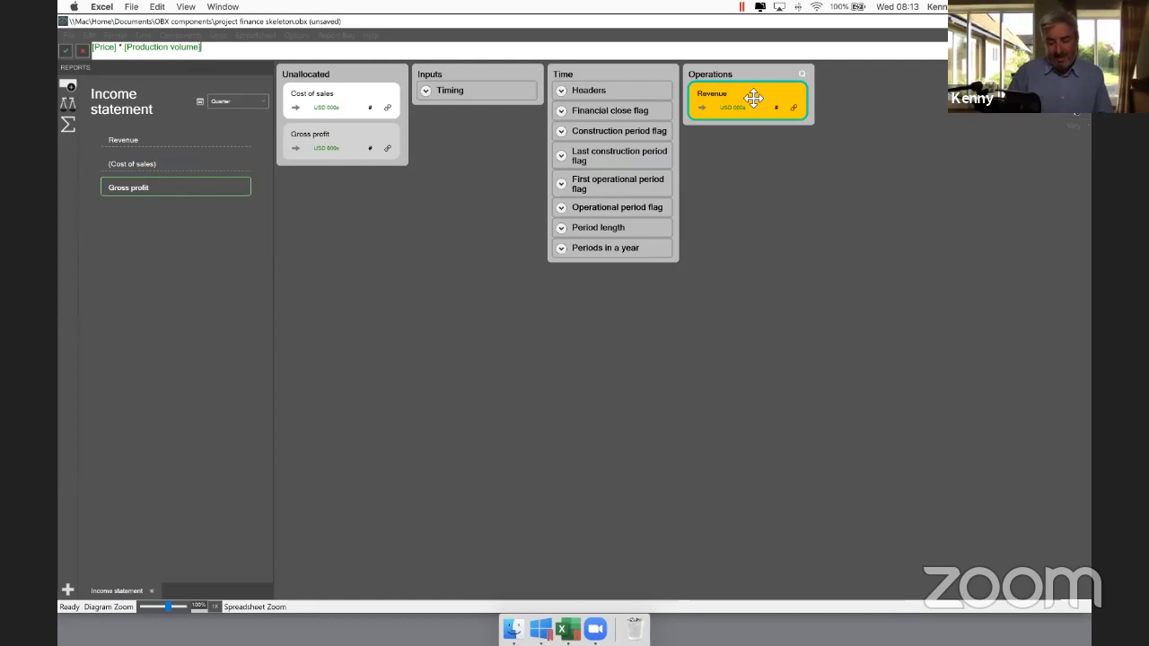
{"action": "key", "text": "Return"}
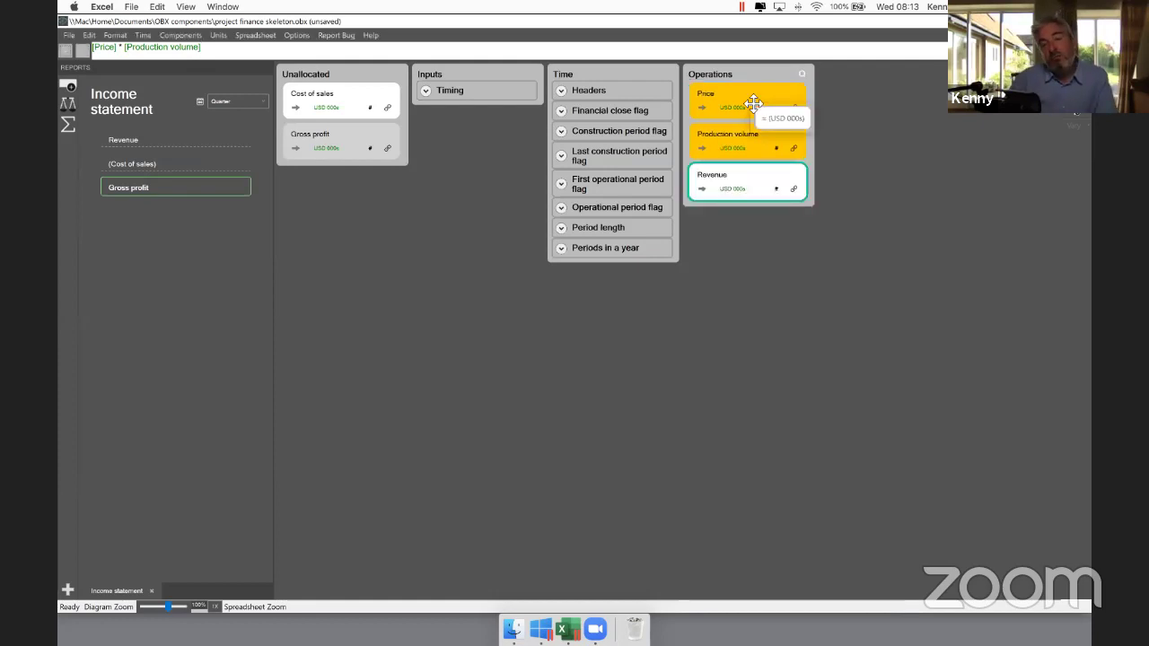
Step: Change the item type of Price and Production volume on the Operations sheet from the arrow to the circle
{"action": "mouse_move", "coordinate": [760, 187]}
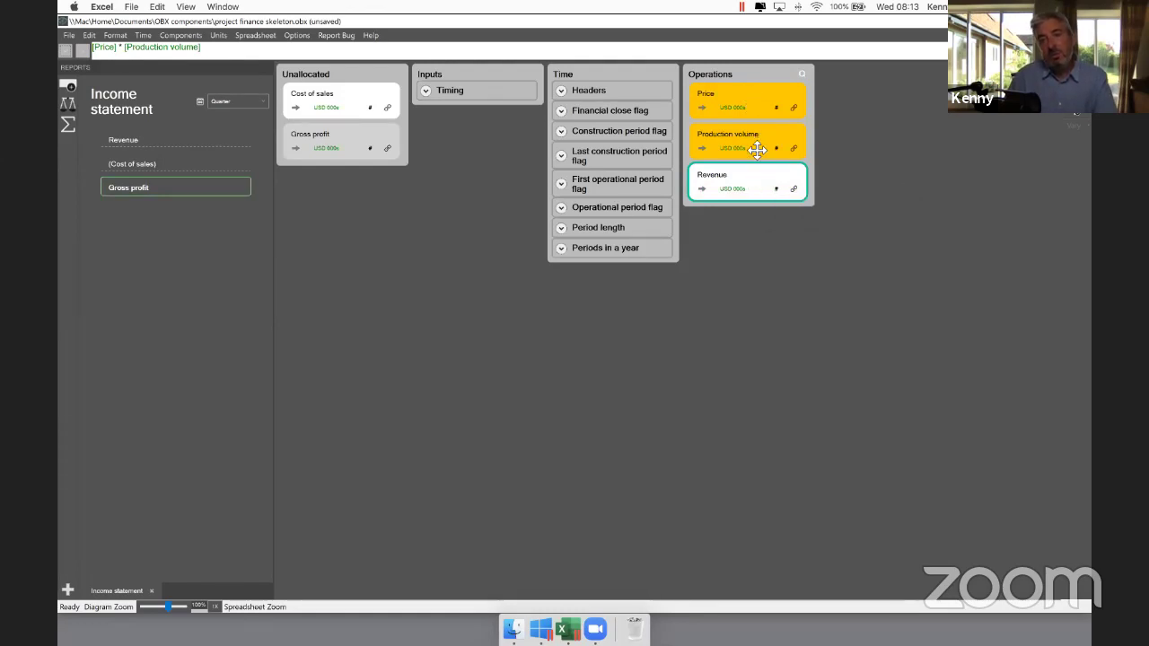
{"action": "left_click", "coordinate": [750, 105]}
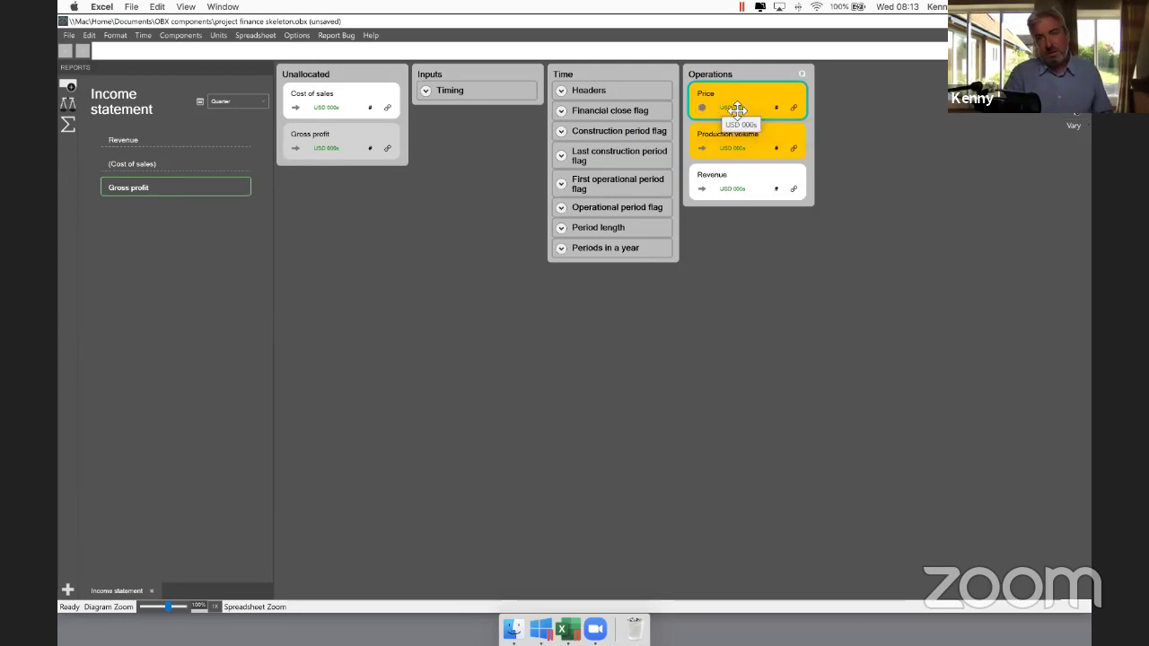
{"action": "left_click", "coordinate": [702, 107]}
{"action": "left_click", "coordinate": [751, 148]}
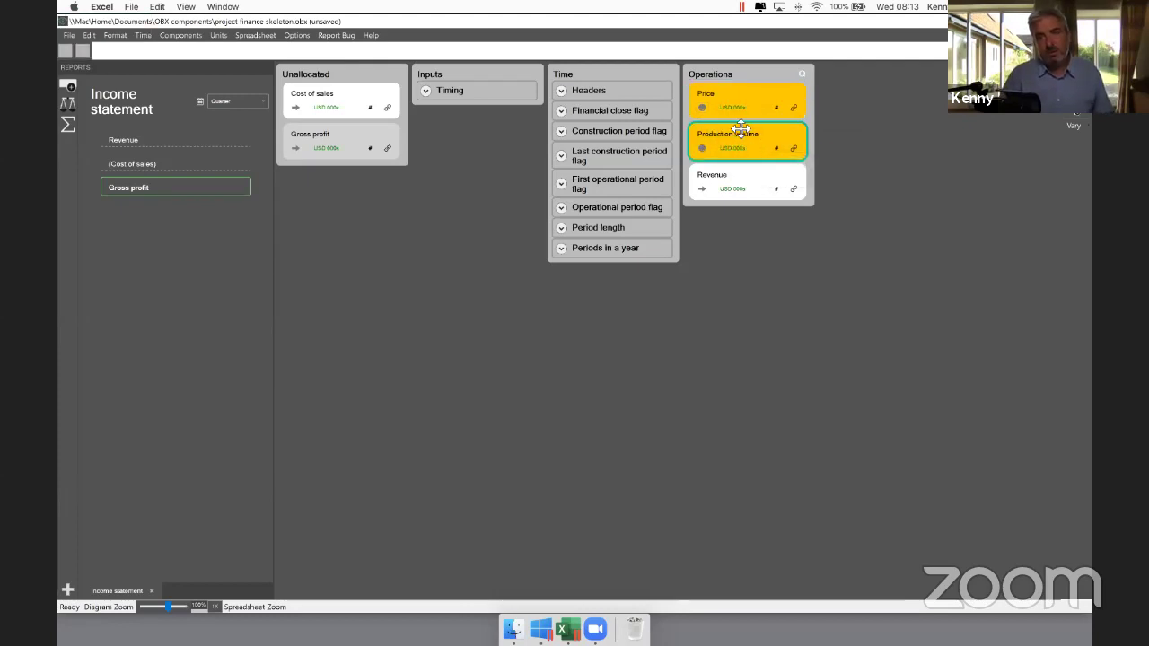
Step: Move Price from the Operations sheet to the Inputs sheet and set its value to 5
{"action": "left_click_drag", "start_coordinate": [745, 141], "coordinate": [744, 105]}
{"action": "left_click", "coordinate": [744, 106]}
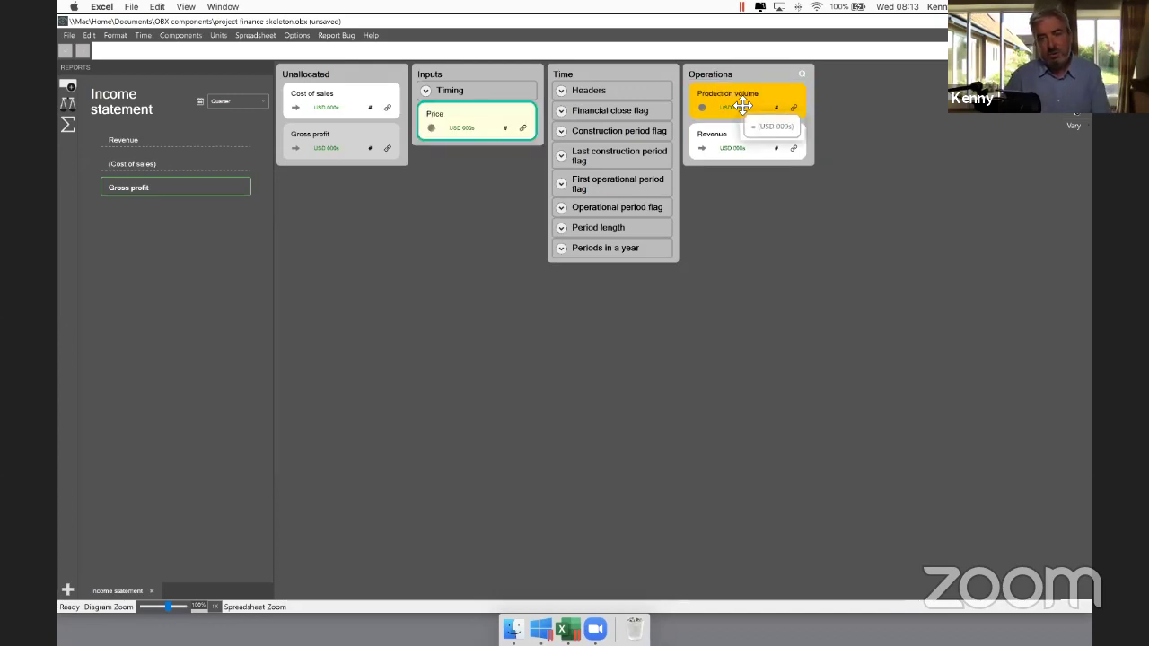
{"action": "left_click", "coordinate": [254, 52]}
{"action": "type", "text": "6"}
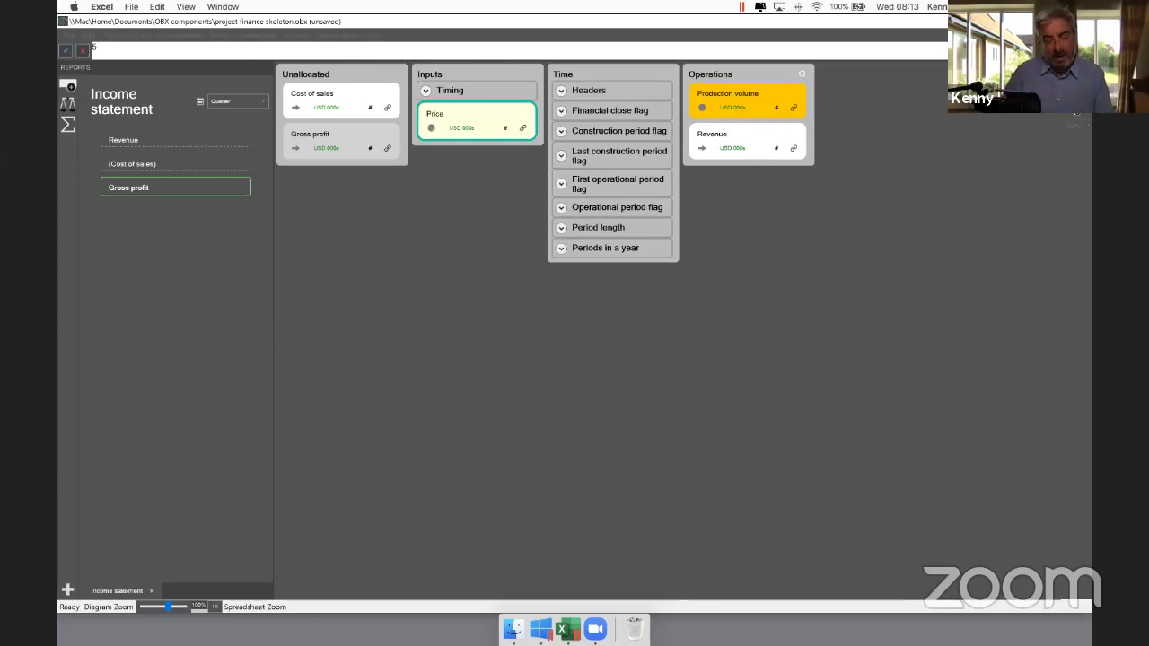
{"action": "key", "text": "Return"}
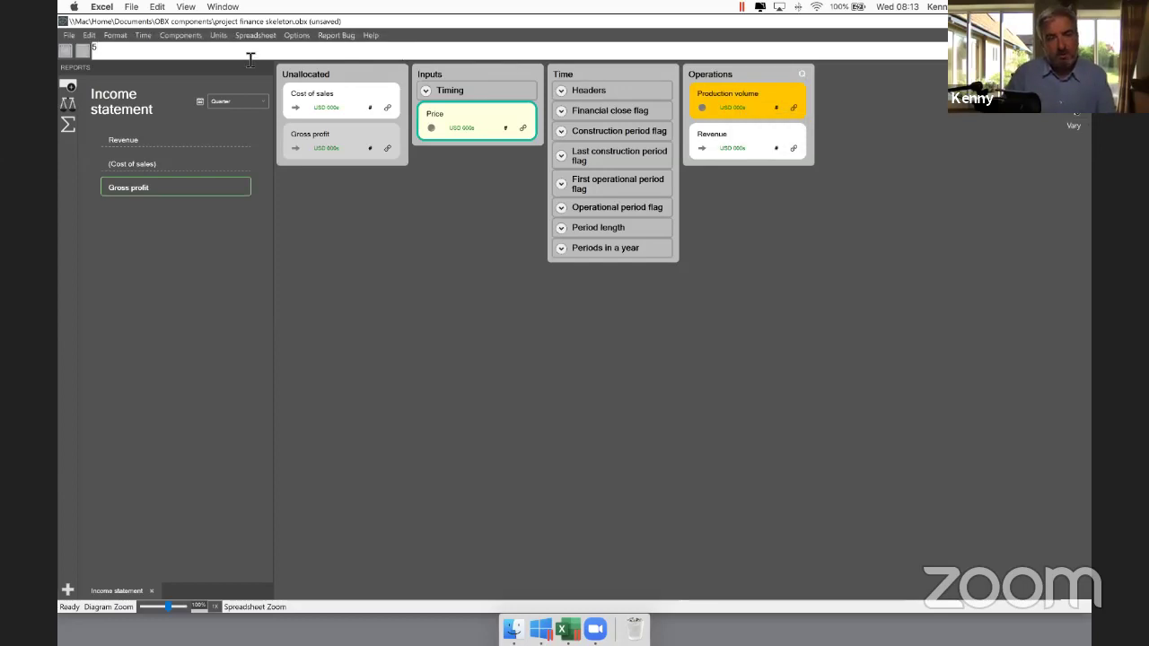
Step: Set the units of Production volume to "widgets / quarter"
{"action": "left_click", "coordinate": [762, 107]}
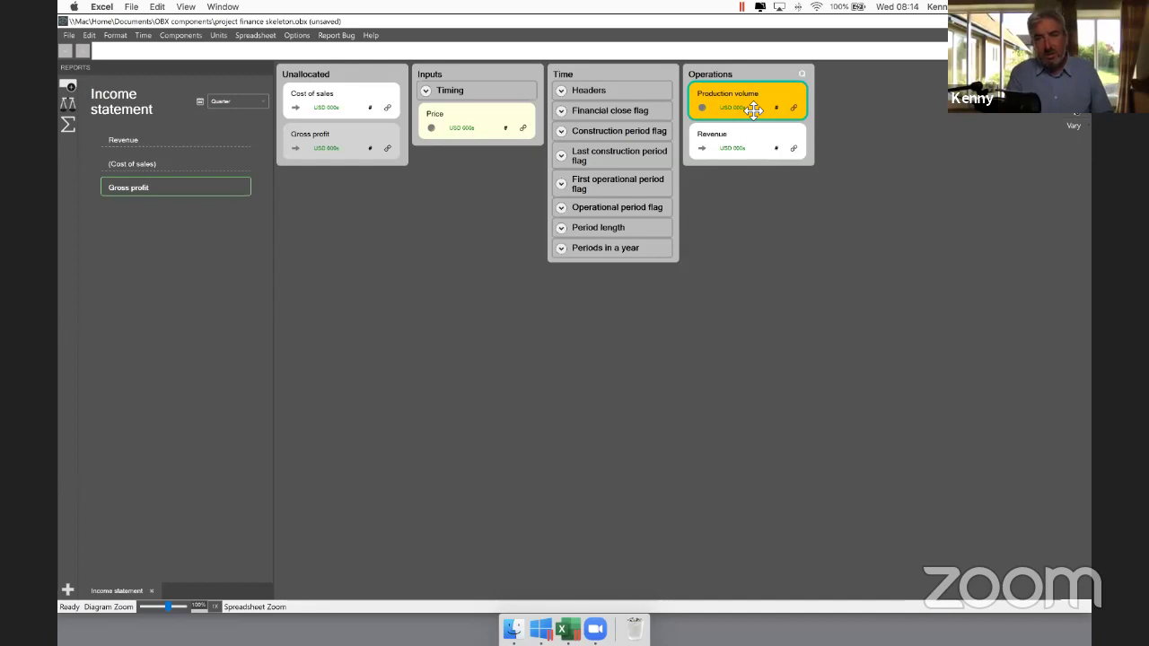
{"action": "left_click", "coordinate": [751, 108]}
{"action": "type", "text": "widgets"}
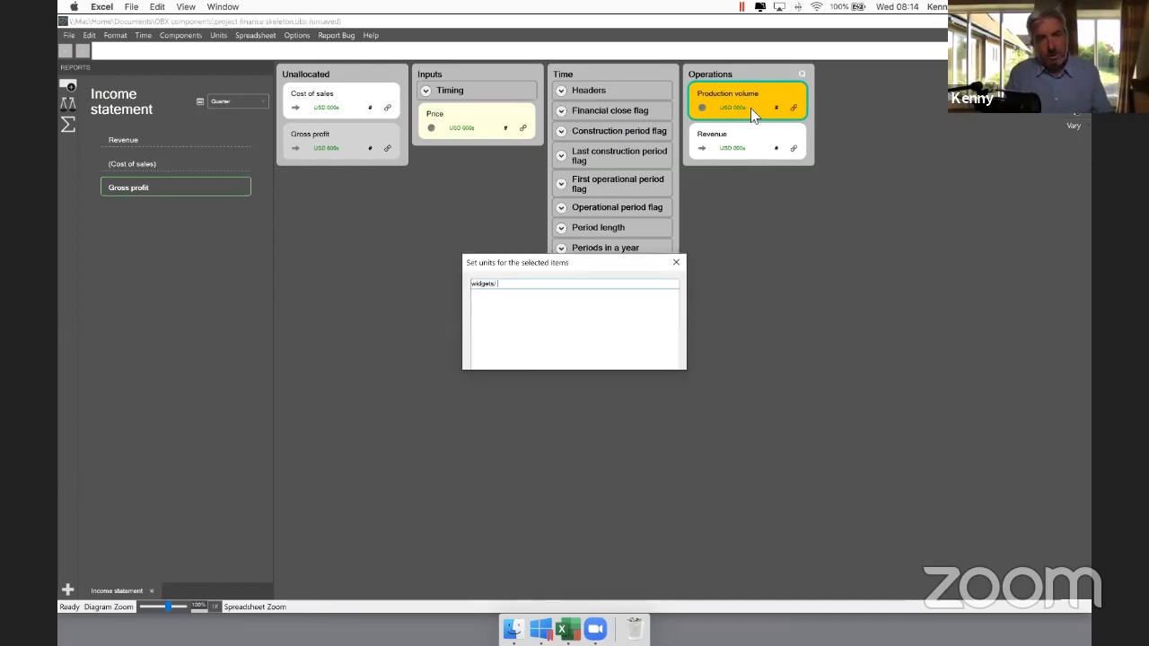
{"action": "type", "text": " / quarter"}
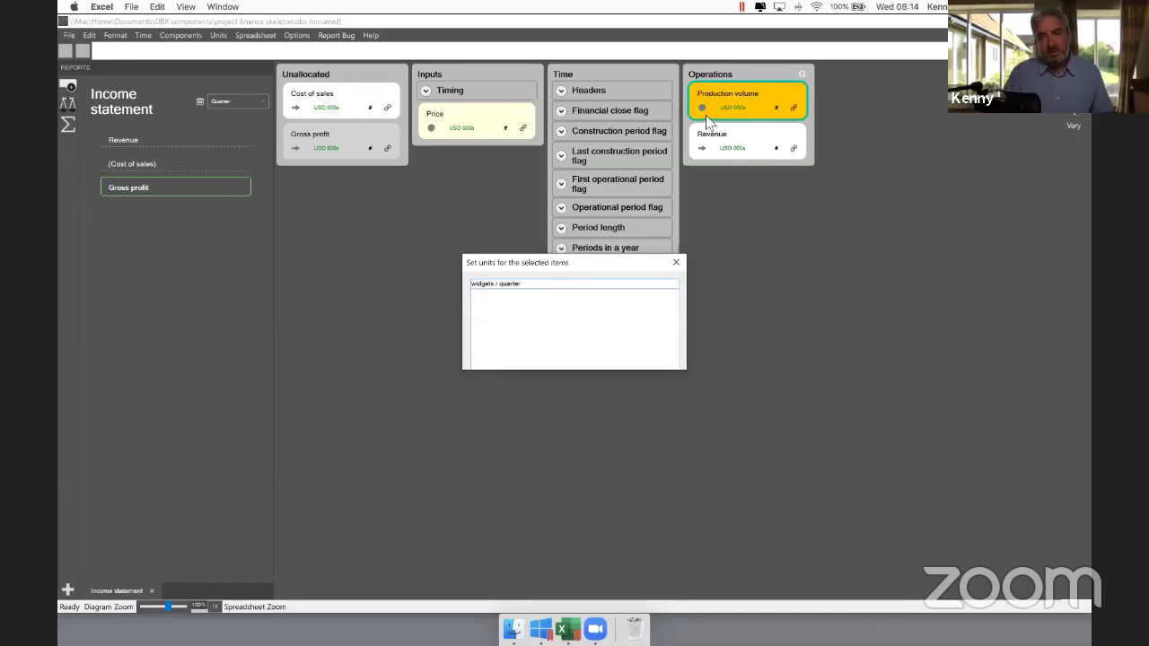
{"action": "key", "text": "Return"}
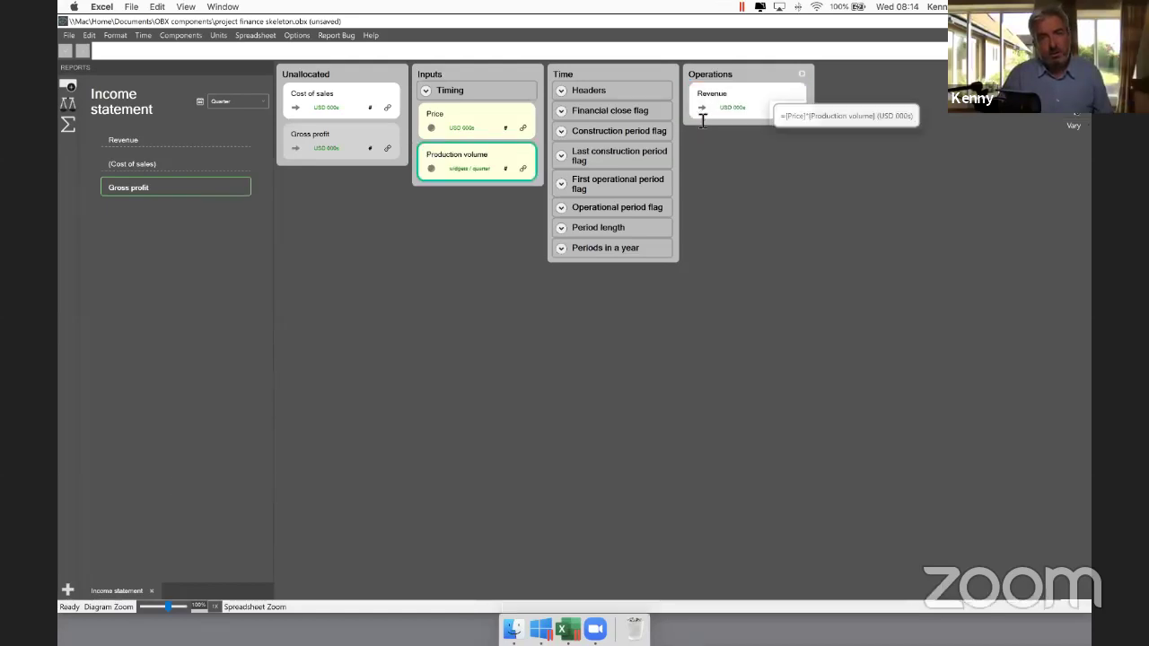
Step: Enter 1000 as the value of the Production volume input
{"action": "left_click", "coordinate": [374, 51]}
{"action": "type", "text": "1000"}
{"action": "key", "text": "Return"}
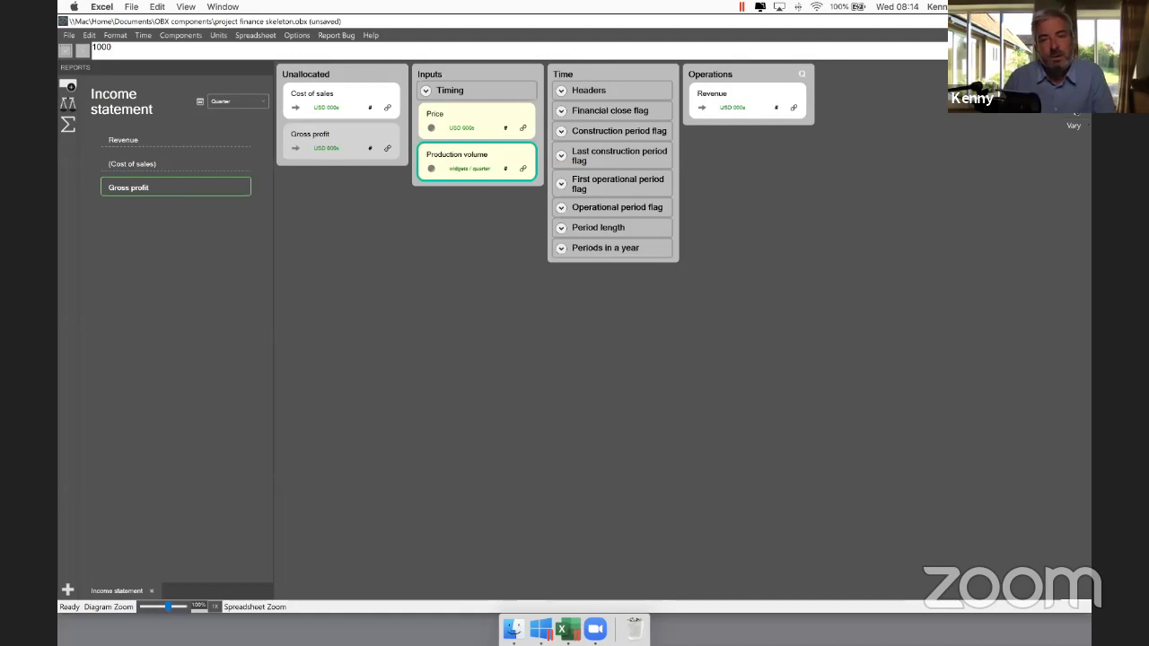
Step: Move Cost of sales from Unallocated to the Operations sheet, below Revenue
{"action": "left_click", "coordinate": [744, 108]}
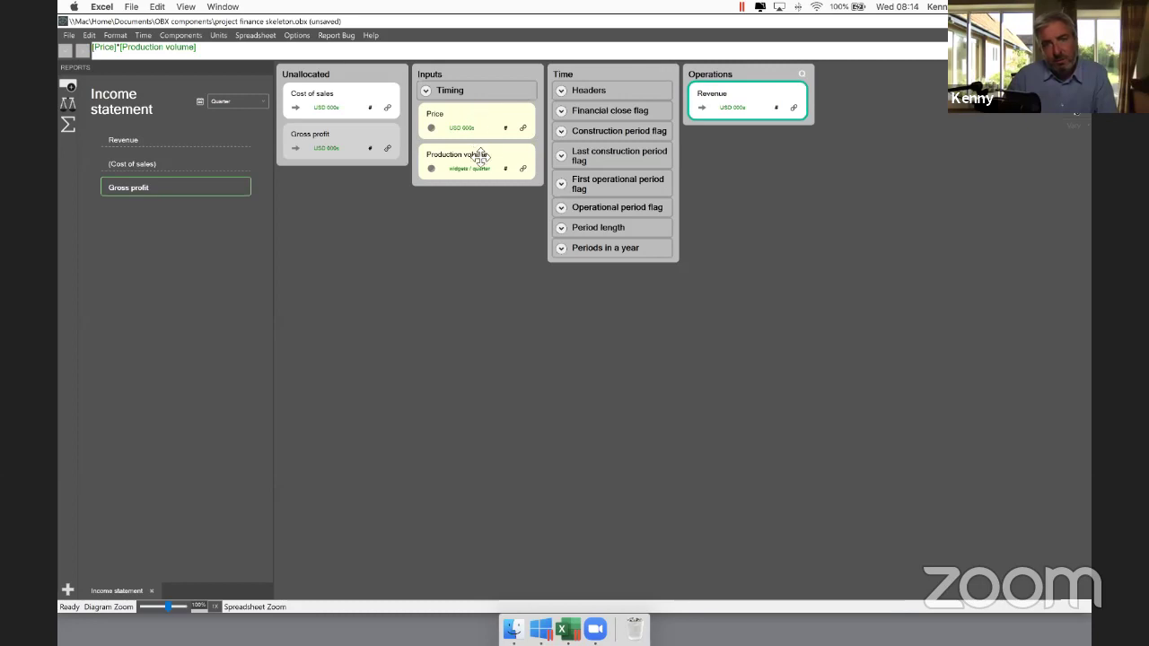
{"action": "left_click", "coordinate": [348, 97]}
{"action": "key", "text": "ctrl+Right"}
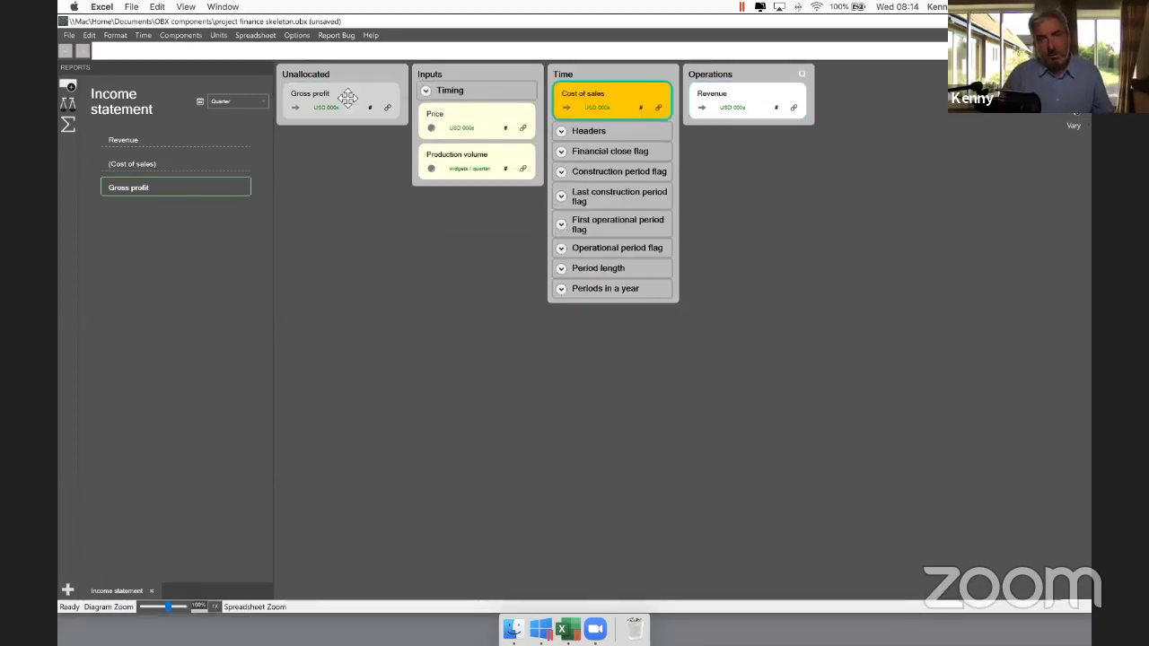
{"action": "key", "text": "ctrl+Down"}
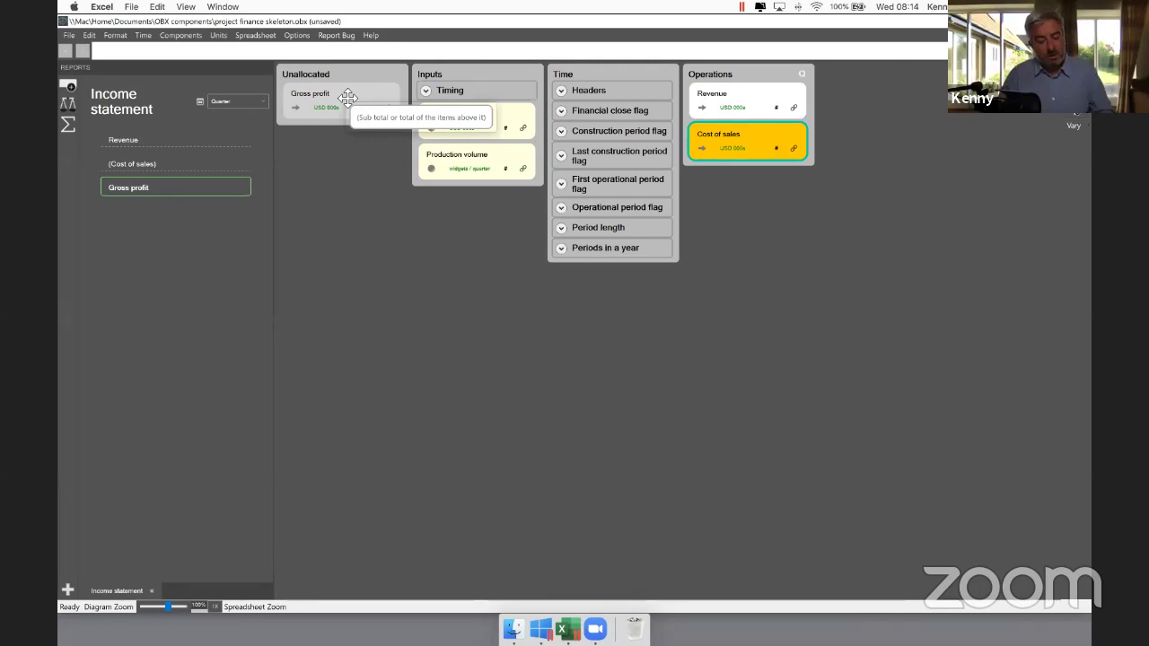
Step: Define the Cost of sales formula as [Unit cost] * [Production volume]
{"action": "type", "text": "[Unit"}
{"action": "key", "text": "Tab"}
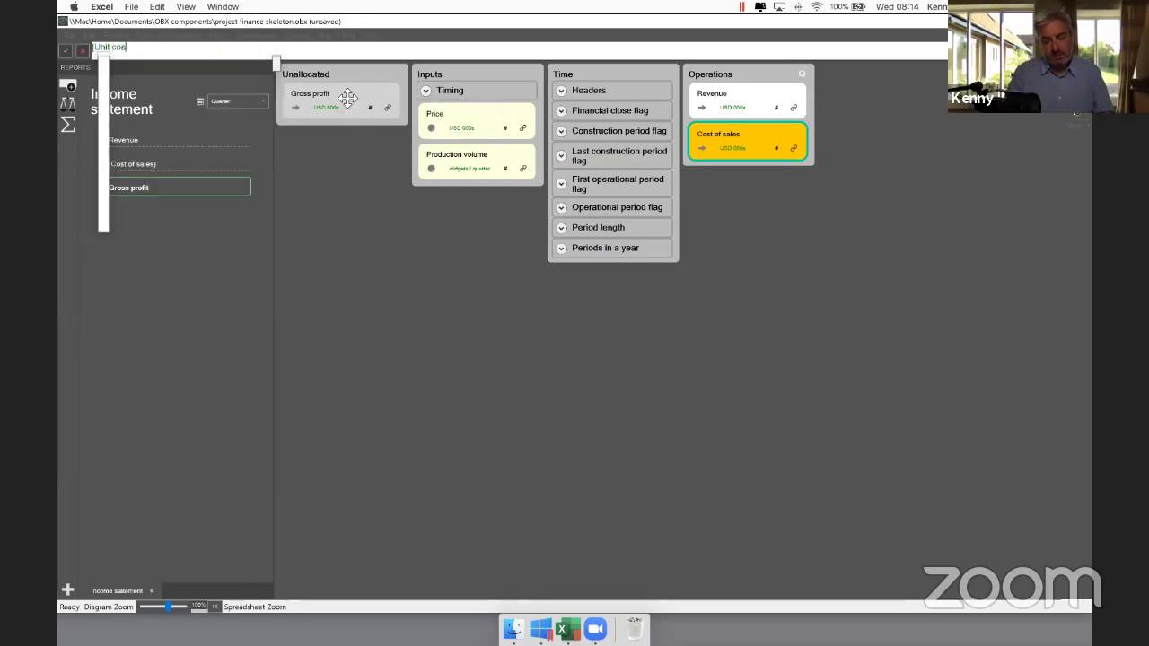
{"action": "type", "text": "* "}
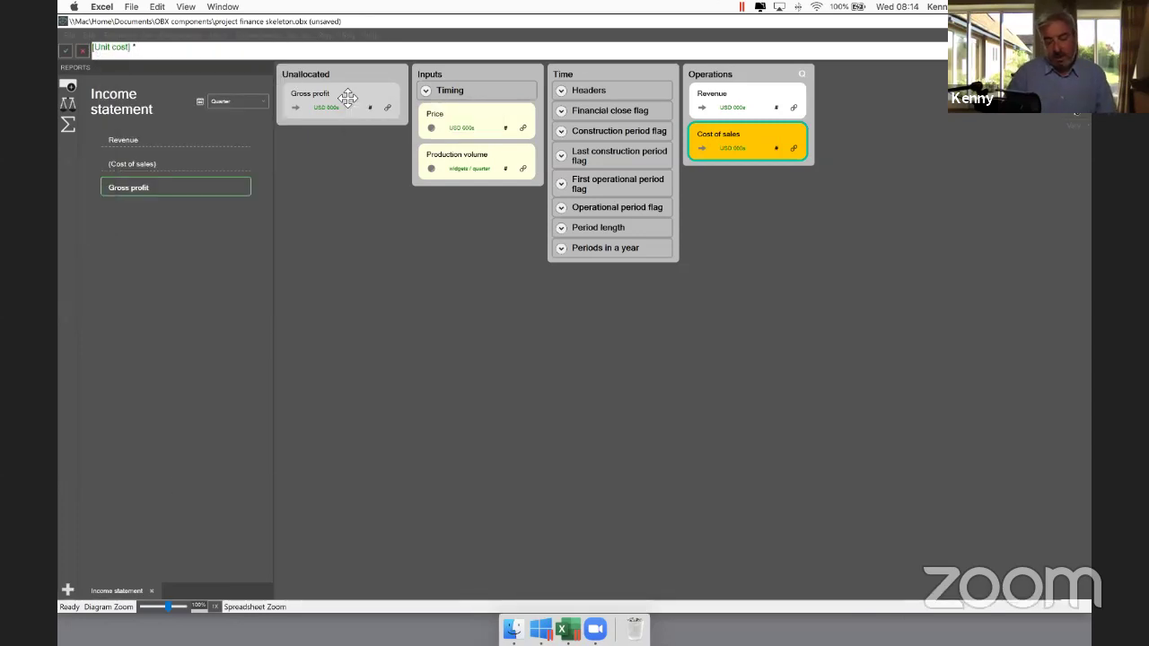
{"action": "type", "text": "["}
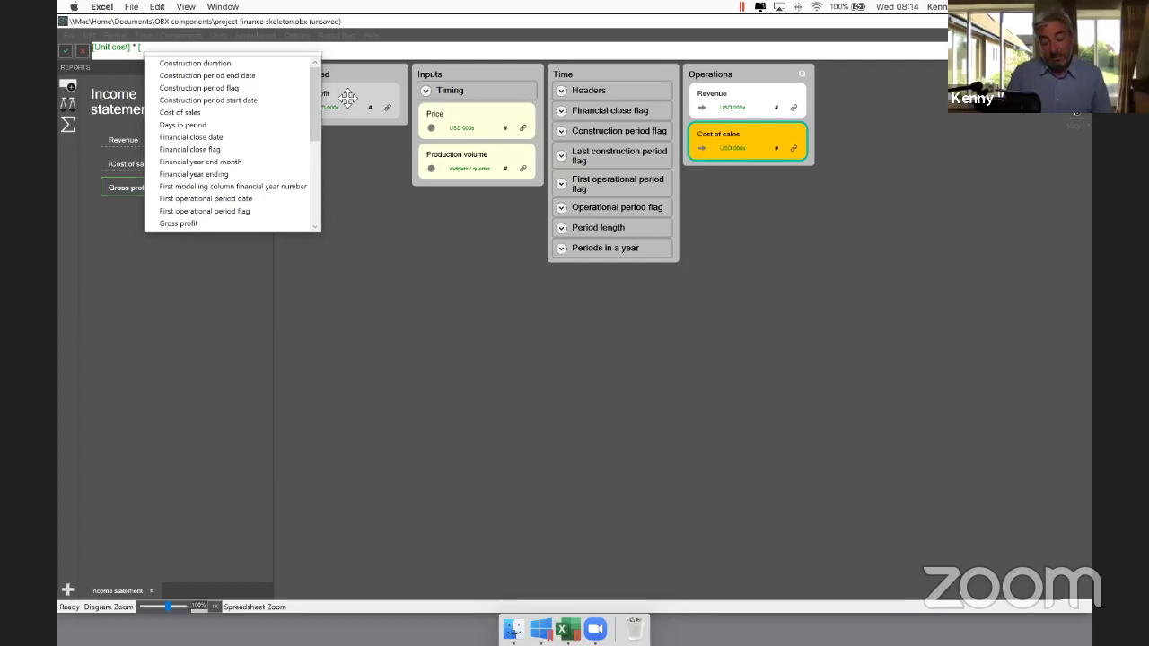
{"action": "type", "text": "pr"}
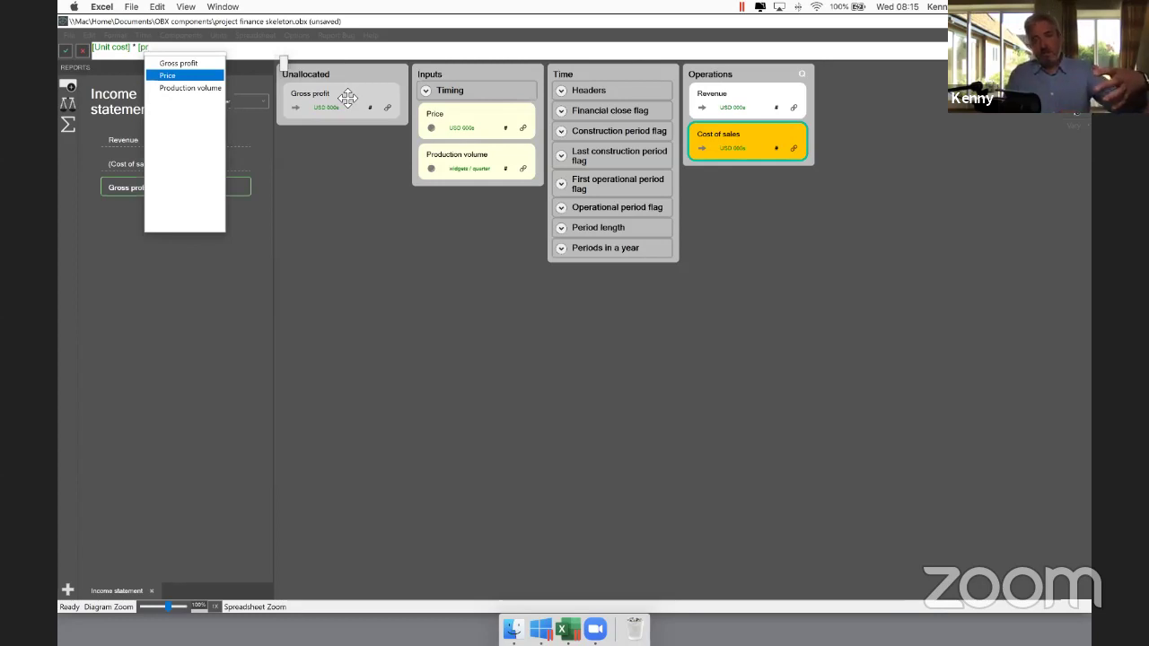
{"action": "key", "text": "Down"}
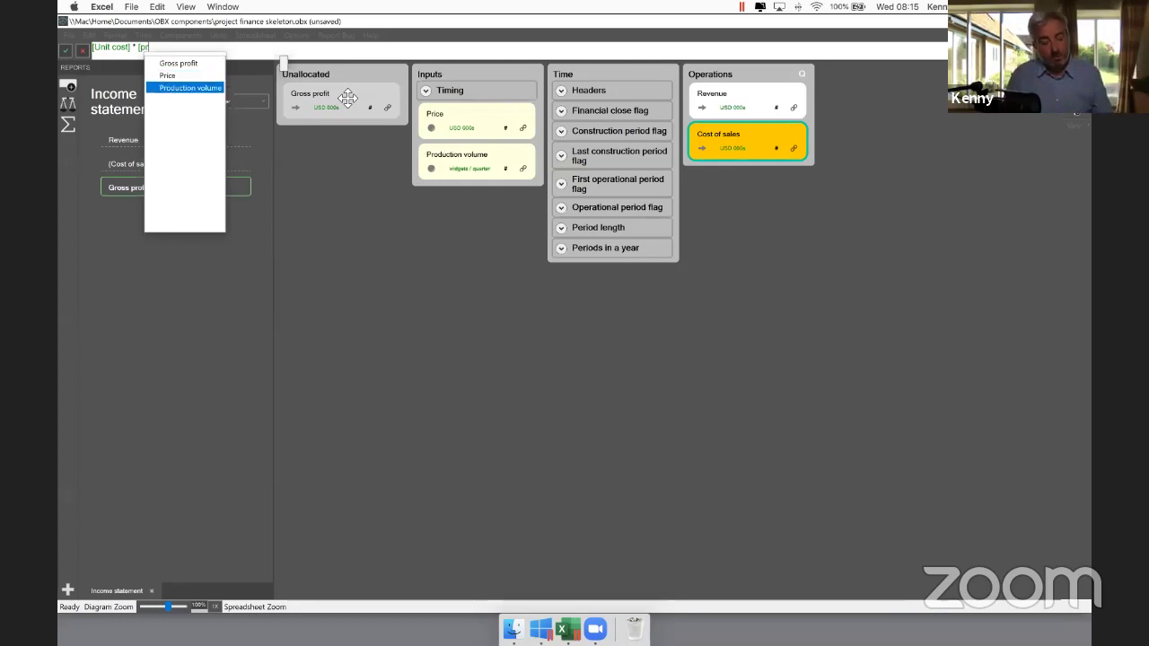
{"action": "key", "text": "Tab"}
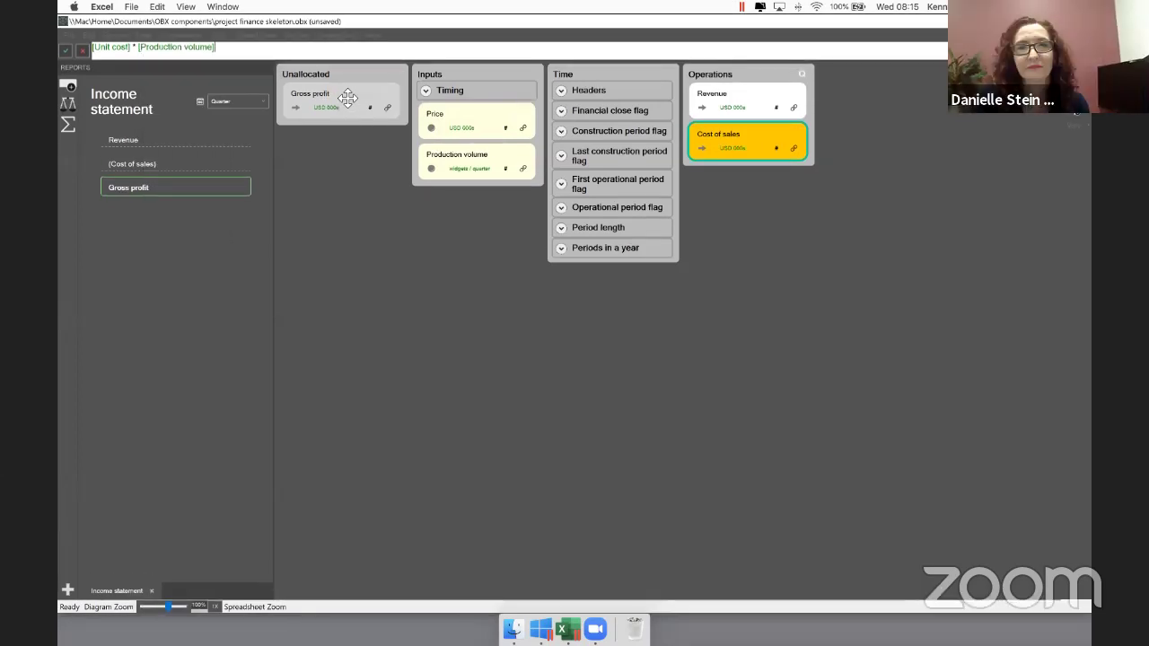
{"action": "key", "text": "Return"}
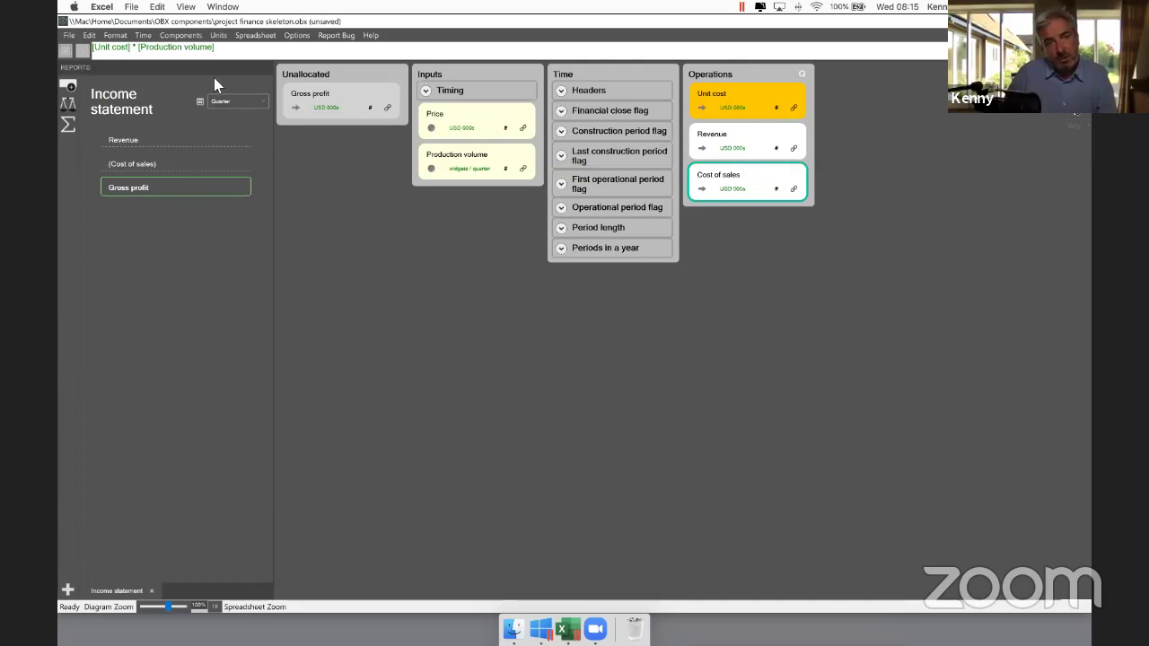
Step: Turn Unit cost into an input on the Inputs sheet and set its value to 2
{"action": "left_click", "coordinate": [759, 99]}
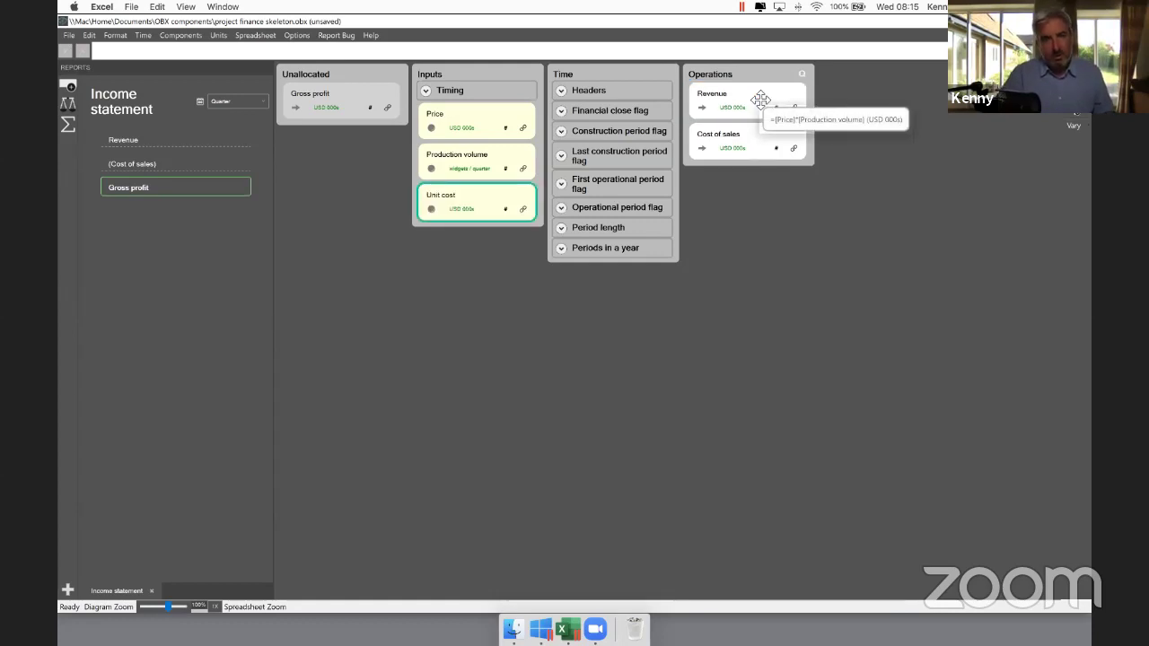
{"action": "type", "text": "2"}
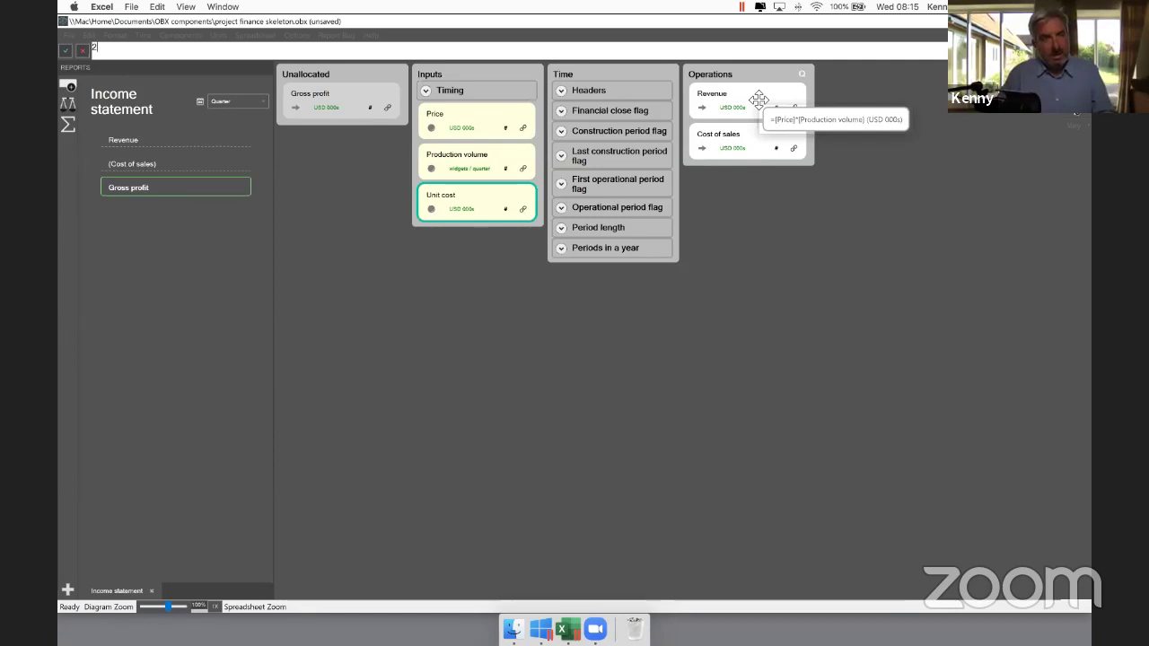
{"action": "key", "text": "Return"}
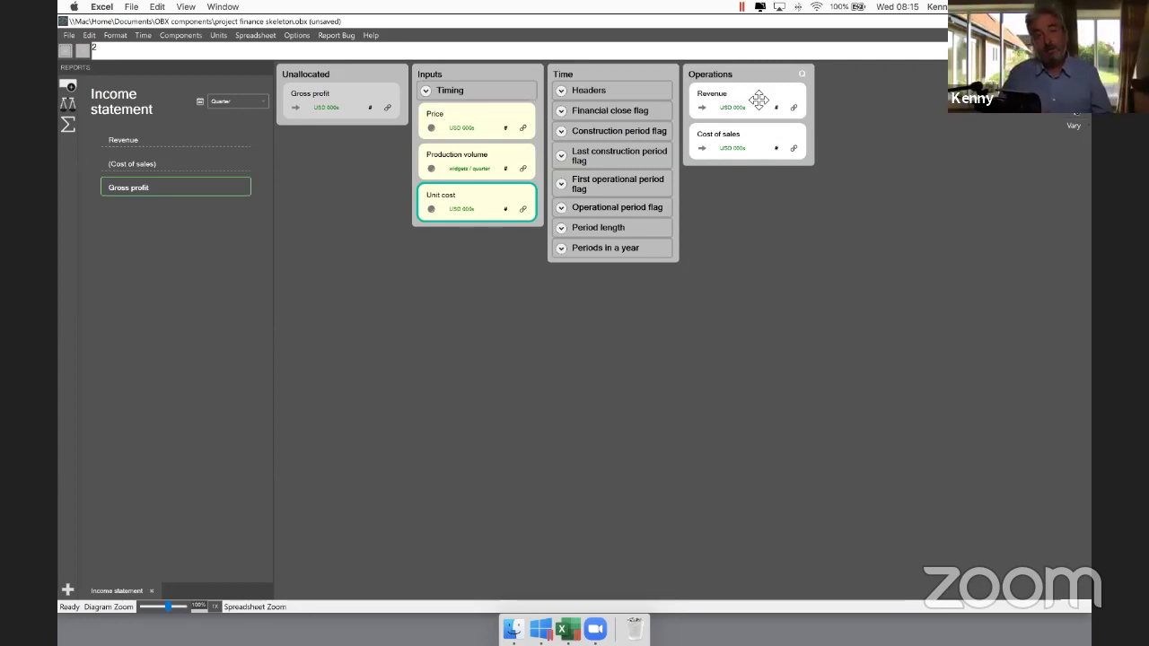
{"action": "left_click", "coordinate": [186, 37]}
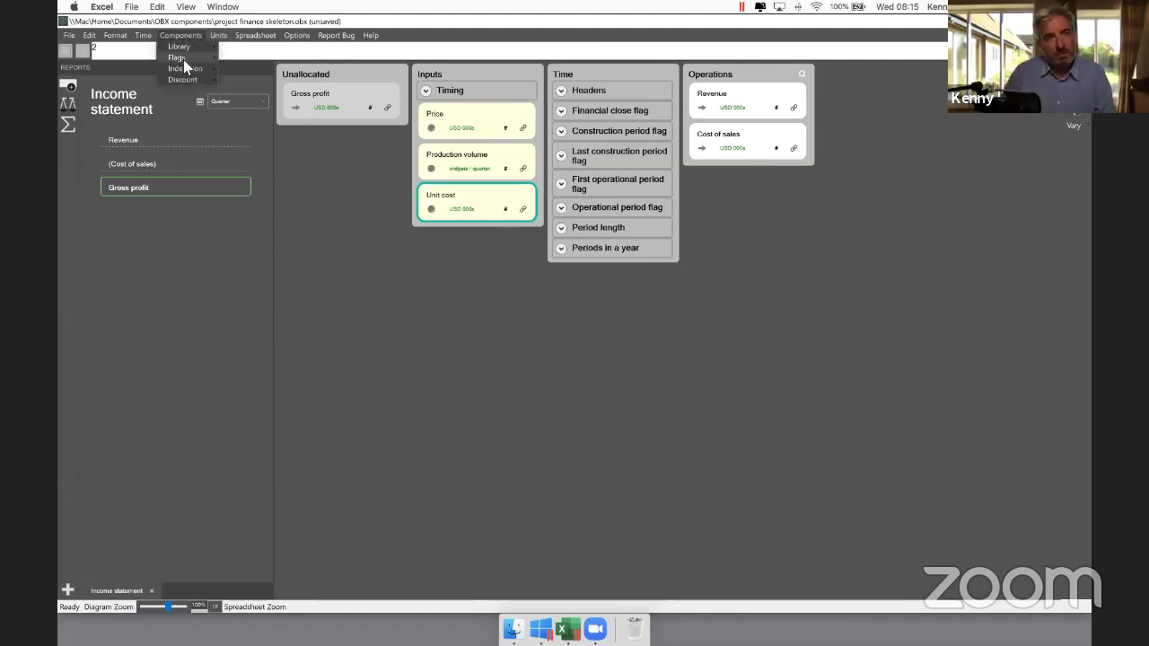
{"action": "mouse_move", "coordinate": [185, 68]}
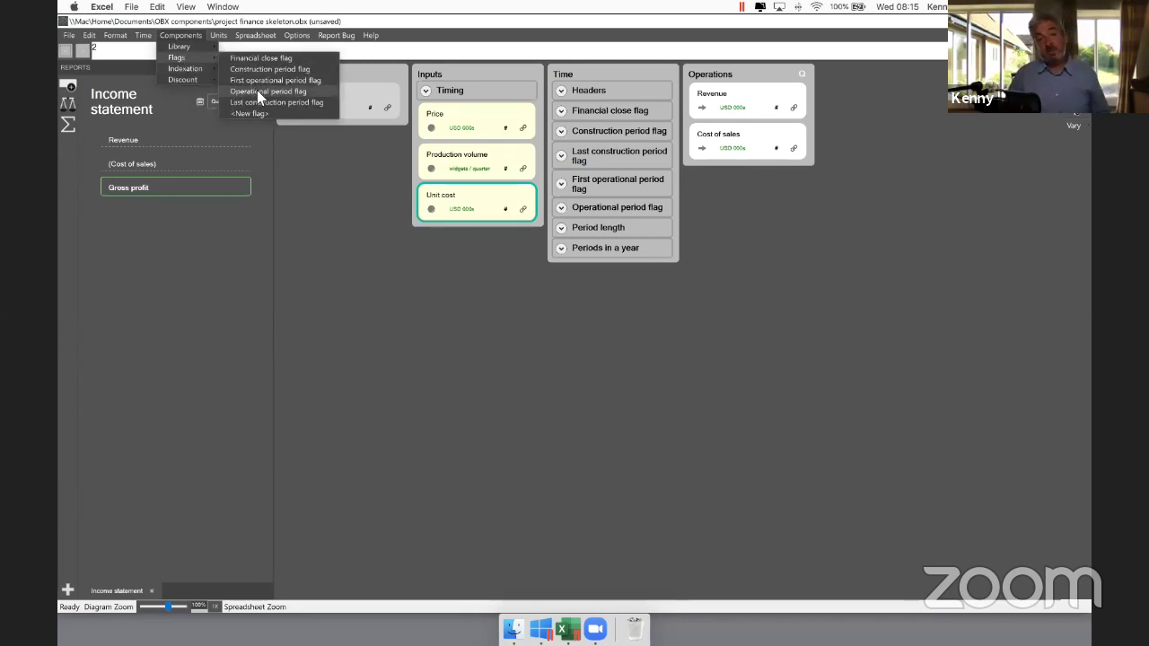
{"action": "left_click", "coordinate": [697, 372]}
Step: Apply the Operational period flag to Revenue on the Operations sheet and check the flag dependency on its card
{"action": "left_click", "coordinate": [763, 104]}
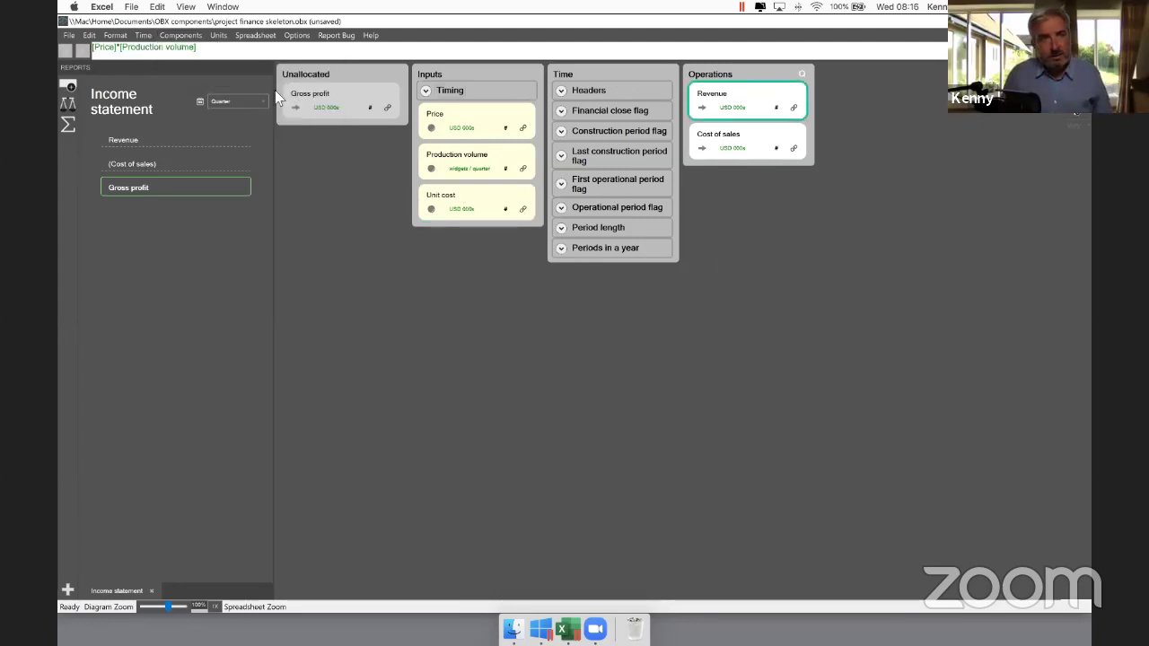
{"action": "left_click", "coordinate": [192, 36]}
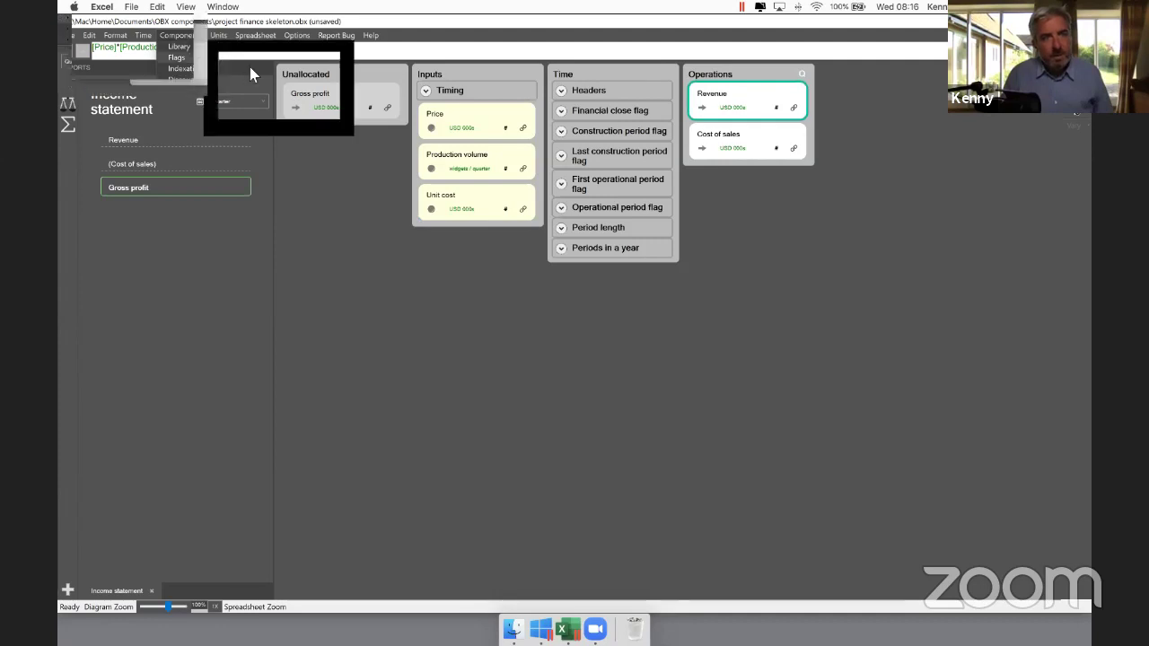
{"action": "left_click", "coordinate": [262, 91]}
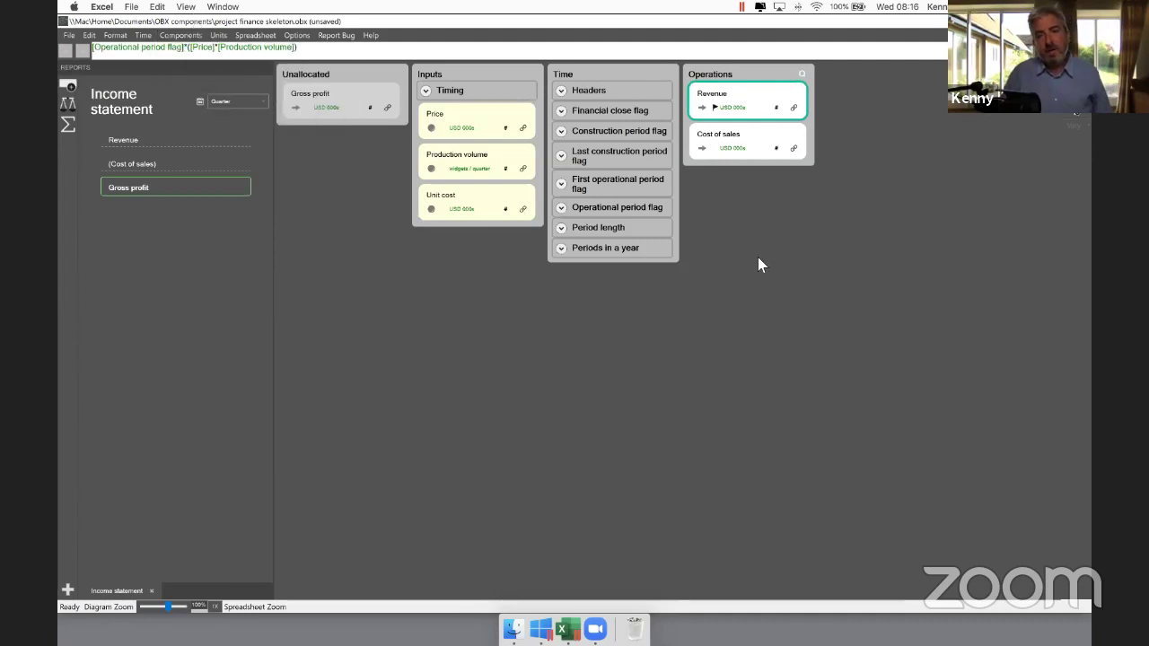
{"action": "left_click", "coordinate": [789, 250]}
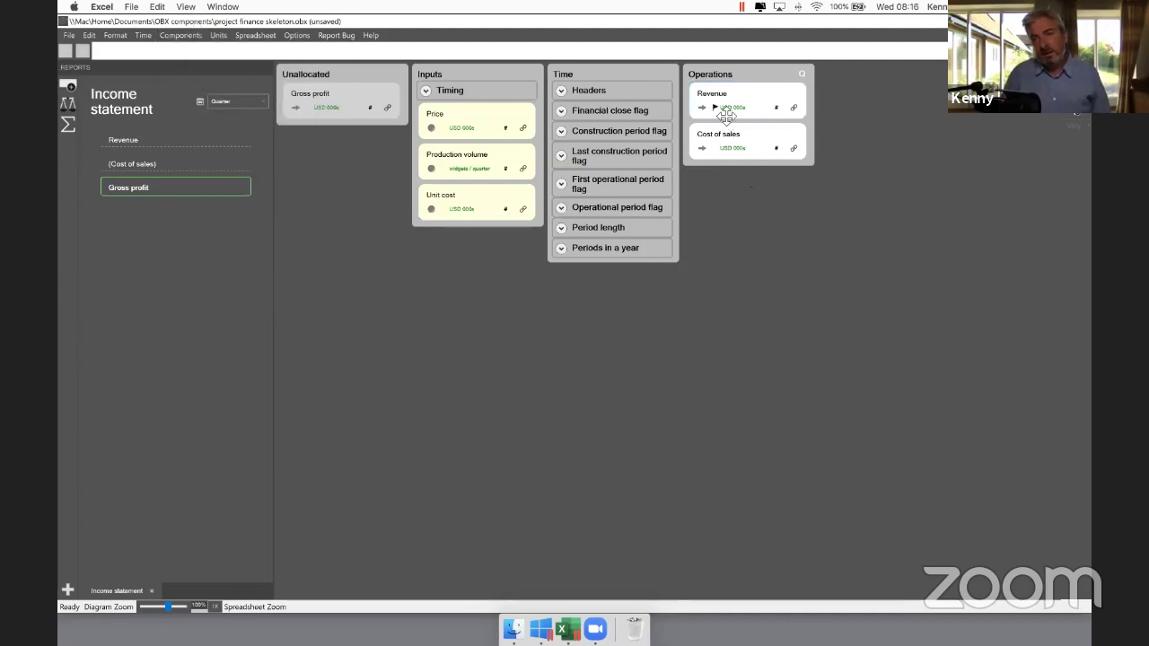
{"action": "mouse_move", "coordinate": [718, 112]}
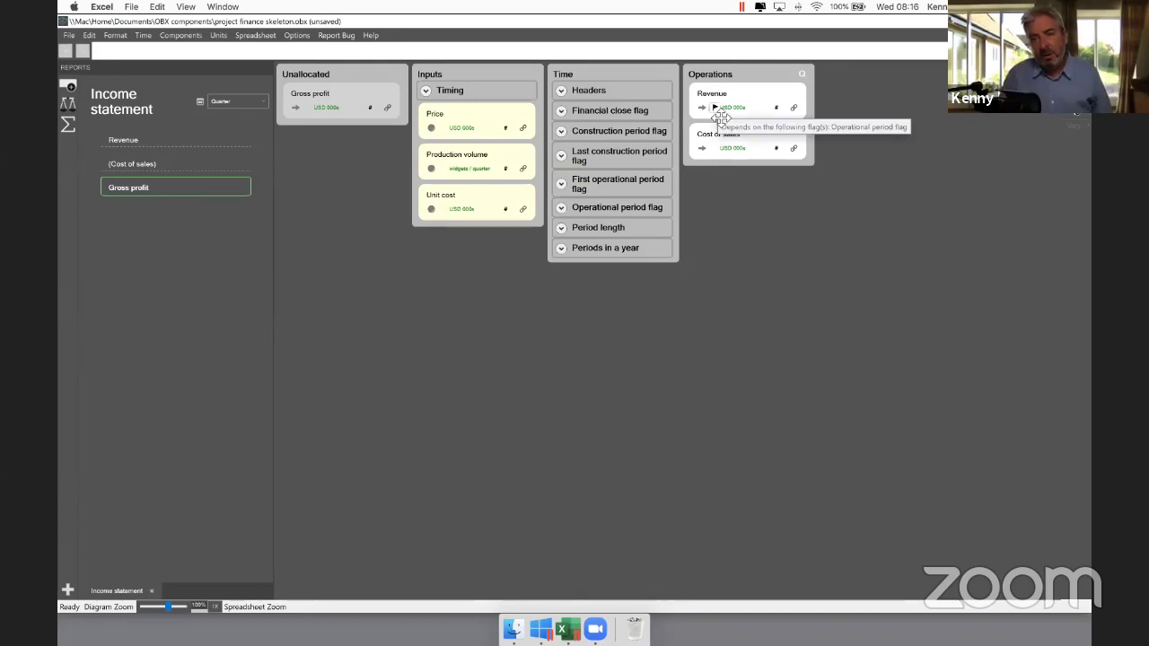
Step: Apply the Operational period flag to Cost of sales on the Operations sheet
{"action": "left_click", "coordinate": [749, 139]}
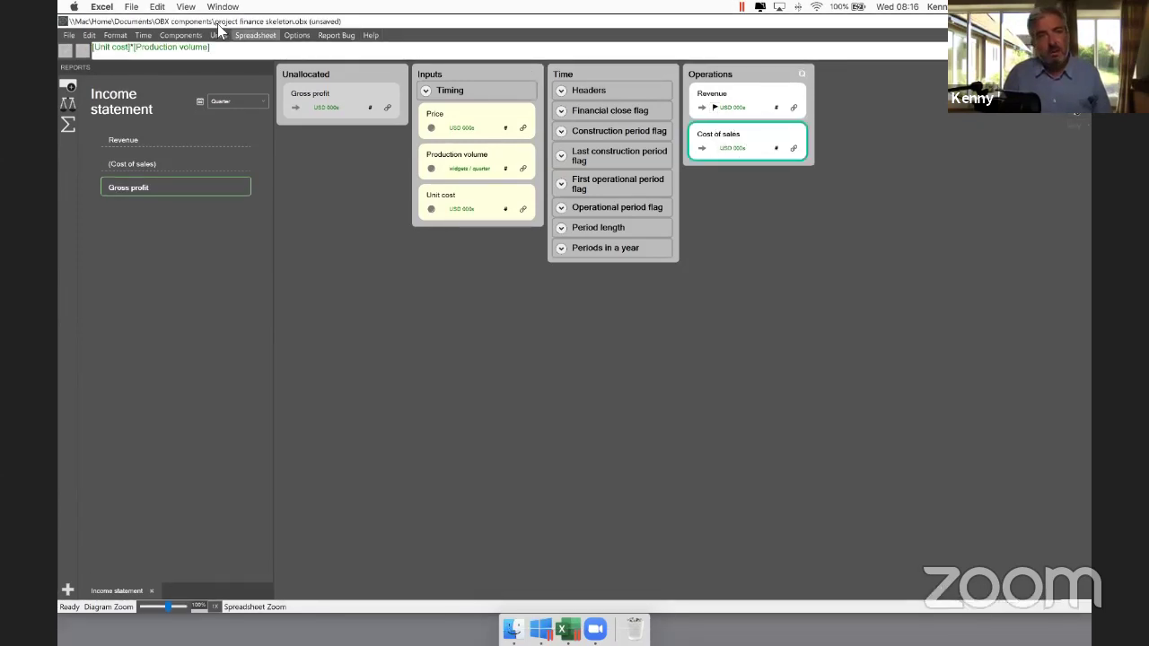
{"action": "left_click", "coordinate": [191, 35]}
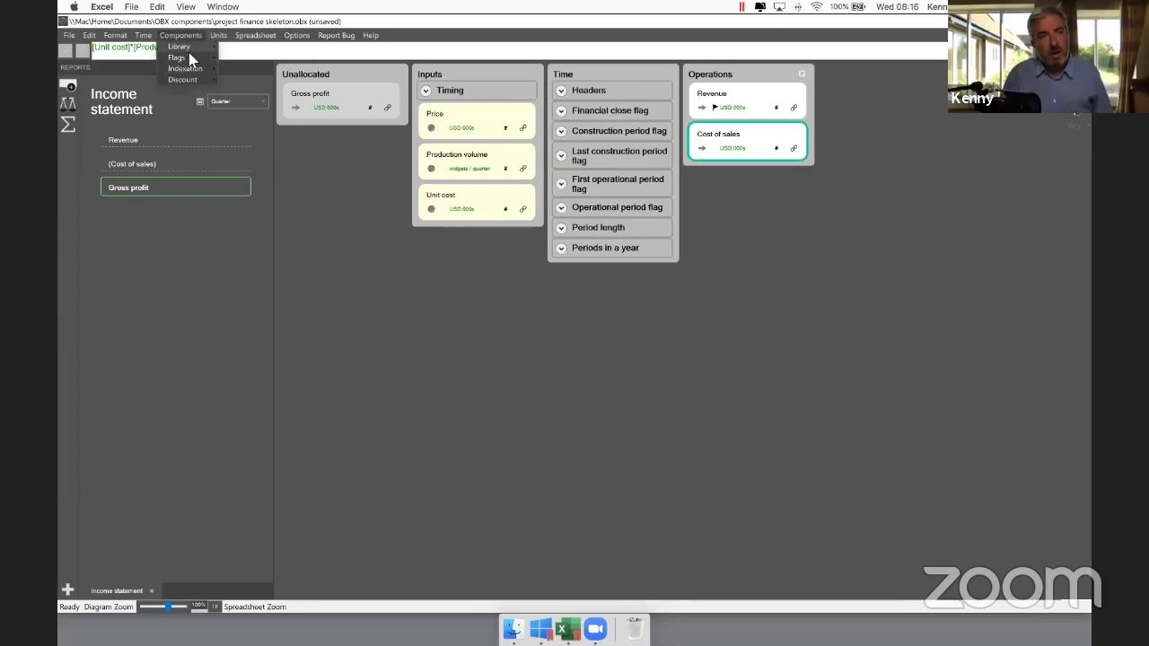
{"action": "mouse_move", "coordinate": [202, 57]}
{"action": "left_click", "coordinate": [255, 87]}
Step: Save the model under the new file name "WIP 01a" in the OBX components folder
{"action": "left_click", "coordinate": [69, 35]}
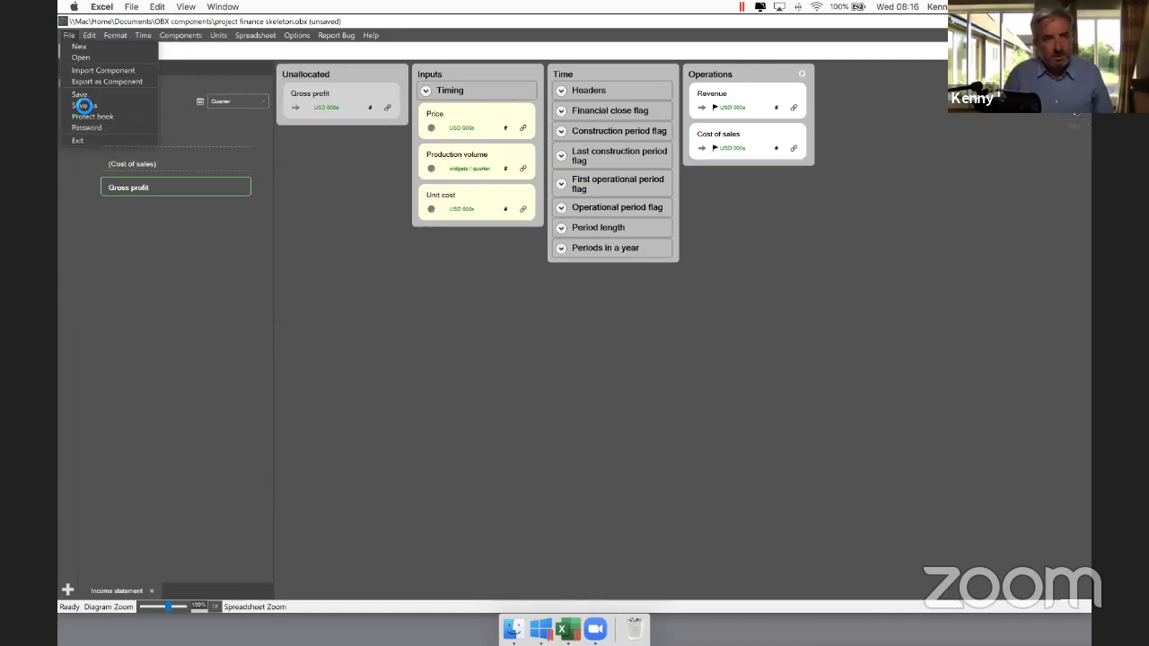
{"action": "left_click", "coordinate": [108, 131]}
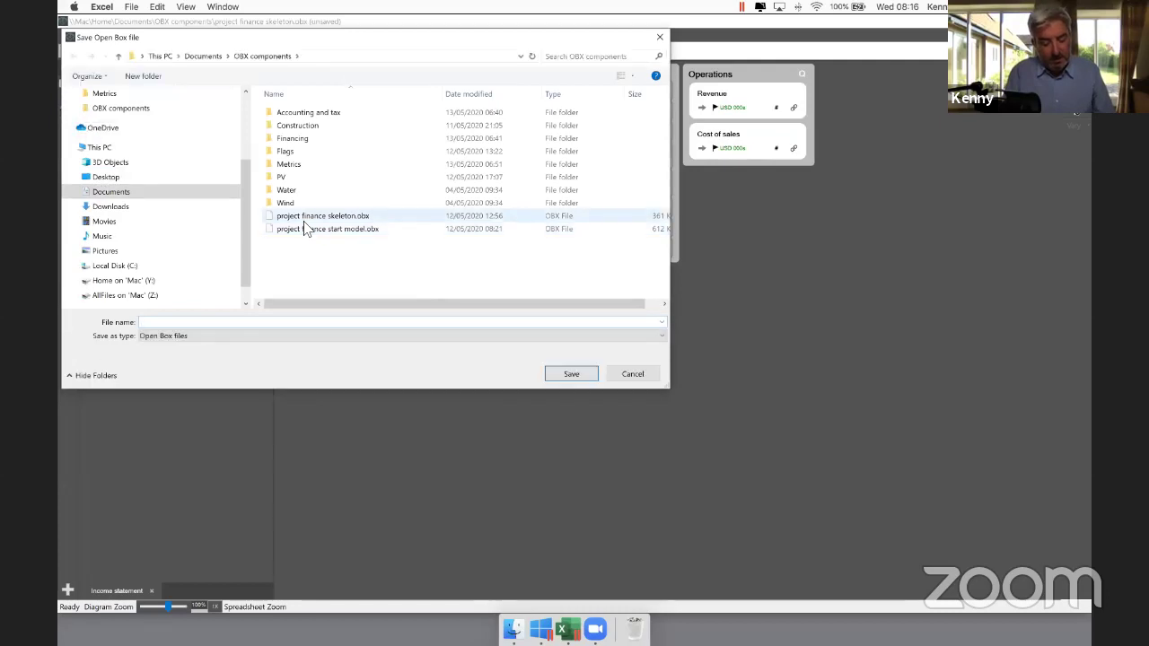
{"action": "type", "text": "WIP 01a"}
{"action": "key", "text": "Return"}
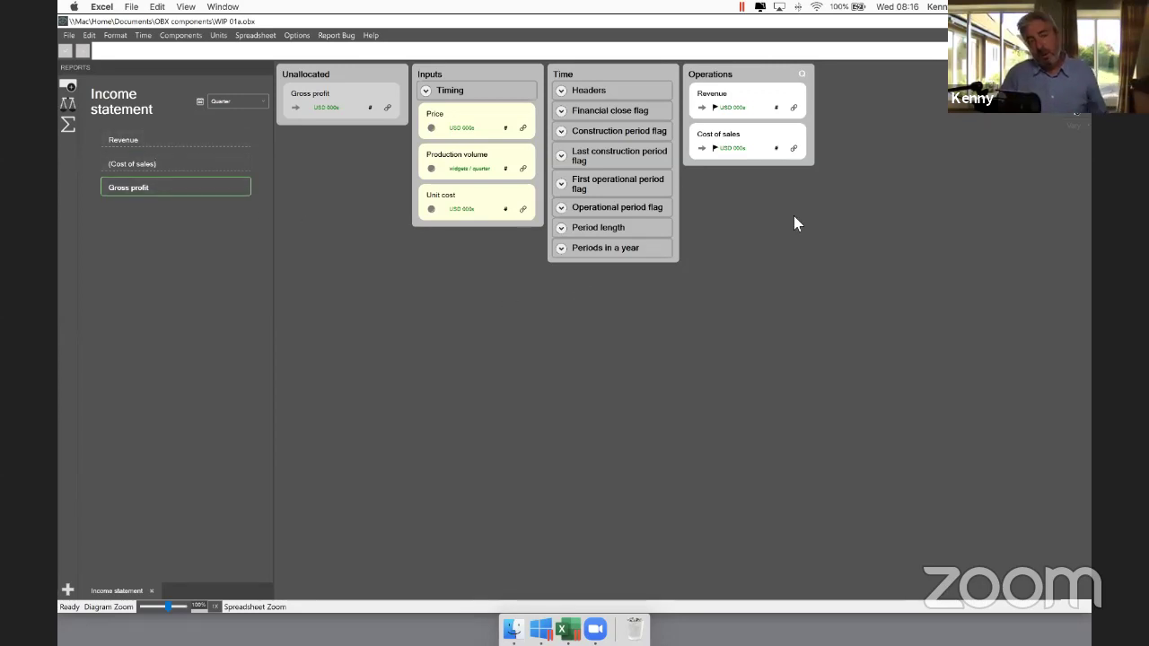
Step: Validate the model, ignoring the unused Days in period item
{"action": "left_click", "coordinate": [256, 36]}
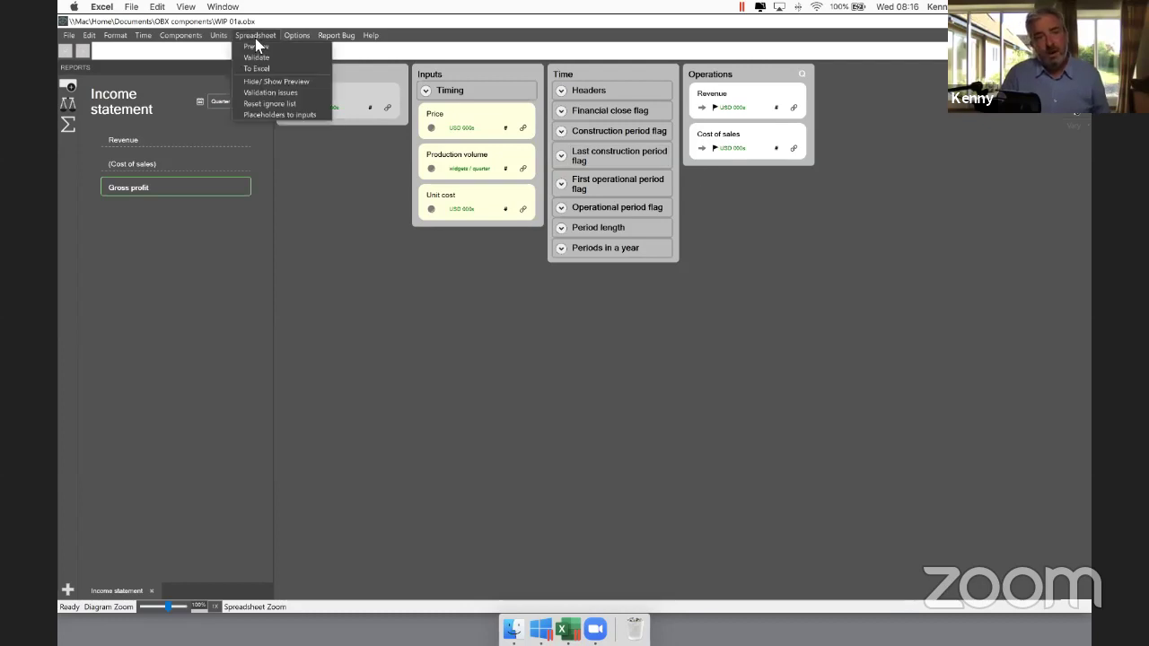
{"action": "left_click", "coordinate": [257, 57]}
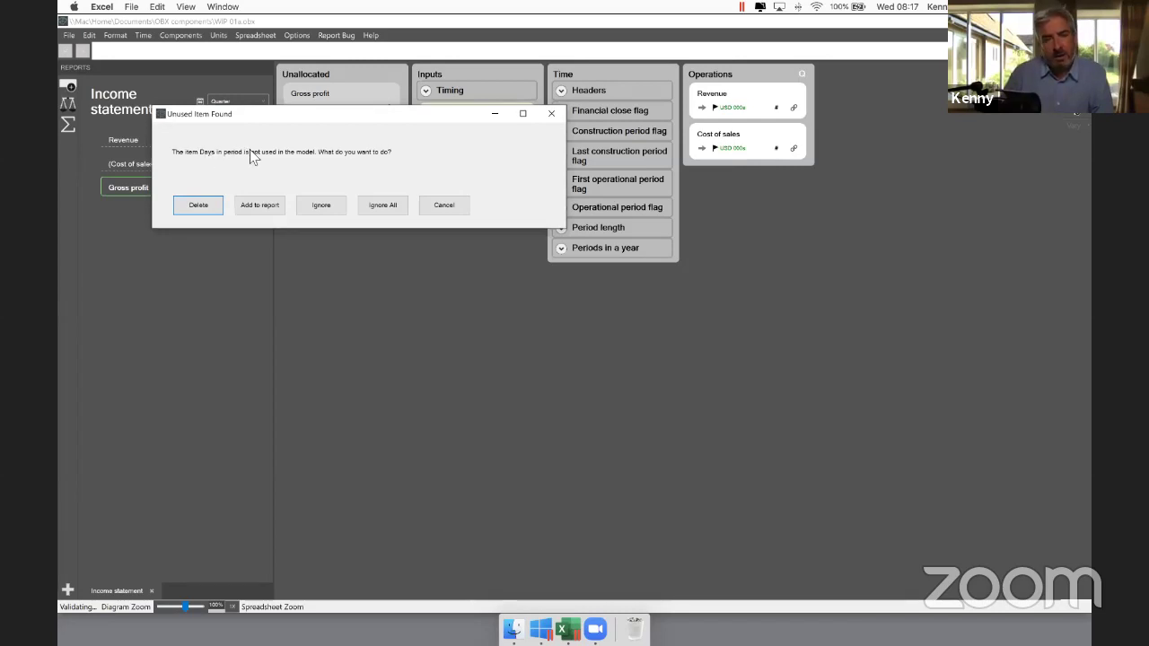
{"action": "left_click", "coordinate": [318, 204]}
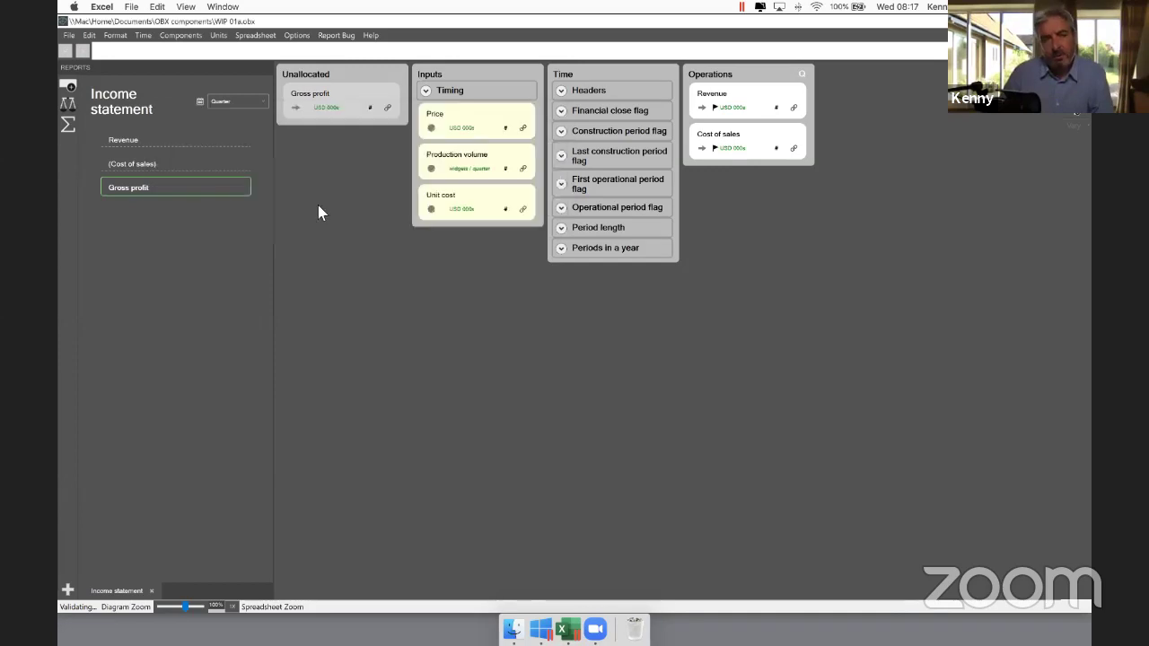
{"action": "left_click", "coordinate": [335, 221]}
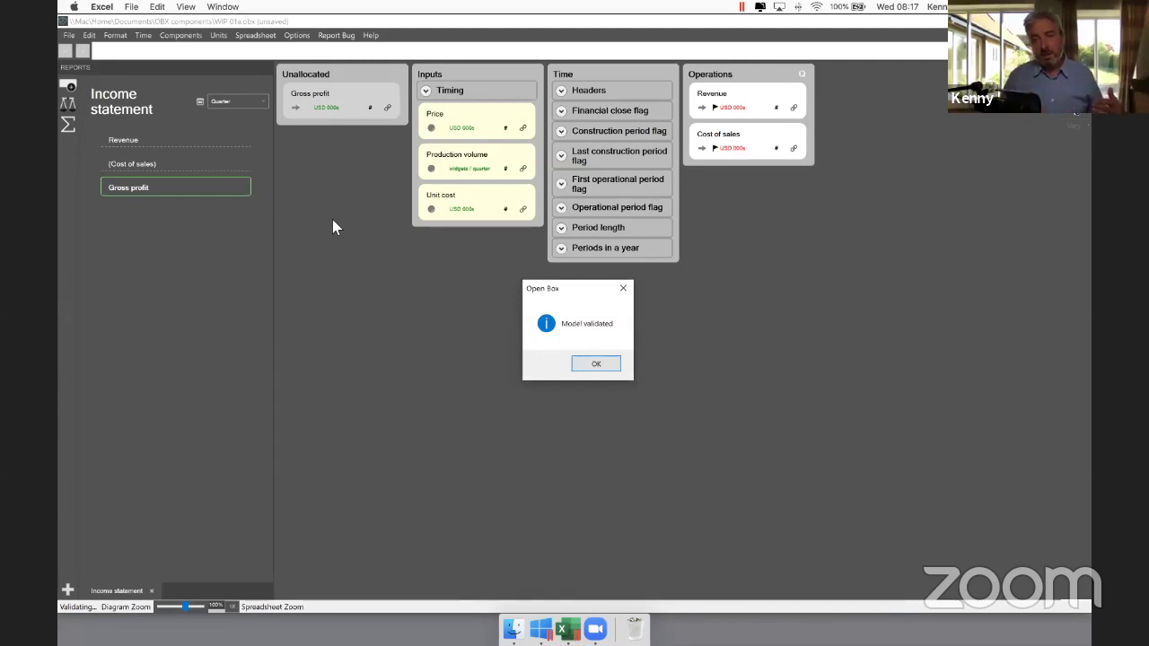
{"action": "key", "text": "Return"}
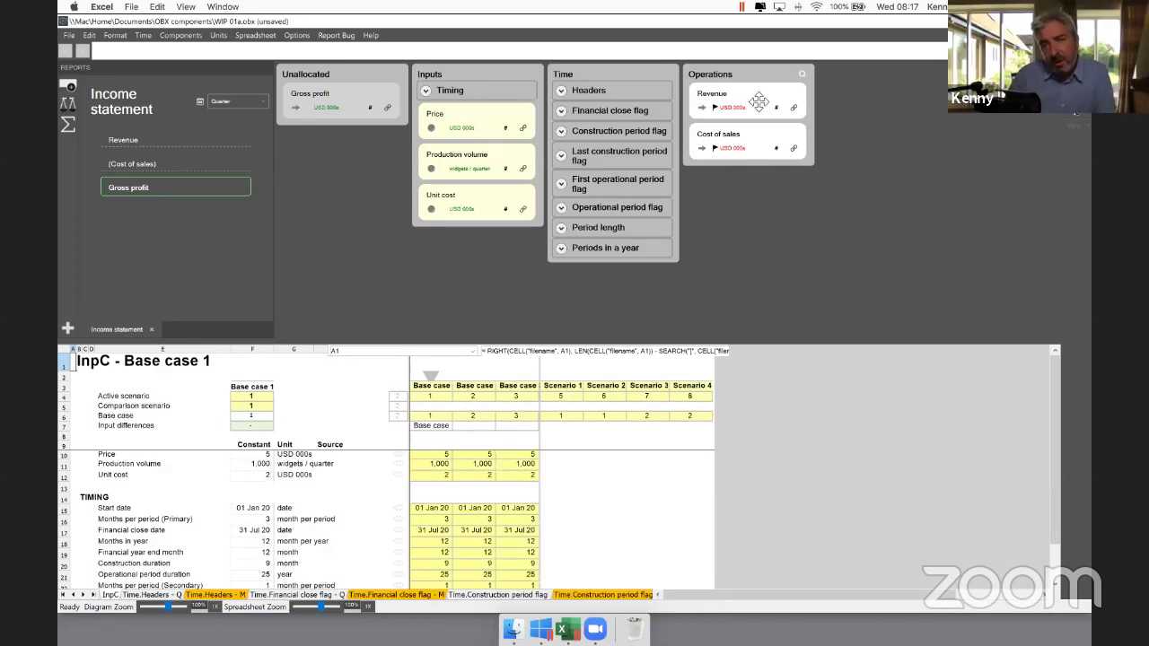
Step: Examine the Revenue and Cost of sales formulas and their quarterly rows in the Operations sheet preview
{"action": "mouse_move", "coordinate": [759, 100]}
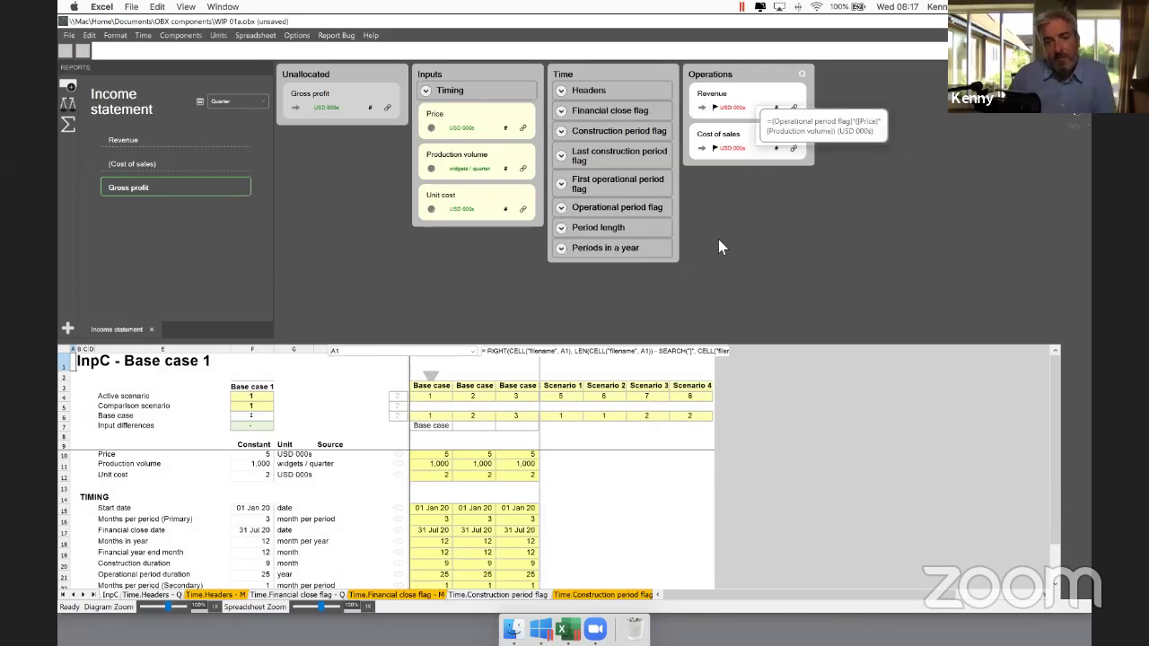
{"action": "left_click", "coordinate": [748, 98]}
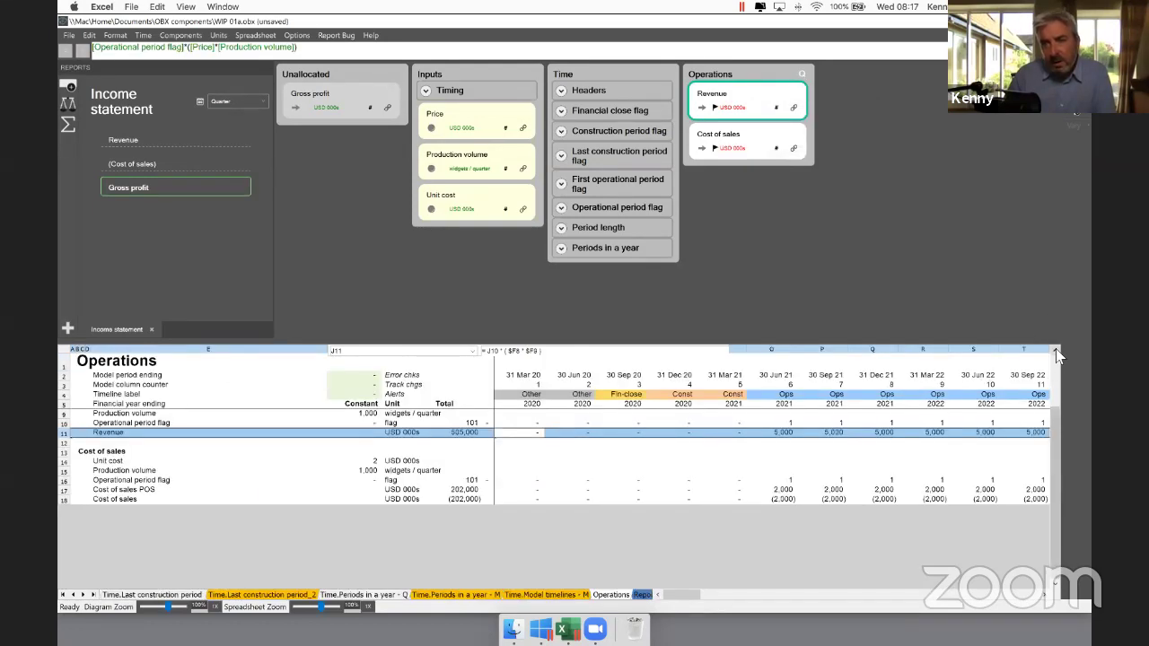
{"action": "scroll", "coordinate": [1057, 413], "scroll_direction": "up", "scroll_amount": 3}
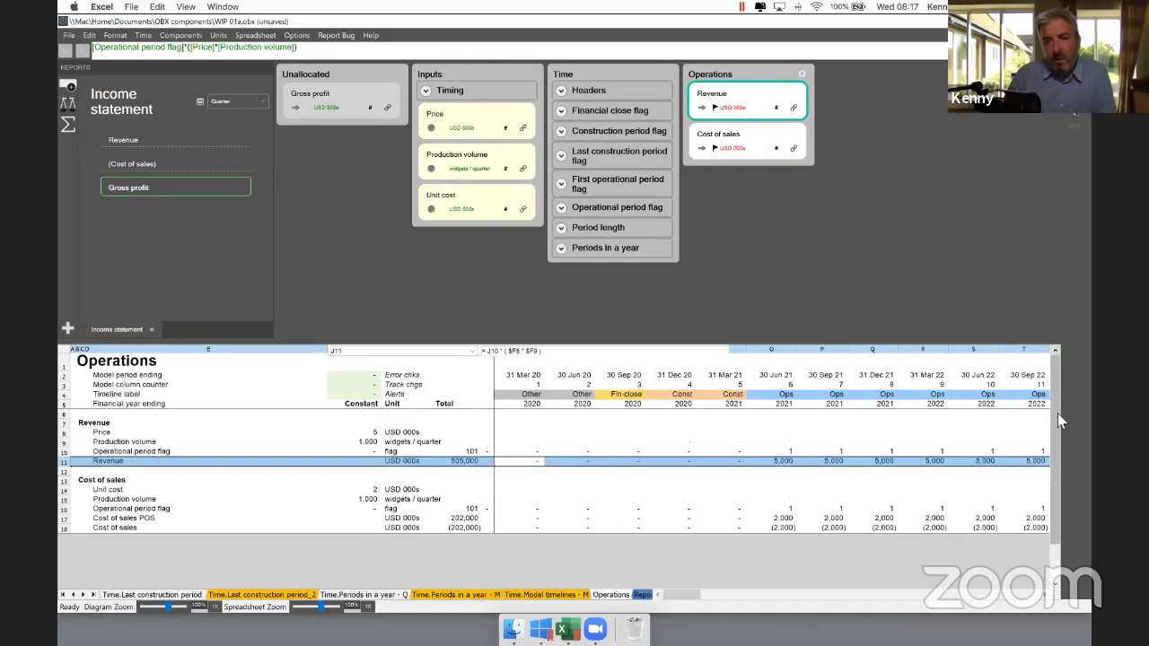
{"action": "left_click", "coordinate": [793, 500]}
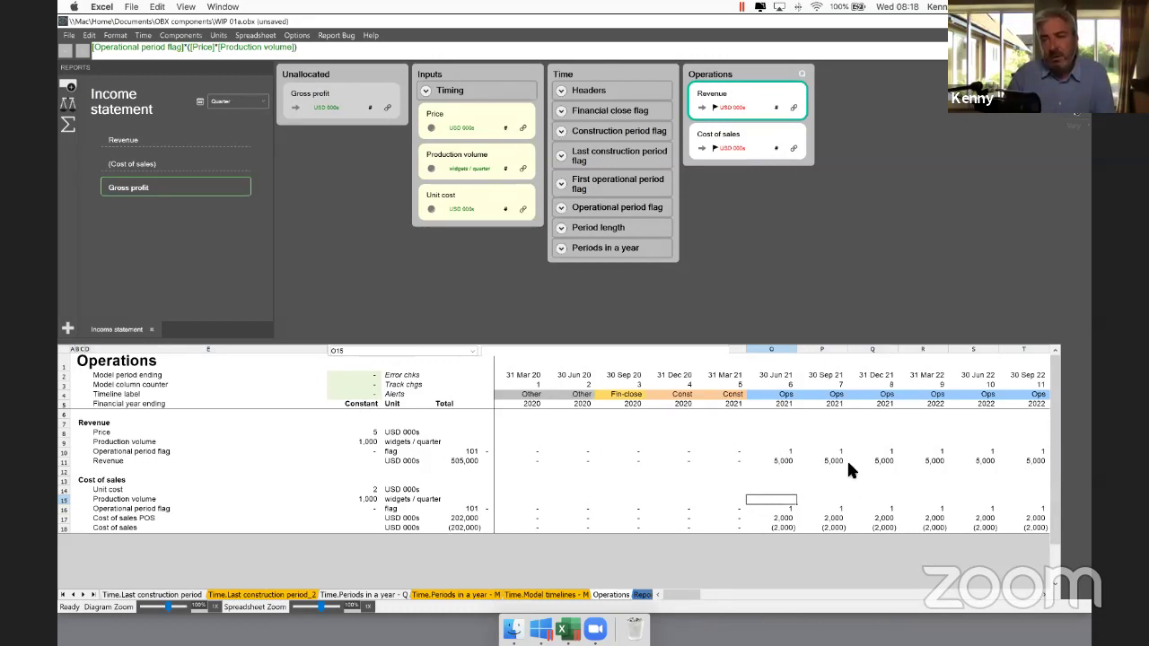
{"action": "left_click", "coordinate": [763, 139]}
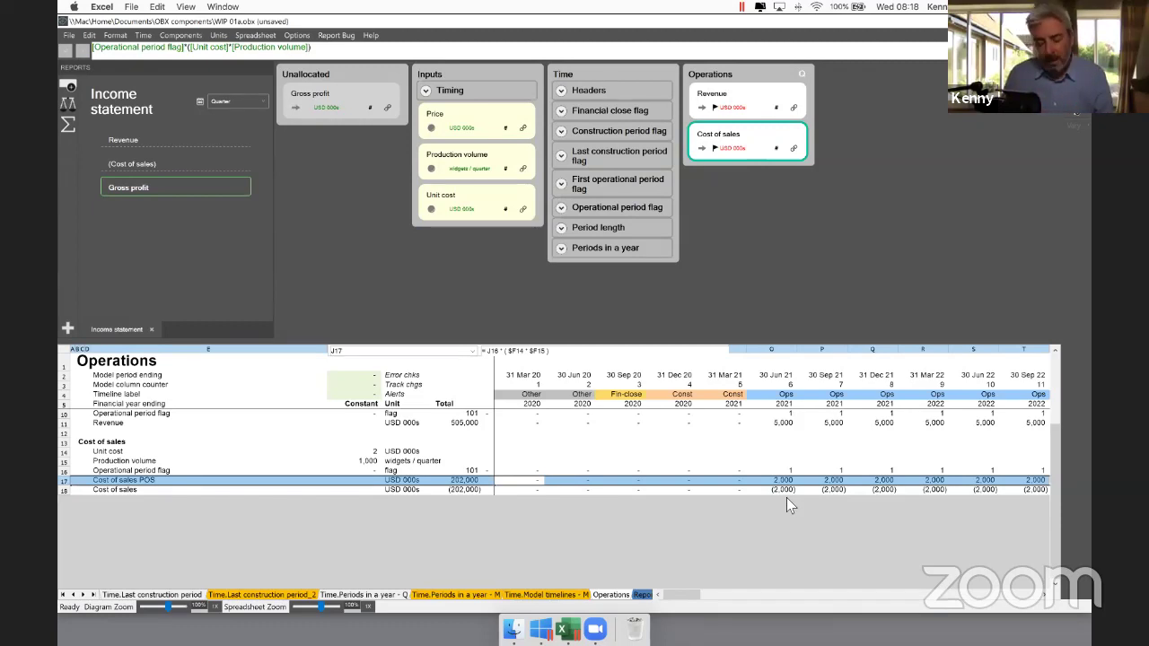
Step: Dismiss the spreadsheet preview and exit the current model without saving it
{"action": "key", "text": "Escape"}
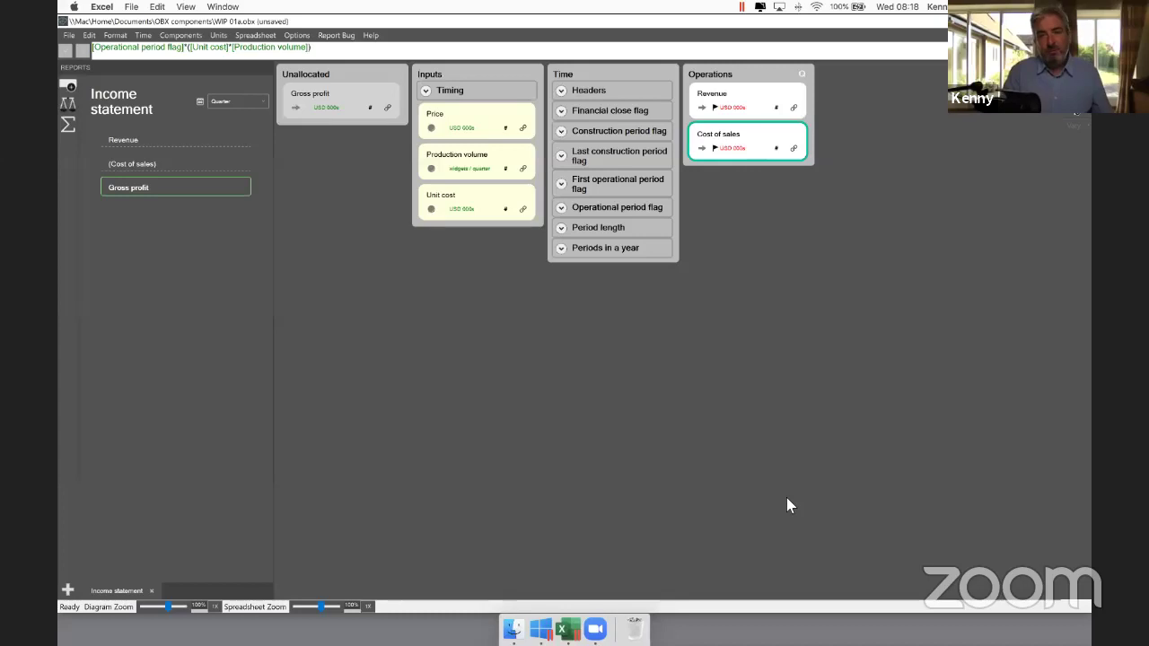
{"action": "key", "text": "Escape"}
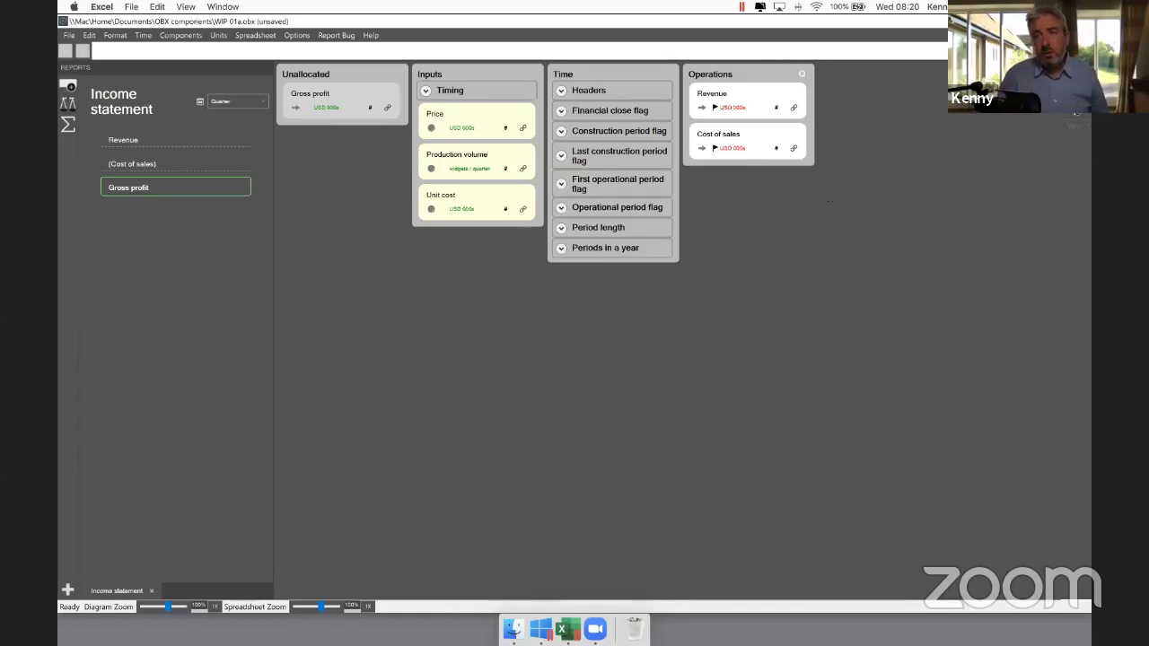
{"action": "key", "text": "alt+F4"}
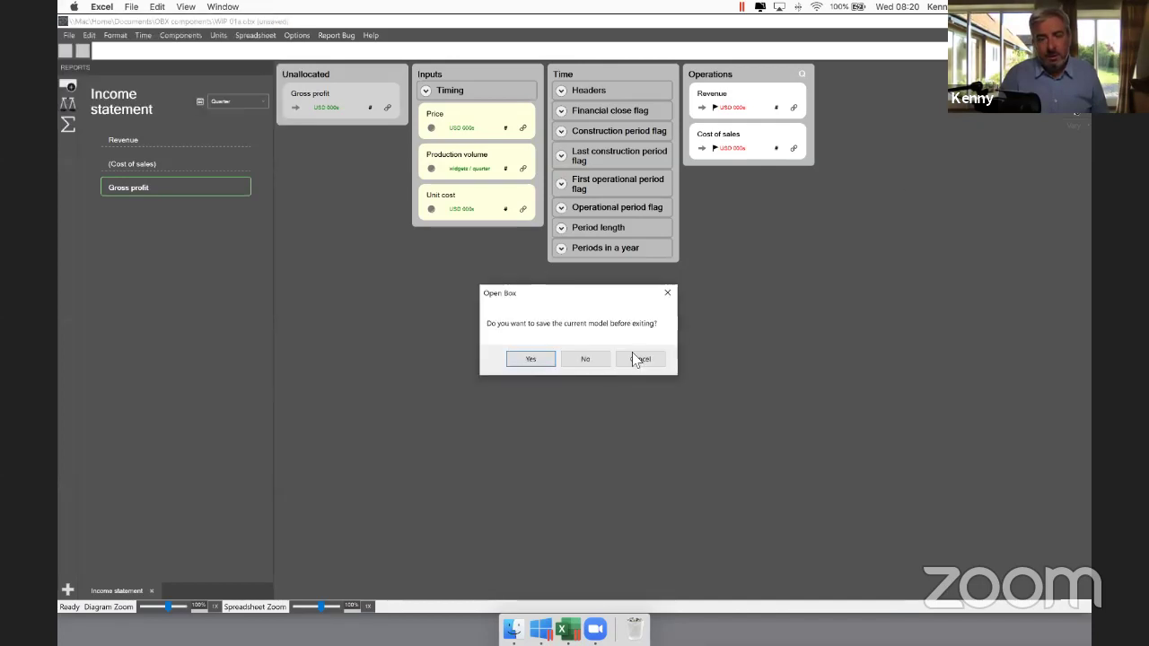
{"action": "left_click", "coordinate": [588, 357]}
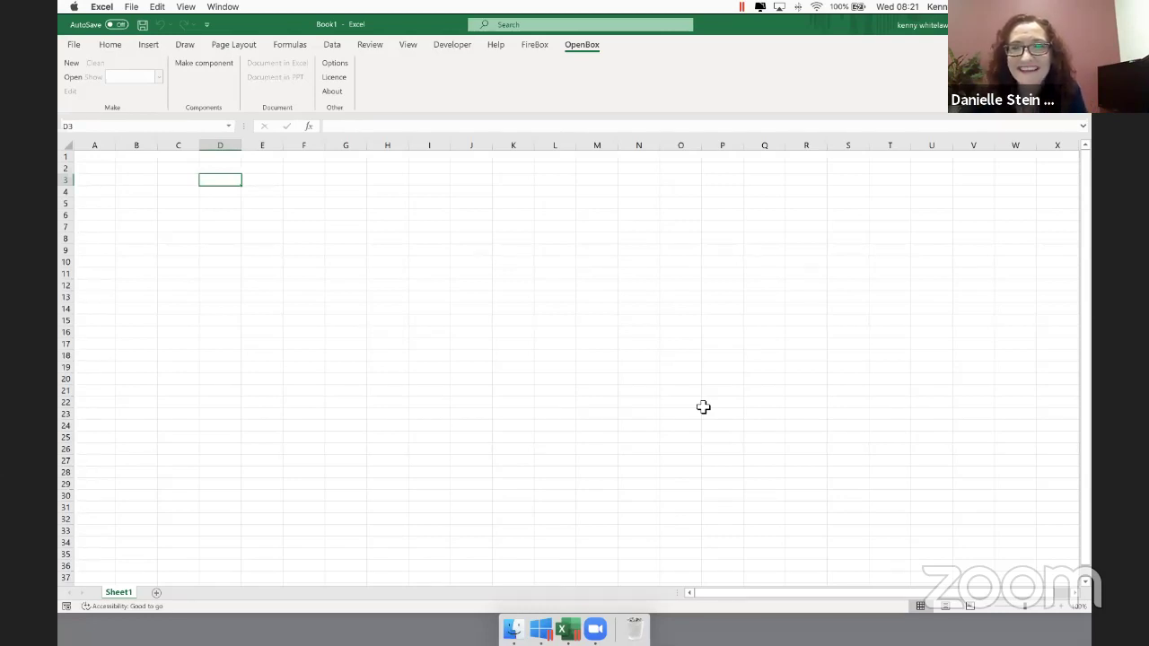
Step: Start a new model from the project finance start model.obx template with a quarterly time basis and financial close on 31 March 2020
{"action": "left_click", "coordinate": [71, 63]}
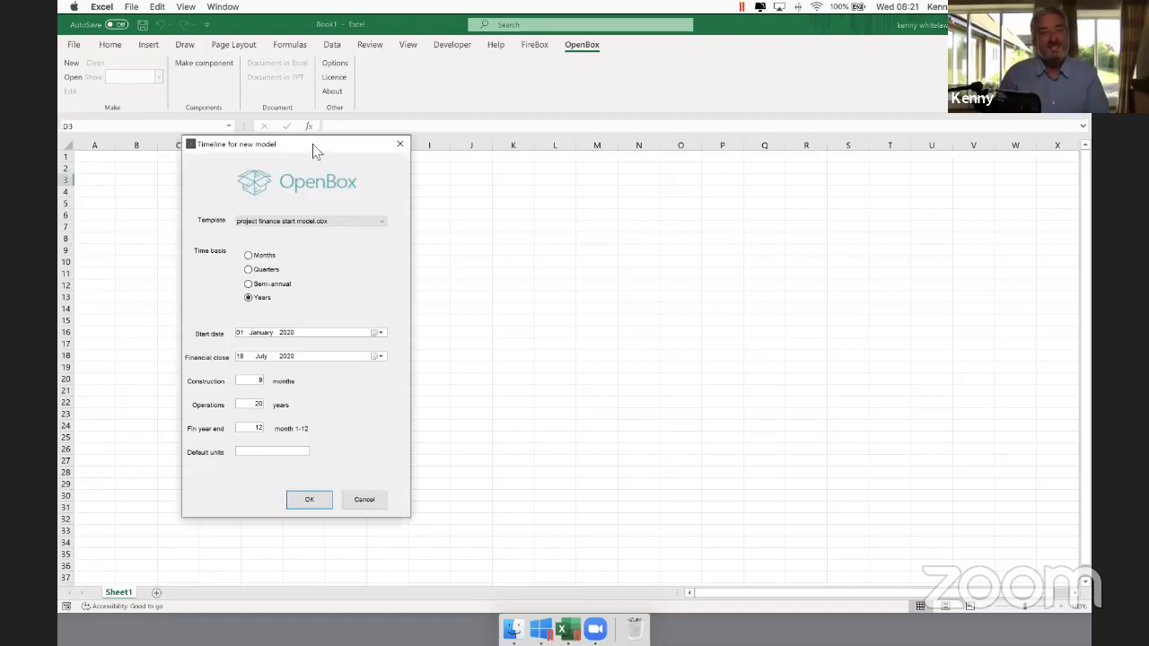
{"action": "left_click_drag", "start_coordinate": [316, 145], "coordinate": [621, 130]}
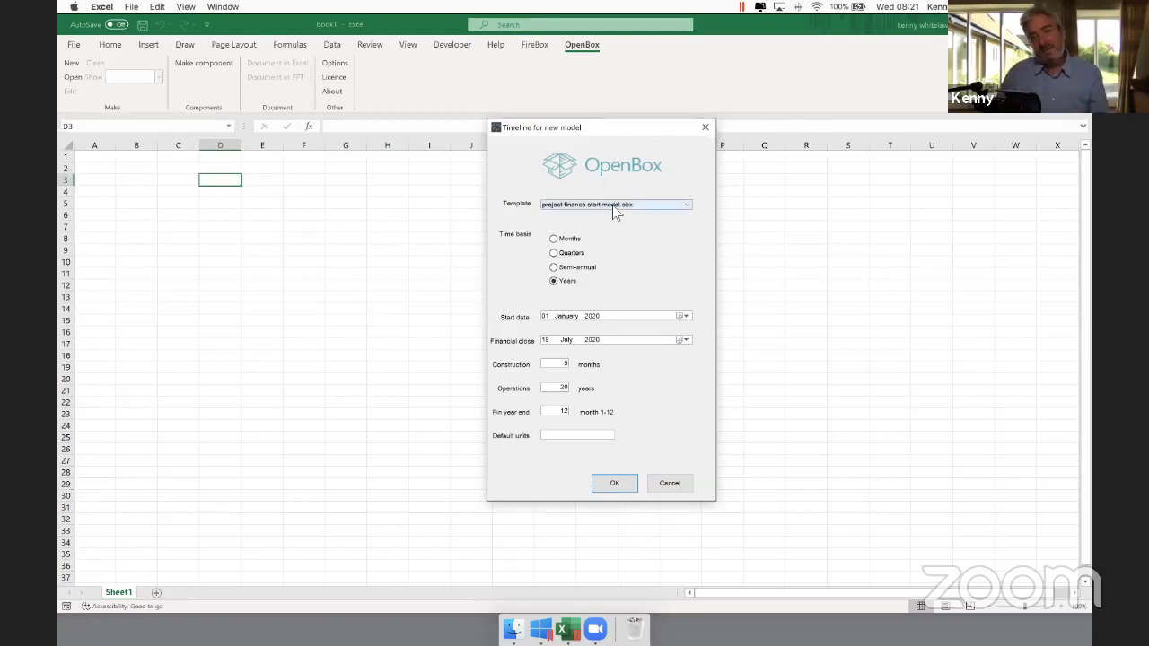
{"action": "left_click", "coordinate": [555, 253]}
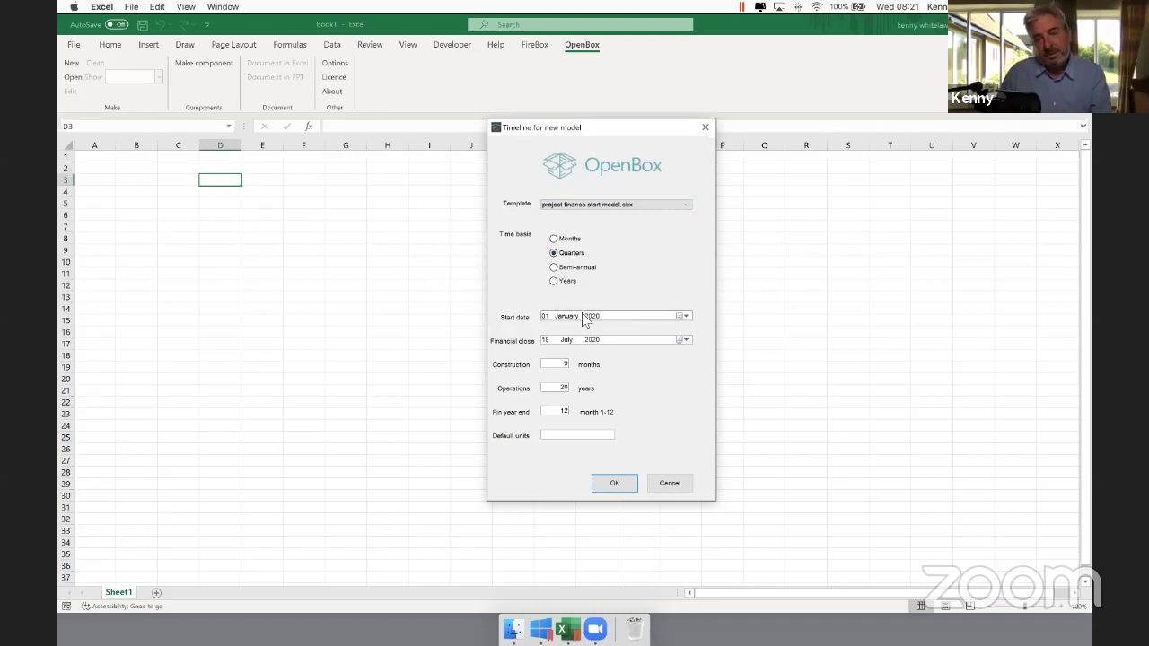
{"action": "left_click", "coordinate": [565, 340]}
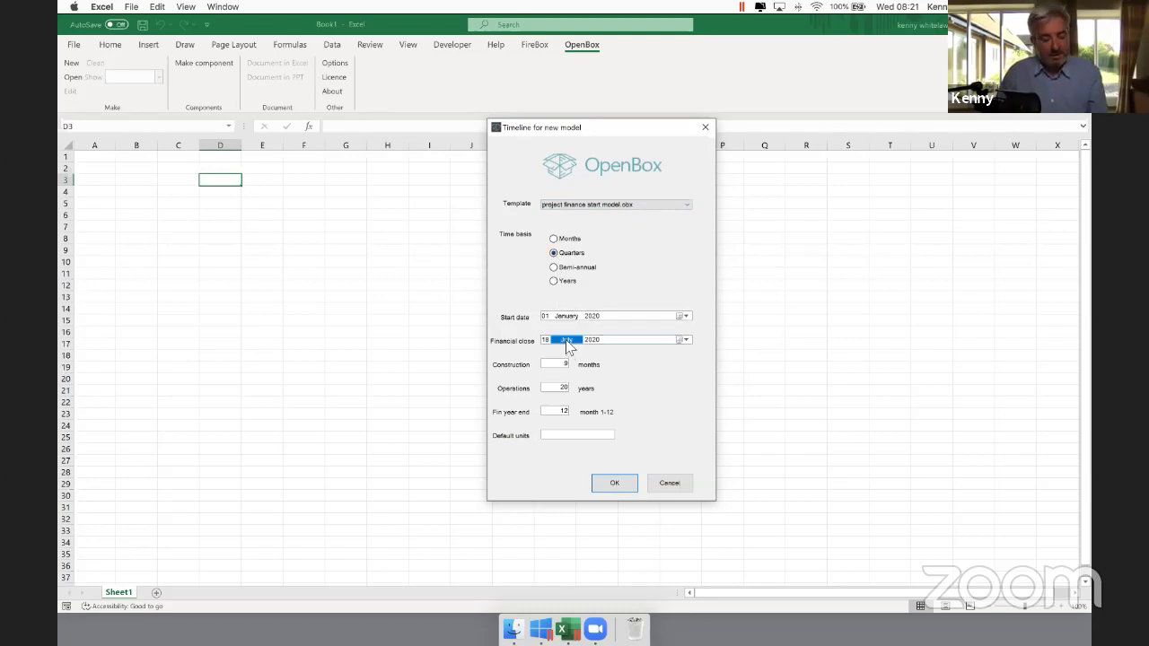
{"action": "left_click", "coordinate": [545, 340]}
{"action": "type", "text": "31"}
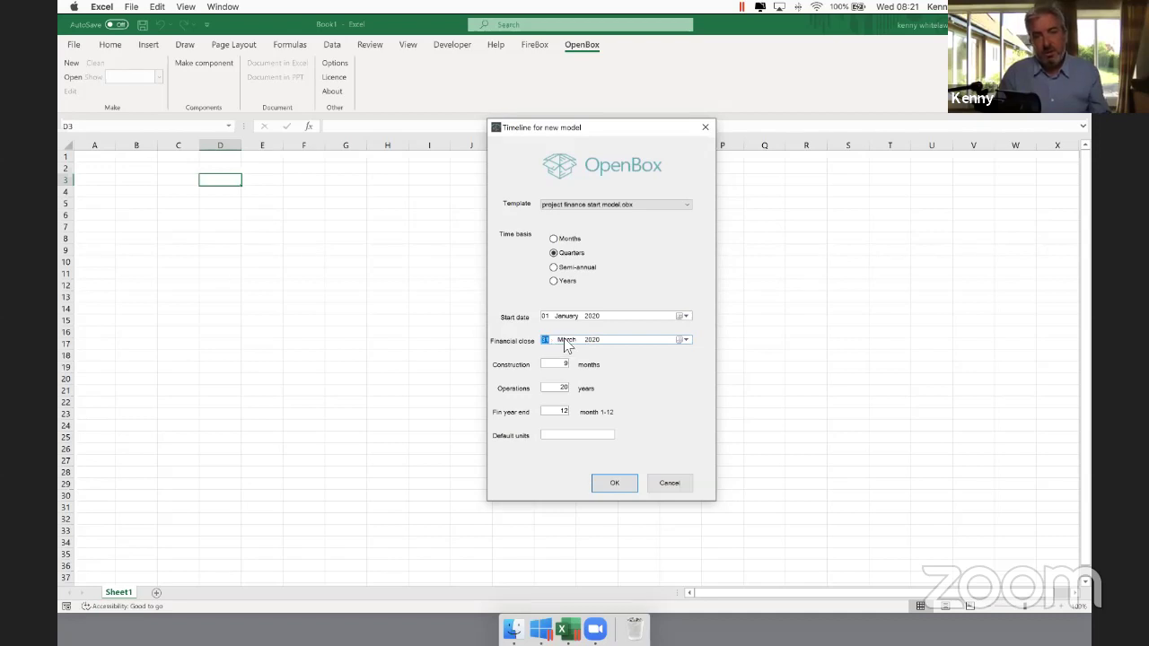
Step: Set operations to 25 years and default units to USD 000s, and create the new model
{"action": "left_click", "coordinate": [560, 387]}
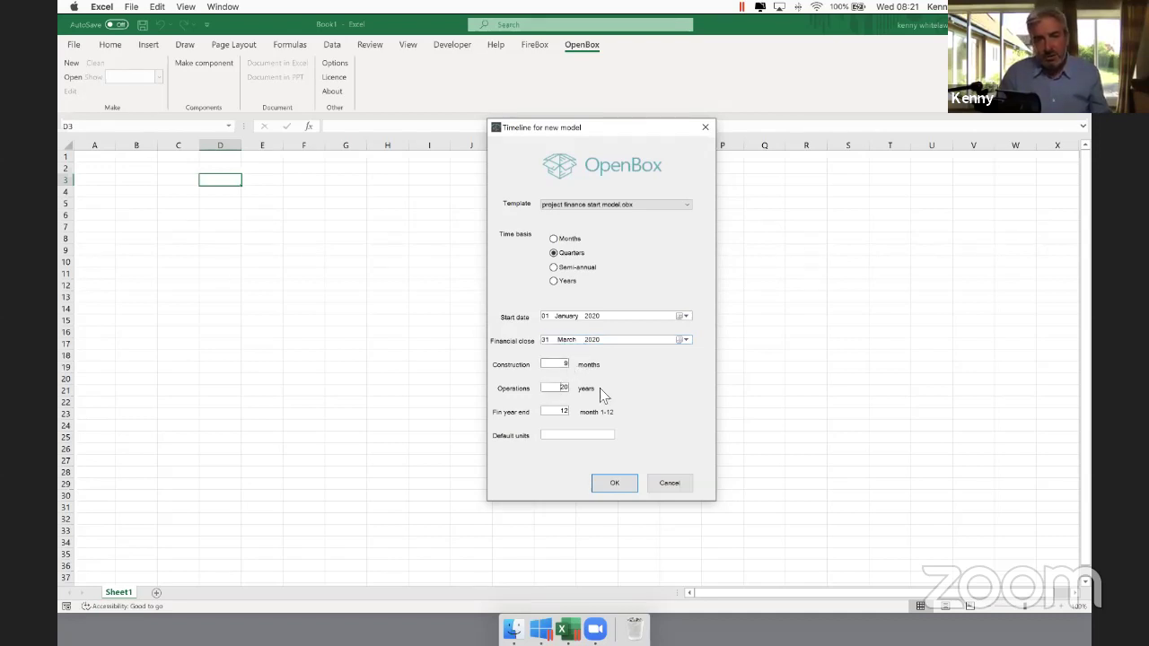
{"action": "type", "text": "25"}
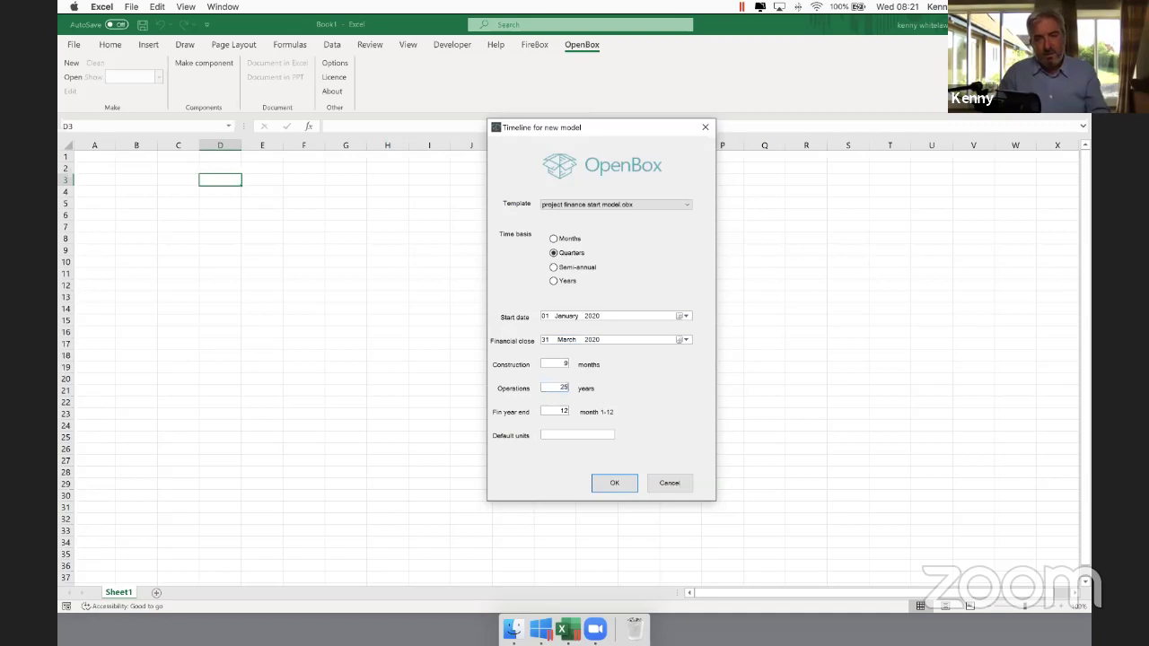
{"action": "left_click", "coordinate": [581, 437]}
{"action": "type", "text": "USD 000s"}
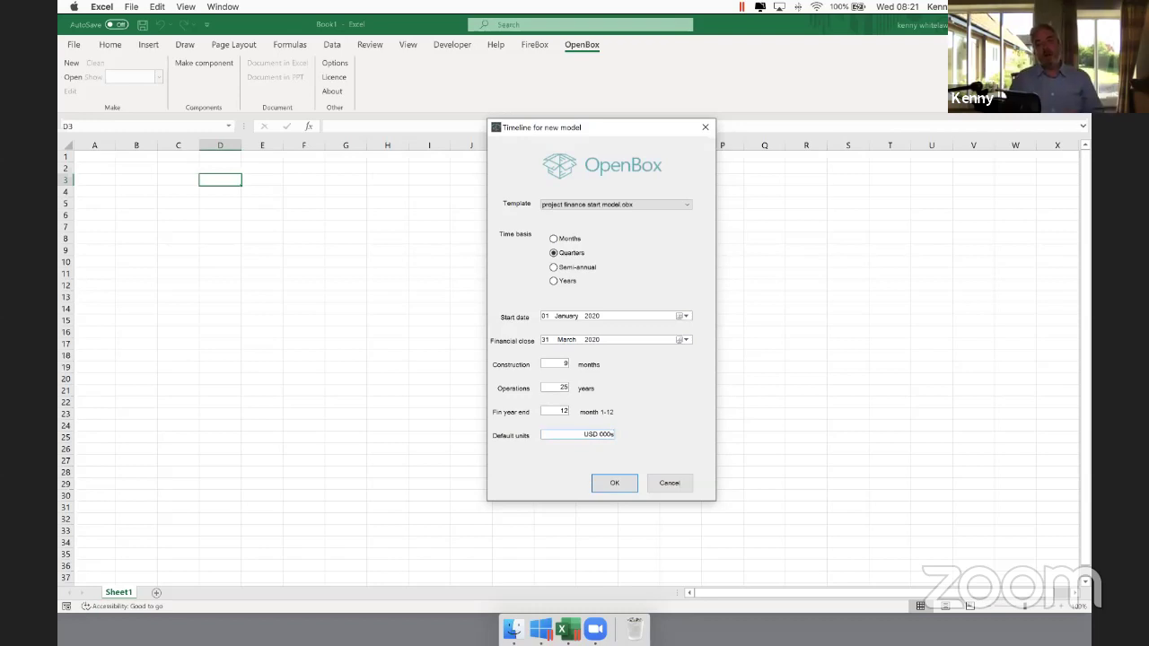
{"action": "key", "text": "Return"}
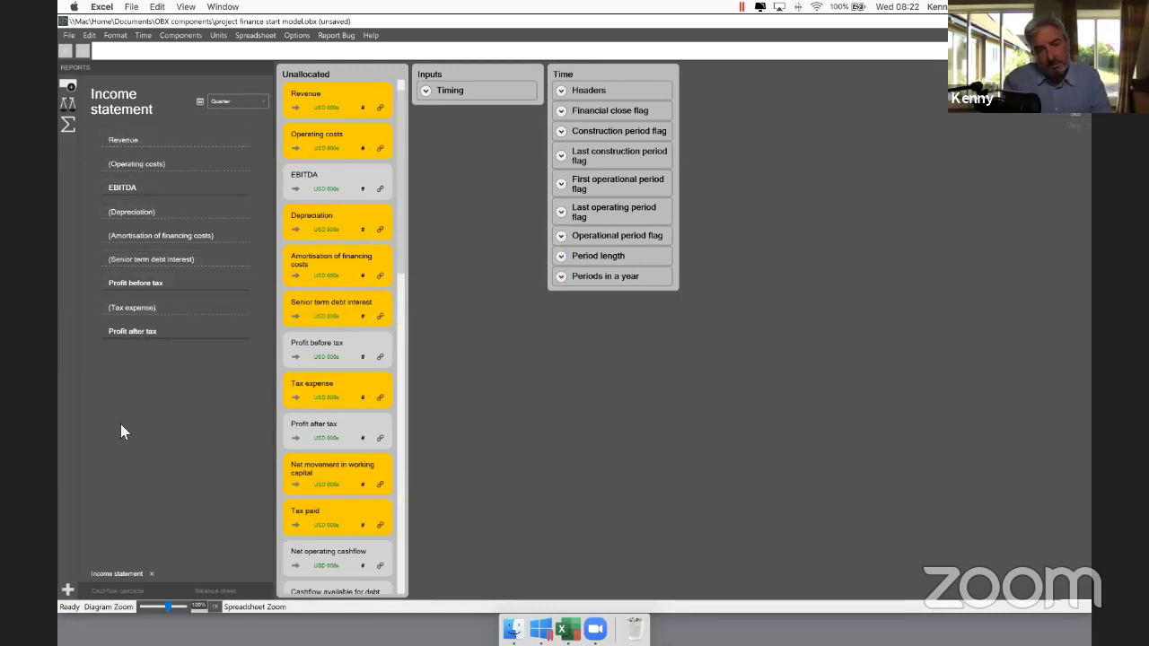
Step: Review the Cashflow cascade and Balance sheet reports, and return to the Income statement
{"action": "left_click", "coordinate": [119, 591]}
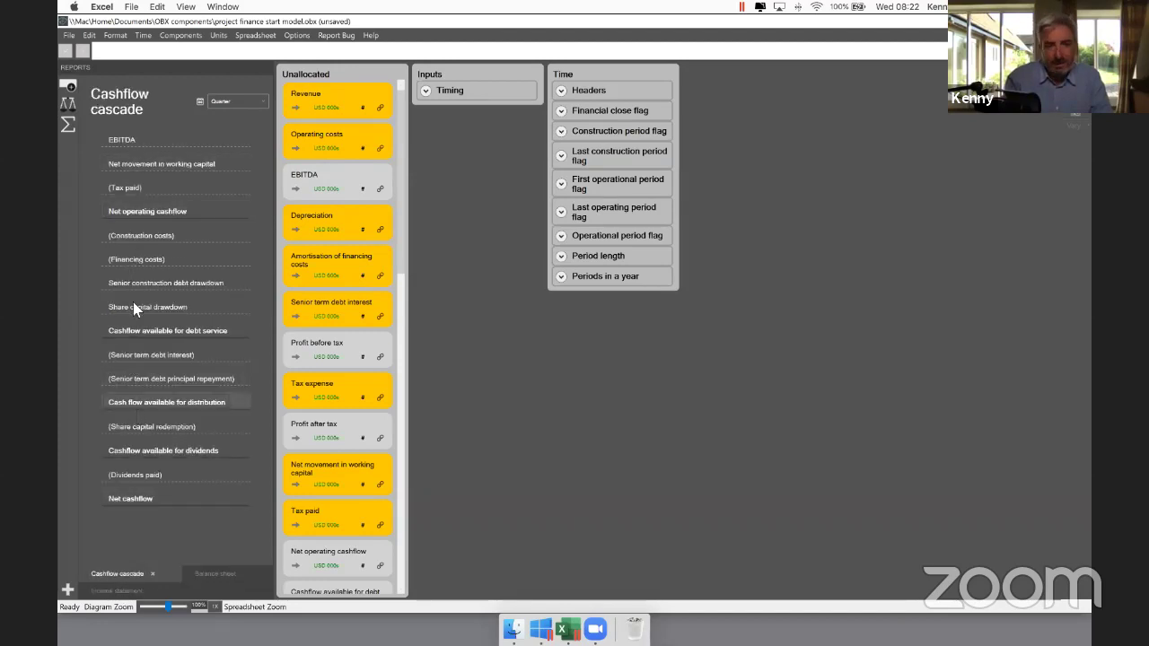
{"action": "left_click", "coordinate": [194, 573]}
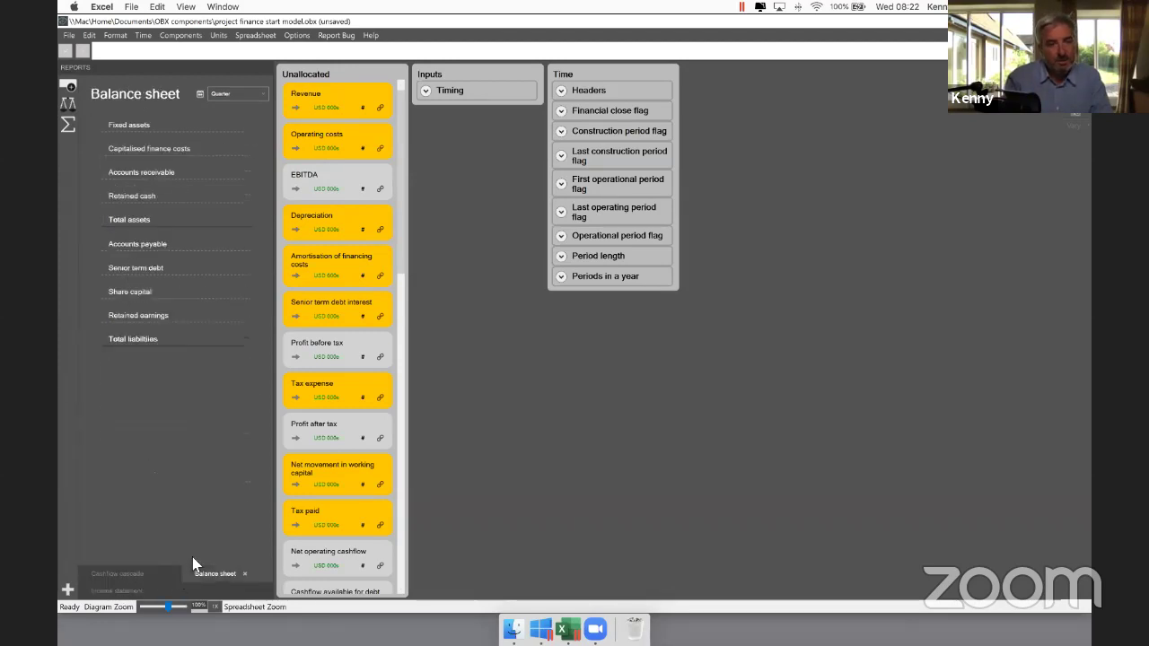
{"action": "left_click", "coordinate": [117, 591]}
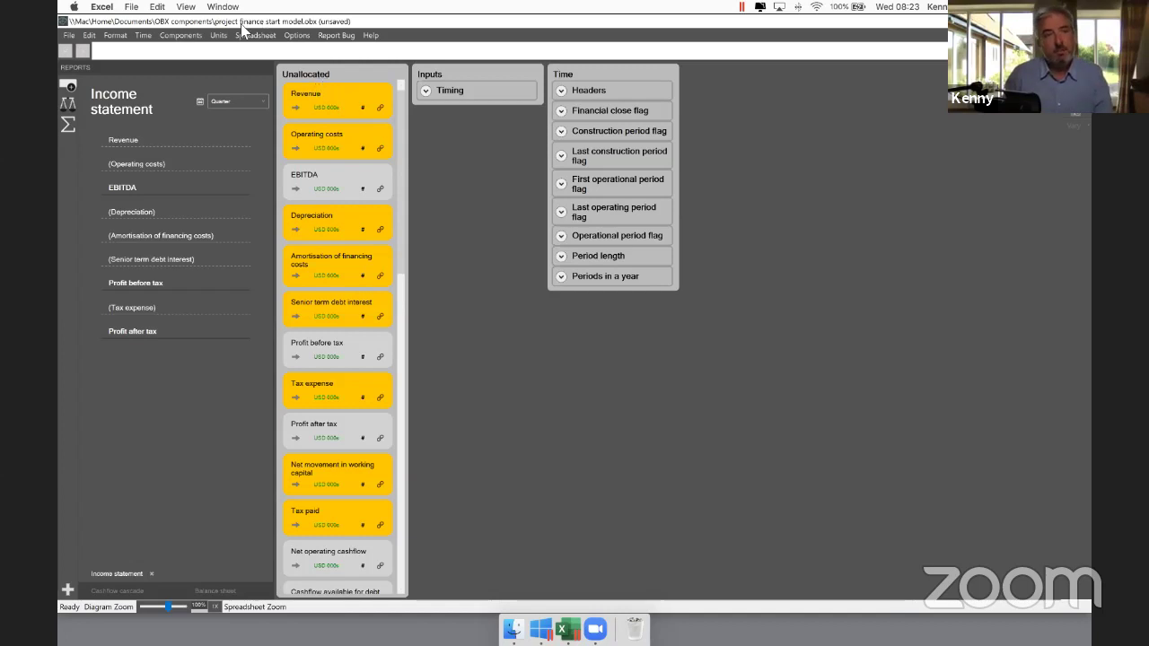
Step: Insert the PV library component that adds the Solar PV revenue and O&M calculations on an Ops sheet
{"action": "left_click", "coordinate": [183, 36]}
{"action": "mouse_move", "coordinate": [183, 45]}
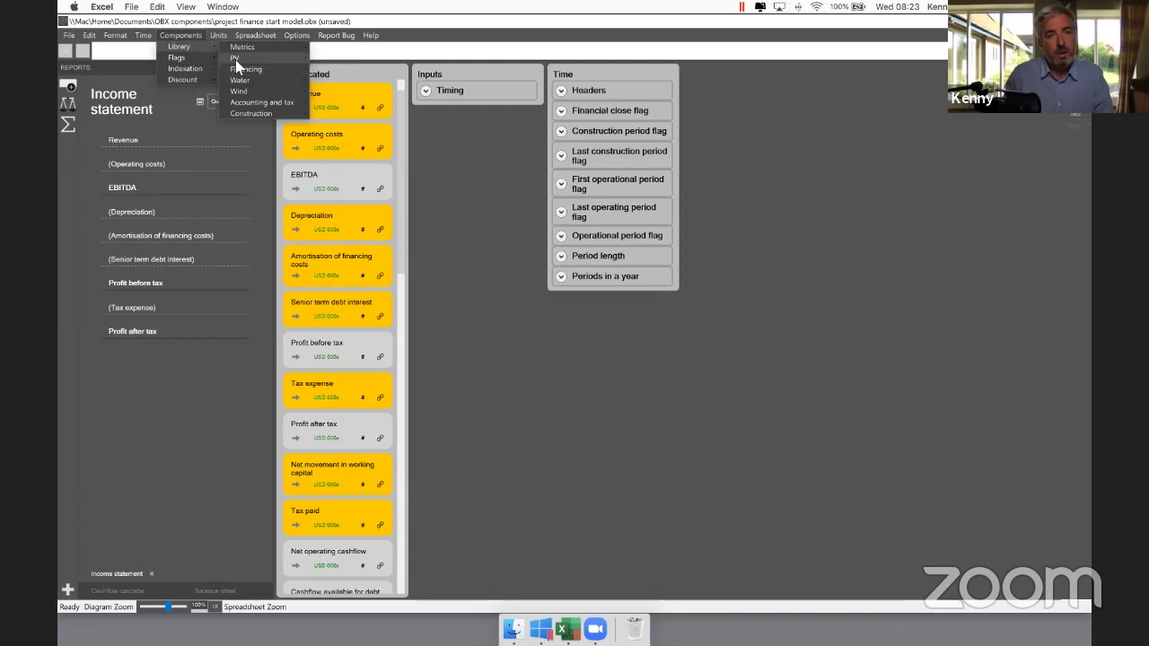
{"action": "mouse_move", "coordinate": [235, 59]}
{"action": "left_click", "coordinate": [349, 126]}
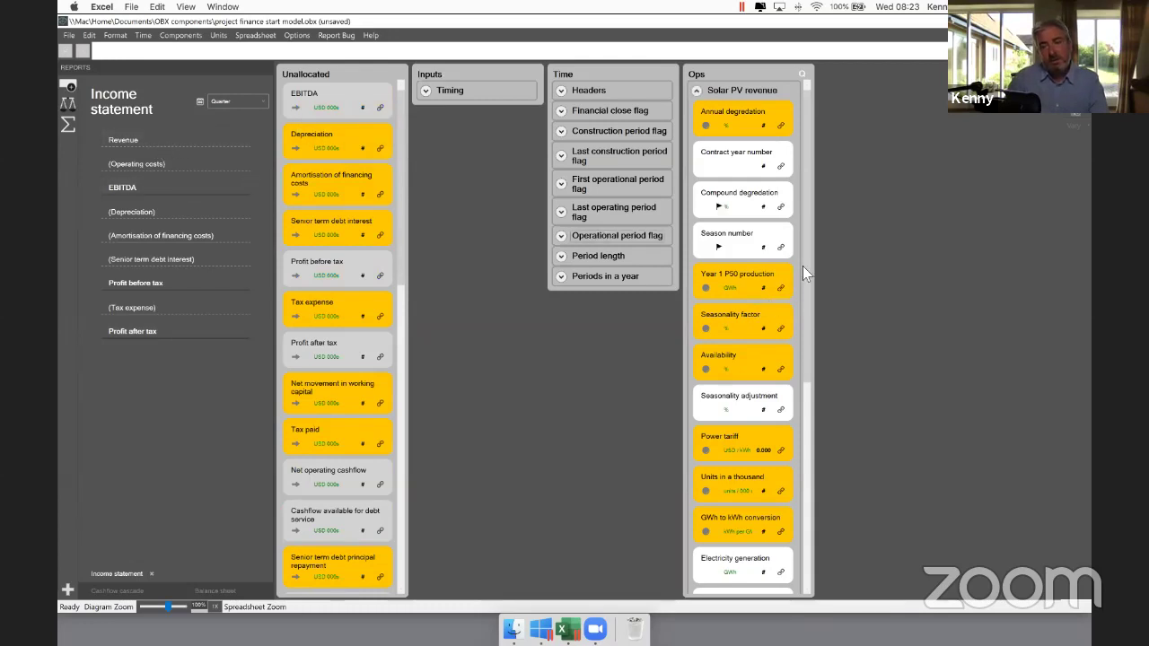
Step: Examine the Solar PV revenue items on the Ops sheet, including the formula behind Revenue
{"action": "scroll", "coordinate": [803, 266], "scroll_direction": "down", "scroll_amount": 5}
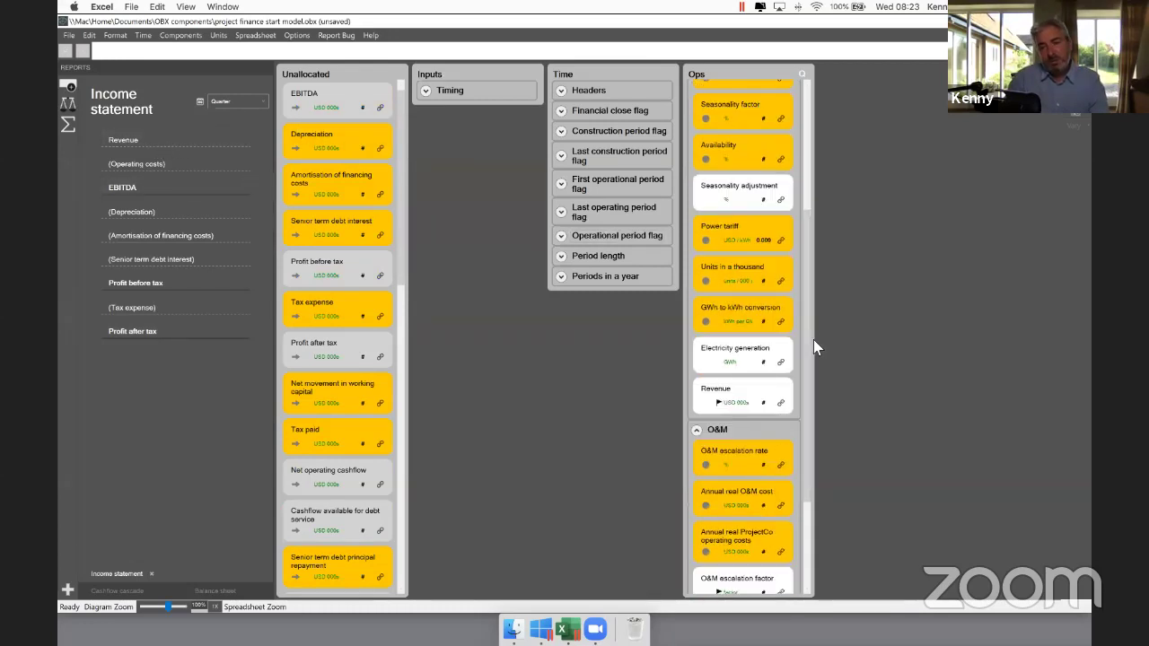
{"action": "mouse_move", "coordinate": [746, 392]}
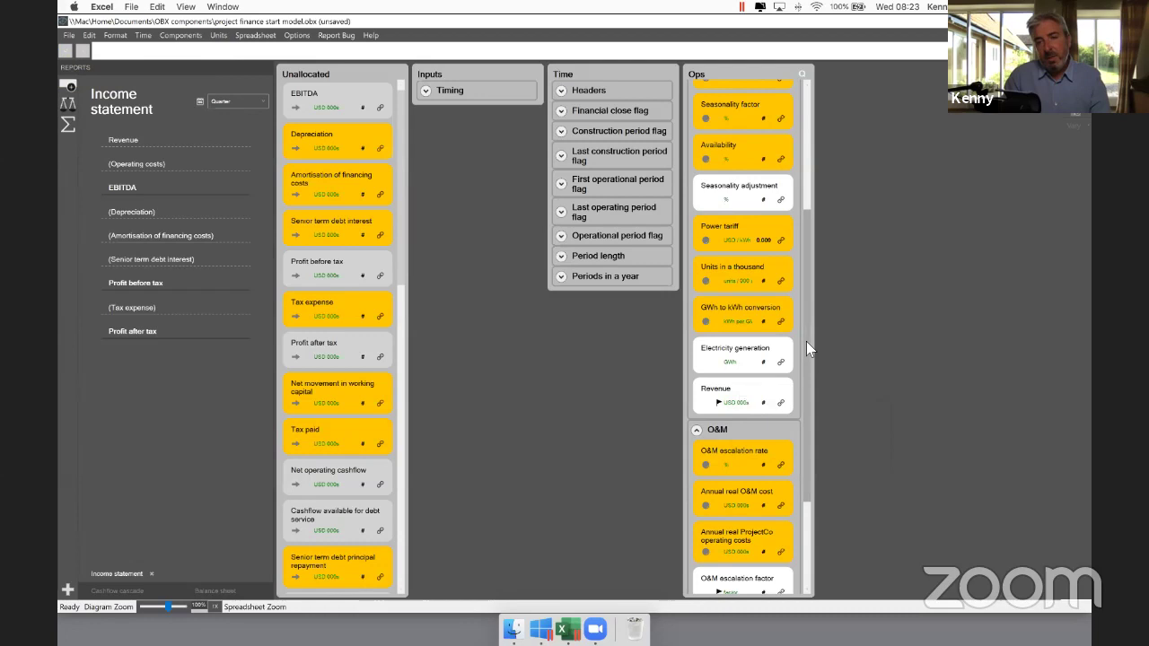
{"action": "scroll", "coordinate": [806, 227], "scroll_direction": "up", "scroll_amount": 5}
{"action": "scroll", "coordinate": [808, 226], "scroll_direction": "down", "scroll_amount": 3}
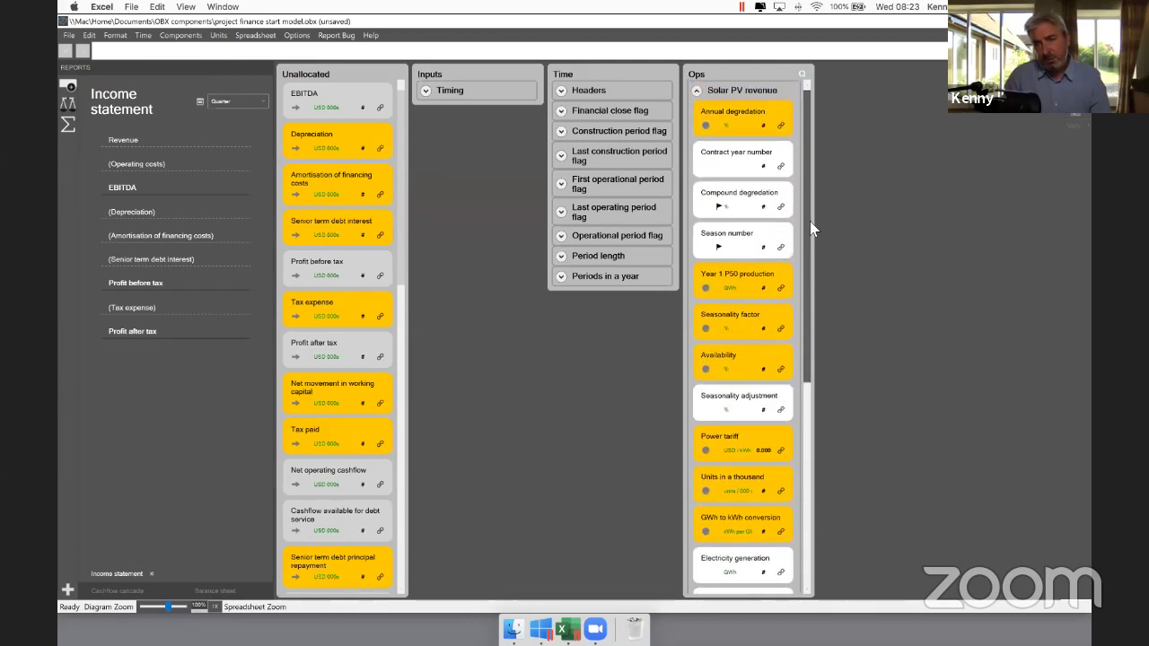
{"action": "scroll", "coordinate": [812, 289], "scroll_direction": "down", "scroll_amount": 2}
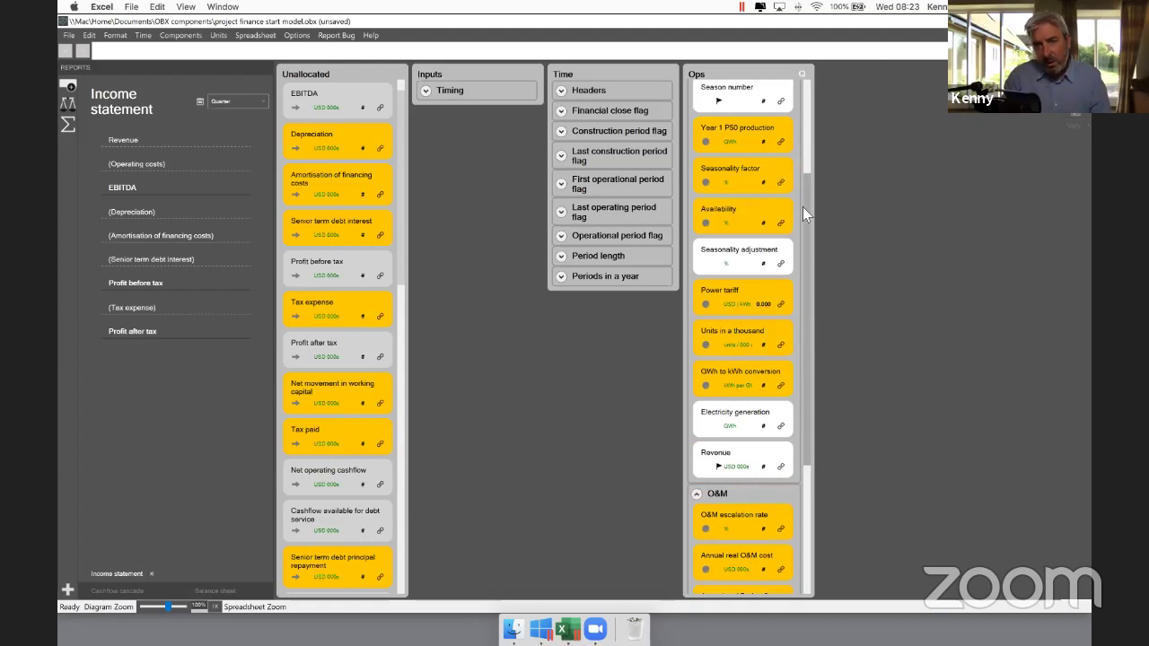
{"action": "scroll", "coordinate": [803, 215], "scroll_direction": "up", "scroll_amount": 5}
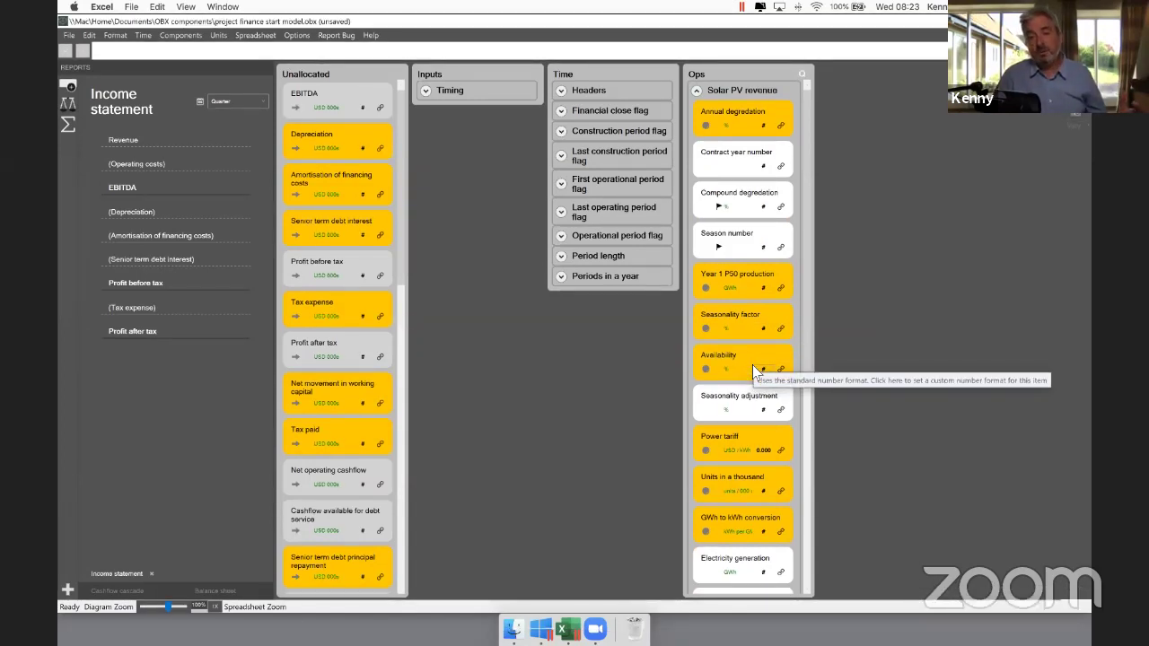
{"action": "scroll", "coordinate": [799, 356], "scroll_direction": "down", "scroll_amount": 3}
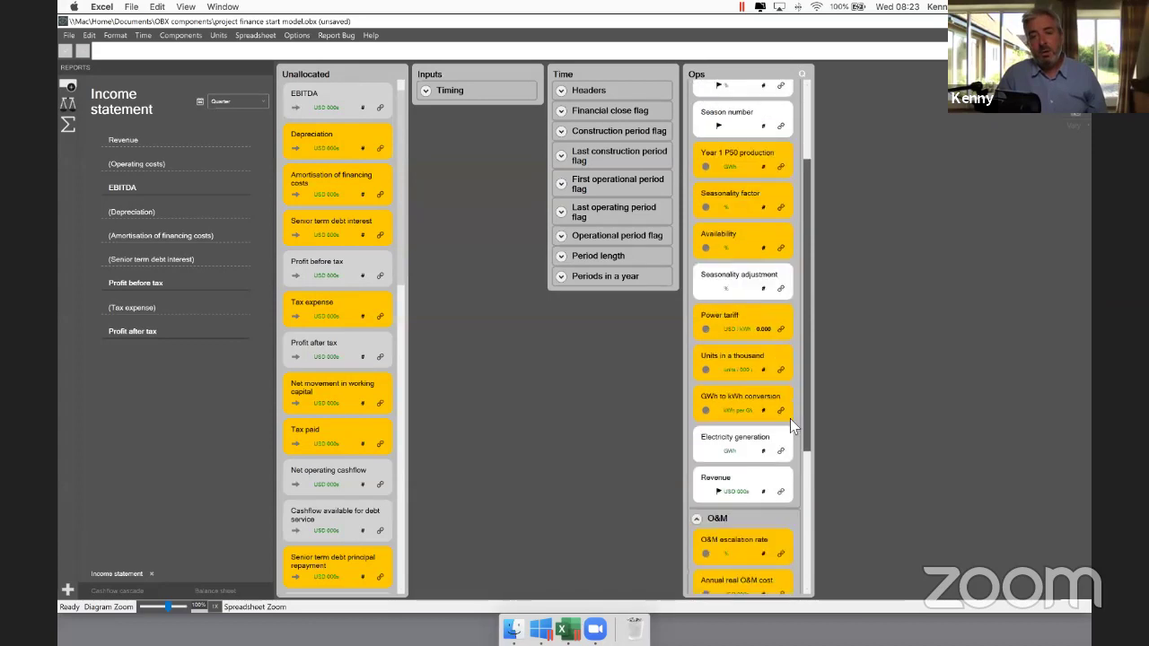
{"action": "scroll", "coordinate": [790, 418], "scroll_direction": "down", "scroll_amount": 2}
{"action": "left_click", "coordinate": [755, 428]}
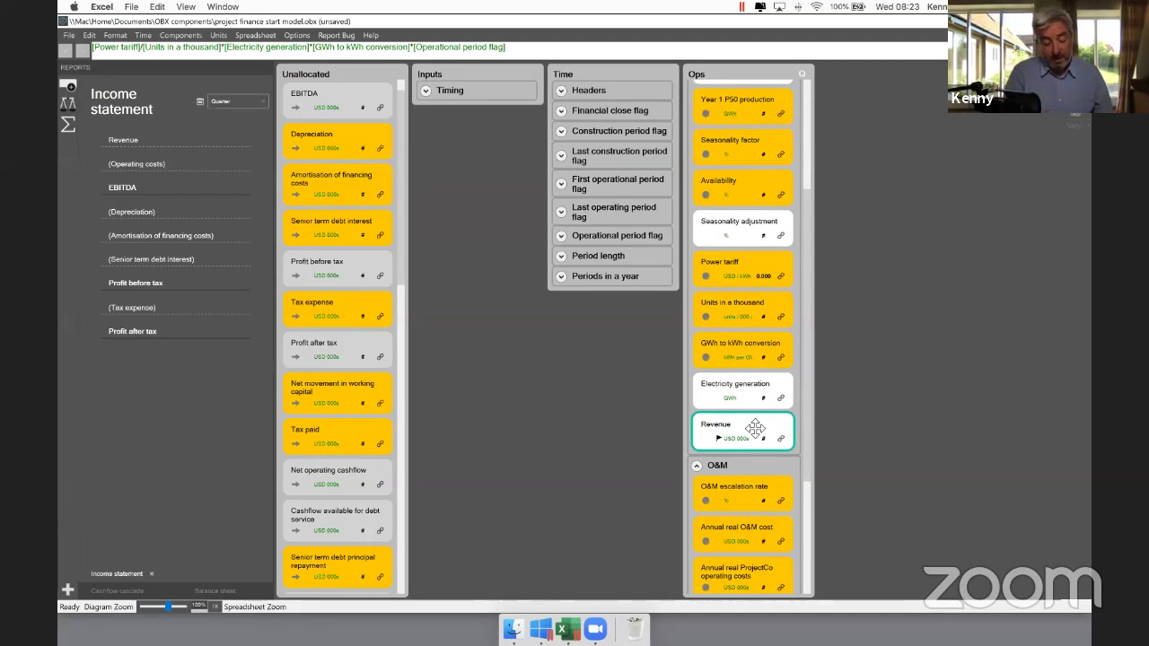
Step: Trace the precedents and dependents of Revenue and Electricity generation, and return to the sheet overview
{"action": "double_click", "coordinate": [753, 427]}
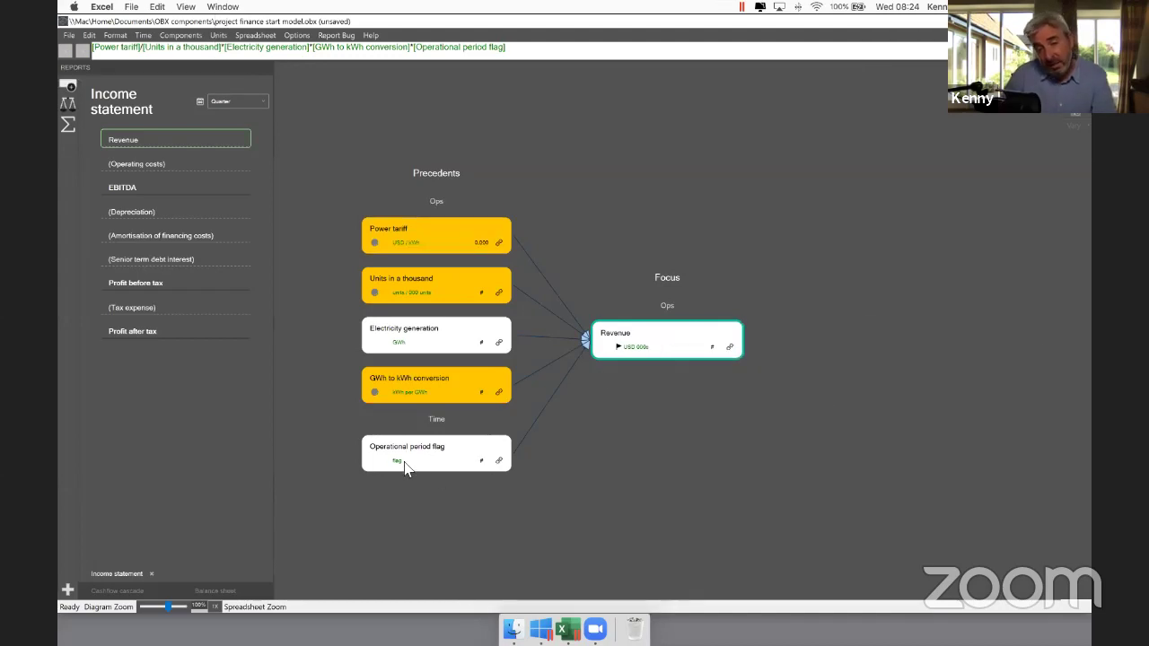
{"action": "mouse_move", "coordinate": [451, 456]}
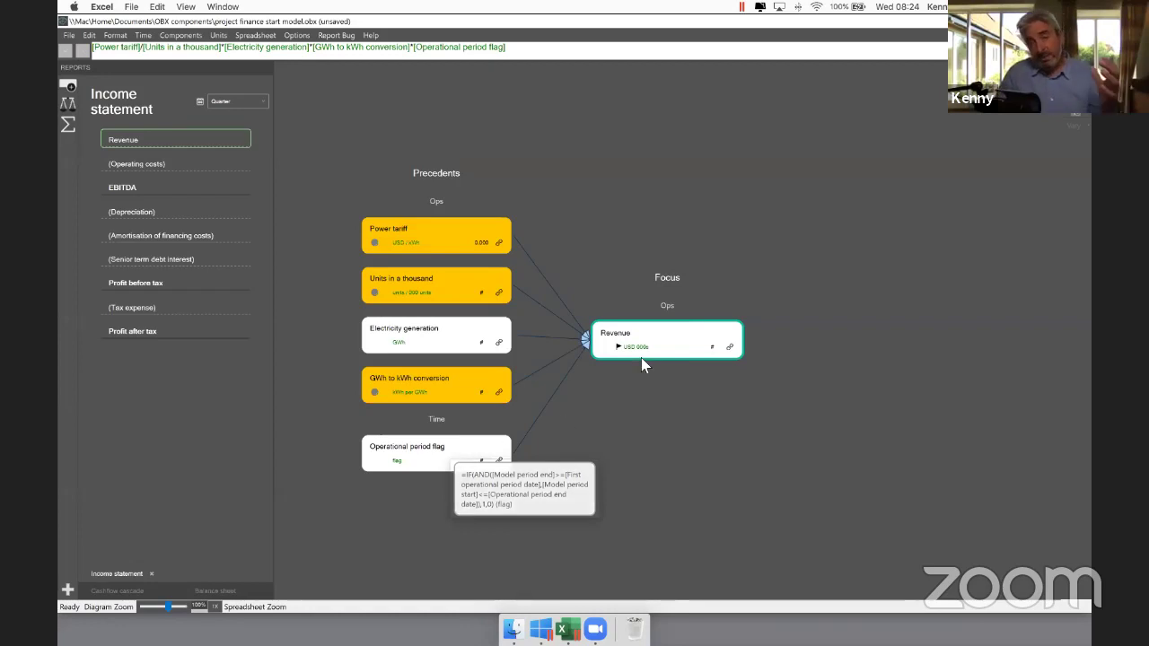
{"action": "mouse_move", "coordinate": [645, 339]}
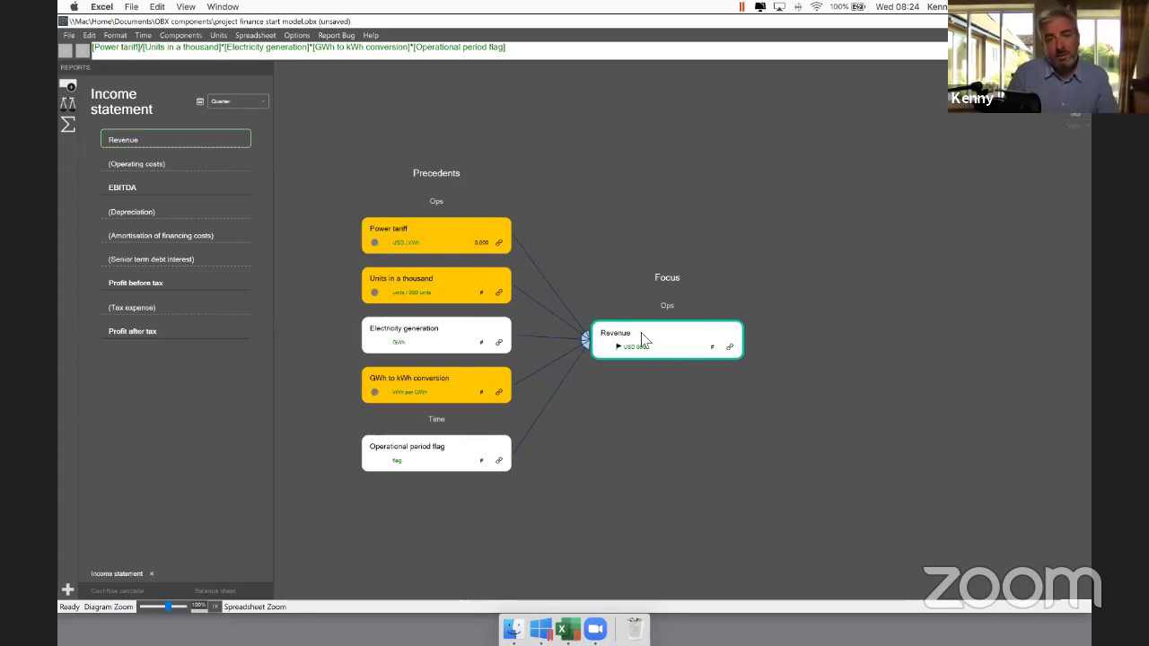
{"action": "key", "text": "Left"}
{"action": "key", "text": "Down"}
{"action": "key", "text": "Down"}
{"action": "key", "text": "Down"}
{"action": "key", "text": "Up"}
{"action": "key", "text": "Up"}
{"action": "key", "text": "Down"}
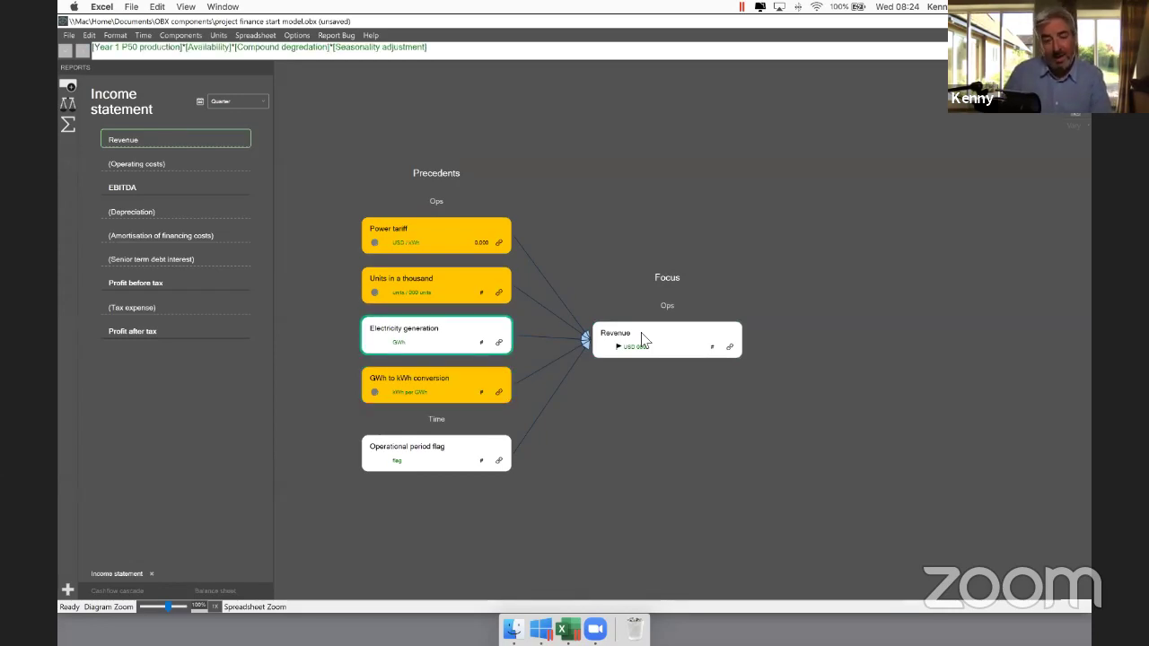
{"action": "key", "text": "Return"}
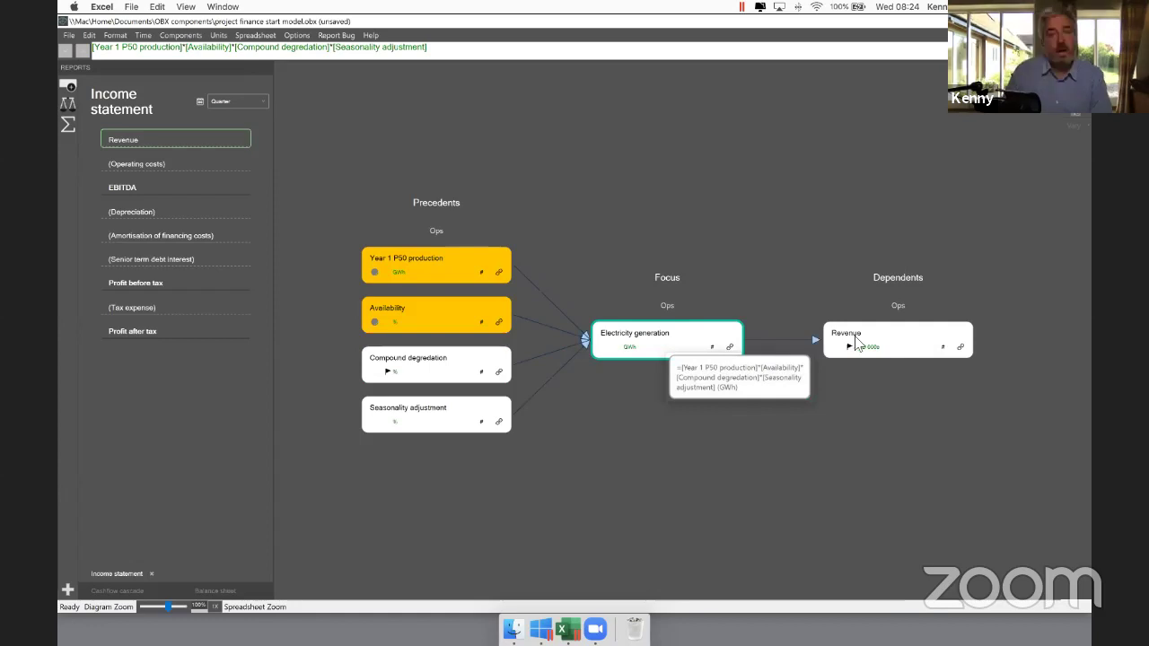
{"action": "left_click", "coordinate": [580, 328]}
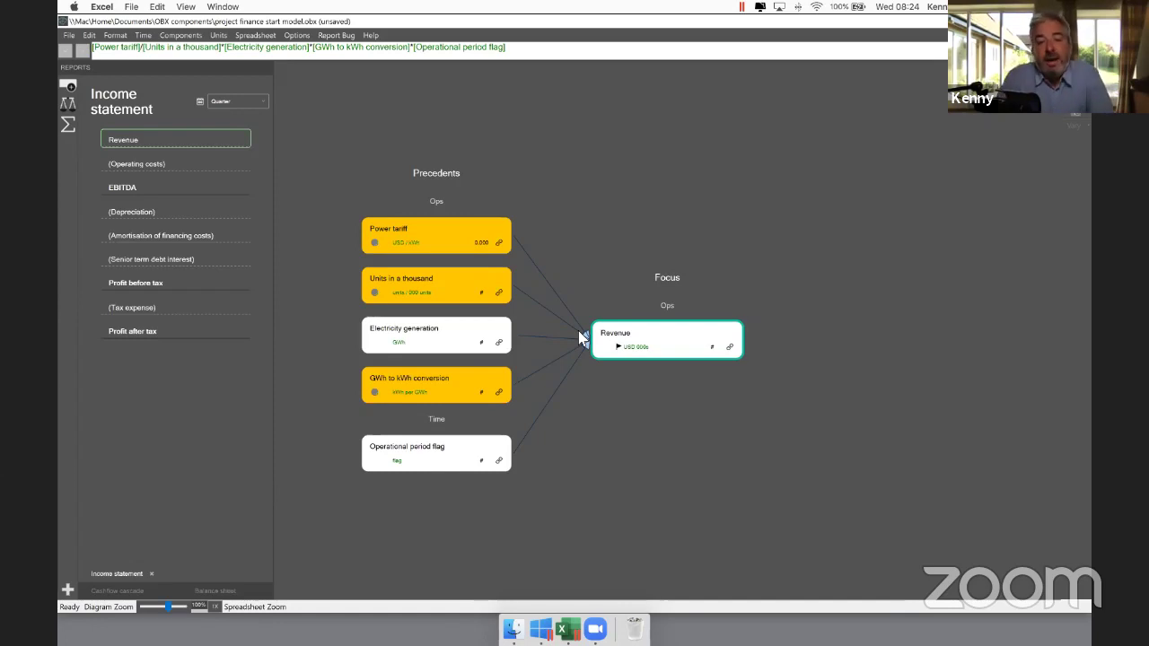
{"action": "left_click", "coordinate": [578, 332]}
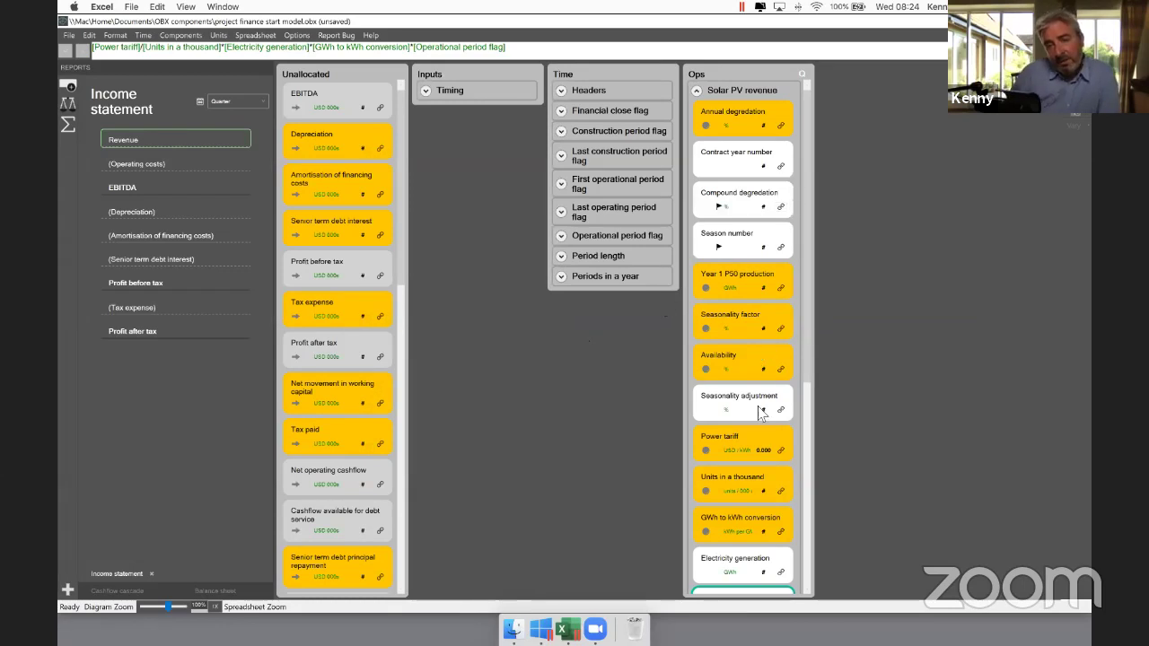
Step: Move the Ops input items to the Inputs sheet, and group Annual degredation through Power tariff in a section named PV revenue
{"action": "left_click", "coordinate": [747, 76]}
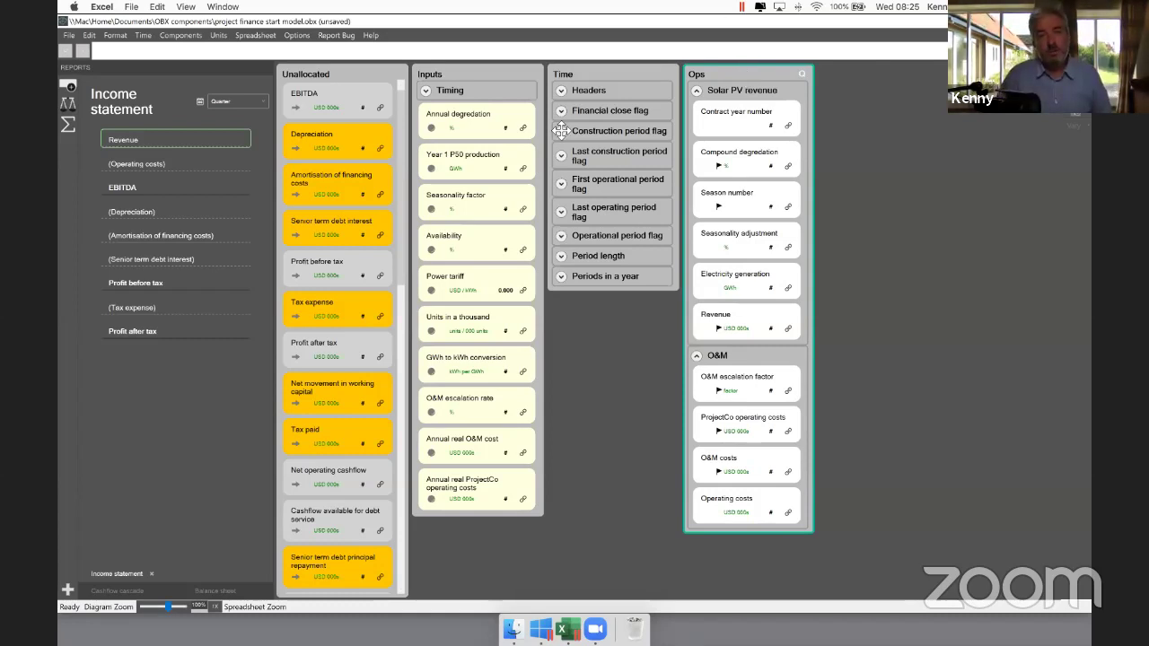
{"action": "left_click", "coordinate": [483, 131]}
{"action": "key", "text": "shift+Down"}
{"action": "key", "text": "shift+Down"}
{"action": "key", "text": "shift+Down"}
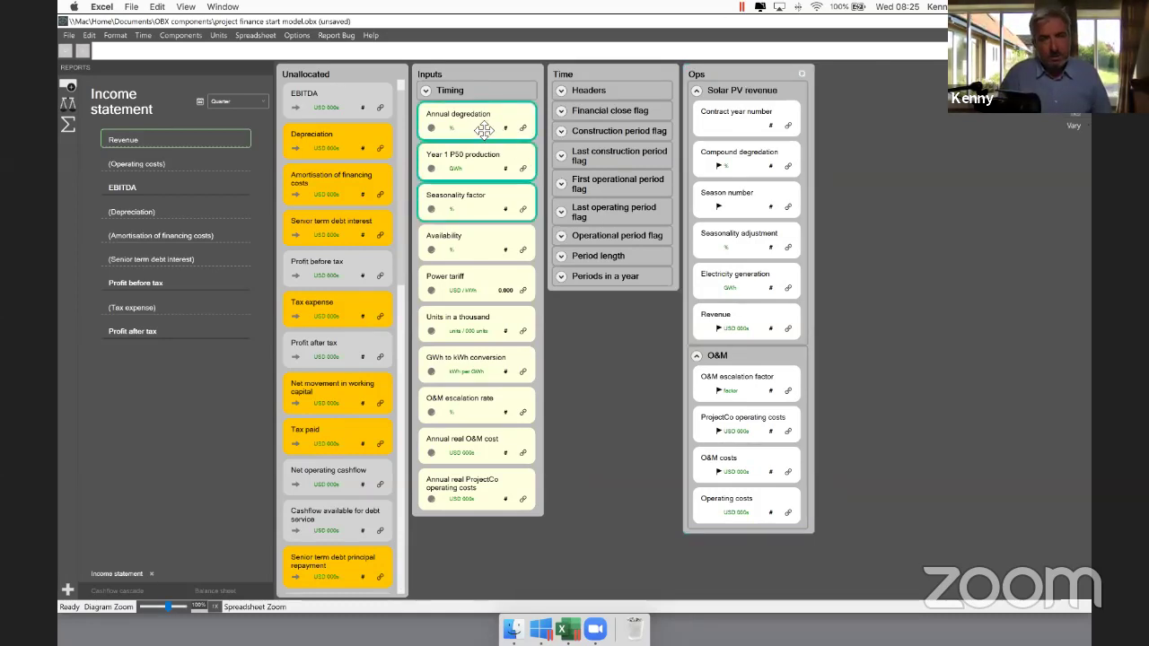
{"action": "key", "text": "shift+Down"}
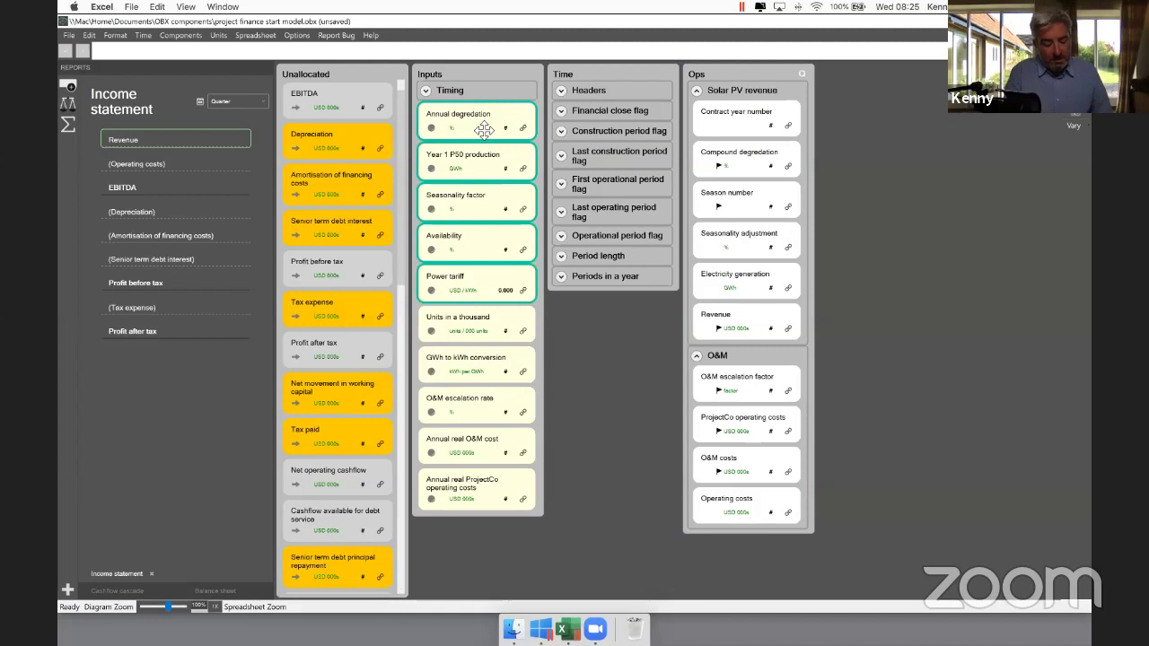
{"action": "key", "text": "ctrl+g"}
{"action": "key", "text": "F2"}
{"action": "type", "text": "PV revenue"}
{"action": "key", "text": "Return"}
Step: Group Units in a thousand and GWh to kWh conversion on the Inputs sheet in a section named Model constants
{"action": "left_click_drag", "start_coordinate": [487, 128], "coordinate": [497, 124]}
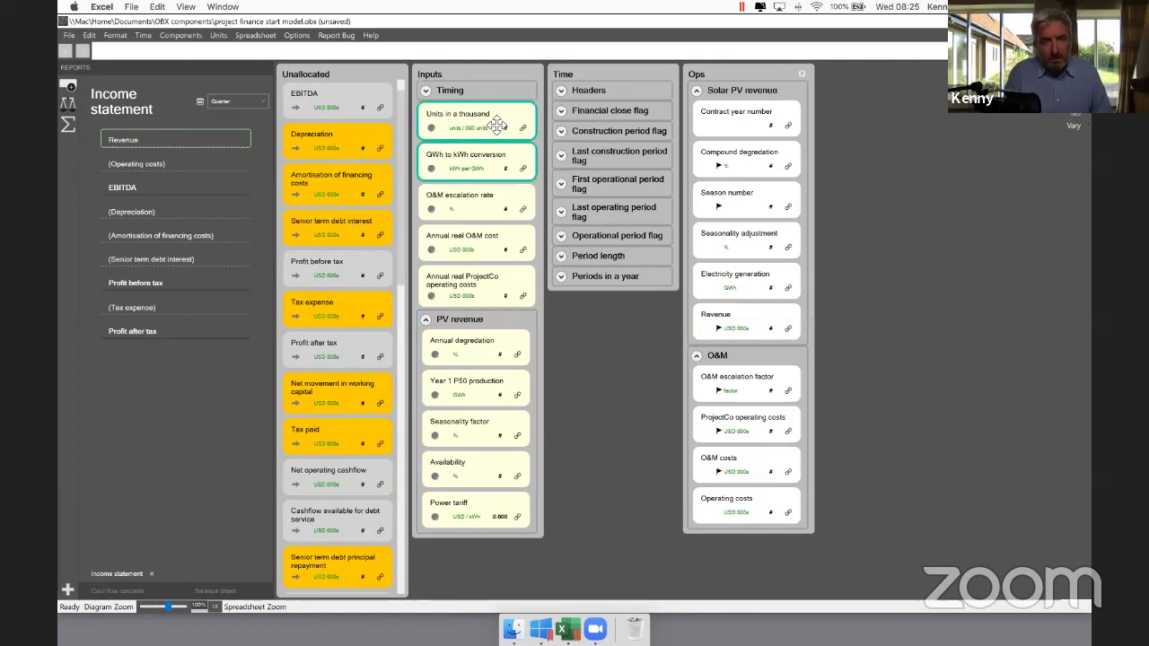
{"action": "key", "text": "ctrl+g"}
{"action": "key", "text": "F2"}
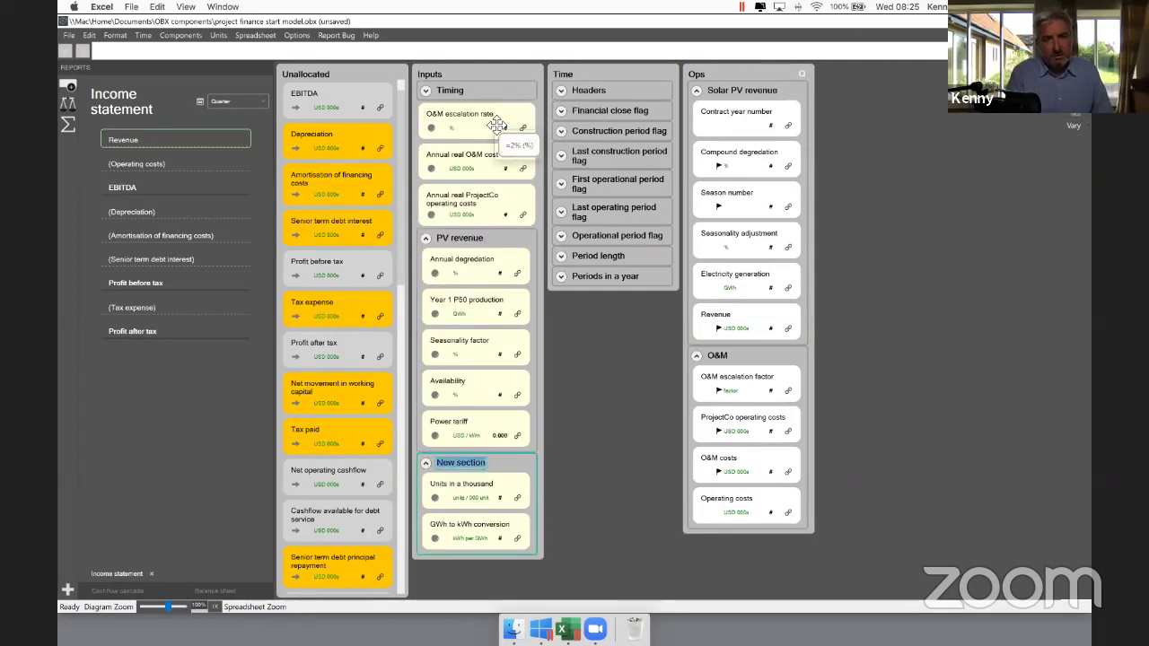
{"action": "type", "text": "Model cons"}
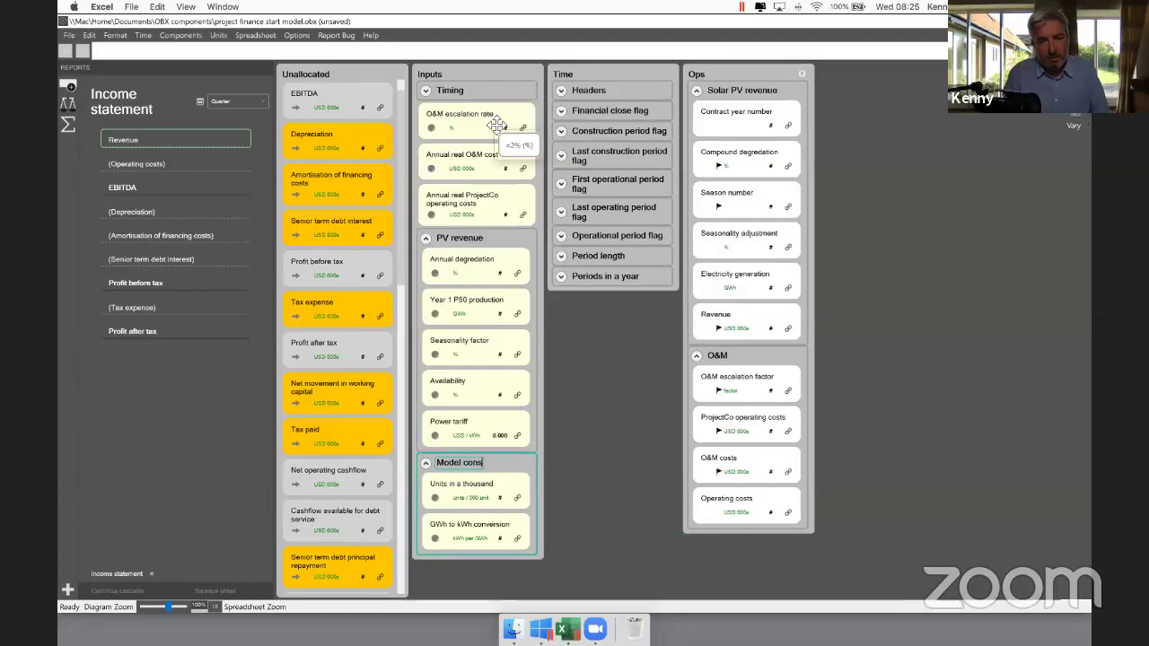
{"action": "type", "text": "tants"}
{"action": "key", "text": "Return"}
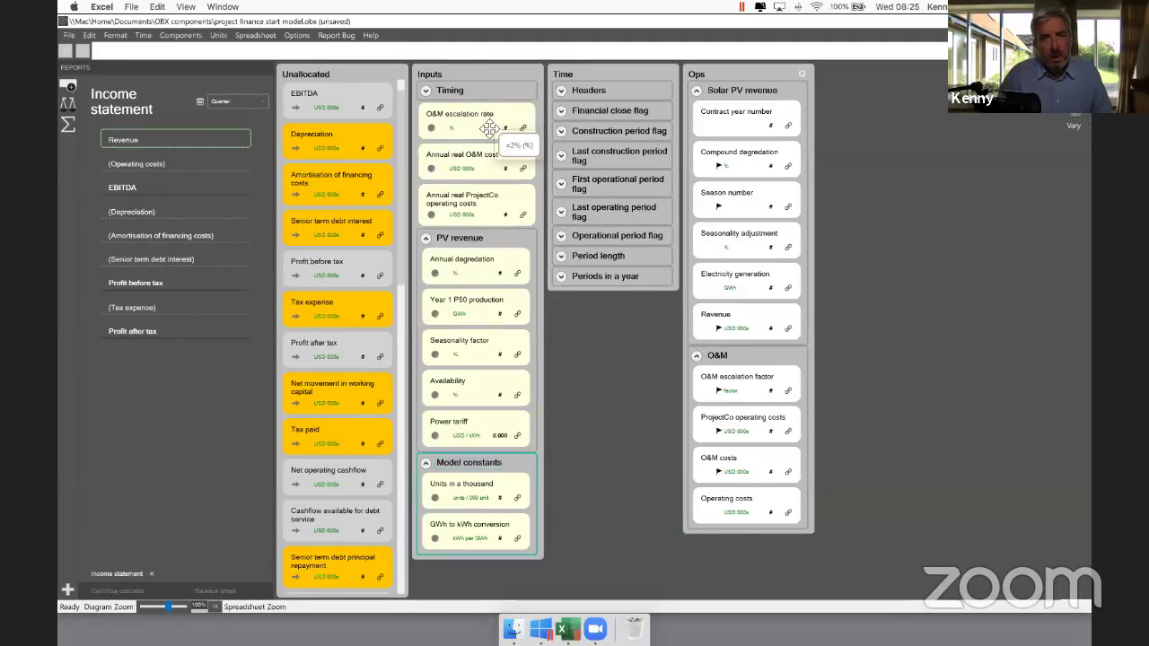
Step: Group O&M escalation rate, Annual real O&M cost and Annual real ProjectCo operating costs in an Inputs section named Opex
{"action": "left_click", "coordinate": [489, 128]}
{"action": "key", "text": "shift+Down"}
{"action": "key", "text": "shift+Down"}
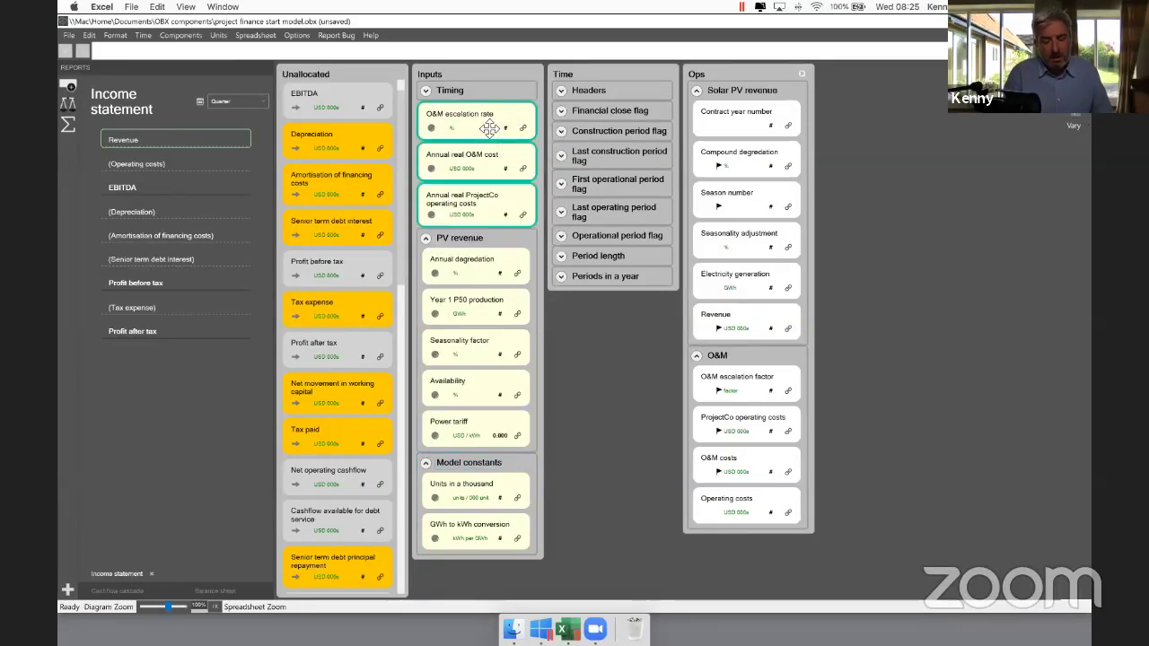
{"action": "key", "text": "ctrl+g"}
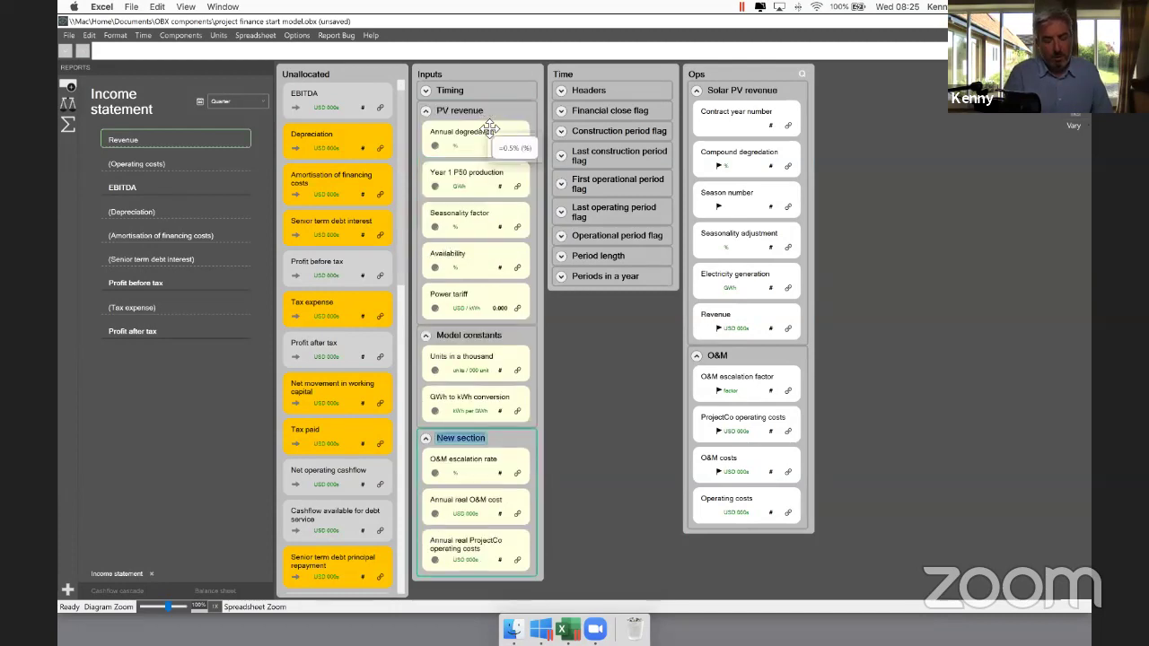
{"action": "type", "text": "Opex"}
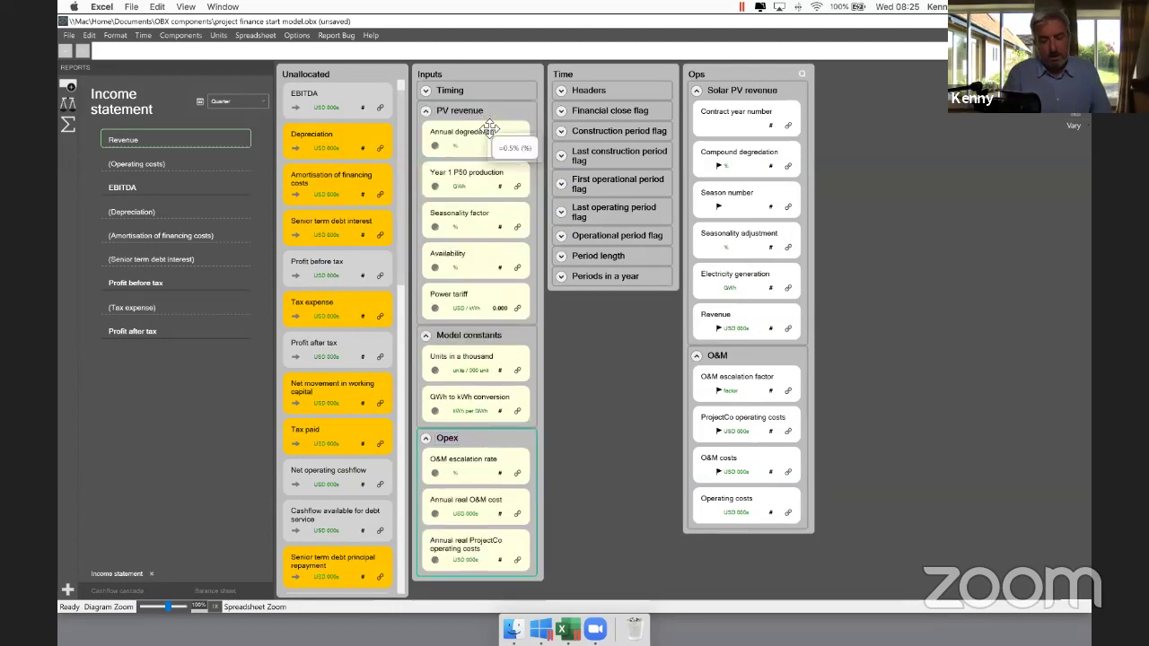
{"action": "key", "text": "Return"}
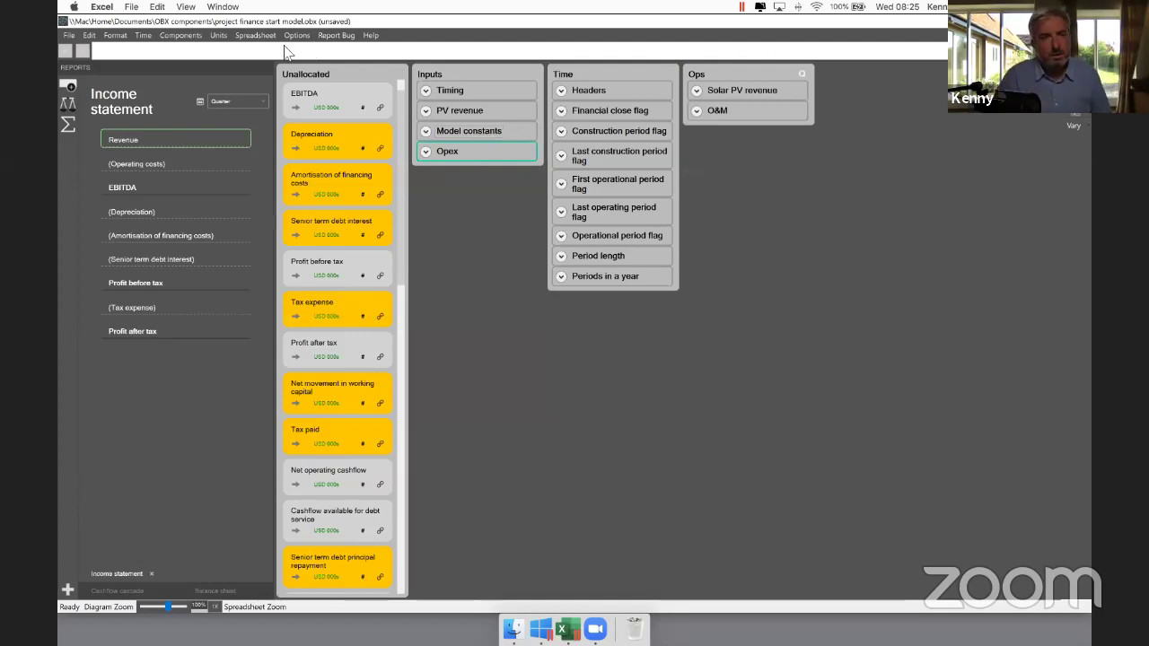
Step: Insert the Working capital (AR, AP) component from the Accounting and tax library, and move its input items to the Inputs sheet
{"action": "left_click", "coordinate": [190, 35]}
{"action": "mouse_move", "coordinate": [183, 47]}
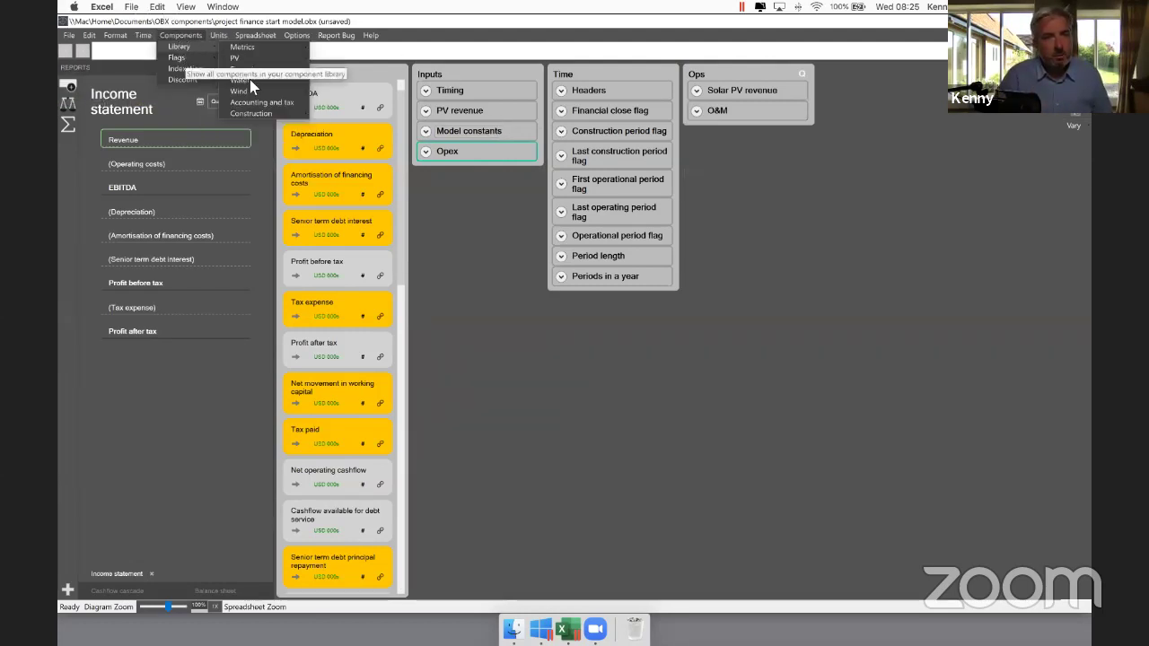
{"action": "mouse_move", "coordinate": [256, 111]}
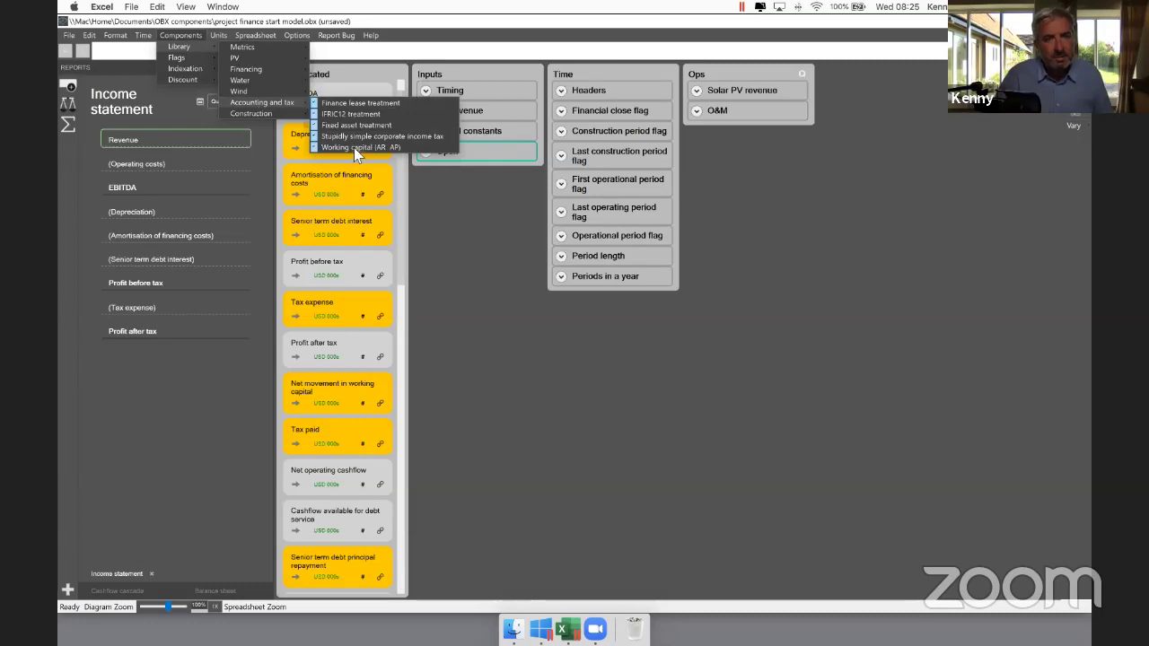
{"action": "left_click", "coordinate": [353, 147]}
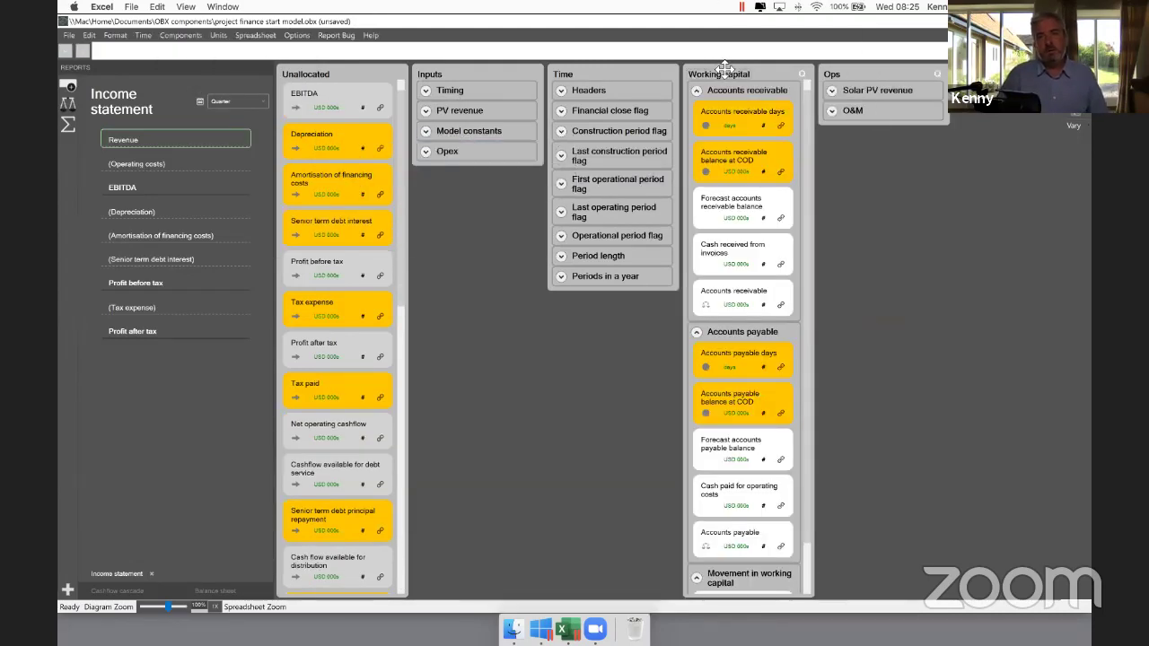
{"action": "left_click", "coordinate": [768, 74]}
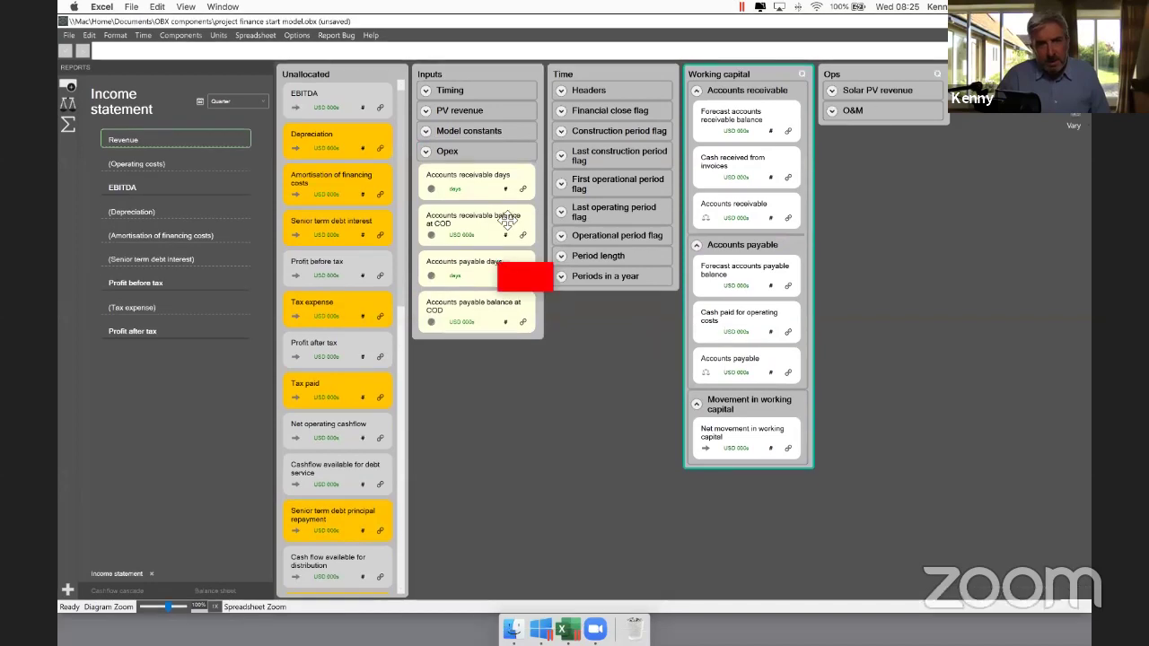
Step: Group the four accounts receivable and payable items on the Inputs sheet in a section named Working capital
{"action": "left_click", "coordinate": [504, 189]}
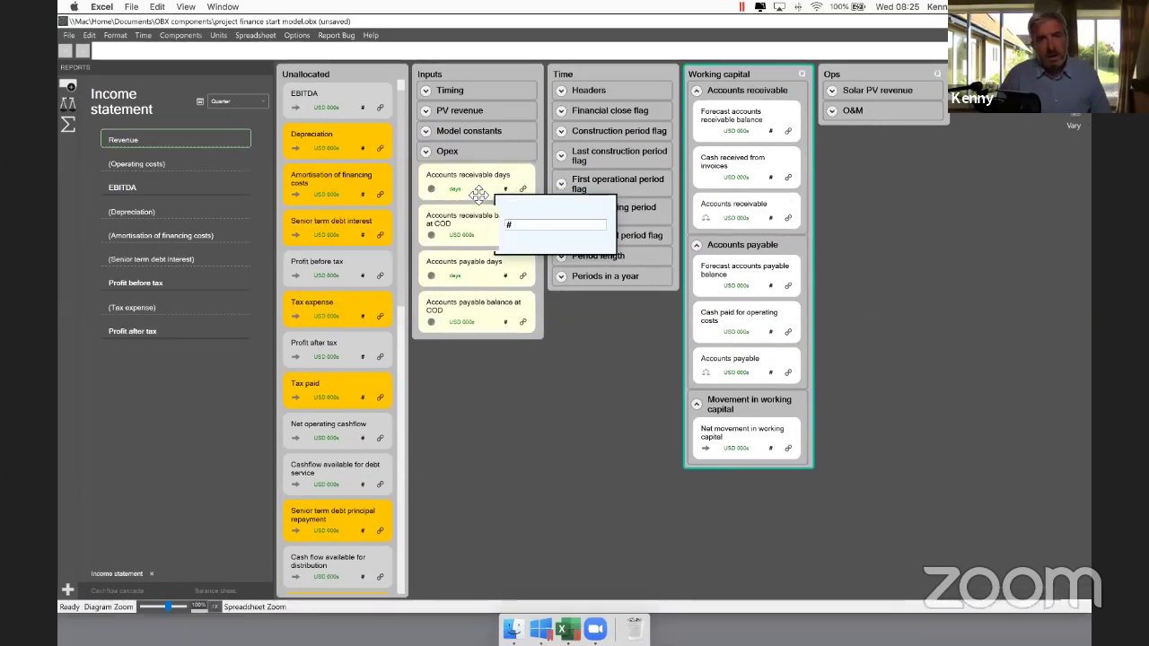
{"action": "left_click", "coordinate": [483, 194]}
{"action": "key", "text": "ctrl+a"}
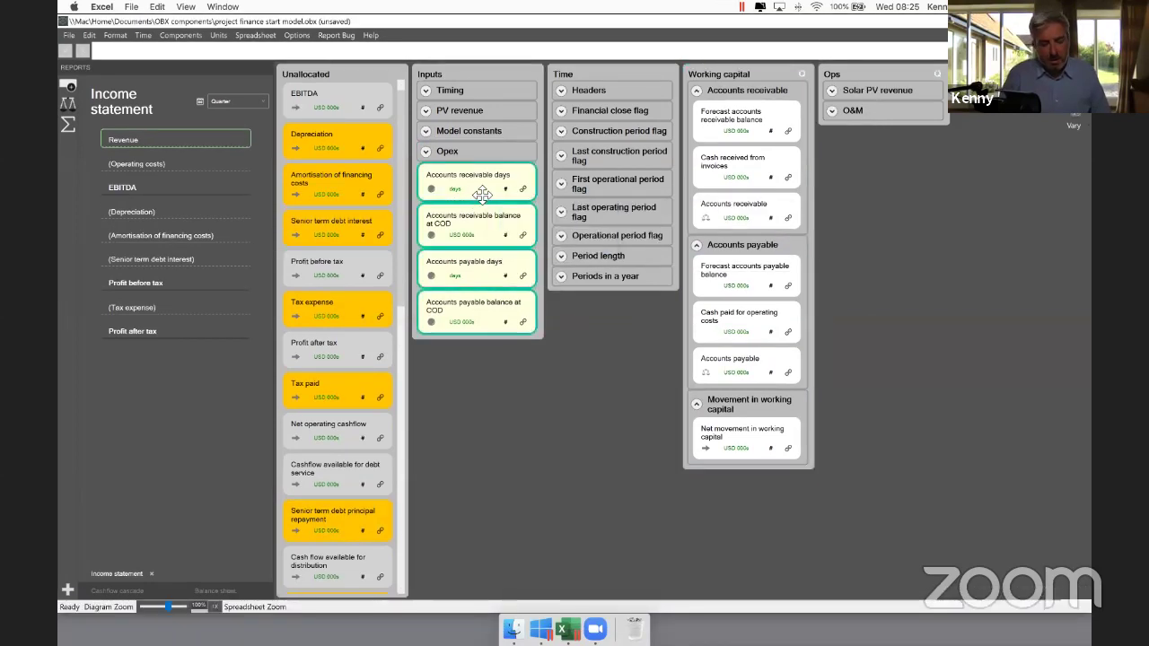
{"action": "key", "text": "ctrl+g"}
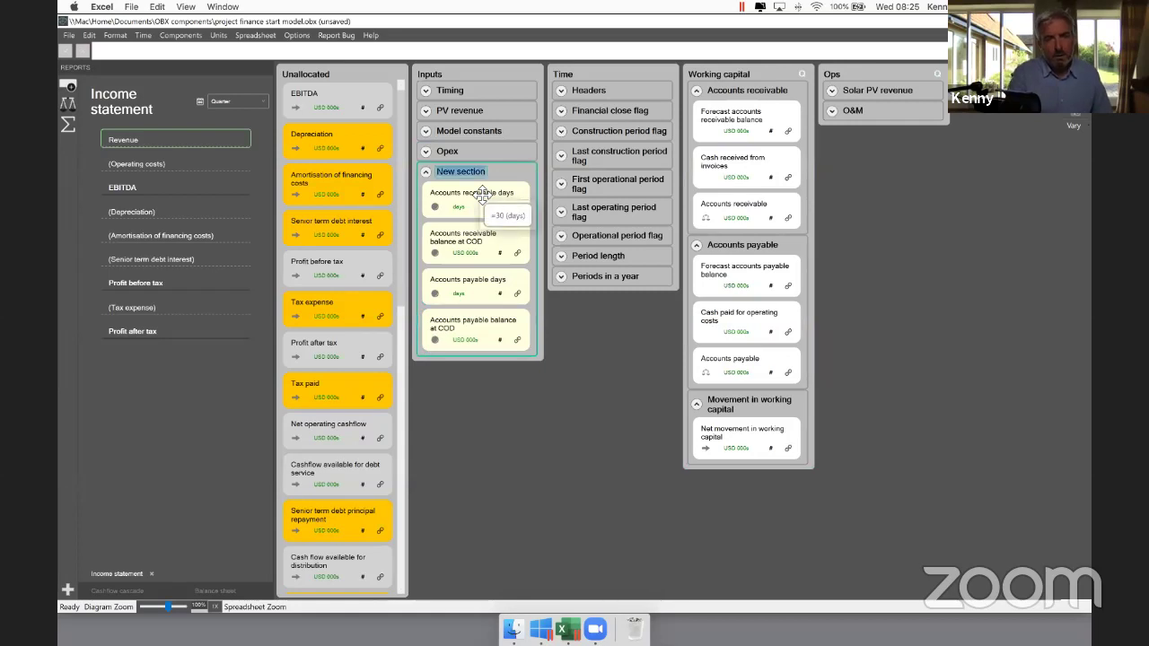
{"action": "type", "text": "Working"}
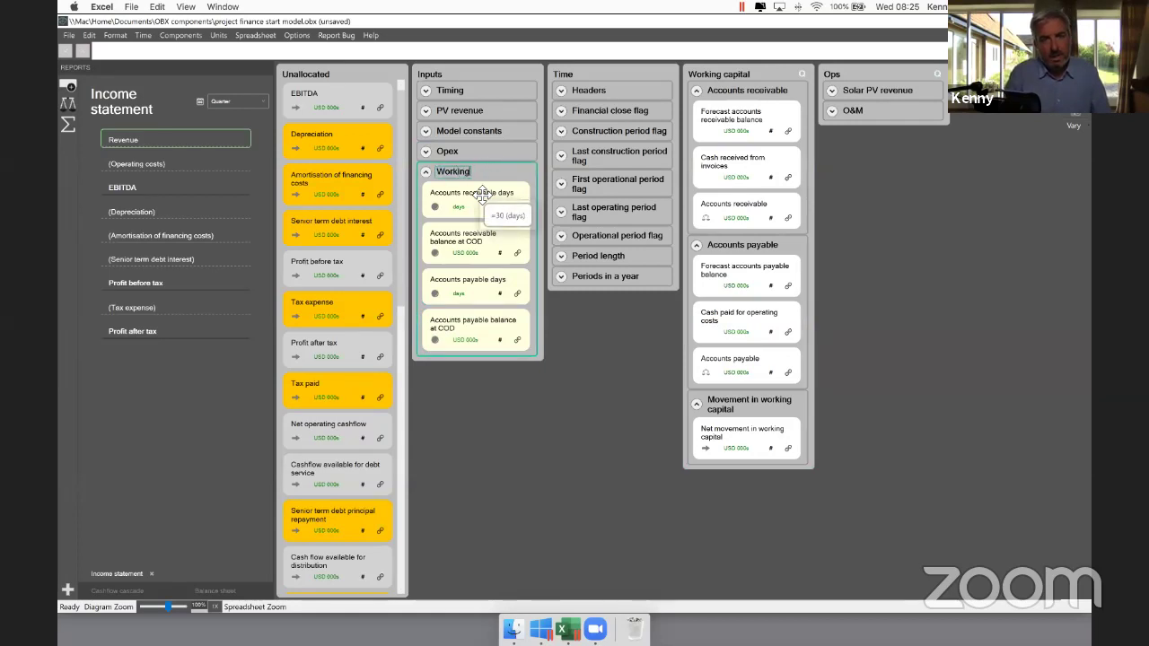
{"action": "type", "text": " capital"}
{"action": "key", "text": "Return"}
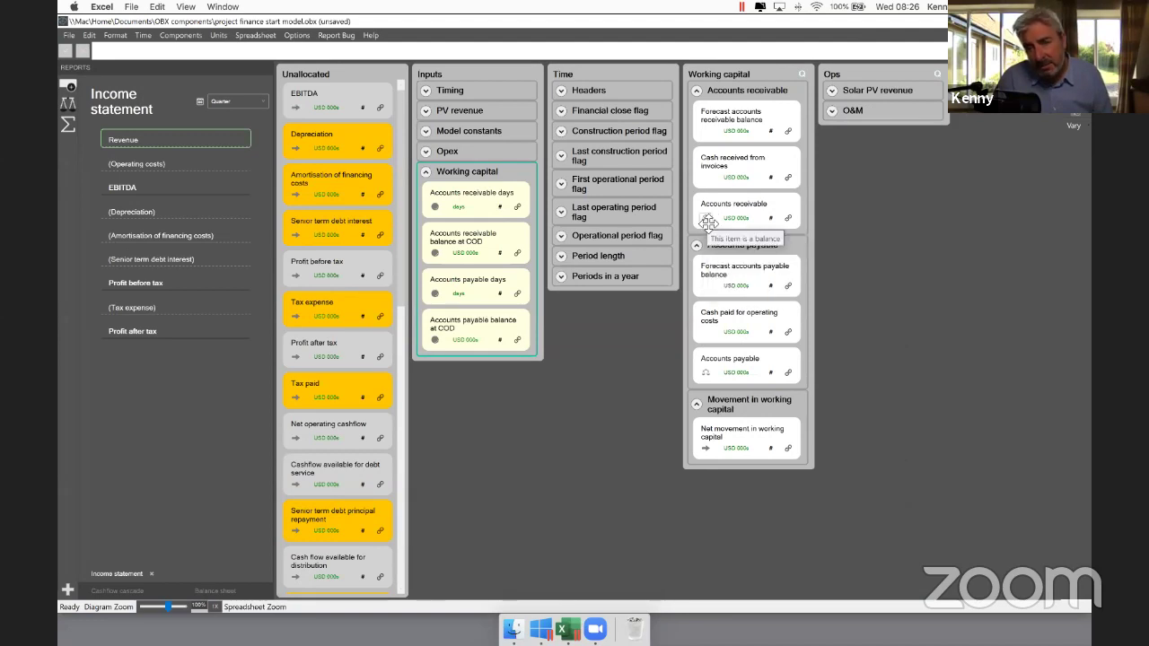
Step: Collapse the sections and move Accounts receivable, Accounts payable and Movement in working capital from the Working capital sheet to Ops
{"action": "mouse_move", "coordinate": [750, 210]}
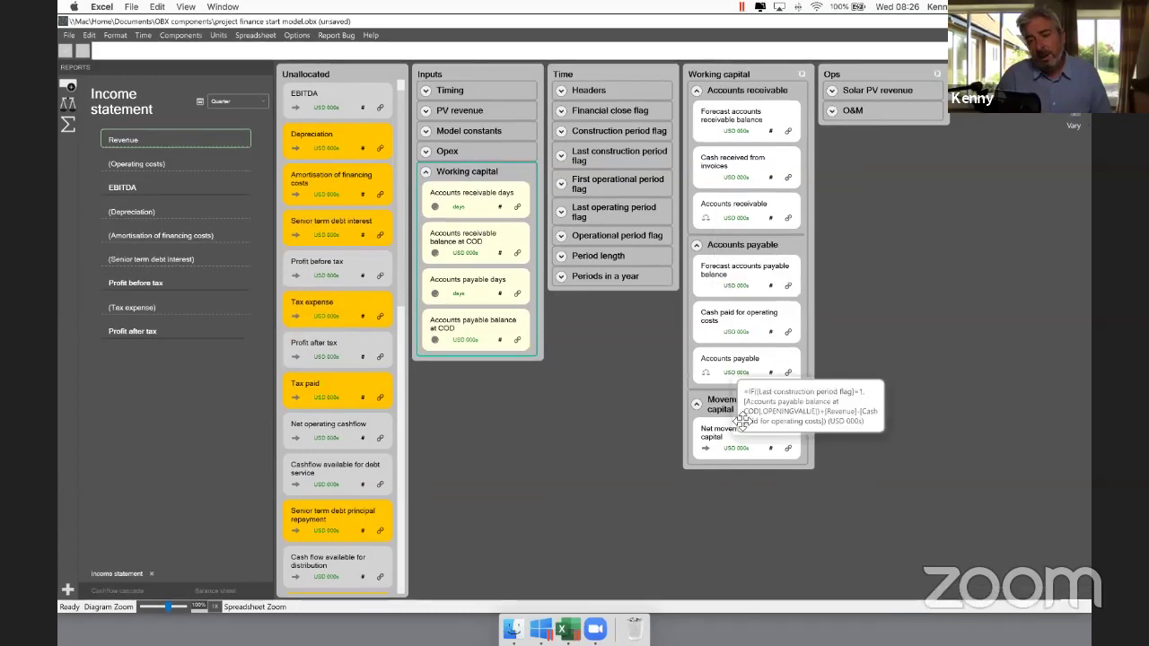
{"action": "mouse_move", "coordinate": [733, 370]}
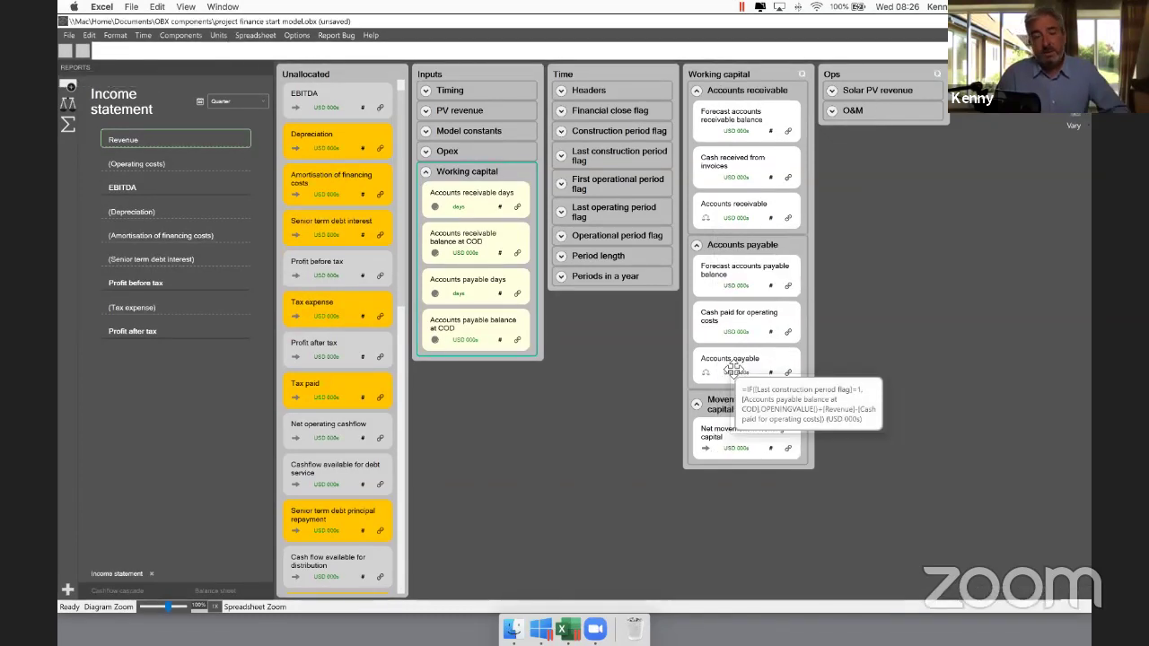
{"action": "left_click", "coordinate": [777, 75]}
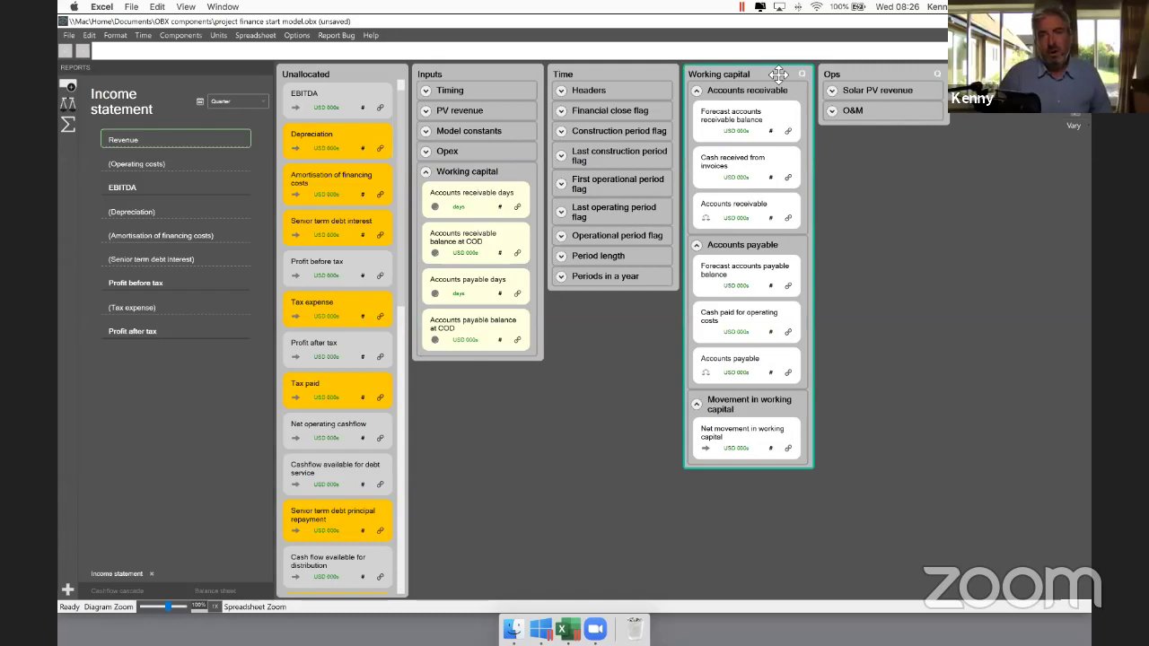
{"action": "left_click", "coordinate": [778, 74]}
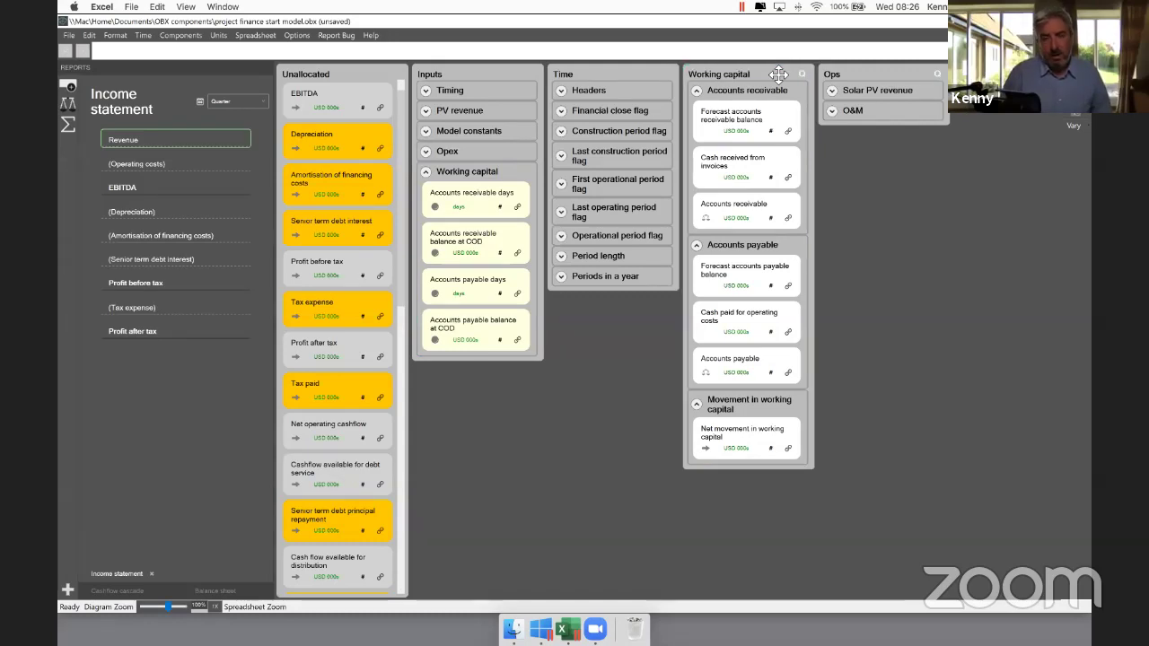
{"action": "double_click", "coordinate": [777, 75]}
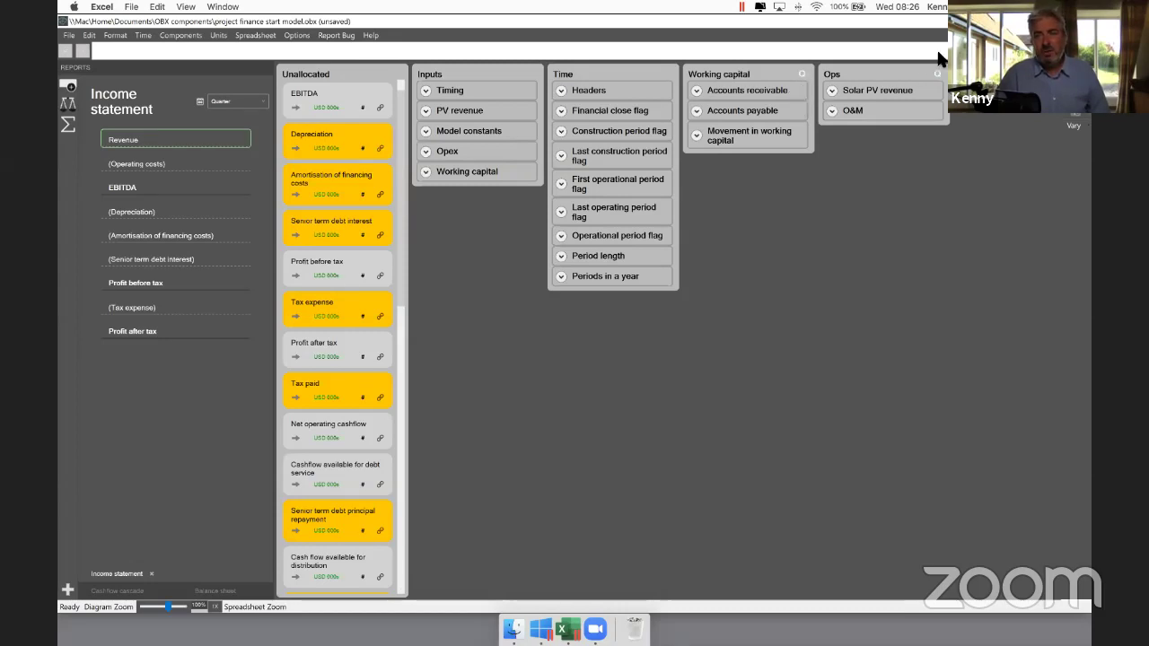
{"action": "left_click", "coordinate": [797, 91]}
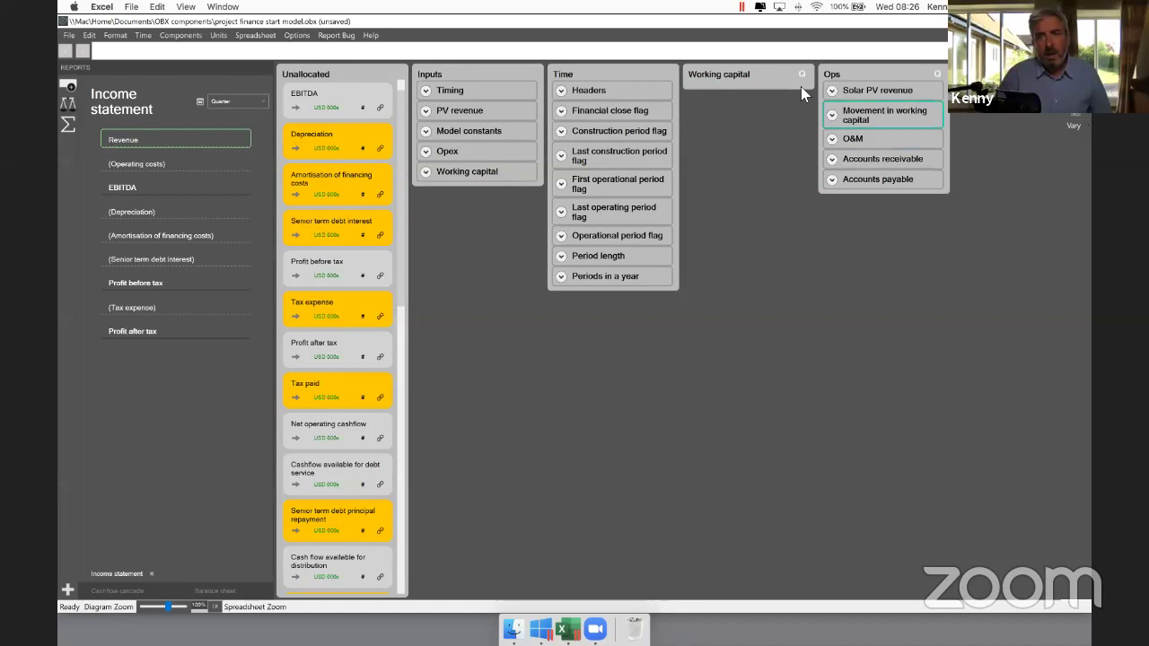
Step: Delete the emptied Working capital sheet from the model
{"action": "left_click", "coordinate": [697, 81]}
{"action": "key", "text": "Delete"}
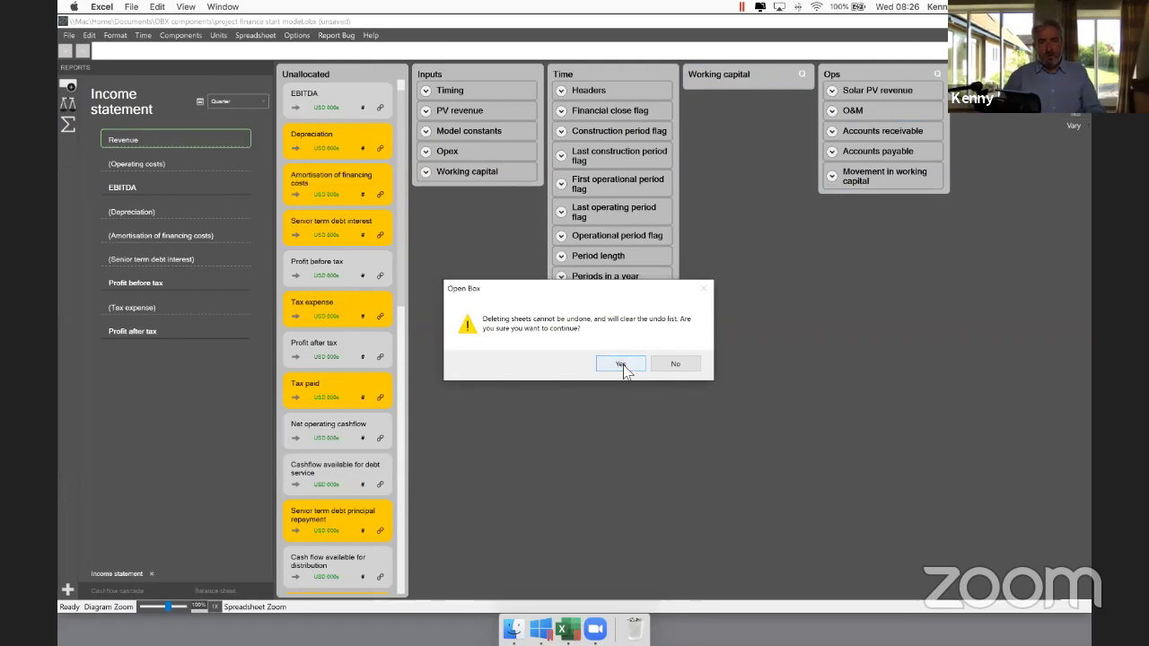
{"action": "left_click", "coordinate": [621, 365]}
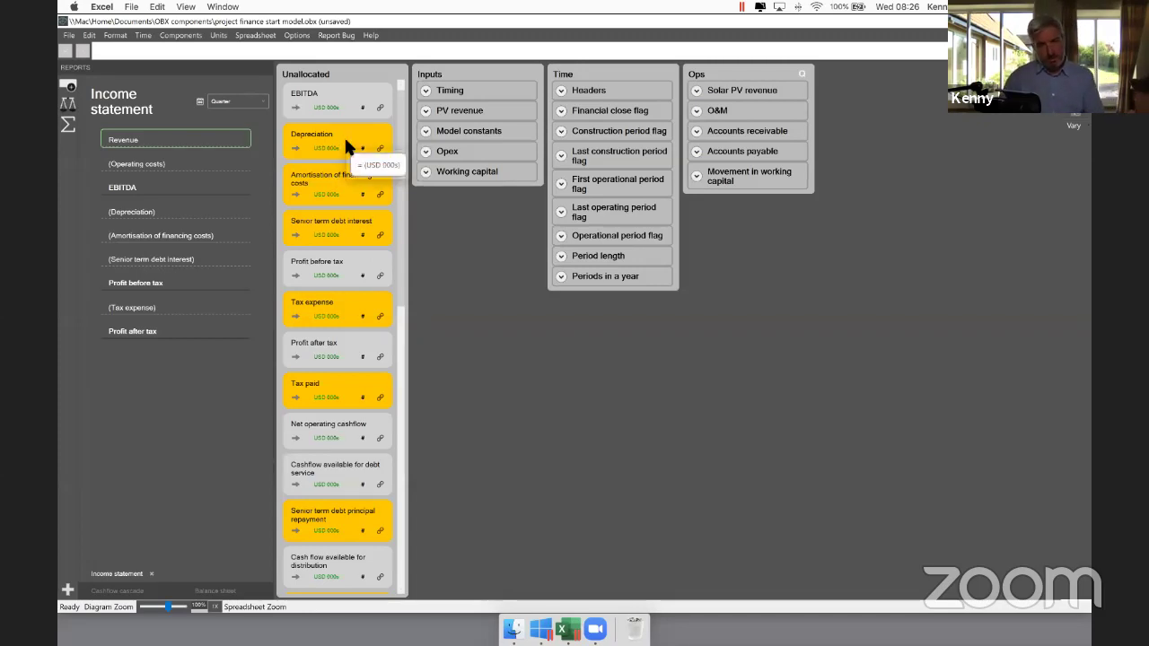
Step: Insert the EPC and common construction costs component from the Construction library, and move its input items to the Inputs sheet
{"action": "left_click", "coordinate": [183, 36]}
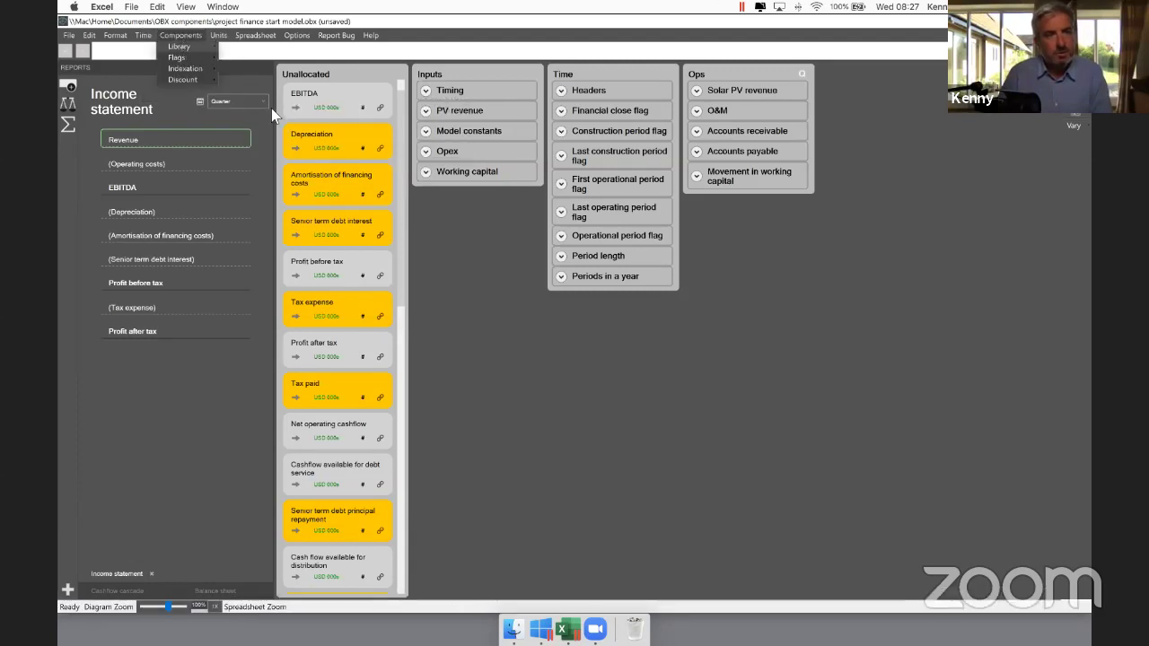
{"action": "left_click", "coordinate": [350, 131]}
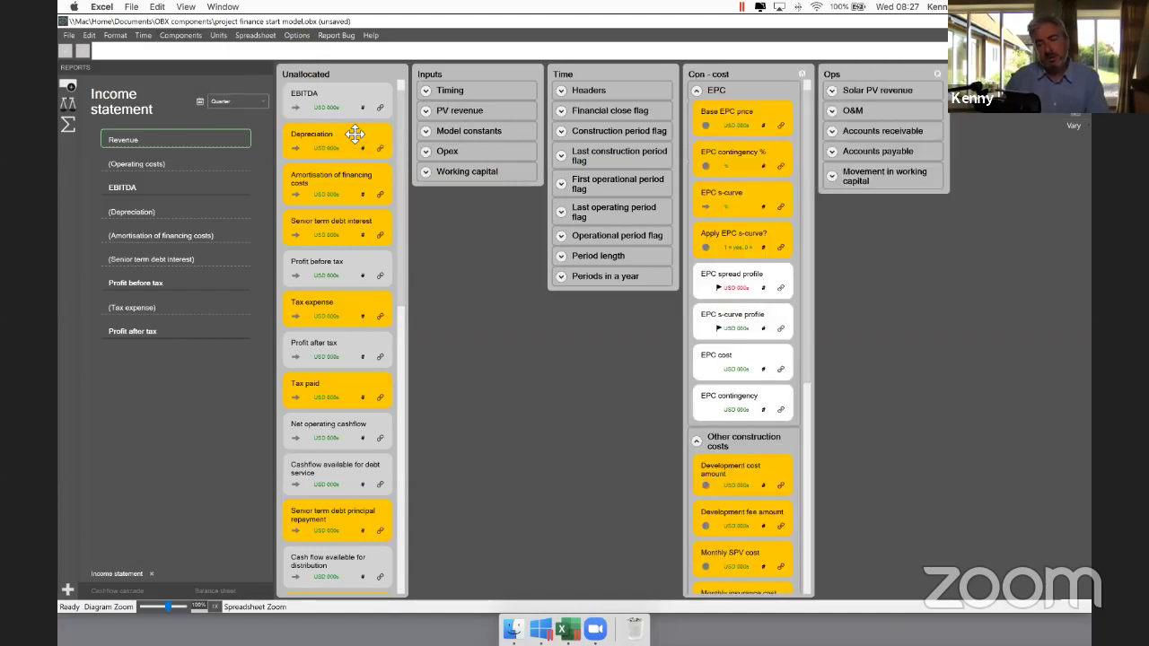
{"action": "left_click", "coordinate": [776, 80]}
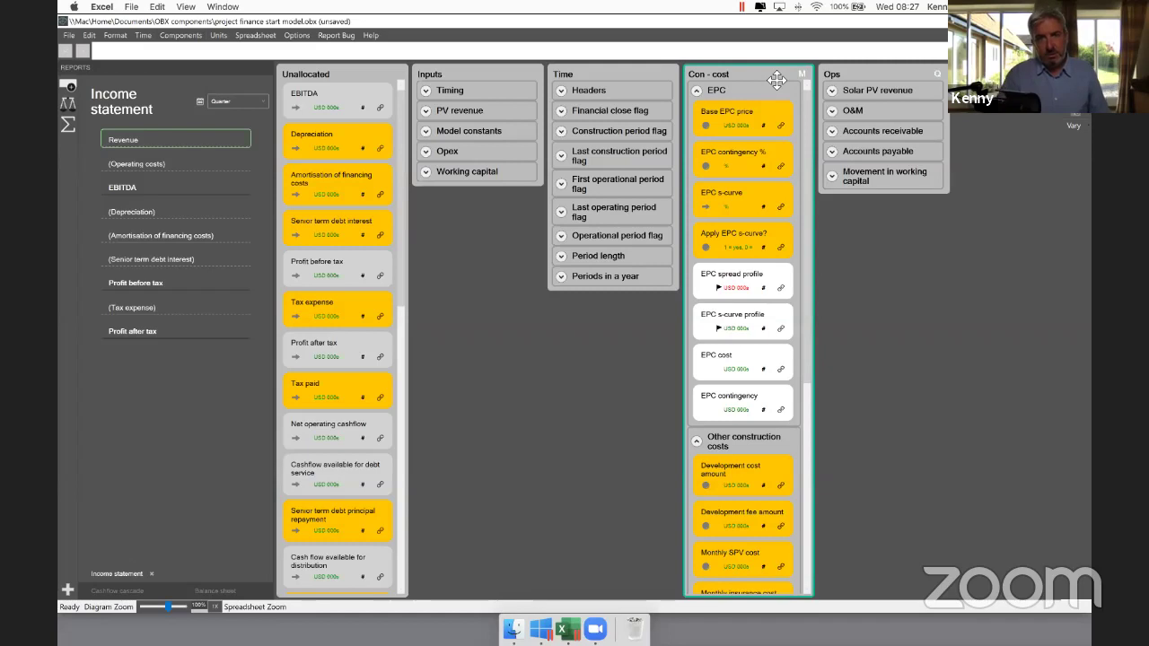
Step: Group the nine inputs from Base EPC price to Monthly owners engineer costs in a section named Construction costs, and collapse the sections
{"action": "left_click", "coordinate": [504, 195]}
{"action": "key", "text": "shift+Down"}
{"action": "key", "text": "shift+Down"}
{"action": "key", "text": "shift+Down"}
{"action": "key", "text": "shift+Down"}
{"action": "key", "text": "shift+Down"}
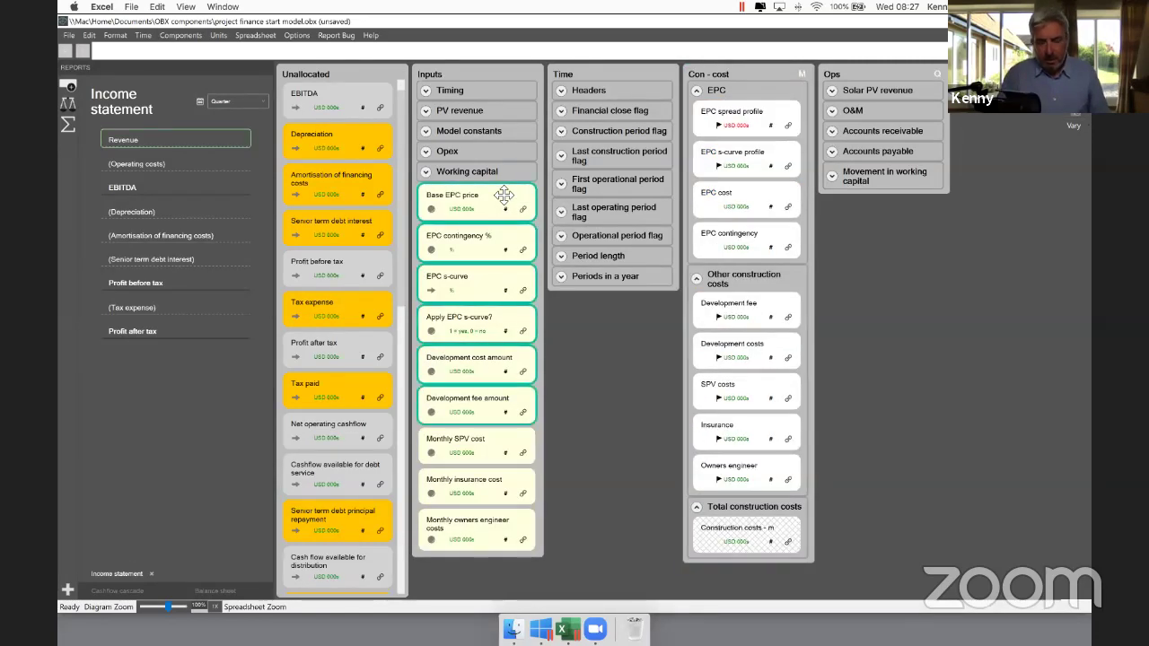
{"action": "key", "text": "shift+Down"}
{"action": "key", "text": "shift+Down"}
{"action": "key", "text": "shift+Down"}
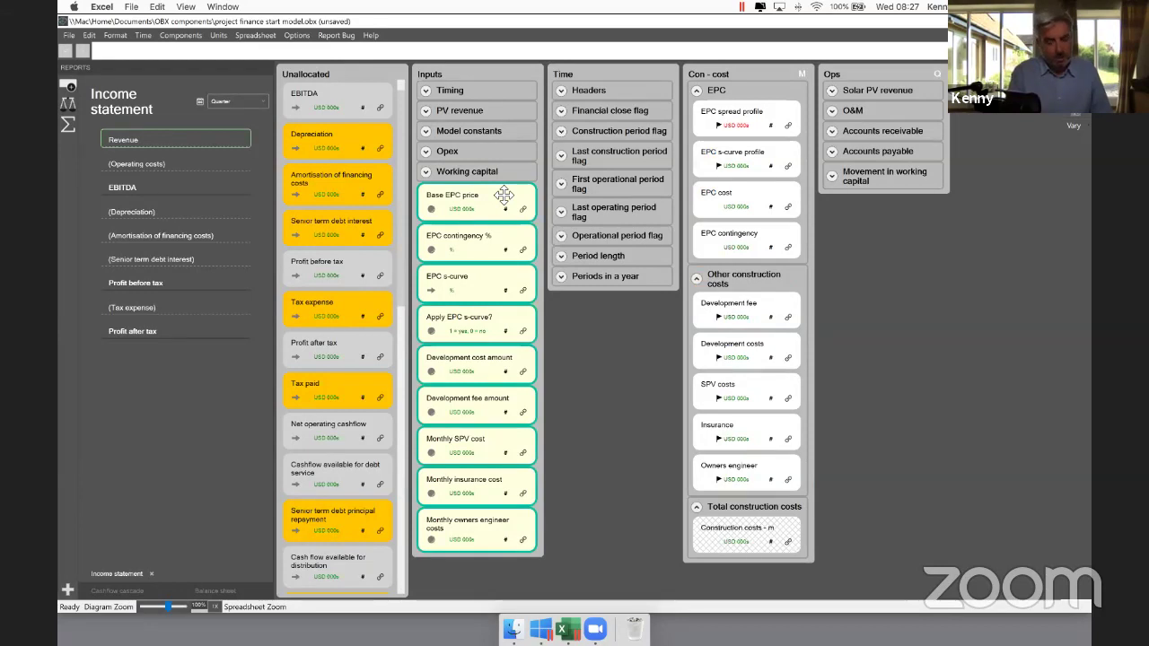
{"action": "key", "text": "ctrl+g"}
{"action": "double_click", "coordinate": [503, 194]}
{"action": "type", "text": "Con"}
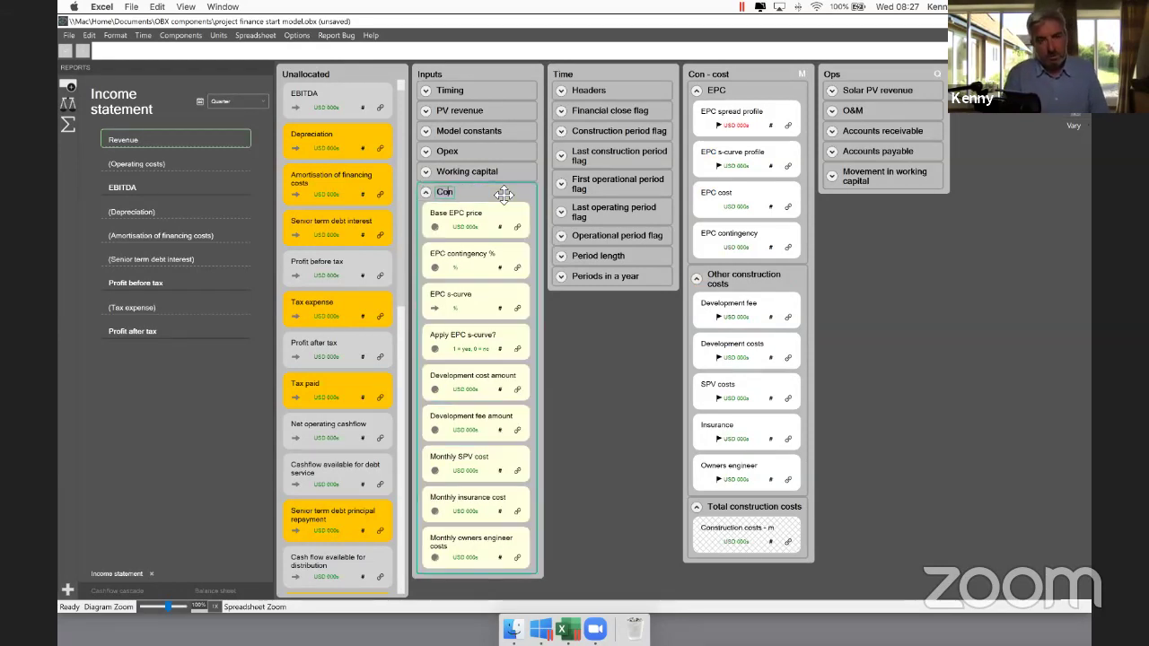
{"action": "type", "text": "structi"}
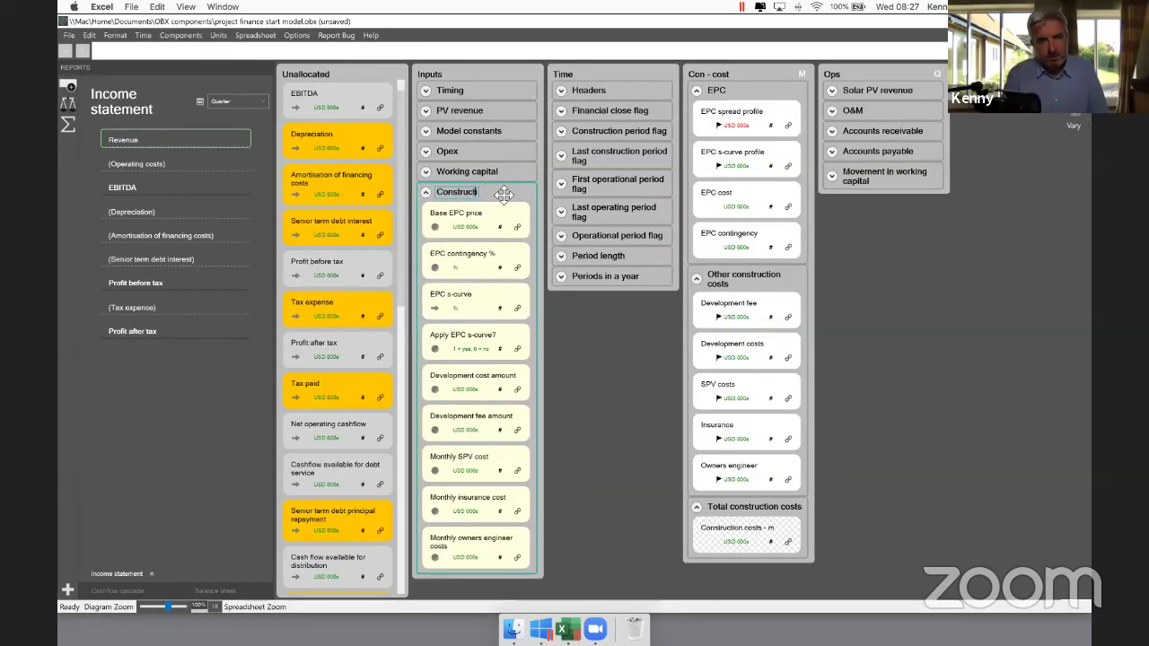
{"action": "type", "text": "on costs"}
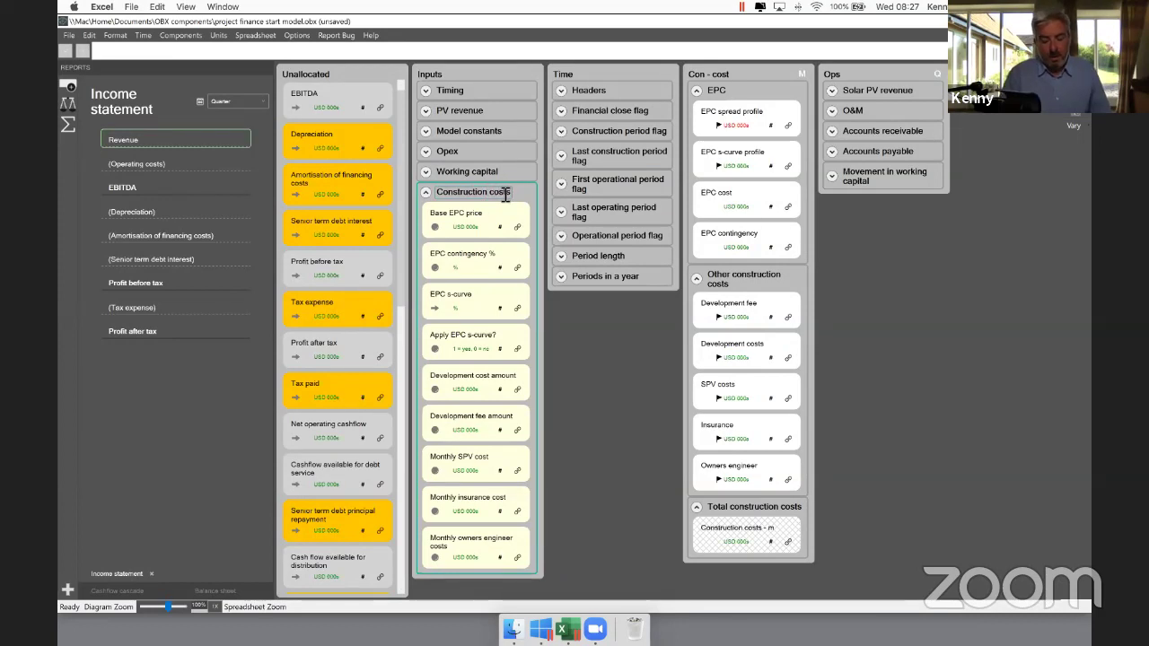
{"action": "key", "text": "Return"}
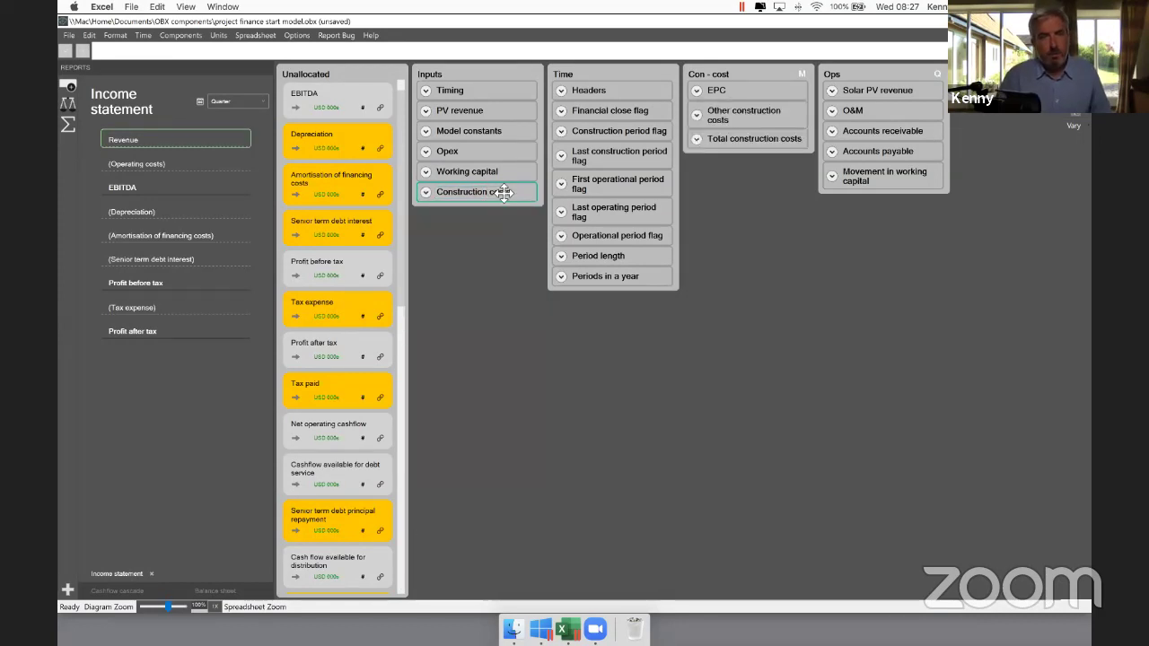
Step: Insert the Pro rata drawdown construction financing component and group its inputs on the Inputs sheet in a collapsed section named Construction financing
{"action": "left_click", "coordinate": [190, 37]}
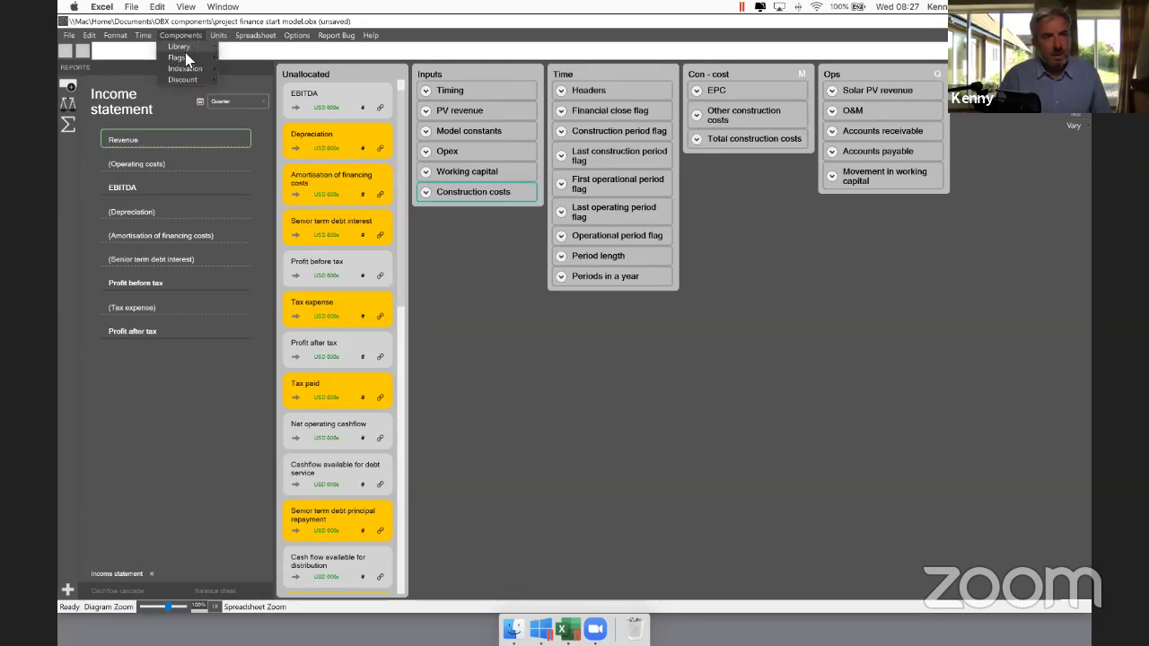
{"action": "mouse_move", "coordinate": [183, 46]}
{"action": "mouse_move", "coordinate": [260, 69]}
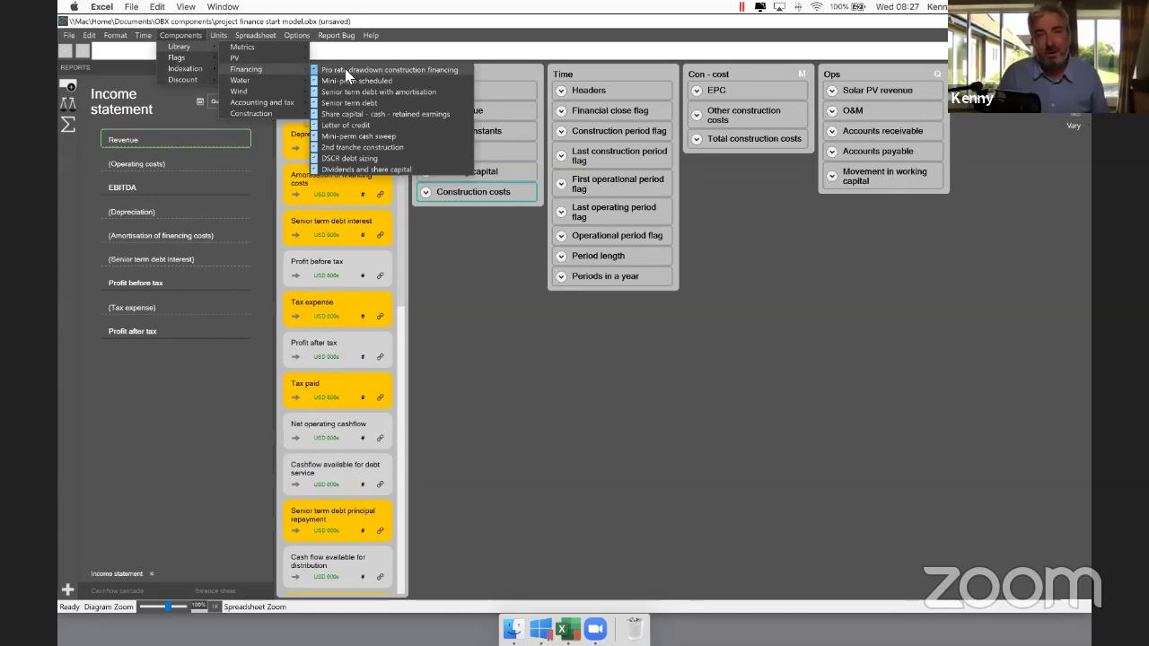
{"action": "left_click", "coordinate": [345, 70]}
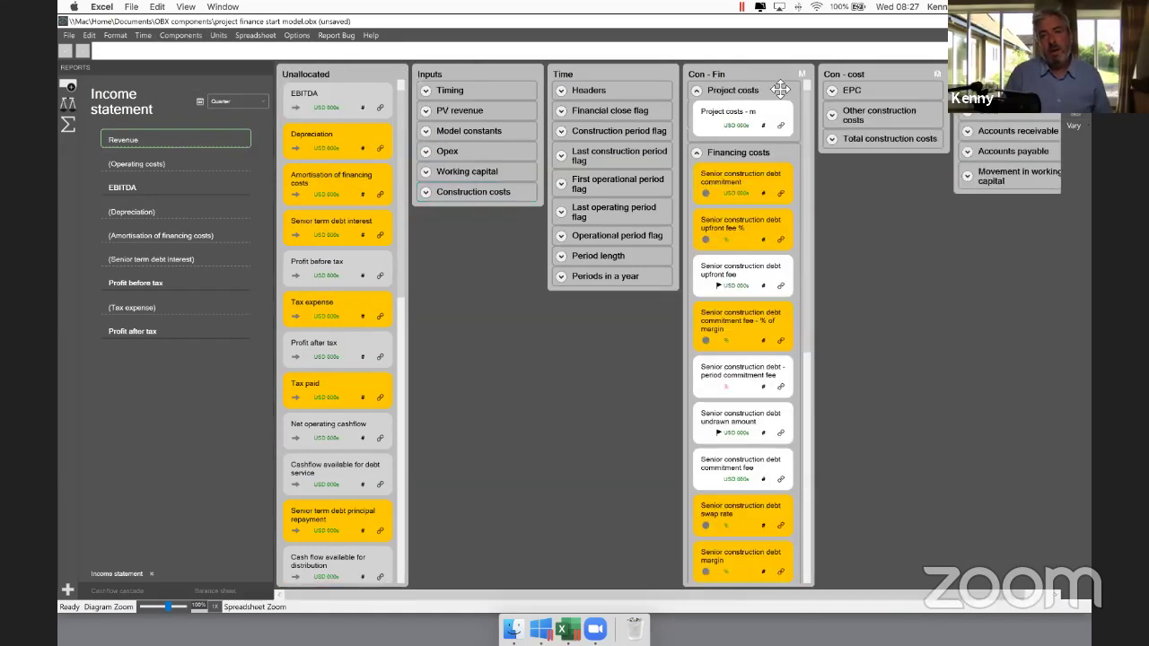
{"action": "left_click", "coordinate": [778, 76]}
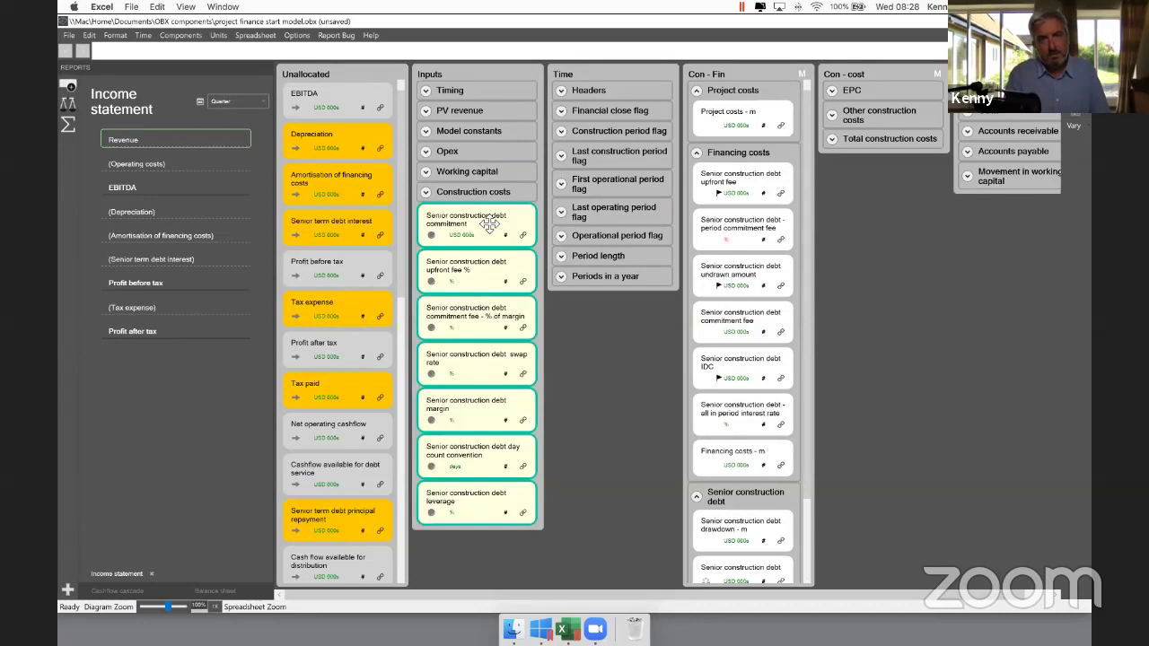
{"action": "type", "text": "Construction financing"}
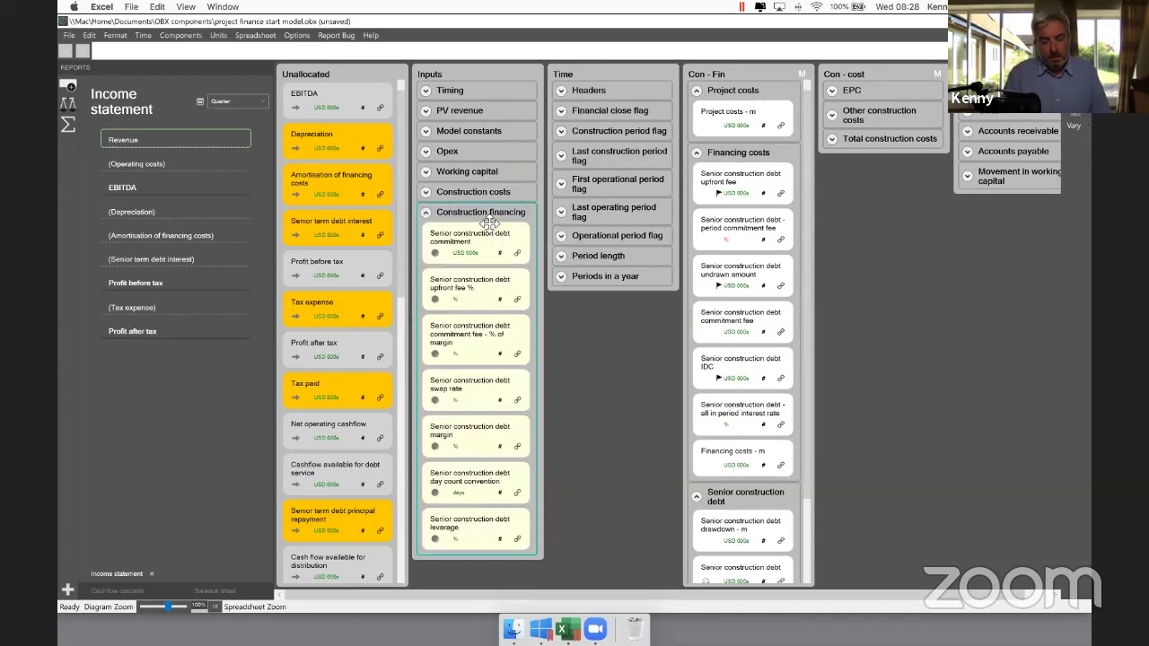
{"action": "left_click", "coordinate": [489, 222]}
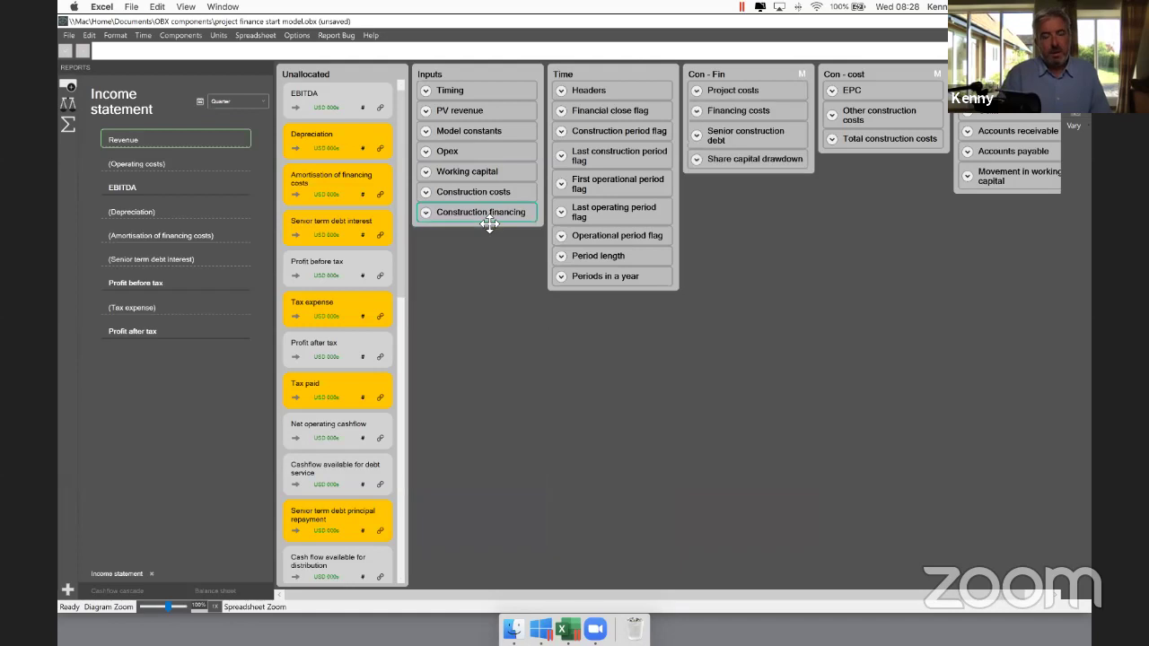
Step: Insert the Timeline aggregation for cashflow component from the Construction library, and move its Reporting sheet after Ops
{"action": "left_click", "coordinate": [182, 36]}
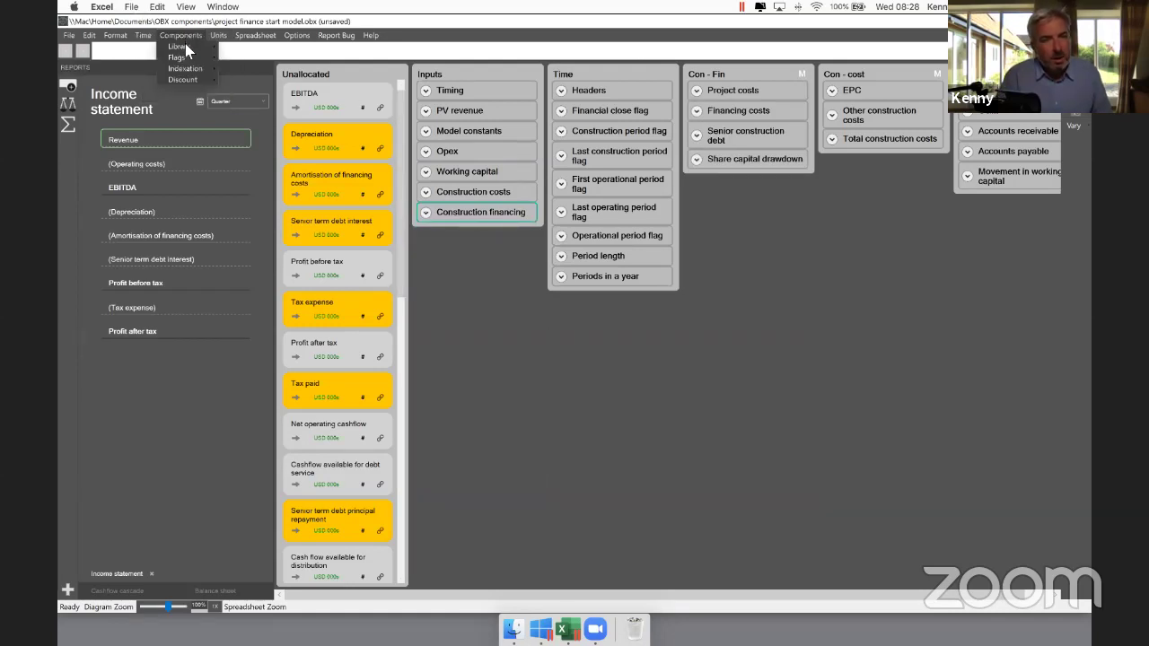
{"action": "mouse_move", "coordinate": [185, 45]}
{"action": "mouse_move", "coordinate": [254, 114]}
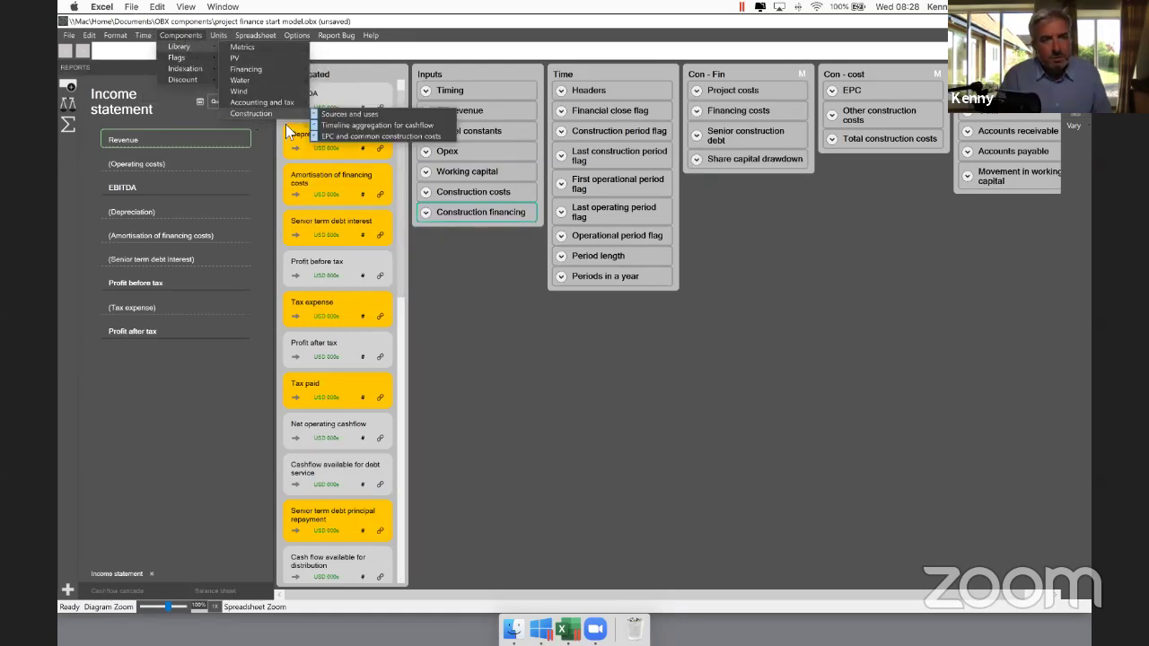
{"action": "left_click", "coordinate": [344, 125]}
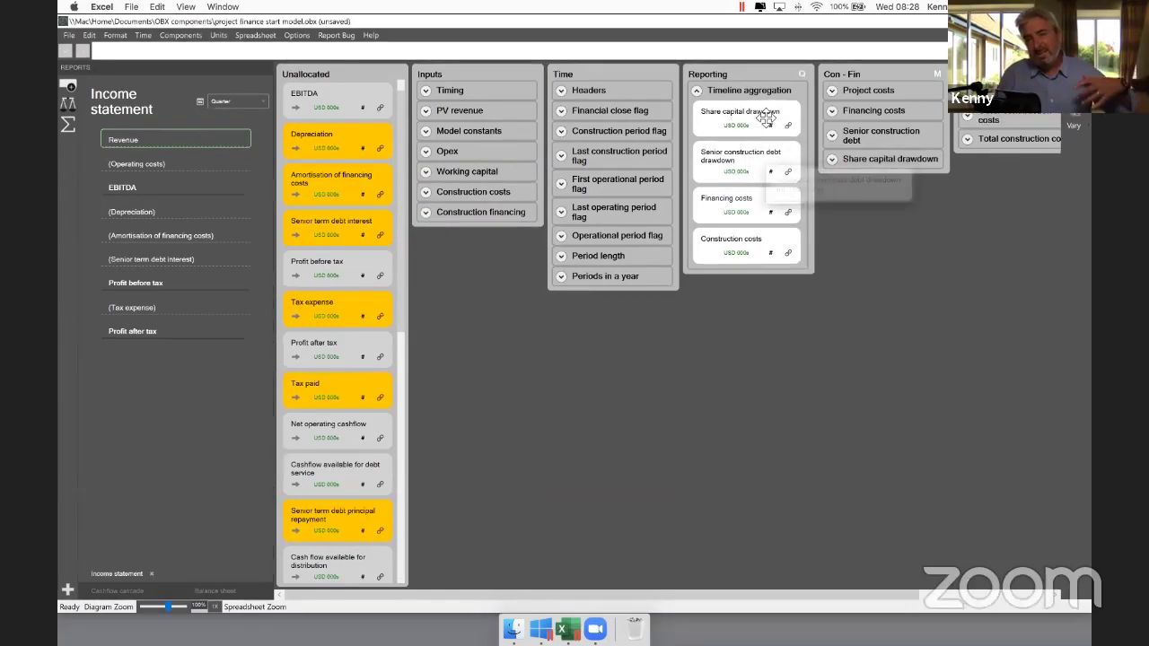
{"action": "left_click", "coordinate": [764, 75]}
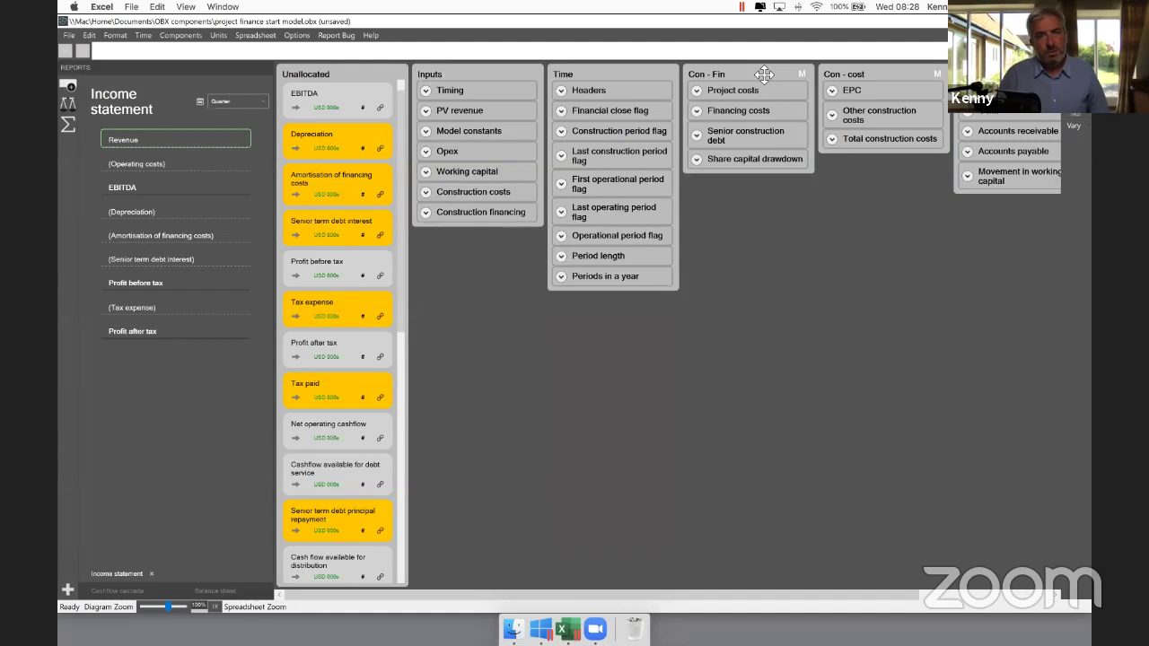
Step: Insert the Sources and uses component from the Construction library
{"action": "left_click", "coordinate": [183, 36]}
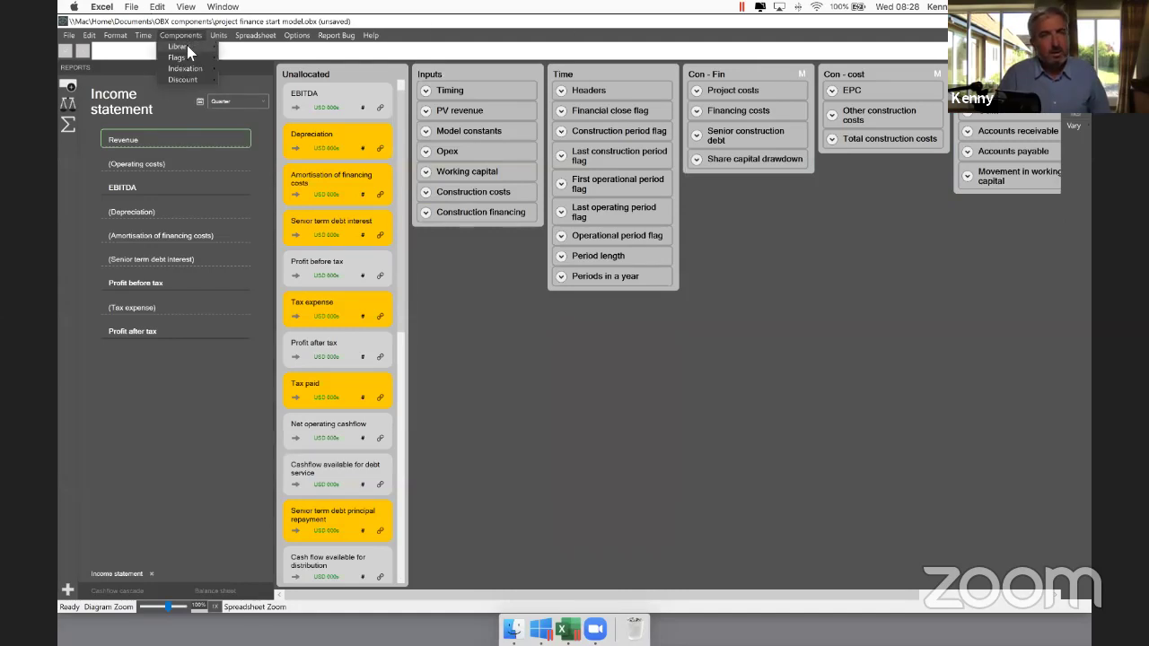
{"action": "mouse_move", "coordinate": [187, 47]}
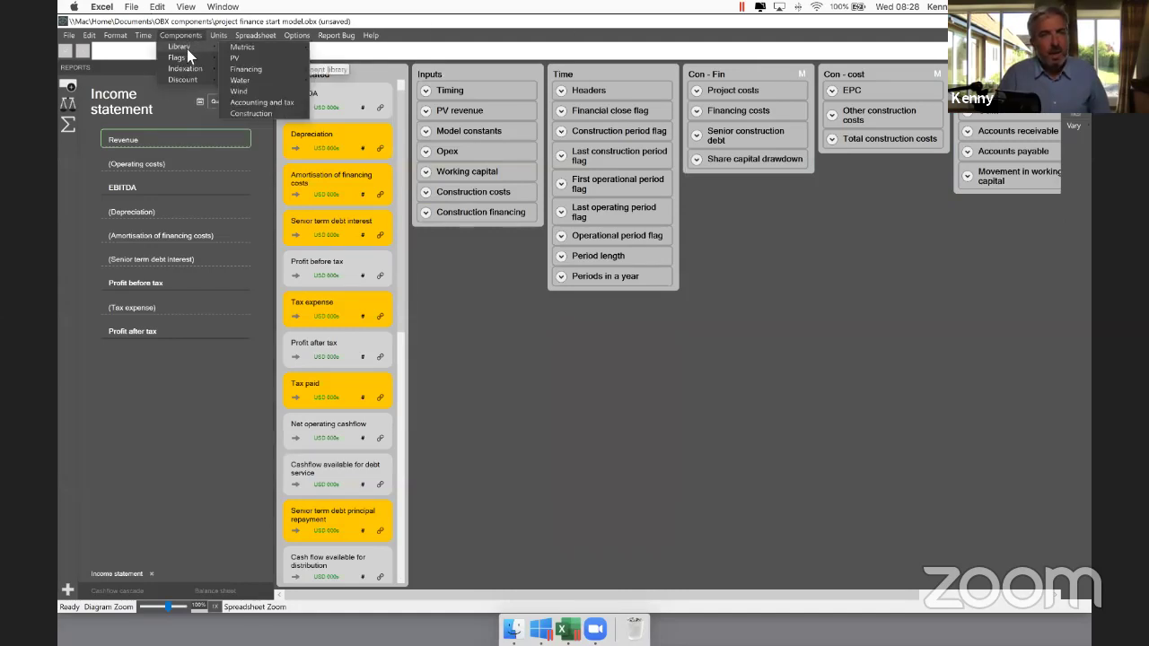
{"action": "mouse_move", "coordinate": [264, 113]}
{"action": "left_click", "coordinate": [341, 117]}
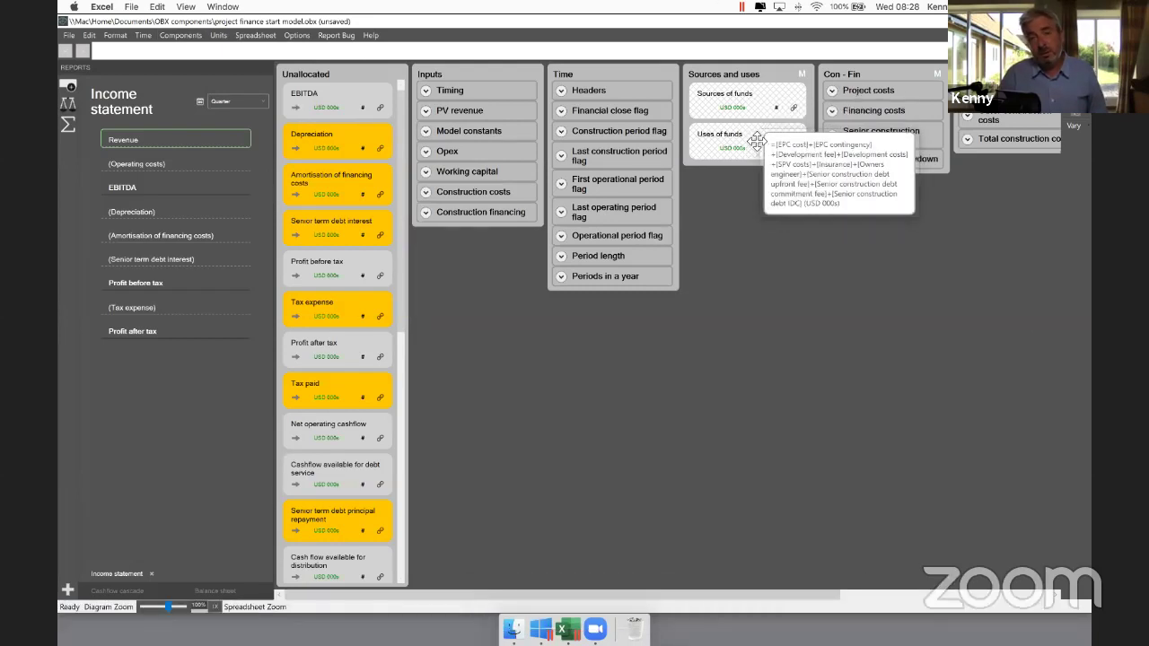
Step: Examine which construction and financing cost items feed the Uses of funds calculation, and return to the sheet overview
{"action": "left_click", "coordinate": [756, 141]}
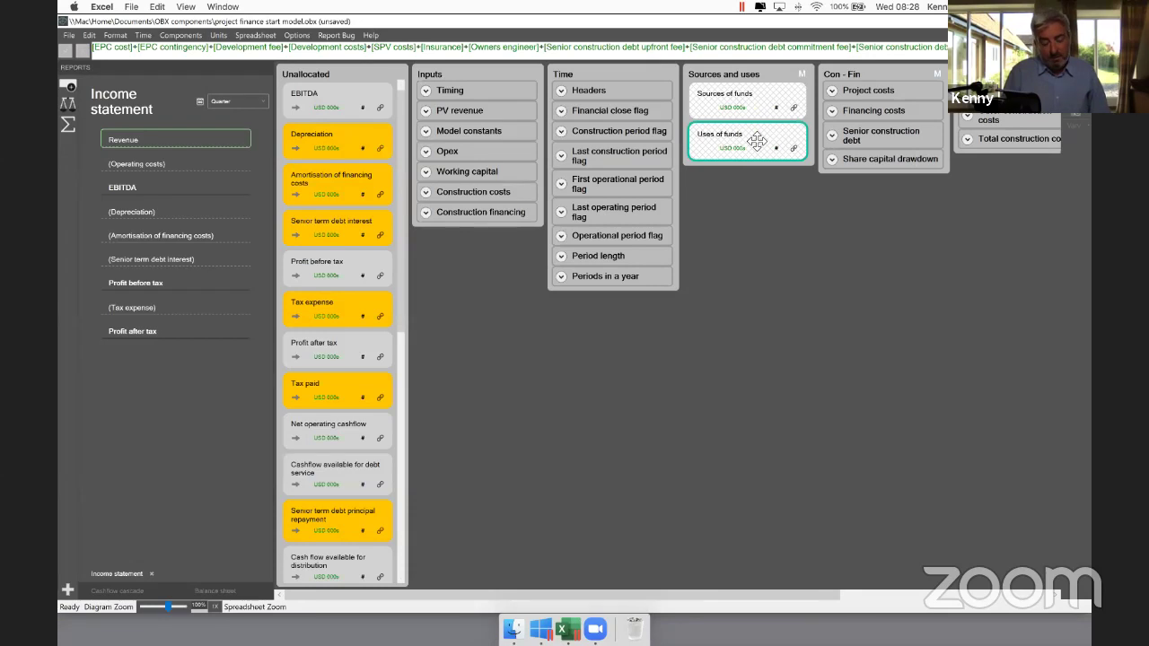
{"action": "double_click", "coordinate": [757, 145]}
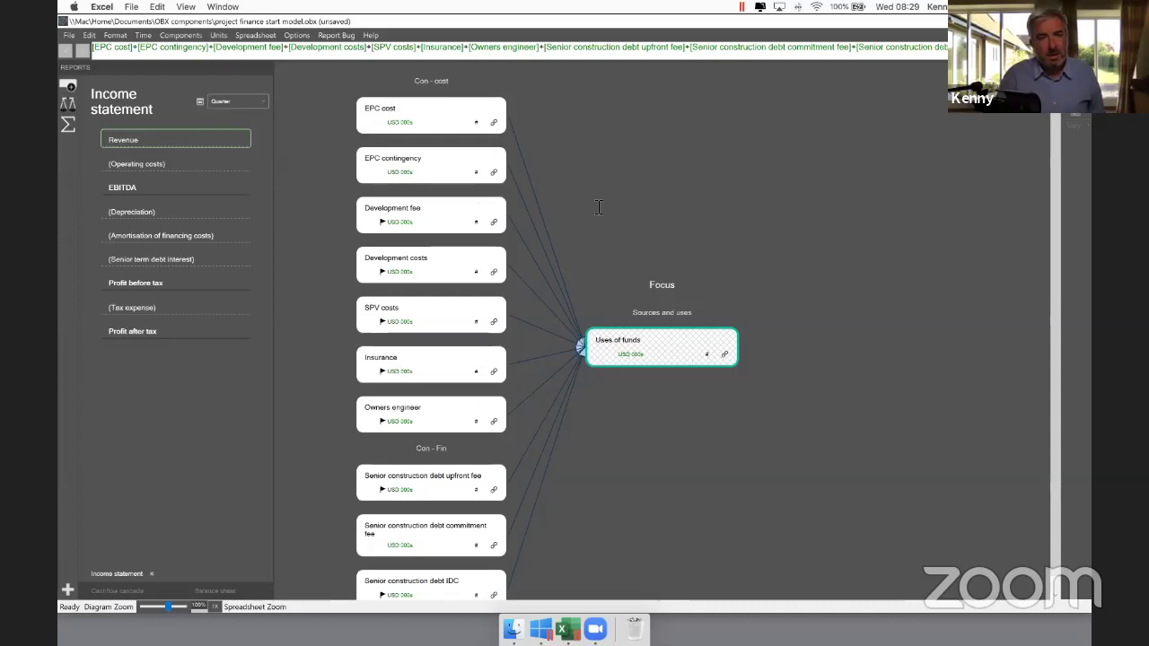
{"action": "key", "text": "Escape"}
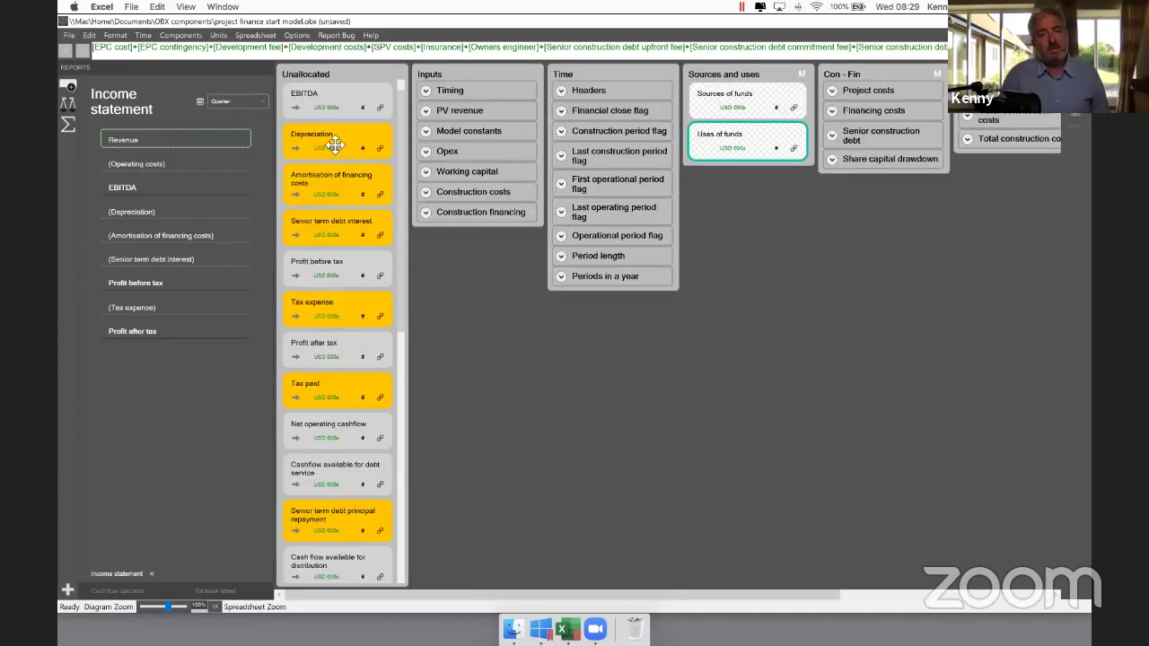
Step: Insert the Fixed asset treatment component from the Accounting and tax library
{"action": "left_click", "coordinate": [193, 36]}
{"action": "mouse_move", "coordinate": [206, 47]}
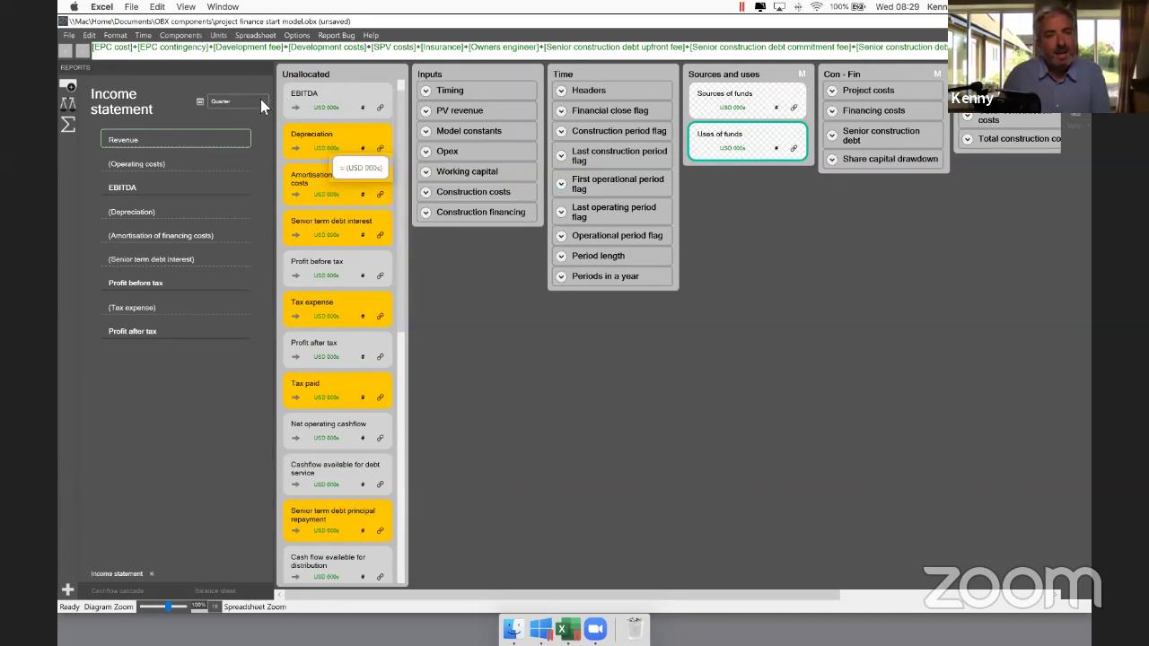
{"action": "mouse_move", "coordinate": [262, 102]}
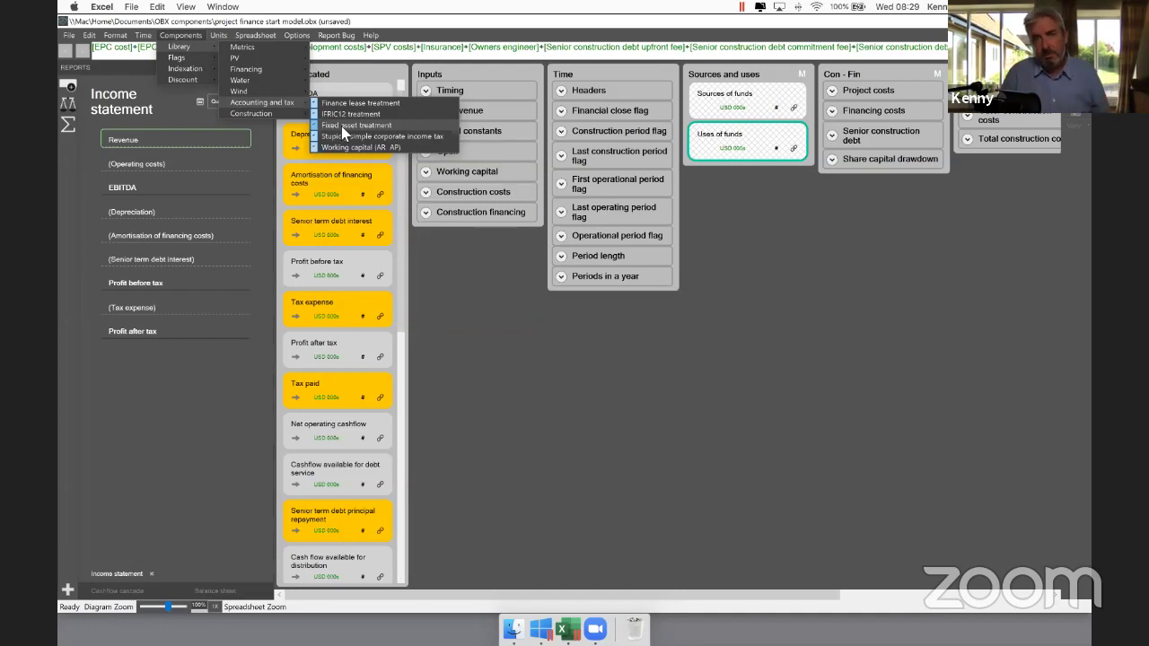
{"action": "left_click", "coordinate": [341, 125]}
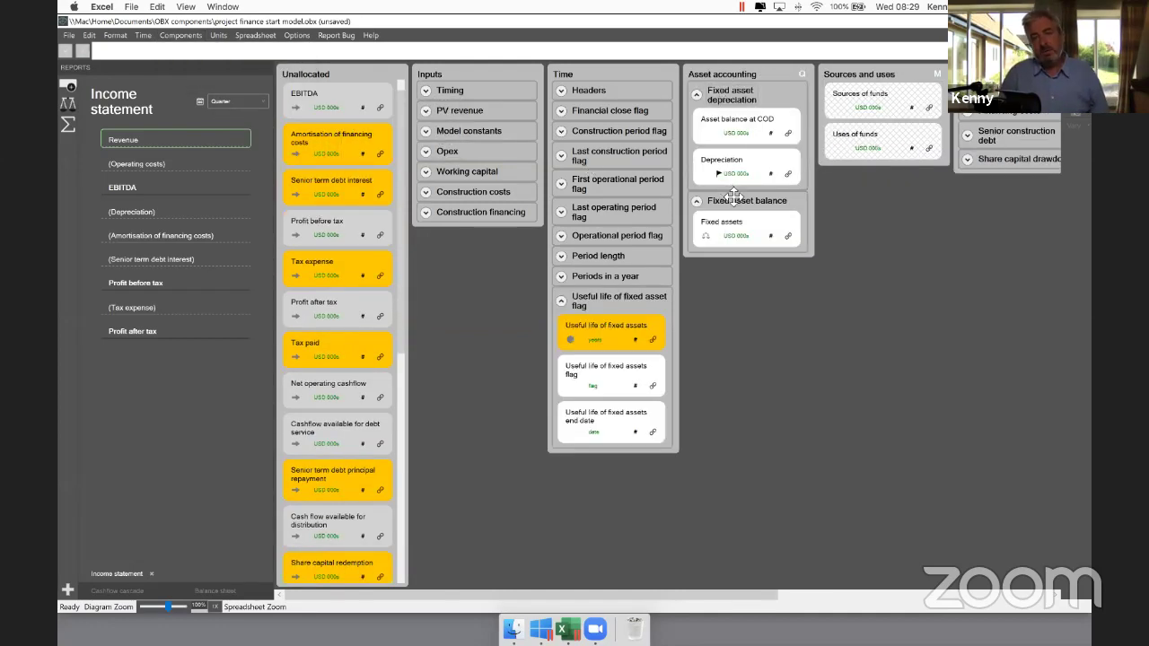
{"action": "mouse_move", "coordinate": [755, 169]}
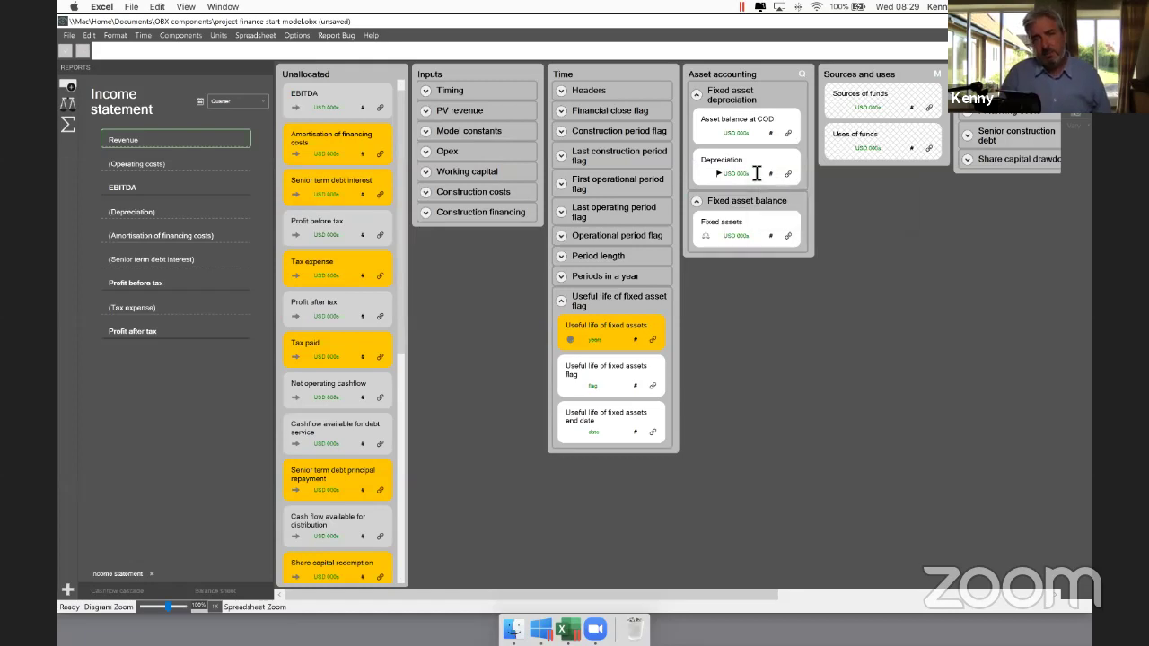
{"action": "mouse_move", "coordinate": [757, 228]}
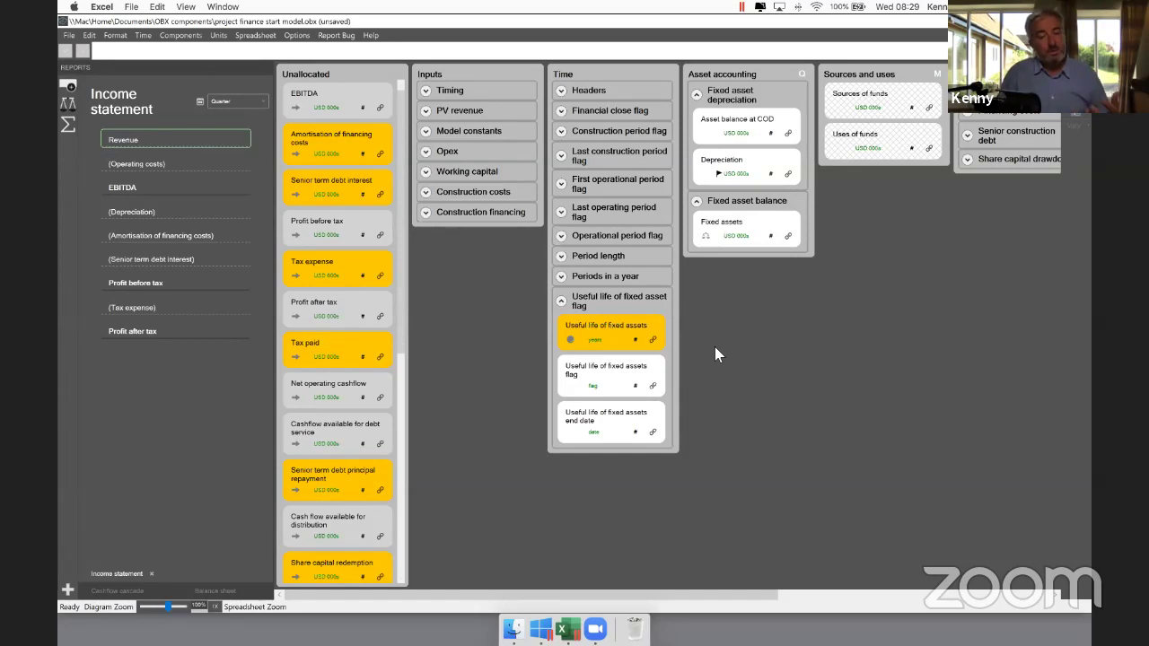
Step: Move Useful life of fixed assets to the Inputs sheet in a new section named Asset accounting, and collapse the sections
{"action": "left_click", "coordinate": [617, 341]}
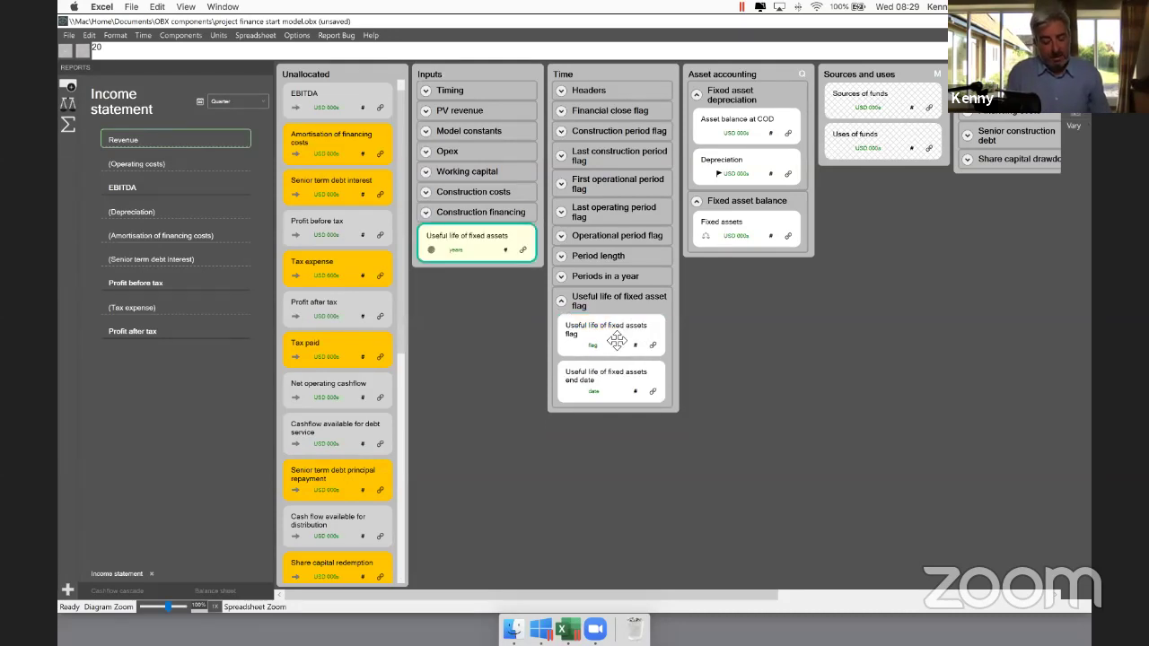
{"action": "mouse_move", "coordinate": [616, 340]}
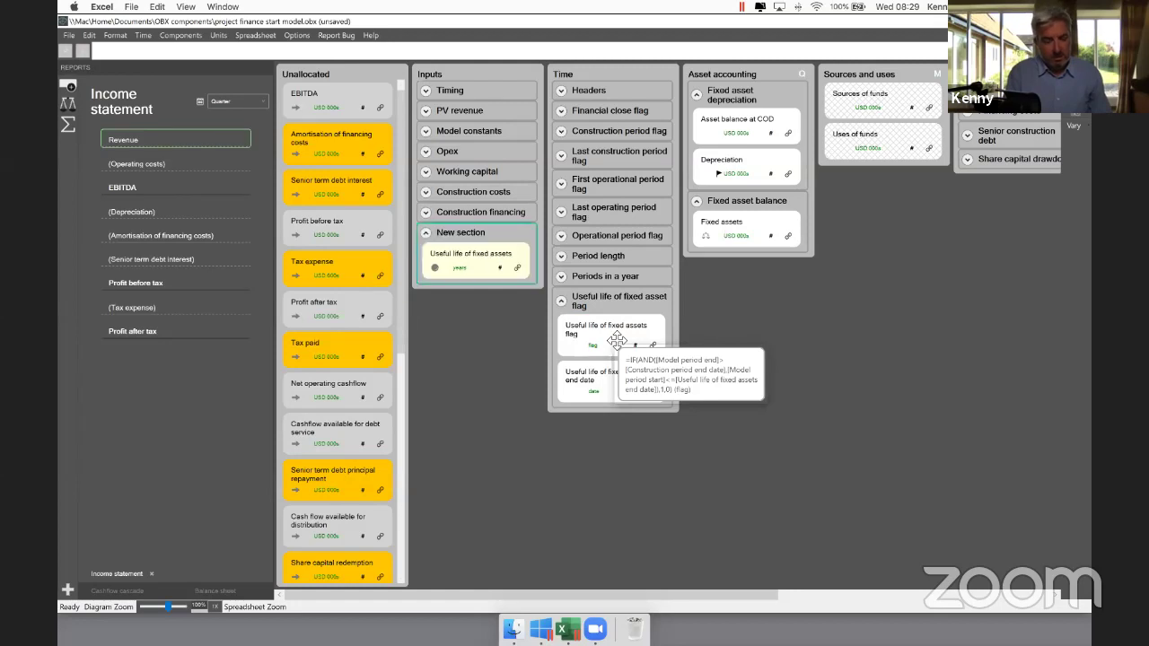
{"action": "type", "text": "Cap"}
{"action": "key", "text": "BackSpace"}
{"action": "key", "text": "BackSpace"}
{"action": "key", "text": "BackSpace"}
{"action": "type", "text": "Asset accounting"}
{"action": "key", "text": "Return"}
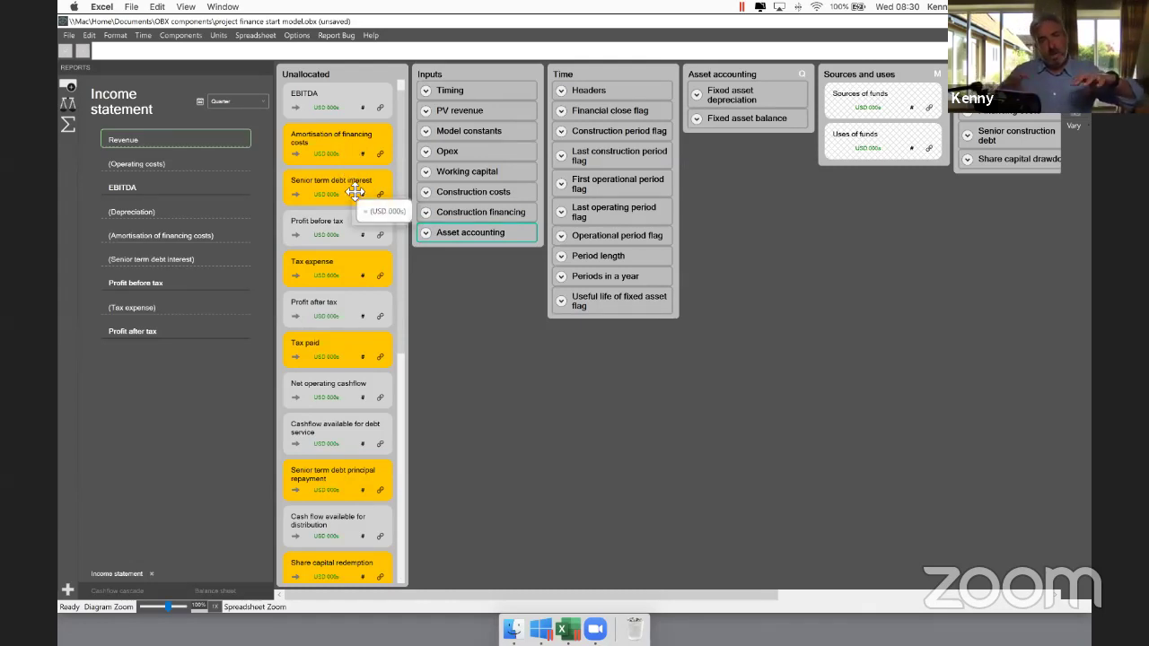
Step: Insert the Senior term debt with amortisation component from the Financing library
{"action": "left_click", "coordinate": [184, 37]}
{"action": "mouse_move", "coordinate": [184, 46]}
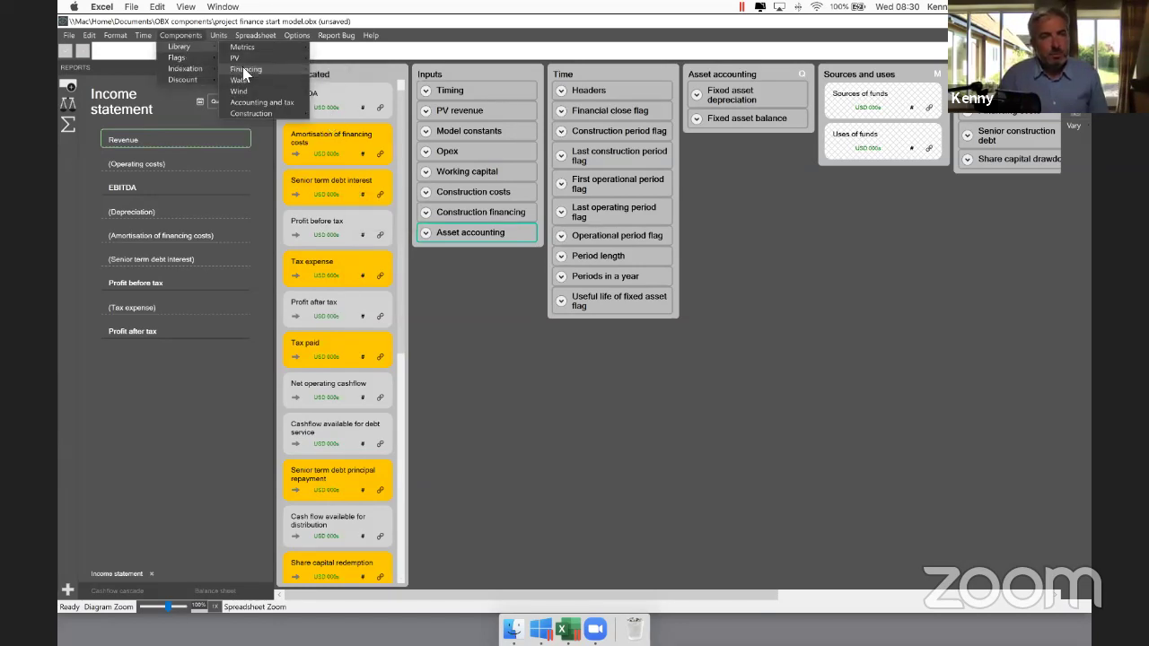
{"action": "mouse_move", "coordinate": [285, 70]}
{"action": "left_click", "coordinate": [345, 89]}
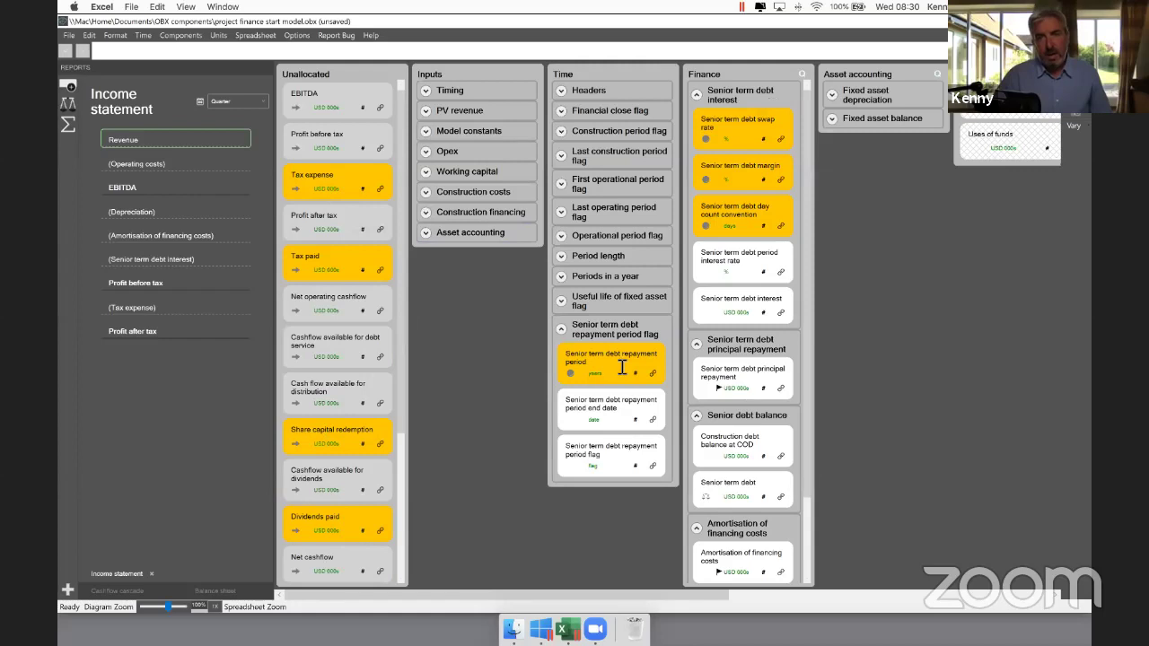
Step: Move the senior term debt swap rate, margin and day count convention from the Finance sheet to the Inputs sheet
{"action": "left_click", "coordinate": [744, 127]}
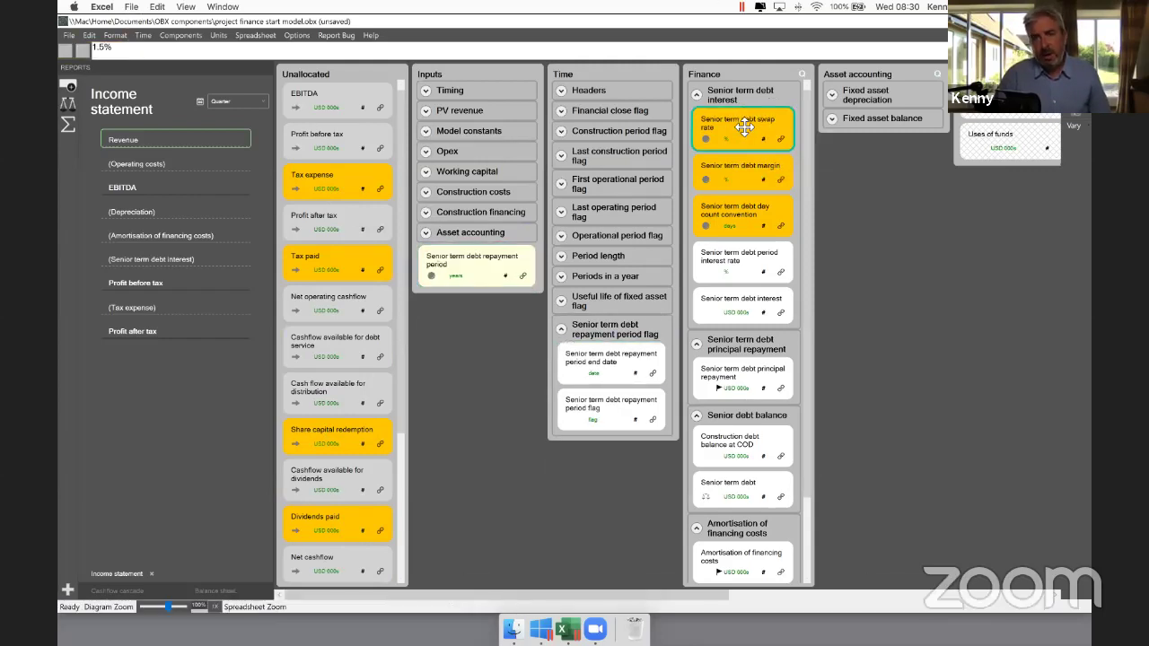
{"action": "key", "text": "shift+Down"}
{"action": "key", "text": "shift+Down"}
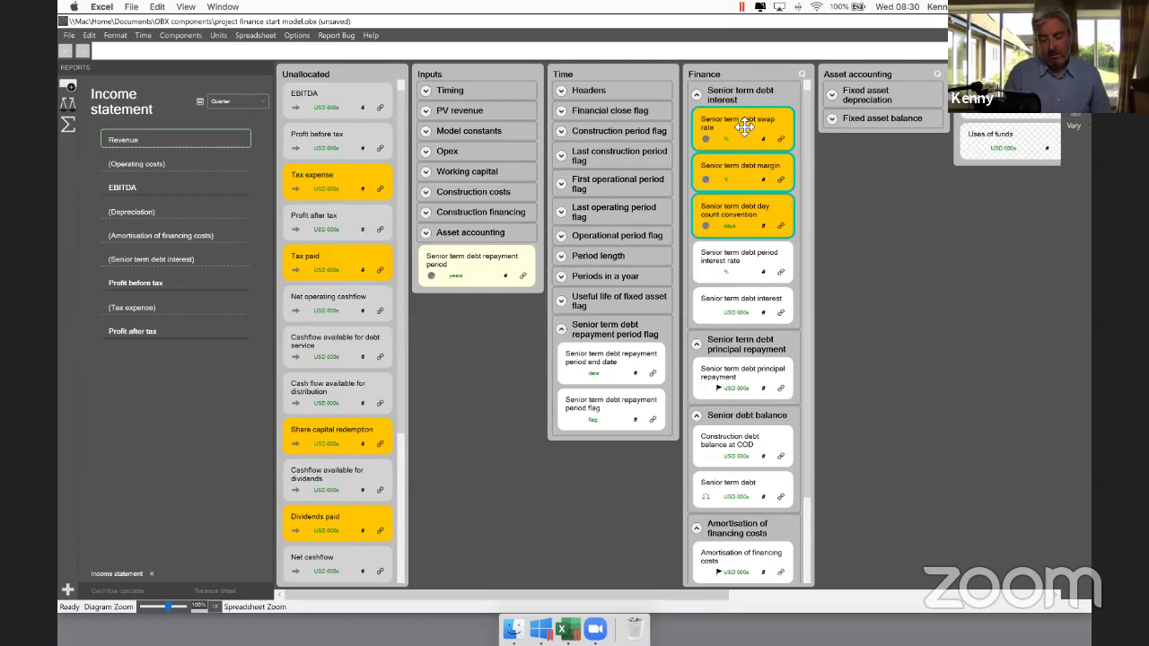
{"action": "left_click_drag", "start_coordinate": [744, 126], "coordinate": [489, 269]}
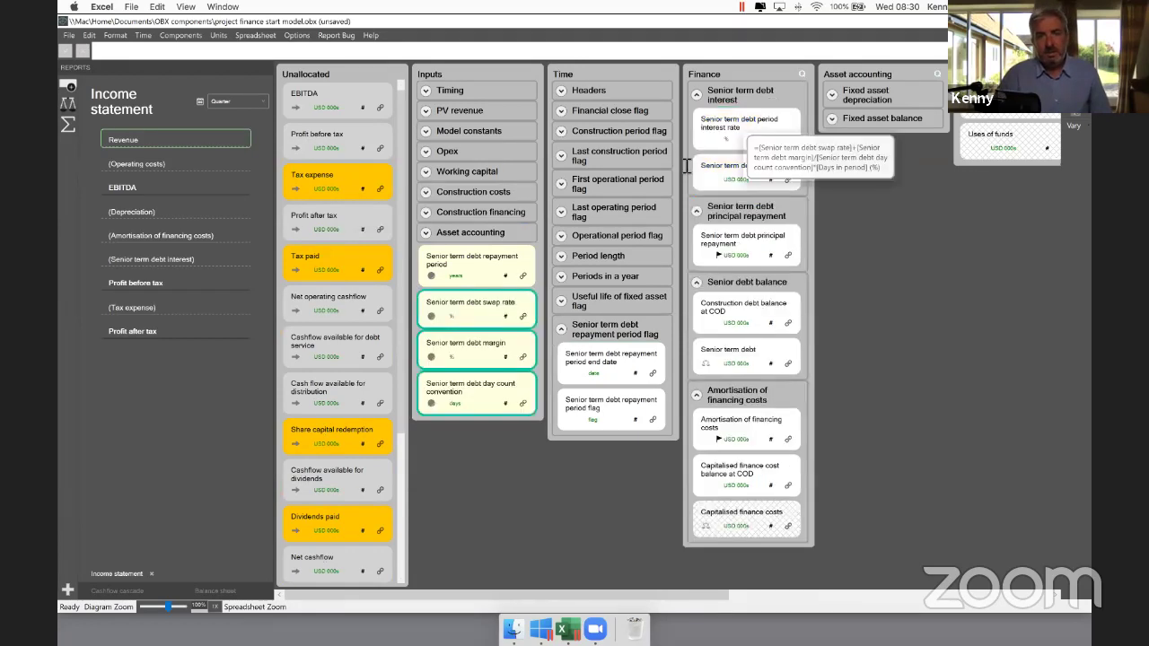
Step: Group the four senior term debt inputs on the Inputs sheet in a new section named Senior term debt, and collapse the sections
{"action": "left_click", "coordinate": [489, 269], "text": "shift"}
{"action": "key", "text": "ctrl+g"}
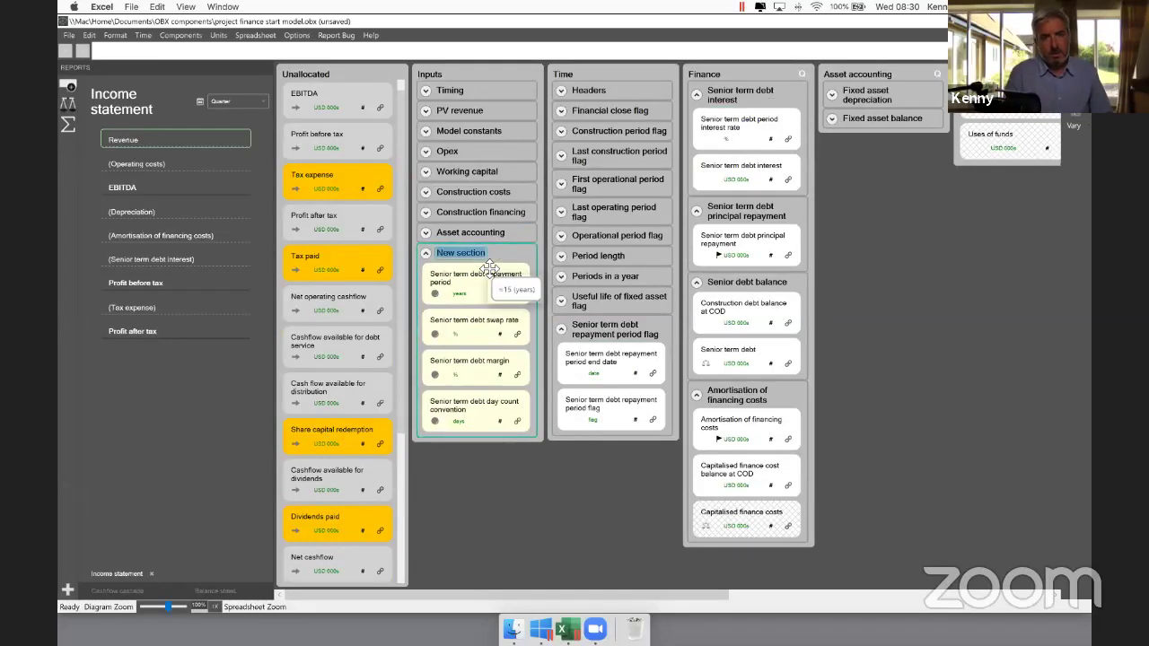
{"action": "type", "text": "S"}
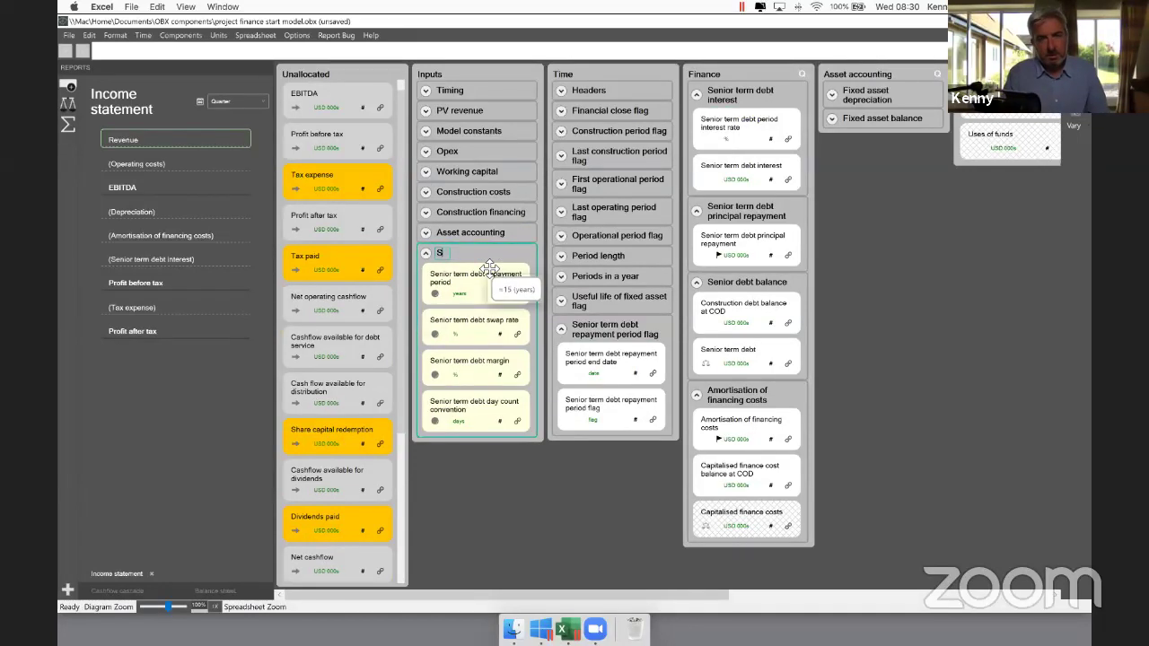
{"action": "type", "text": "enior term d"}
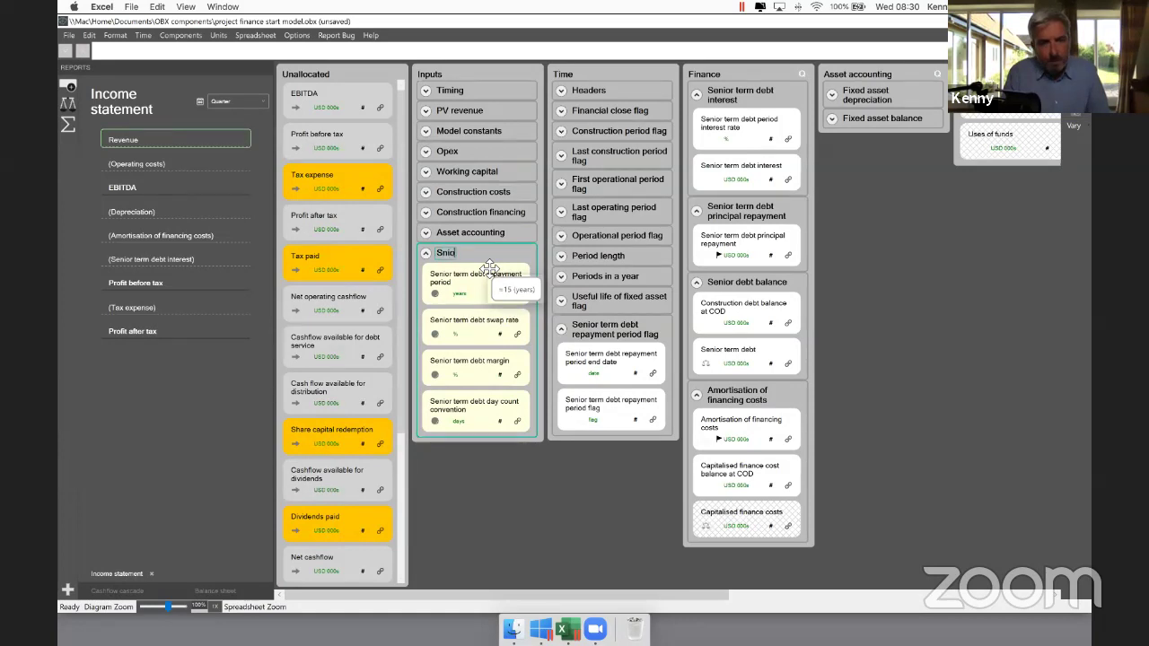
{"action": "type", "text": "ebt"}
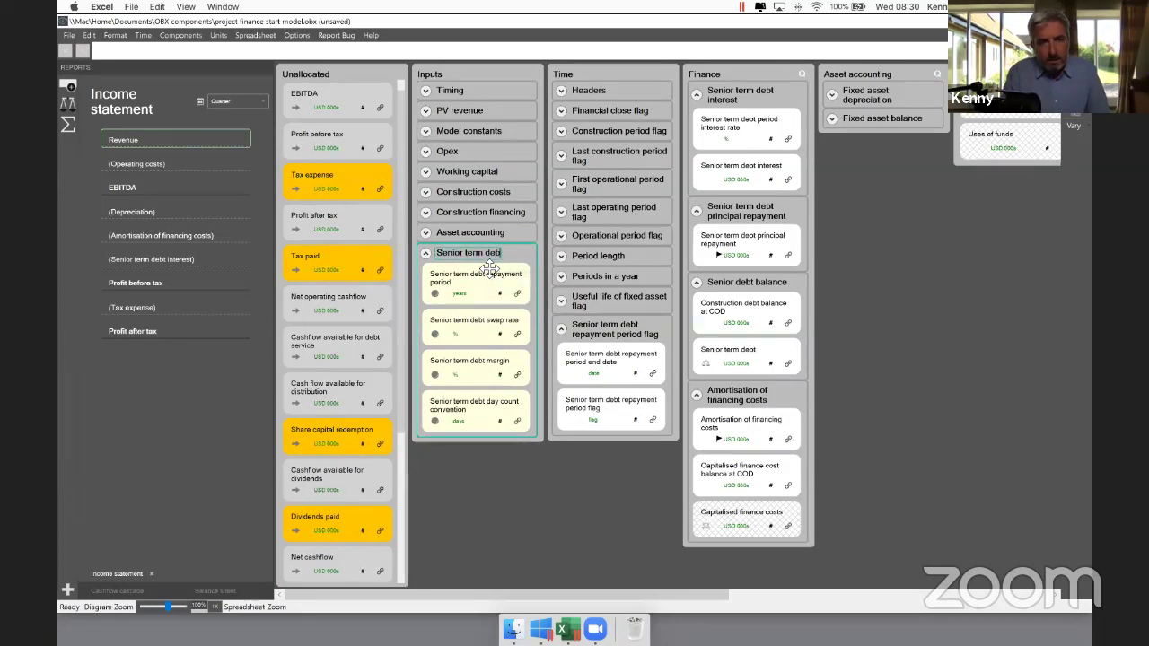
{"action": "key", "text": "Return"}
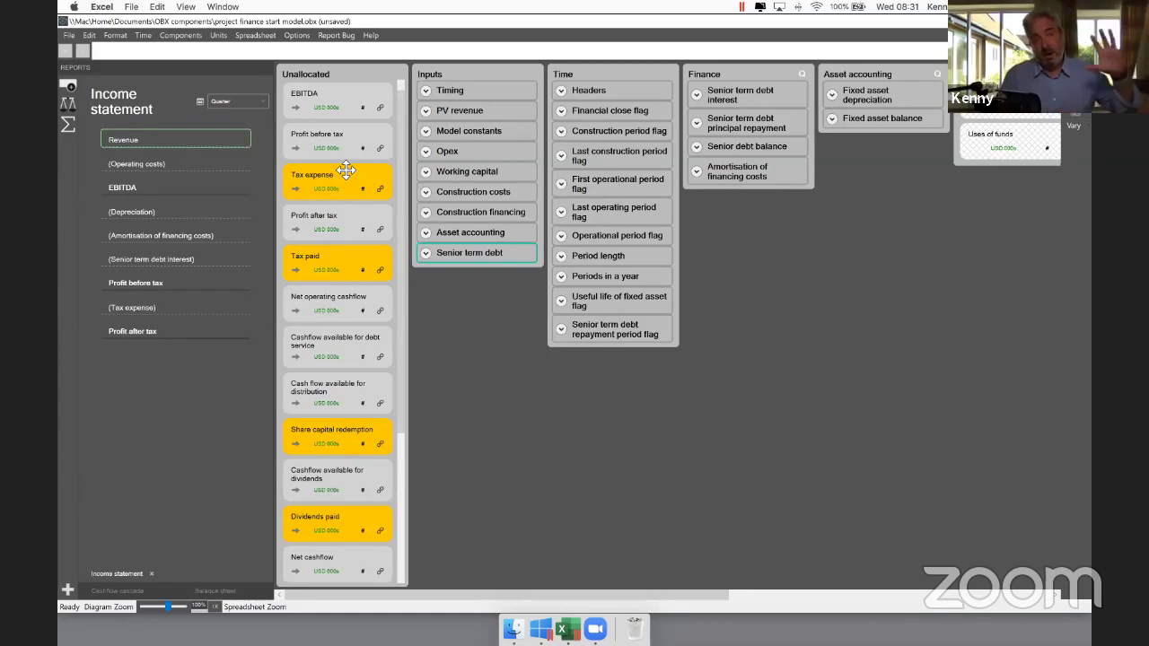
Step: Insert the tax component from the Accounting and tax library
{"action": "left_click", "coordinate": [180, 36]}
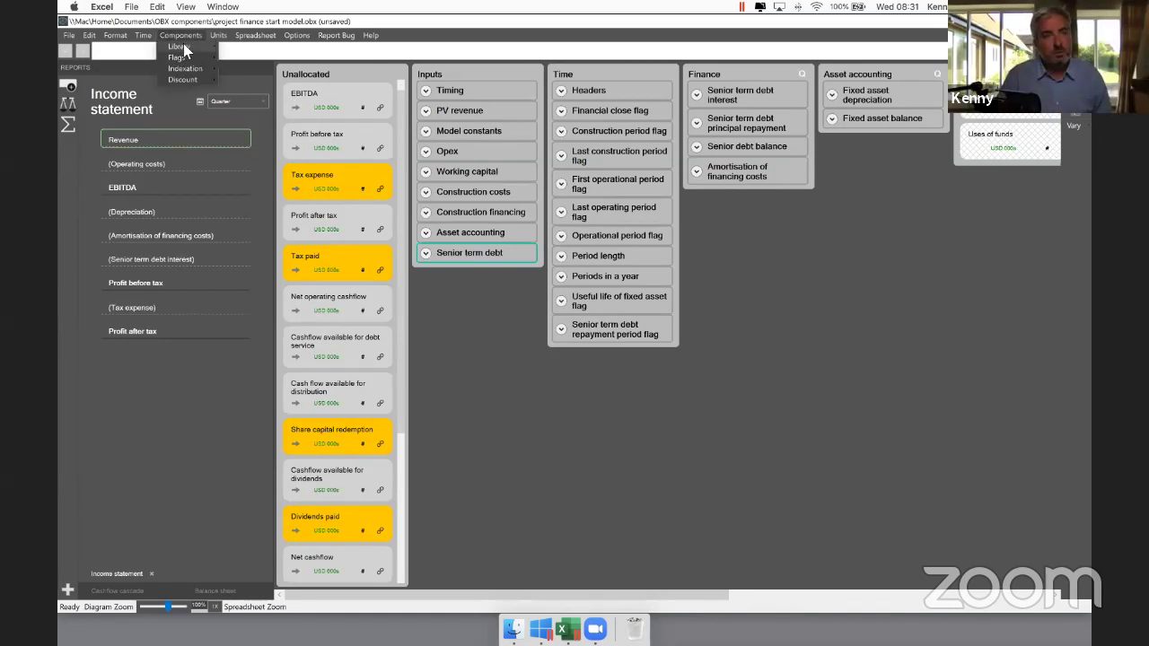
{"action": "mouse_move", "coordinate": [183, 45]}
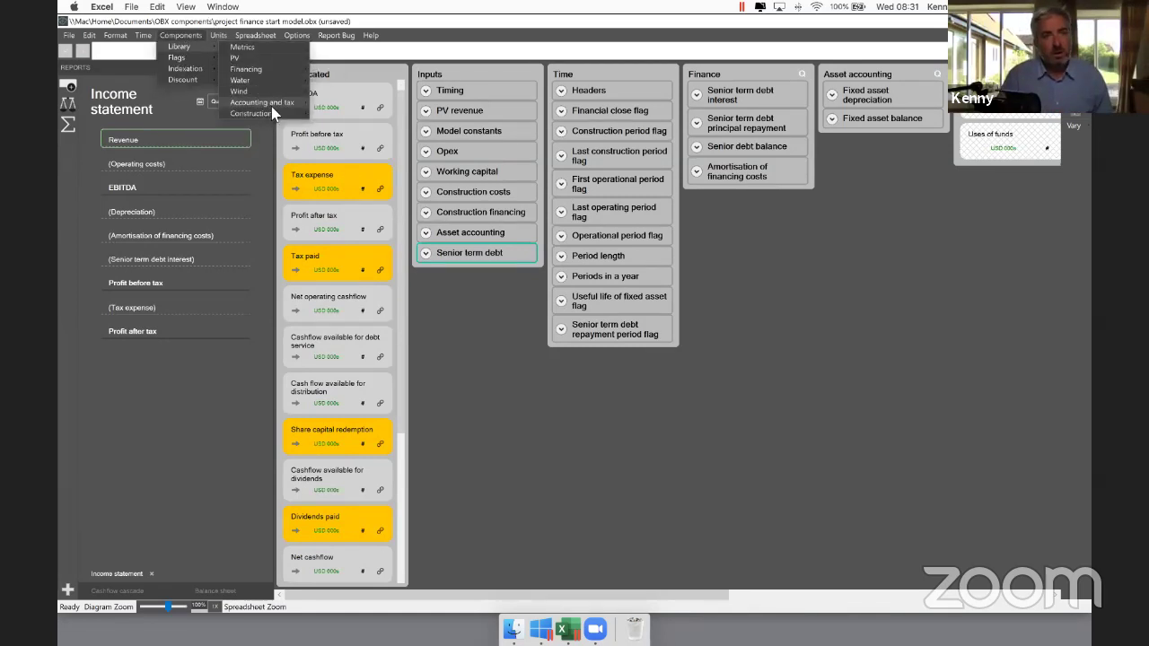
{"action": "mouse_move", "coordinate": [270, 104]}
{"action": "left_click", "coordinate": [342, 133]}
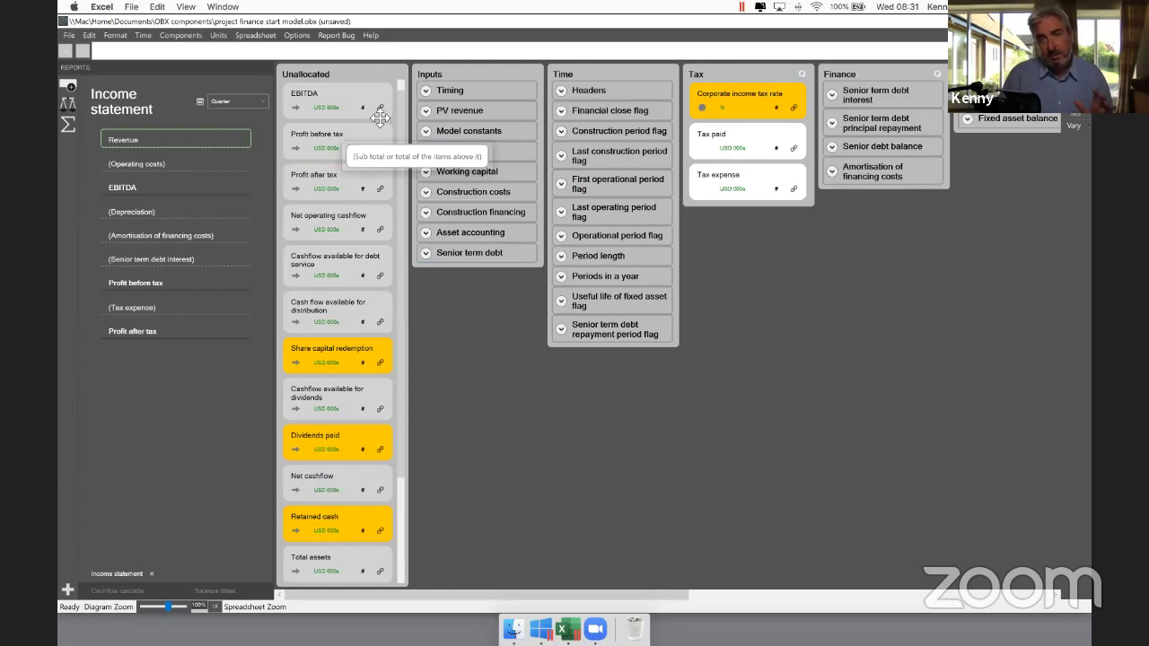
Step: Move Corporate income tax rate from the Tax sheet to the Inputs sheet in a new section named Tax
{"action": "left_click", "coordinate": [752, 99]}
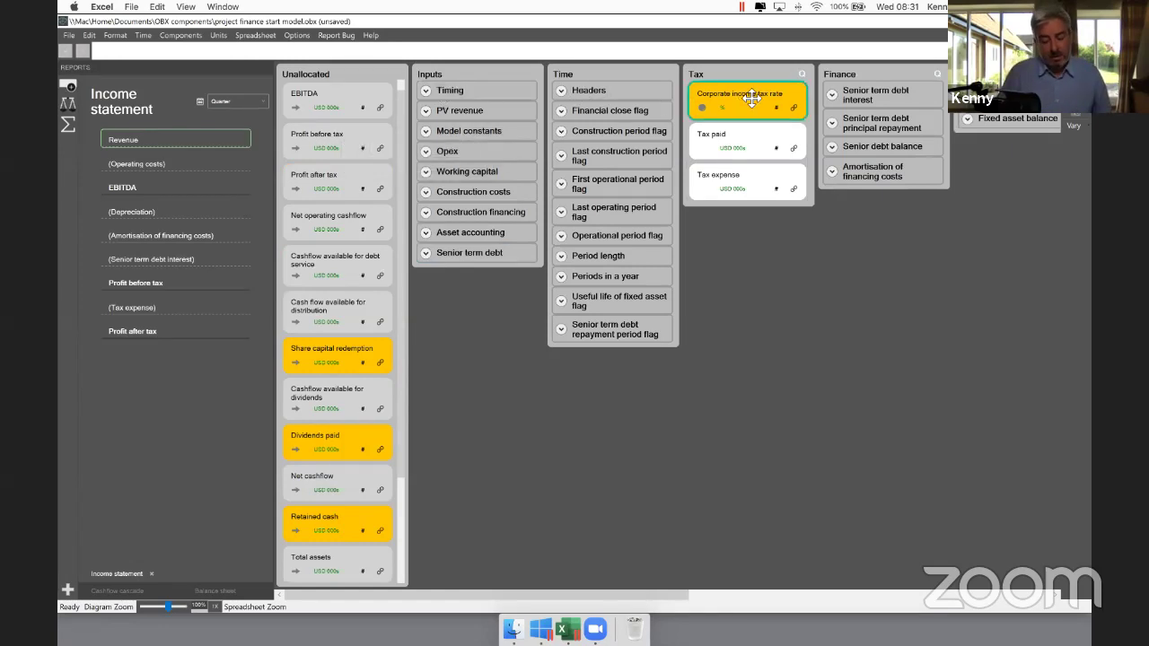
{"action": "left_click_drag", "start_coordinate": [752, 99], "coordinate": [528, 274]}
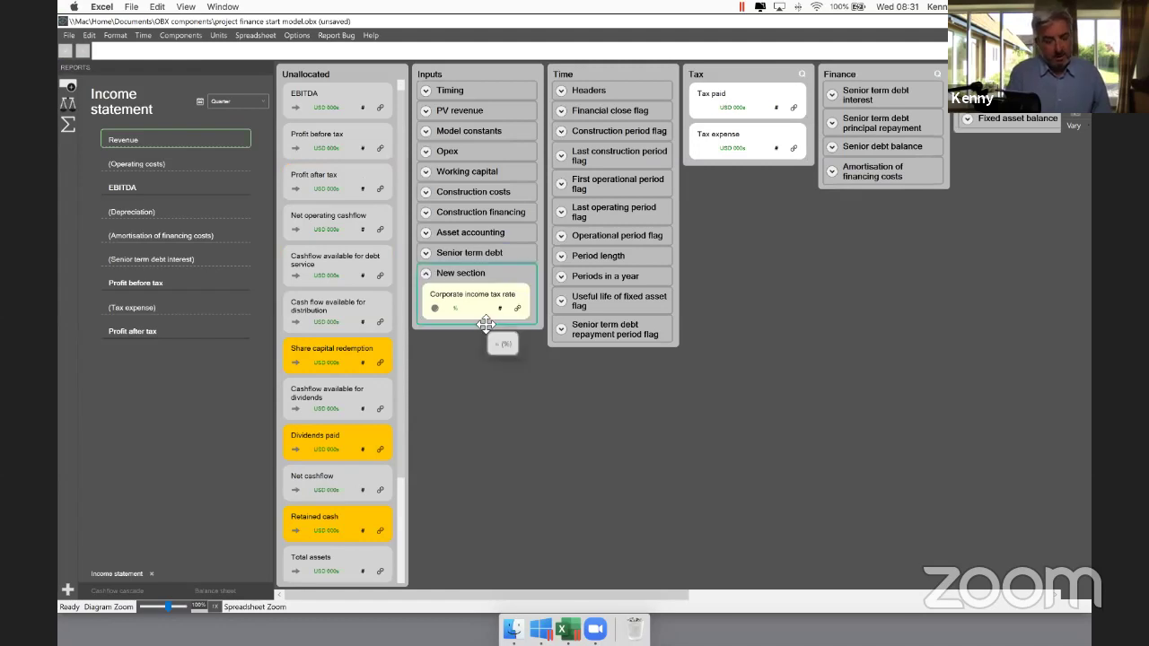
{"action": "type", "text": "T"}
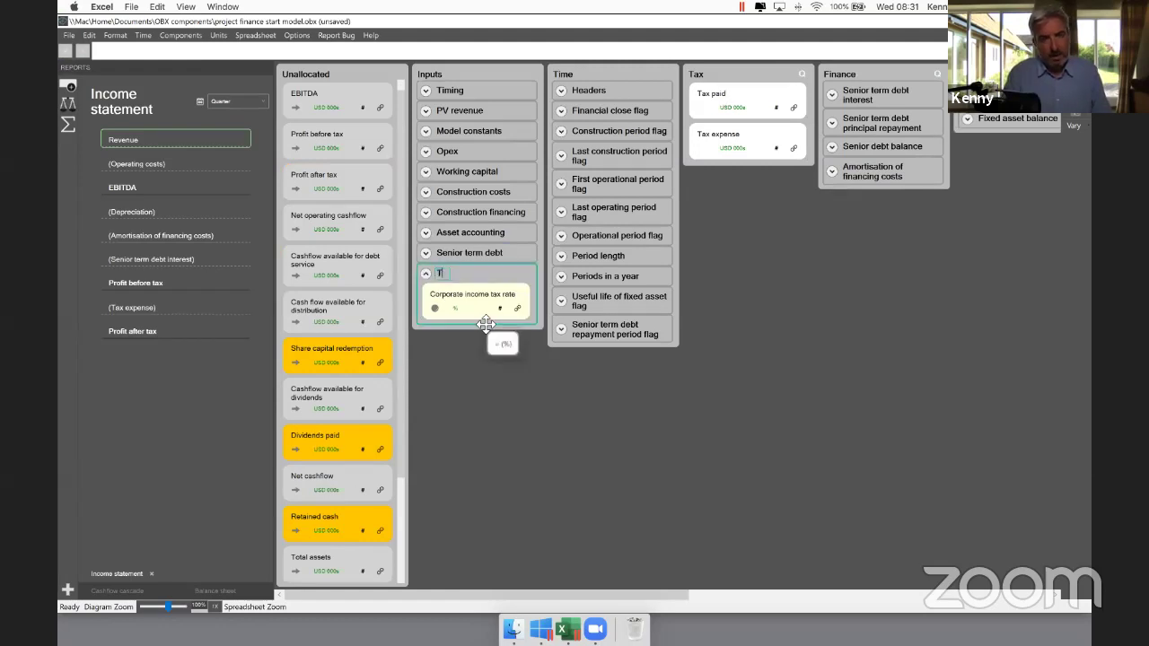
{"action": "type", "text": "ax"}
{"action": "key", "text": "Return"}
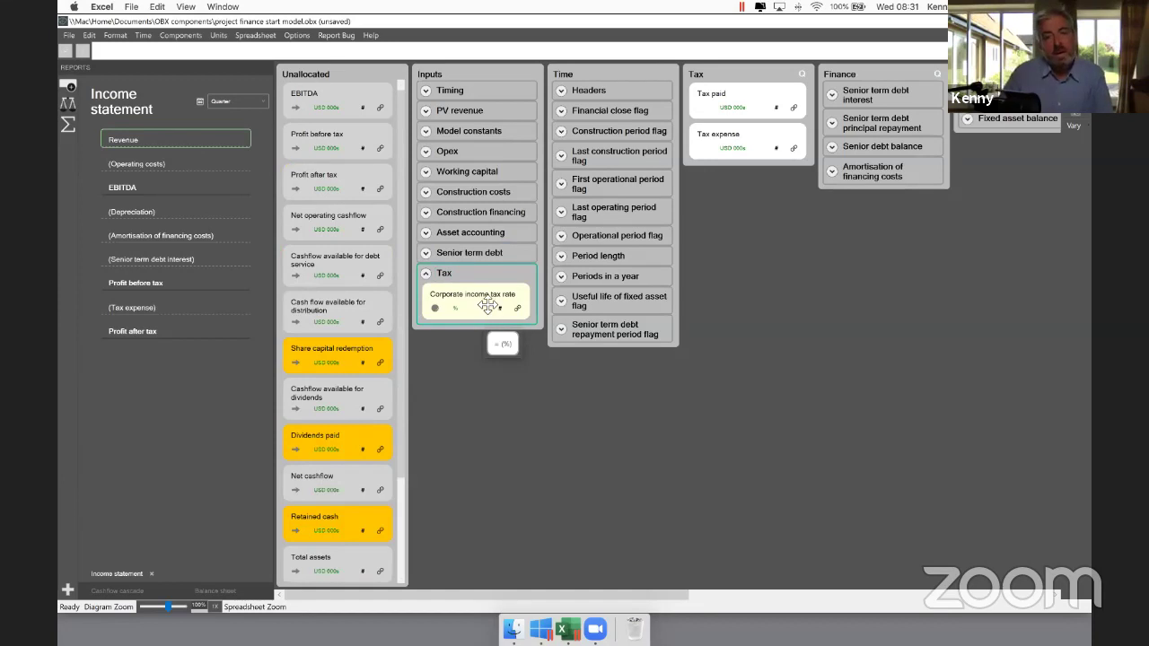
Step: Set the Corporate income tax rate to 15%
{"action": "left_click", "coordinate": [488, 306]}
{"action": "left_click", "coordinate": [252, 54]}
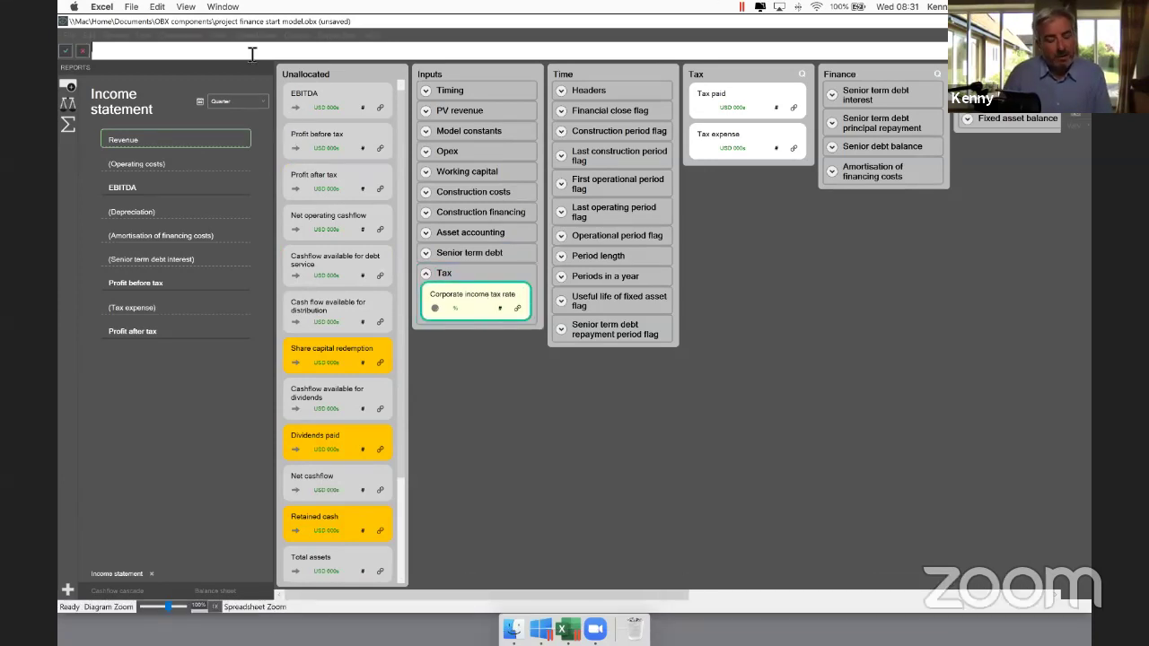
{"action": "type", "text": "15%"}
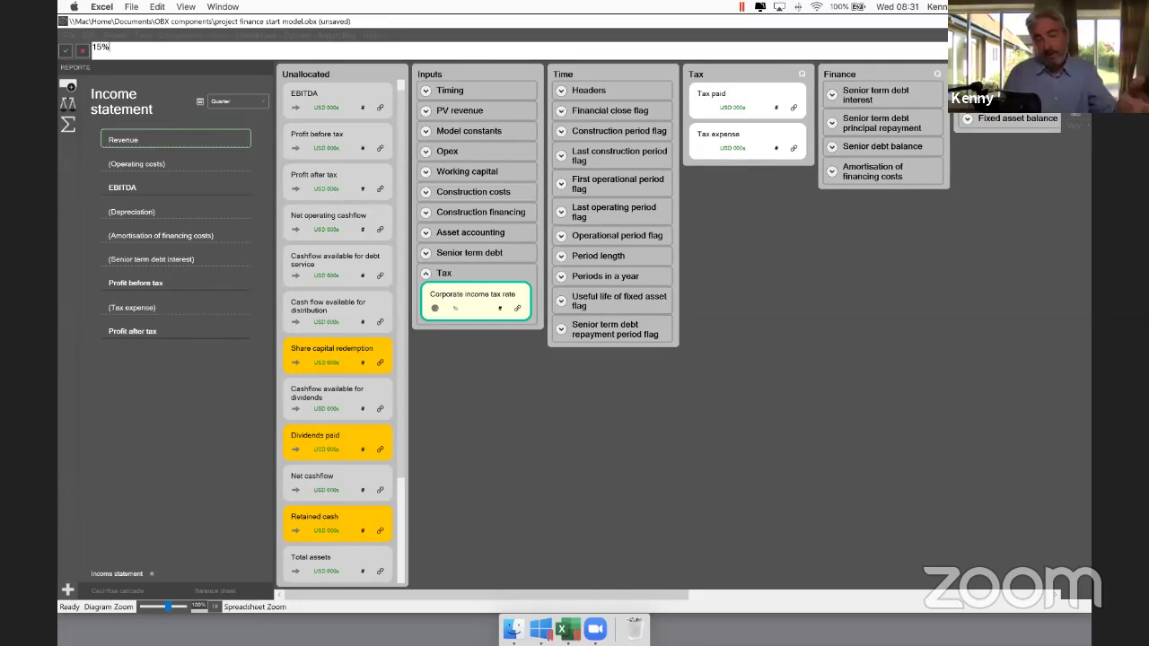
{"action": "key", "text": "Return"}
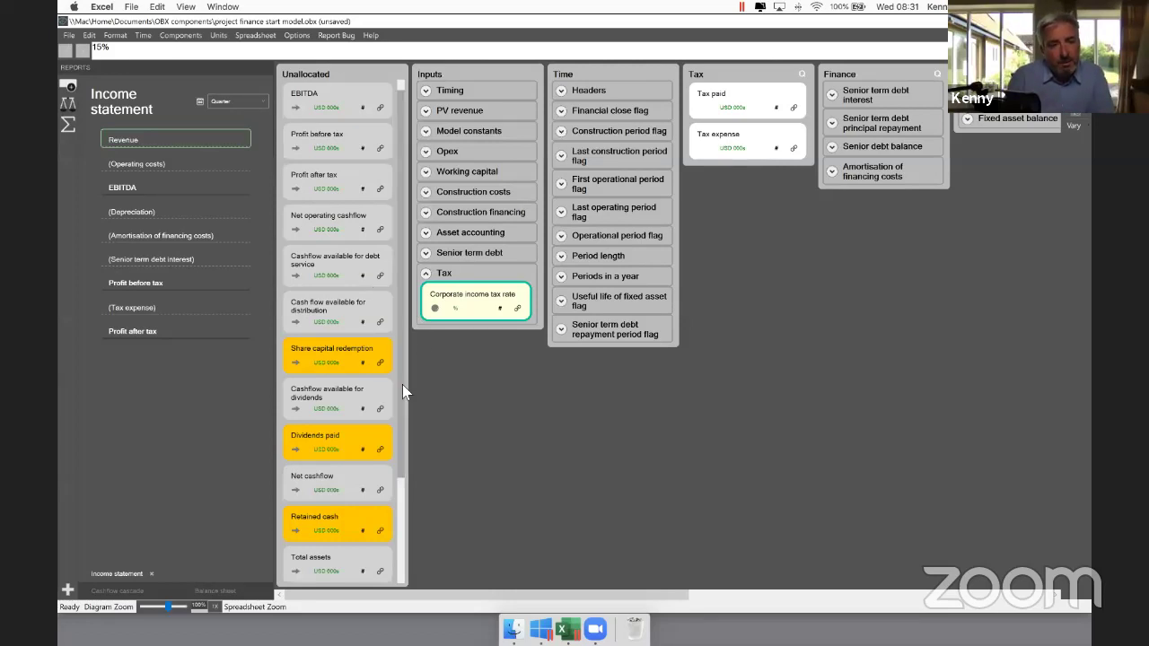
Step: Insert the Dividends and share capital component from the Financing library
{"action": "left_click", "coordinate": [188, 35]}
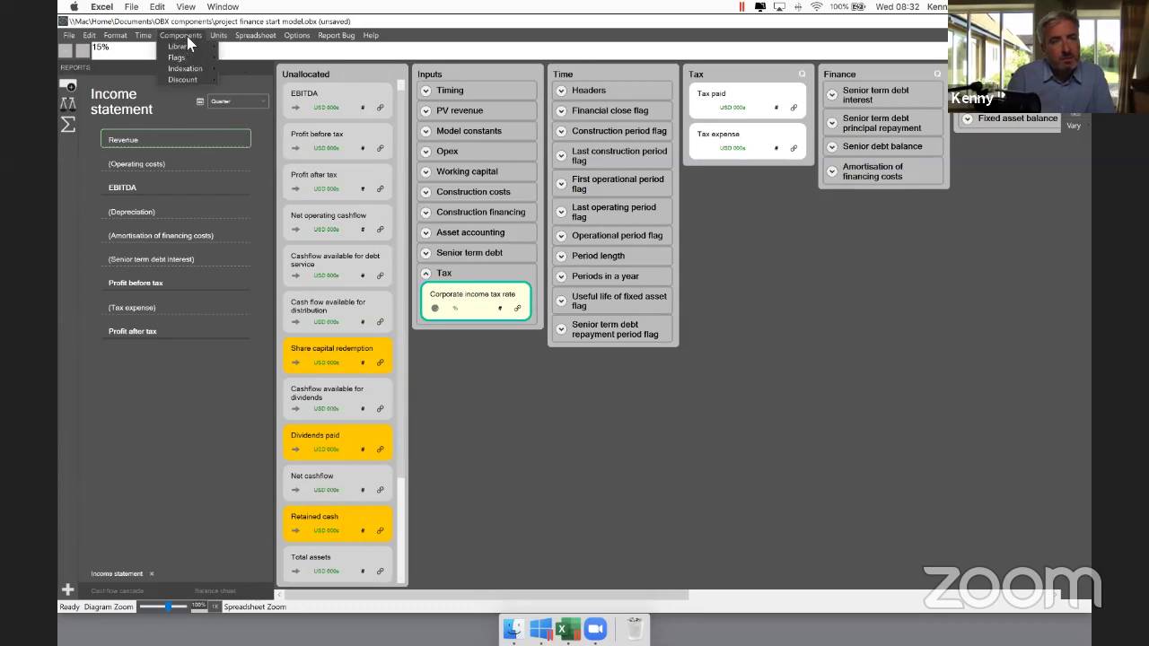
{"action": "mouse_move", "coordinate": [179, 46]}
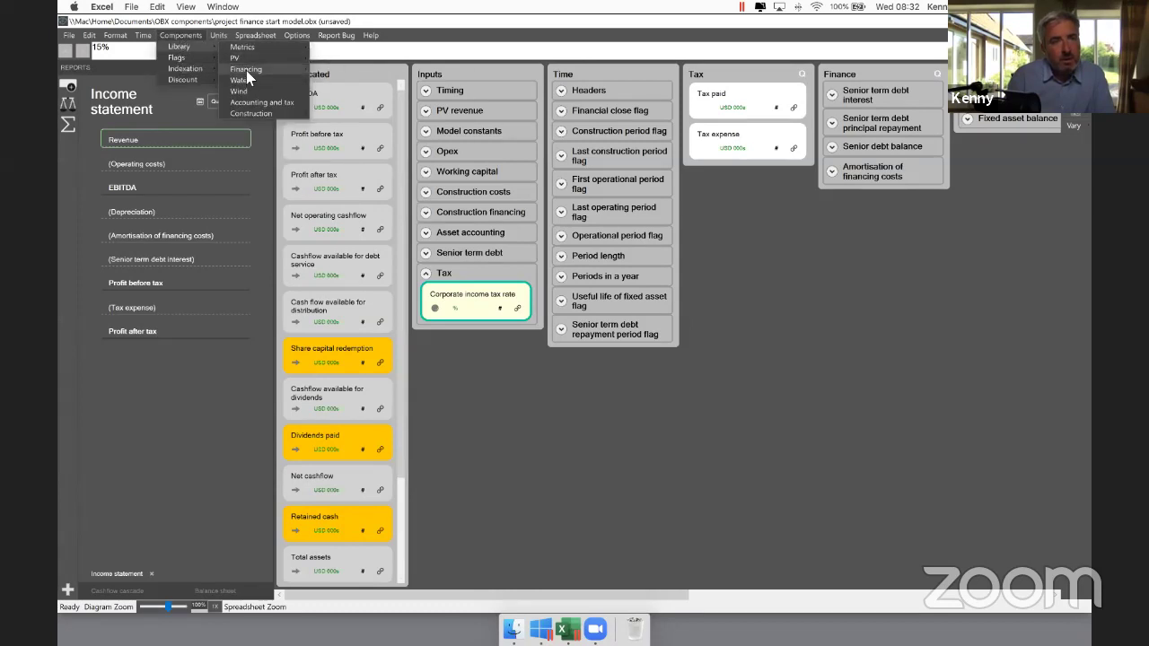
{"action": "mouse_move", "coordinate": [291, 70]}
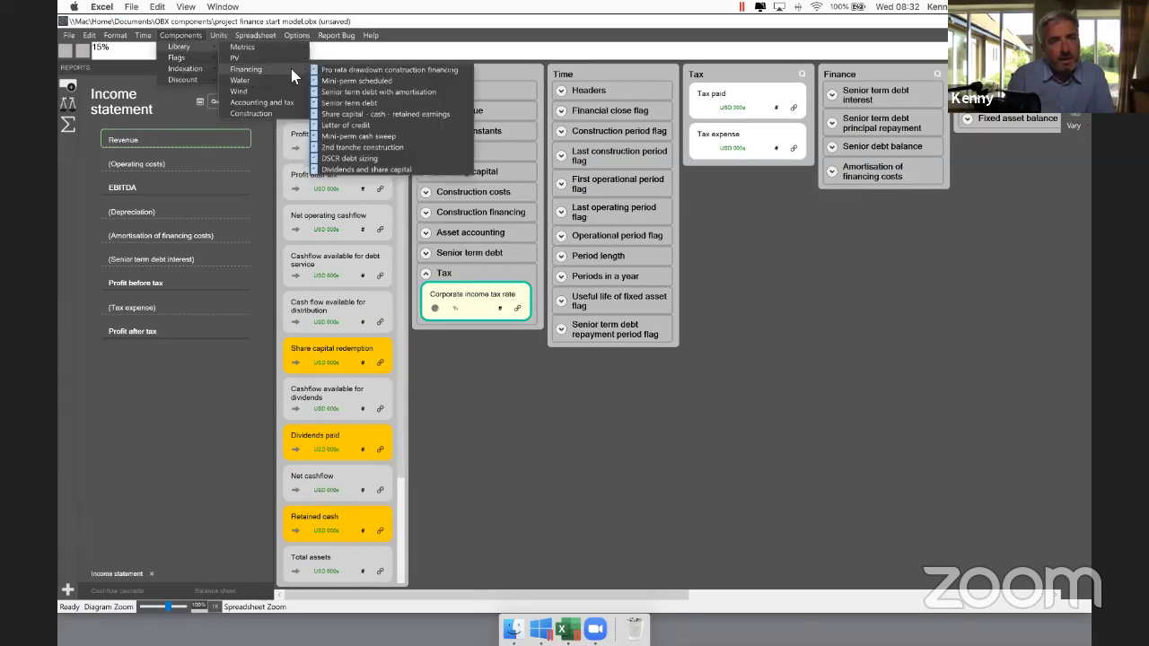
{"action": "left_click", "coordinate": [361, 170]}
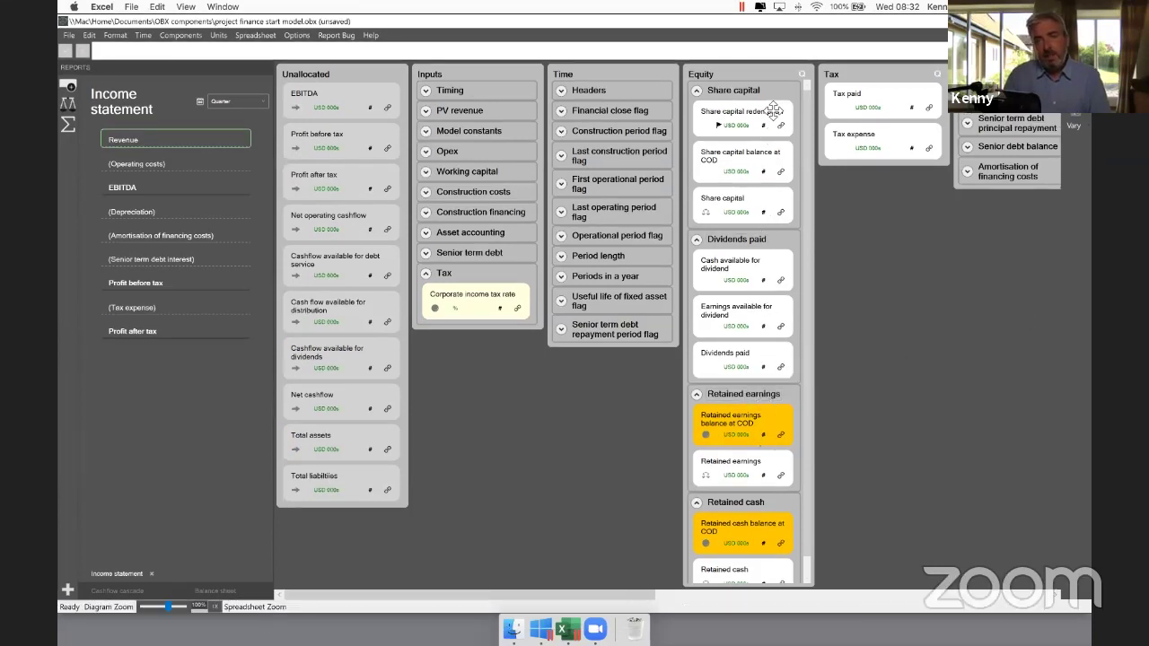
Step: Move the retained earnings and retained cash balances at COD to the Inputs sheet in a new section named Opening balances
{"action": "left_click", "coordinate": [772, 77]}
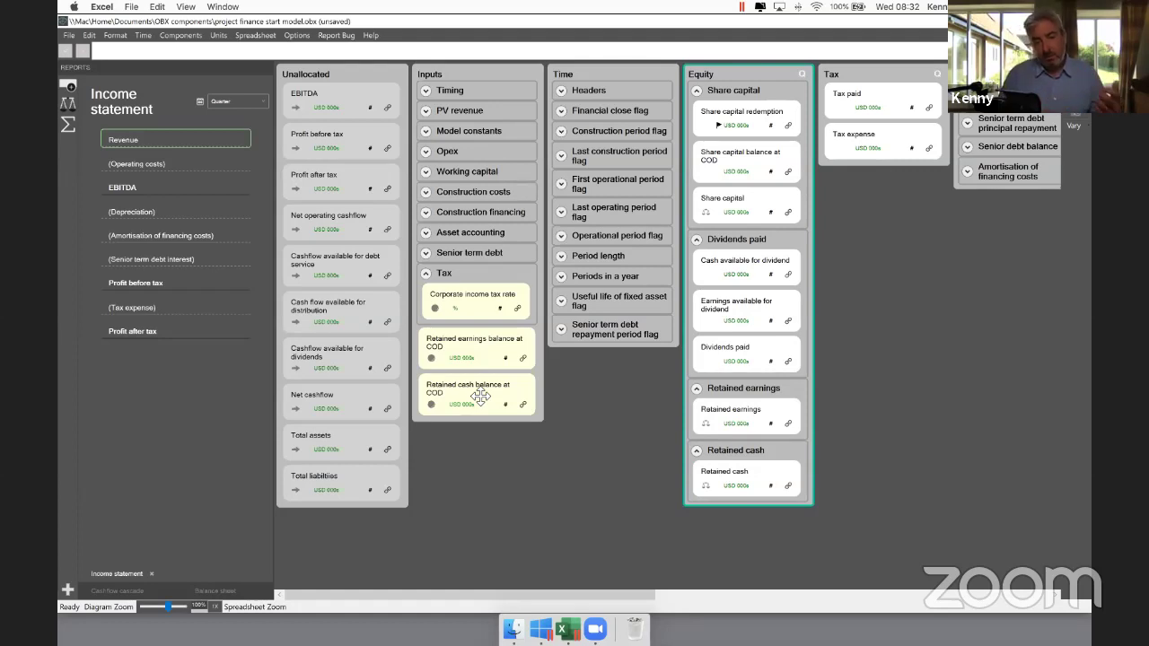
{"action": "left_click", "coordinate": [491, 352]}
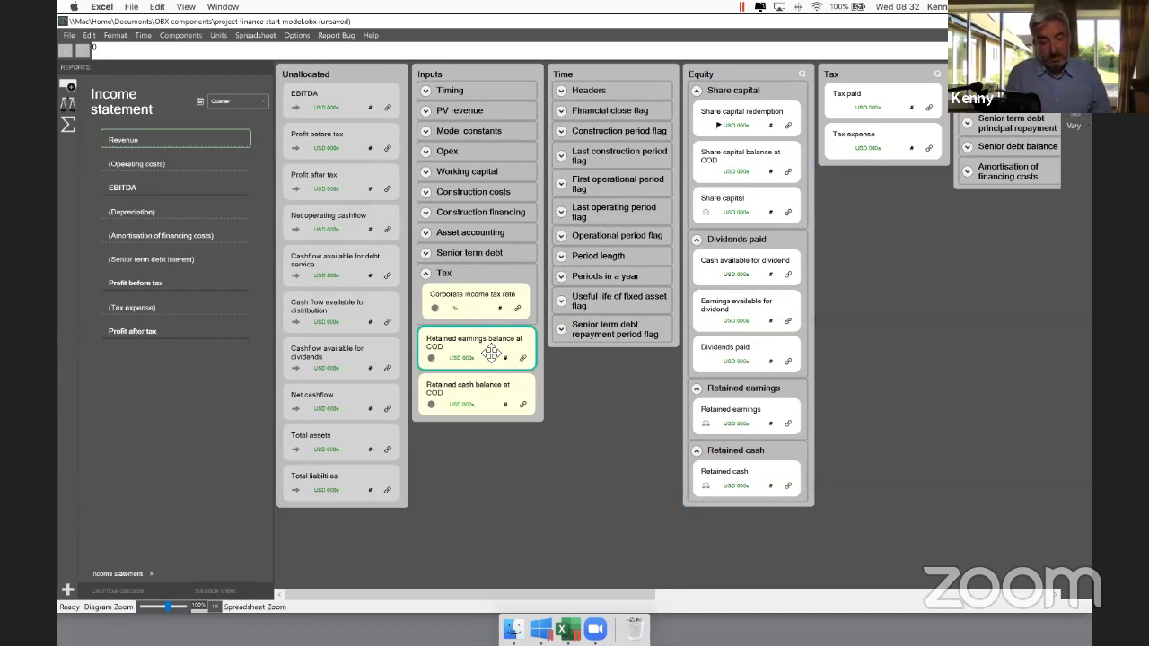
{"action": "key", "text": "shift+Down"}
{"action": "key", "text": "ctrl+g"}
{"action": "type", "text": "Opening Balances"}
{"action": "key", "text": "Return"}
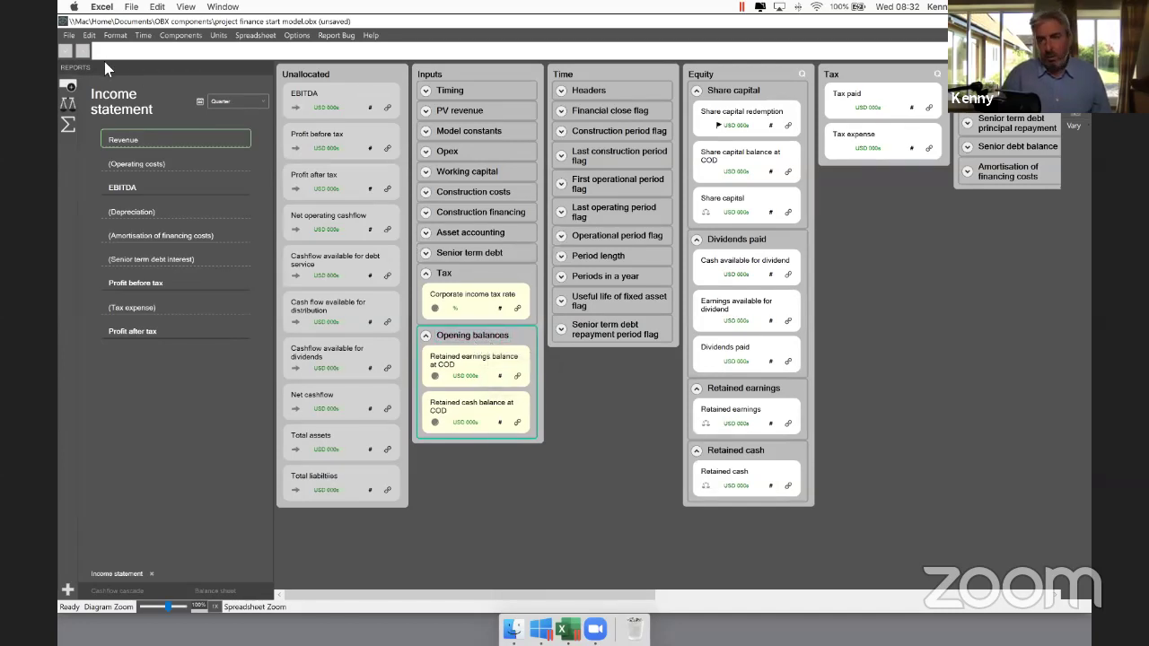
Step: Save the model in the OBX components folder under the name Webinar 01a
{"action": "left_click", "coordinate": [69, 35]}
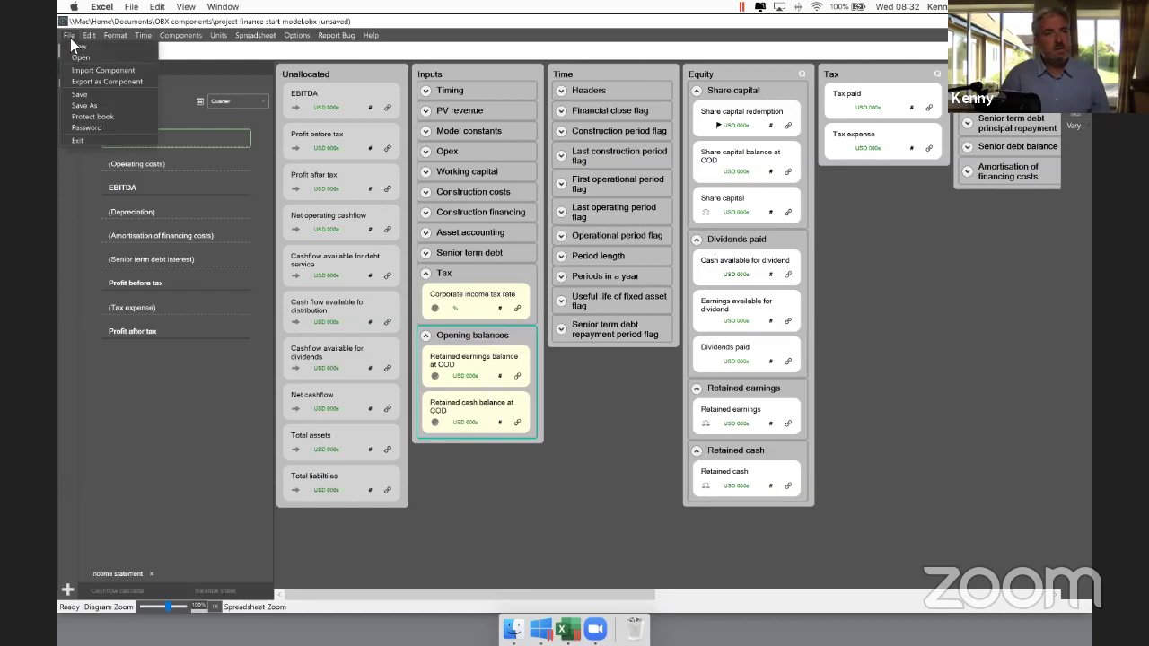
{"action": "left_click", "coordinate": [79, 106]}
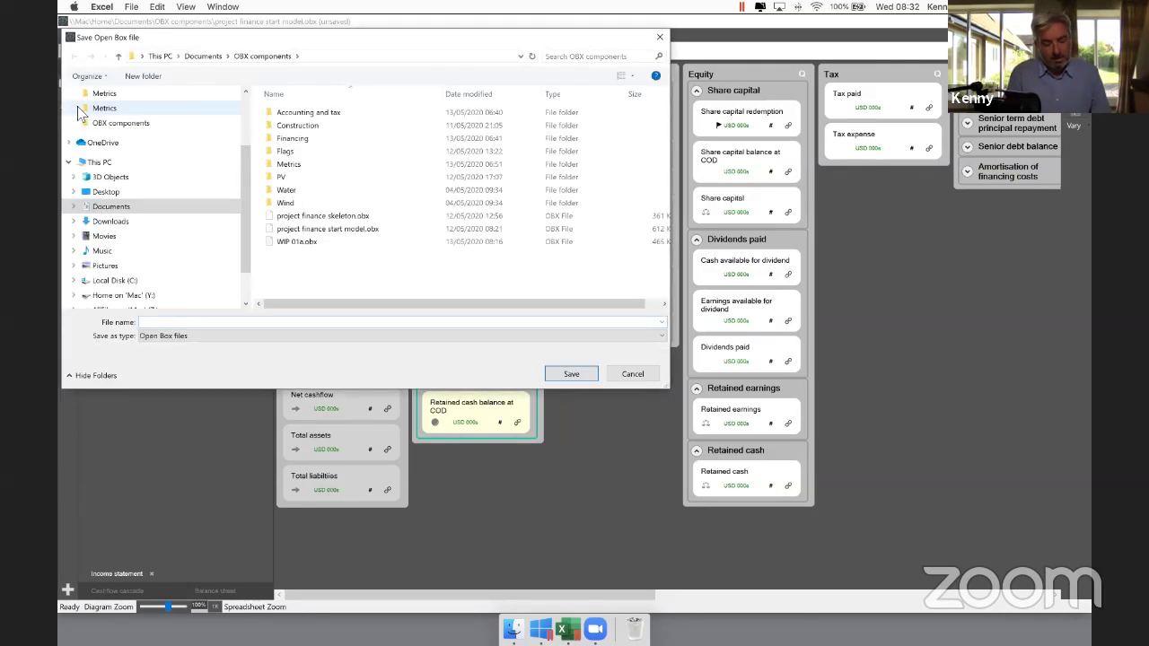
{"action": "type", "text": "Webinar 01a"}
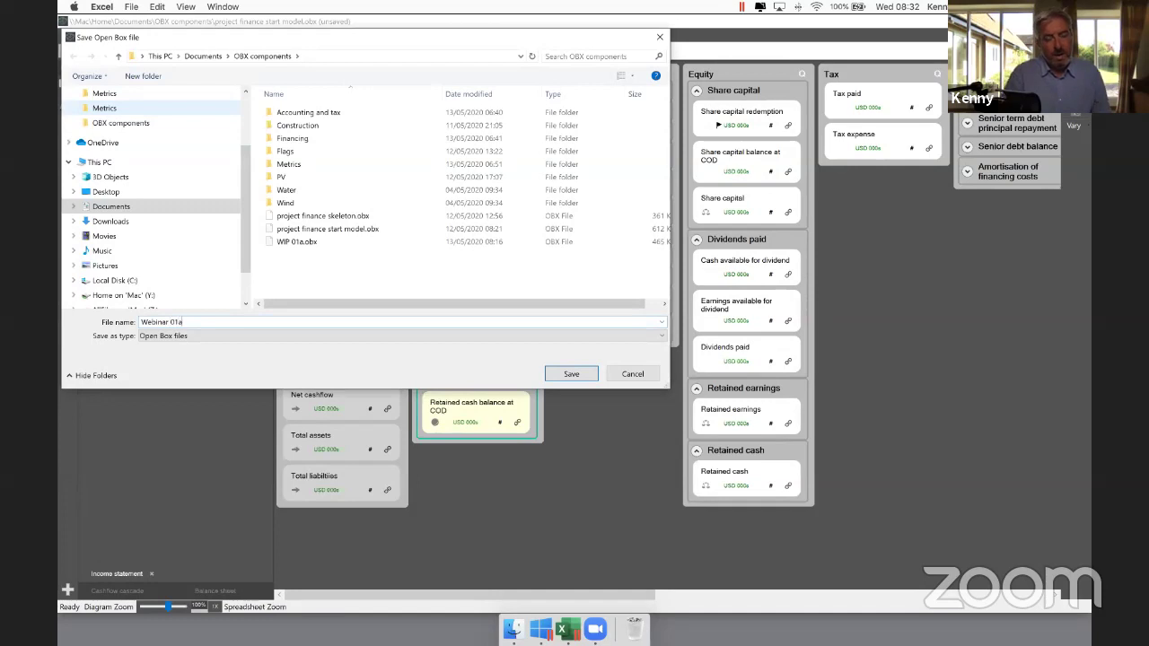
{"action": "left_click", "coordinate": [577, 372]}
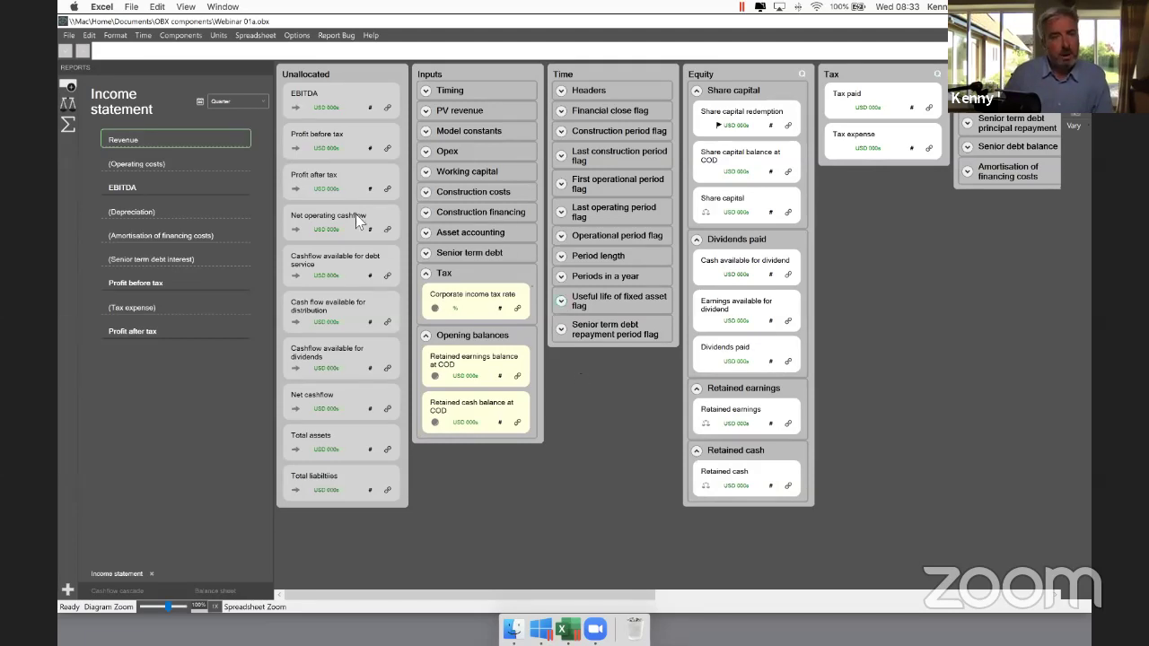
Step: Insert the Blended equity IRR component from the Metrics library
{"action": "left_click", "coordinate": [218, 35]}
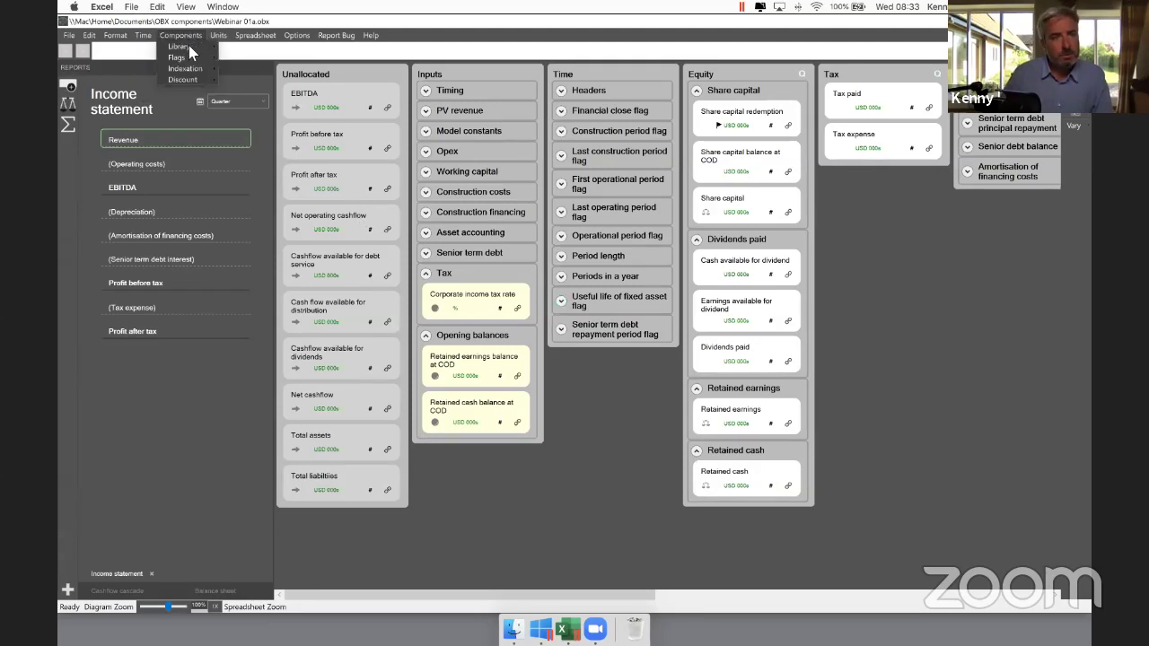
{"action": "mouse_move", "coordinate": [184, 46]}
{"action": "mouse_move", "coordinate": [247, 57]}
{"action": "left_click", "coordinate": [327, 57]}
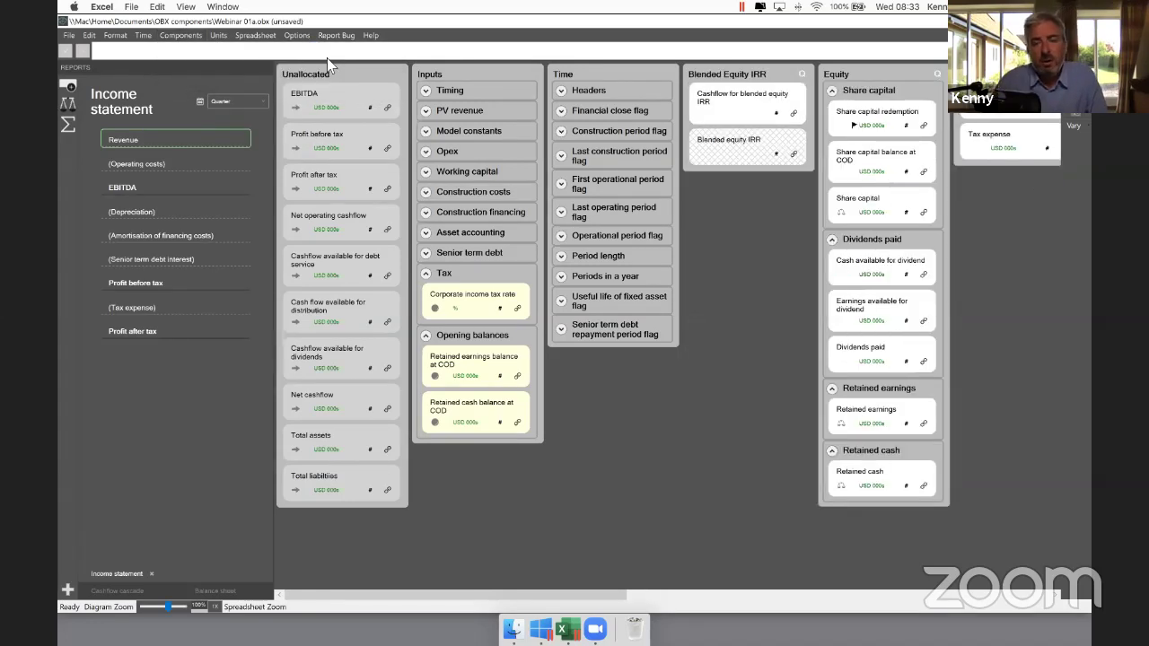
Step: Insert the DSCR component from the Metrics library
{"action": "left_click", "coordinate": [182, 36]}
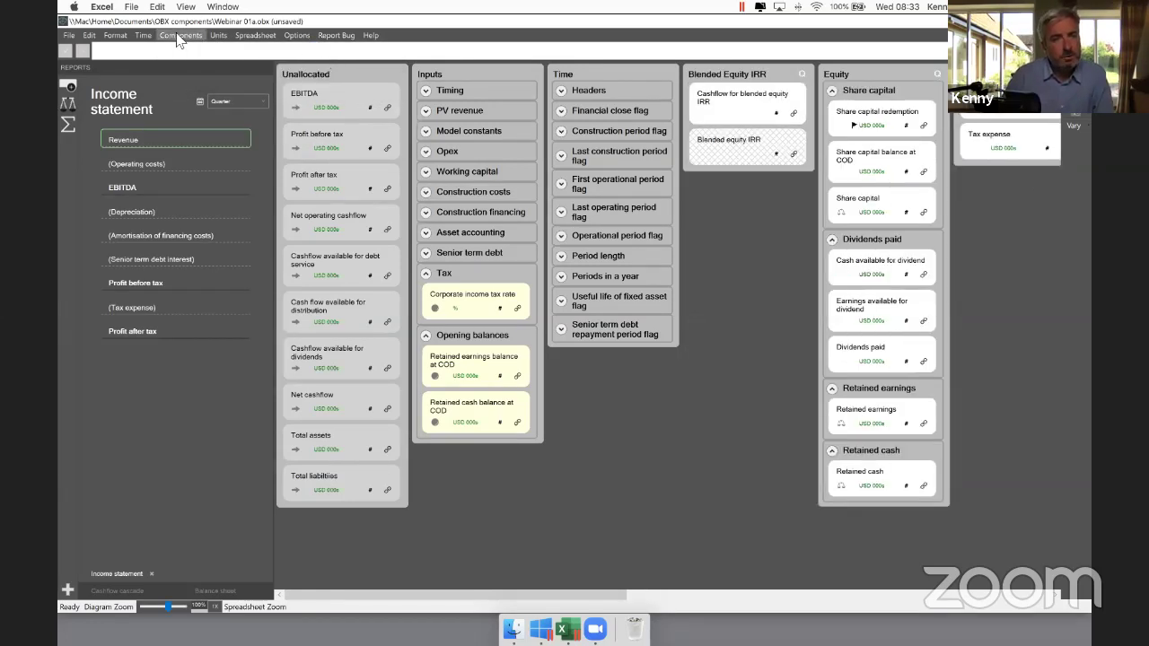
{"action": "mouse_move", "coordinate": [181, 46]}
{"action": "mouse_move", "coordinate": [248, 46]}
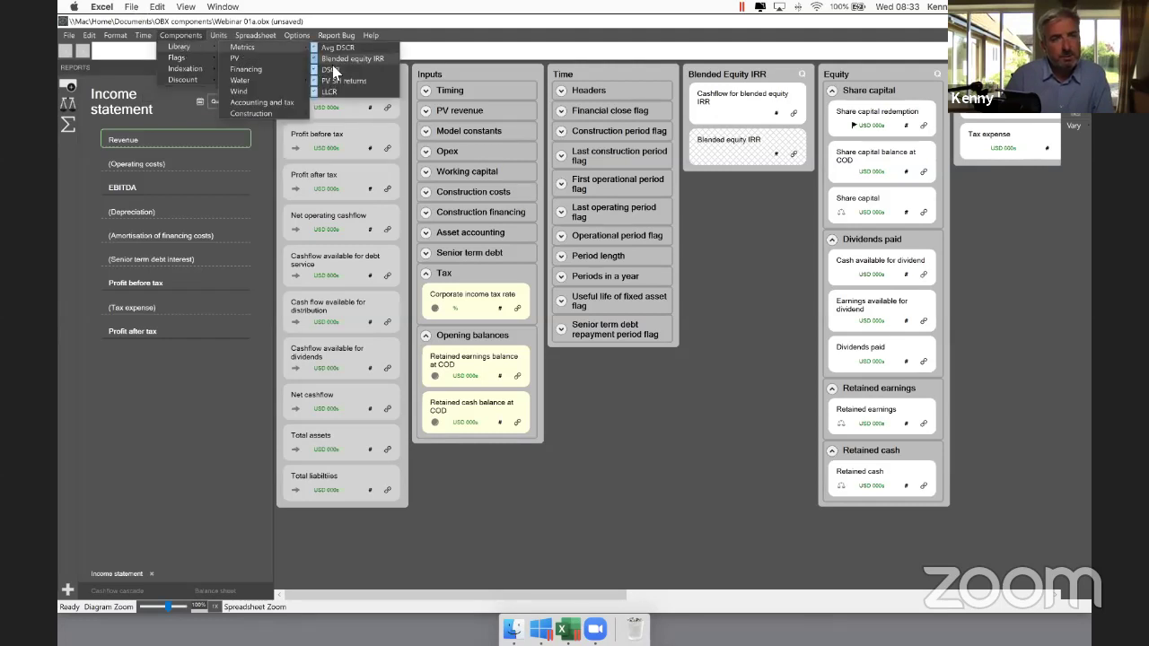
{"action": "left_click", "coordinate": [332, 67]}
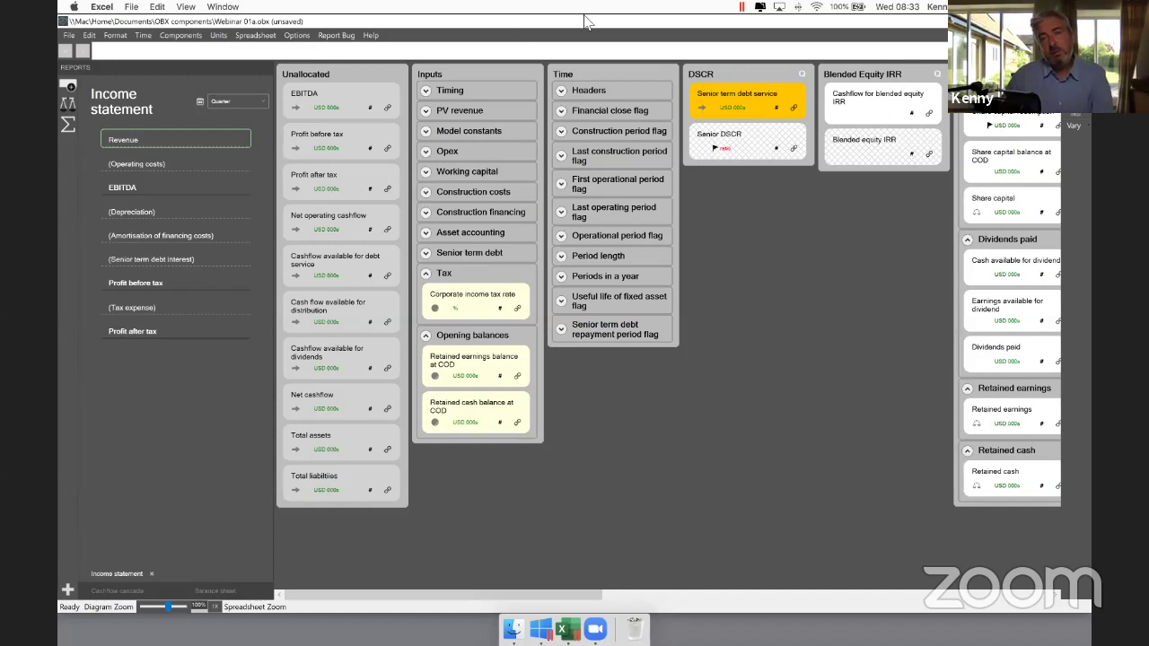
Step: Define Senior term debt service on the DSCR sheet as [Senior term debt interest] + [Senior term debt principal repayment]
{"action": "left_click", "coordinate": [761, 98]}
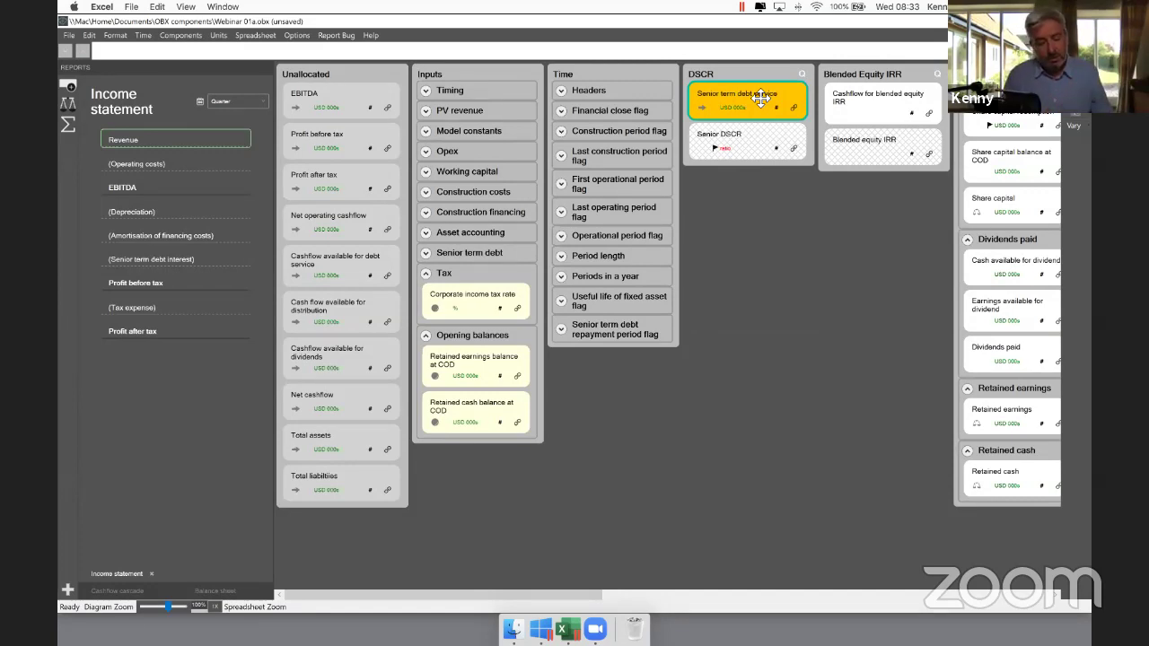
{"action": "double_click", "coordinate": [761, 99]}
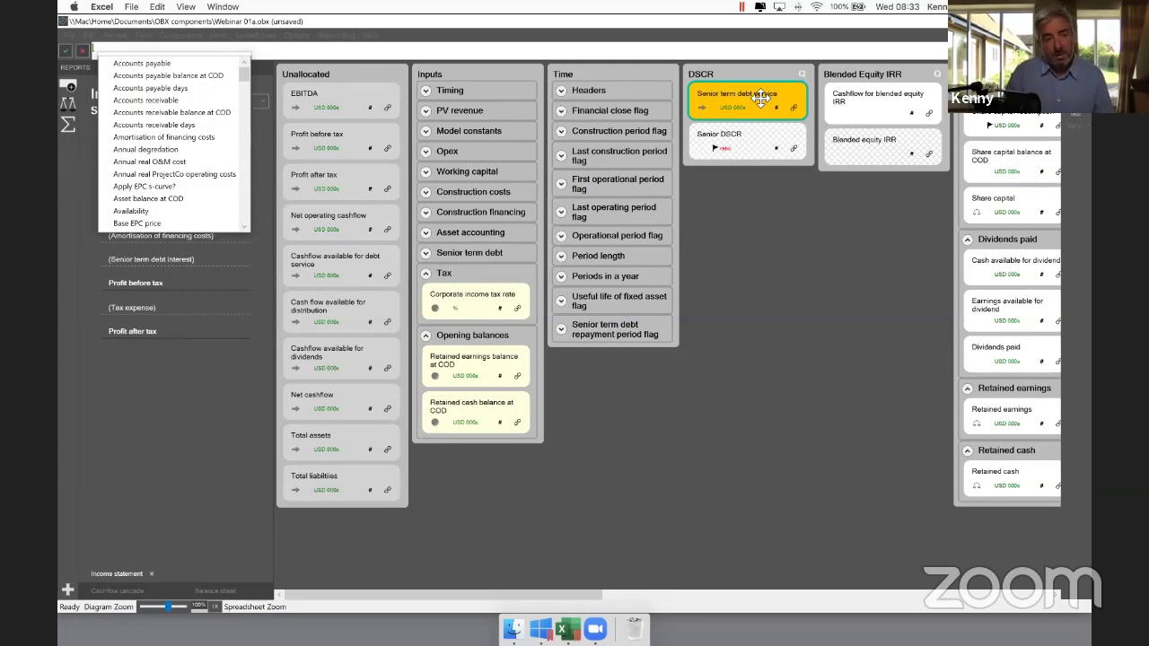
{"action": "type", "text": "senio"}
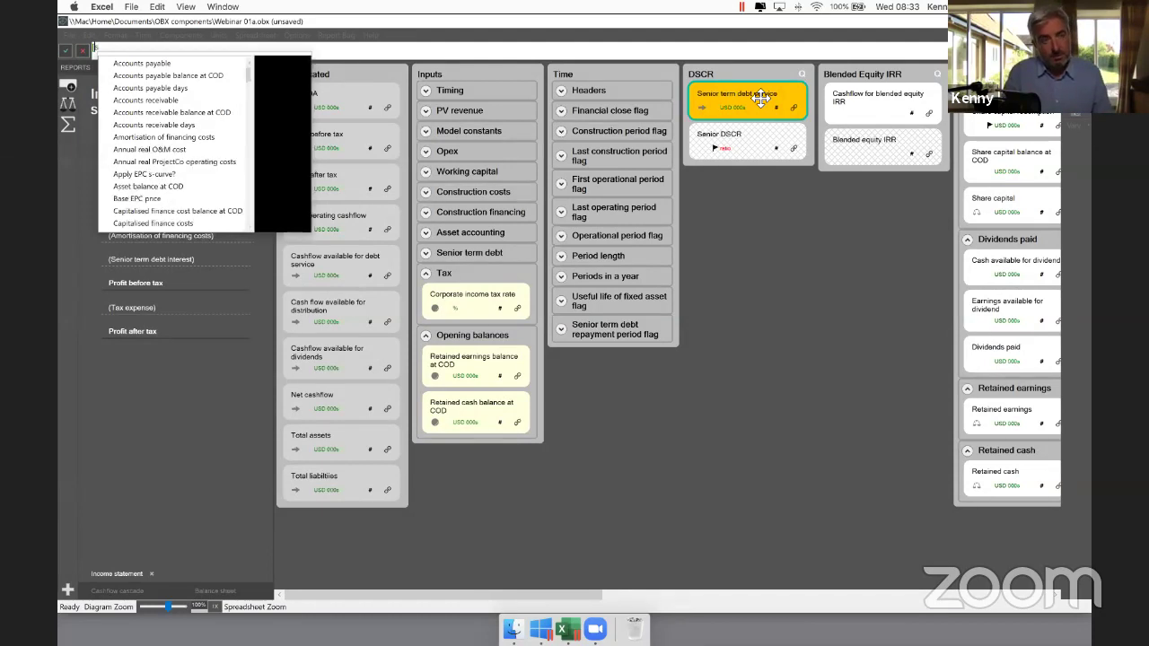
{"action": "type", "text": "r ter"}
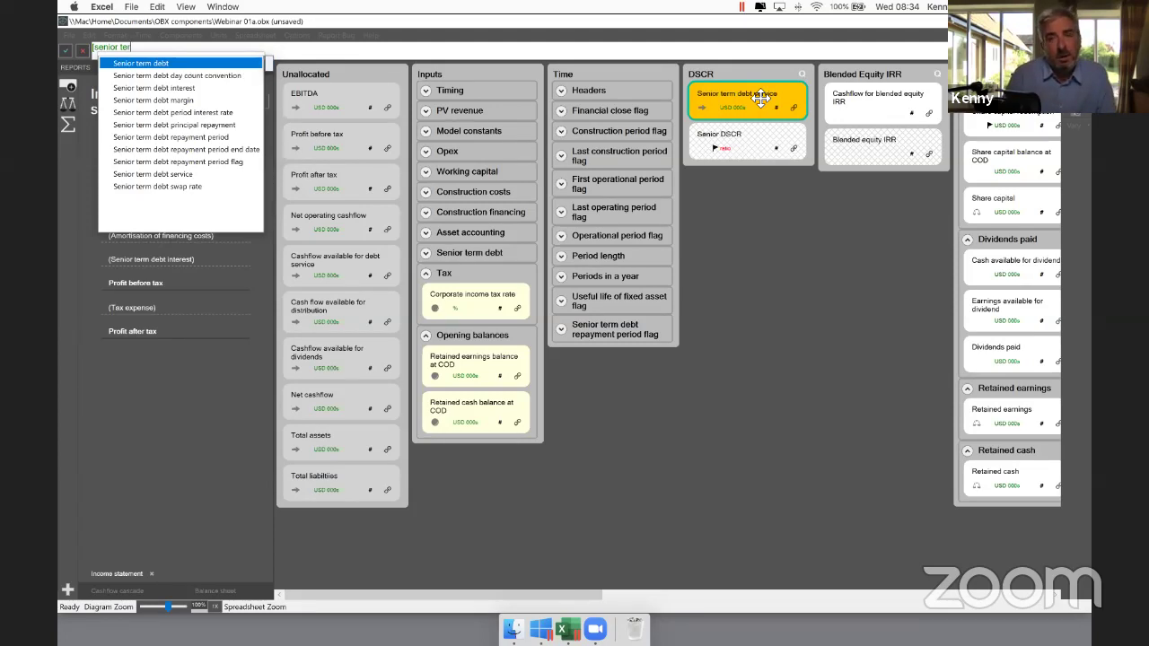
{"action": "key", "text": "Down"}
{"action": "key", "text": "Down"}
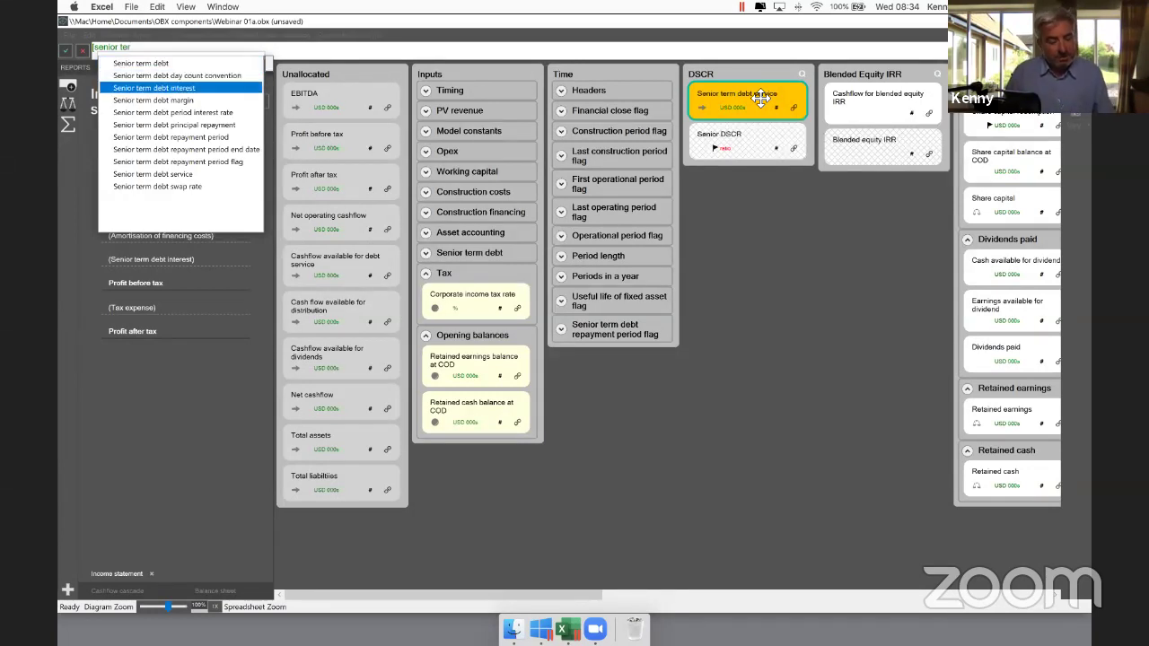
{"action": "key", "text": "Return"}
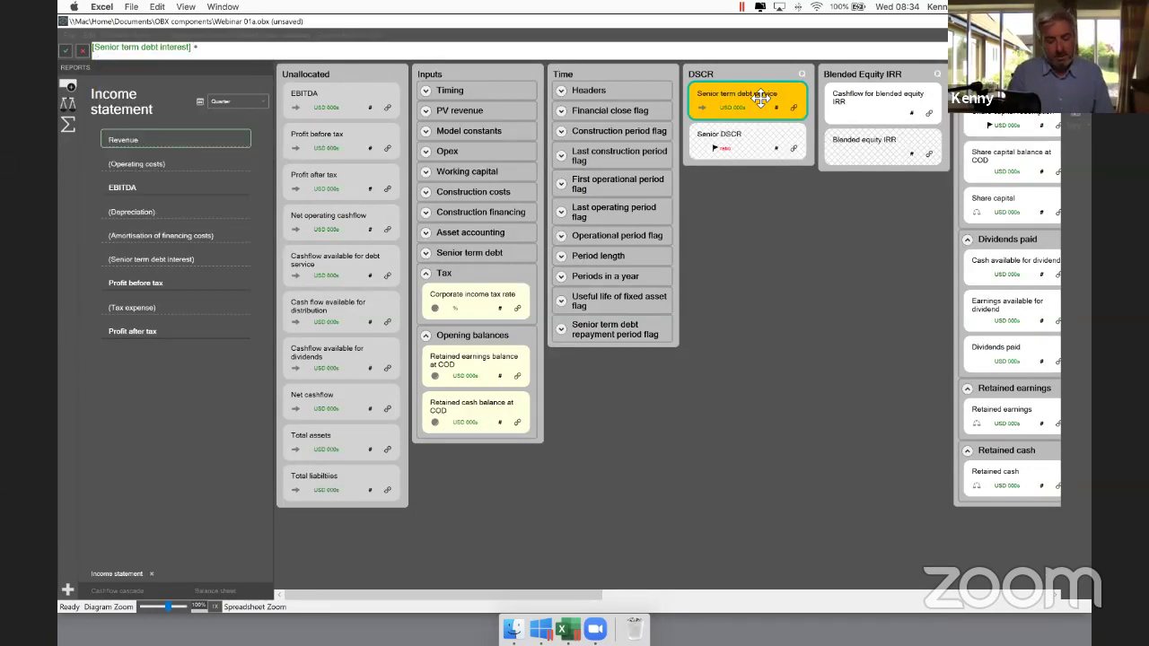
{"action": "type", "text": "["}
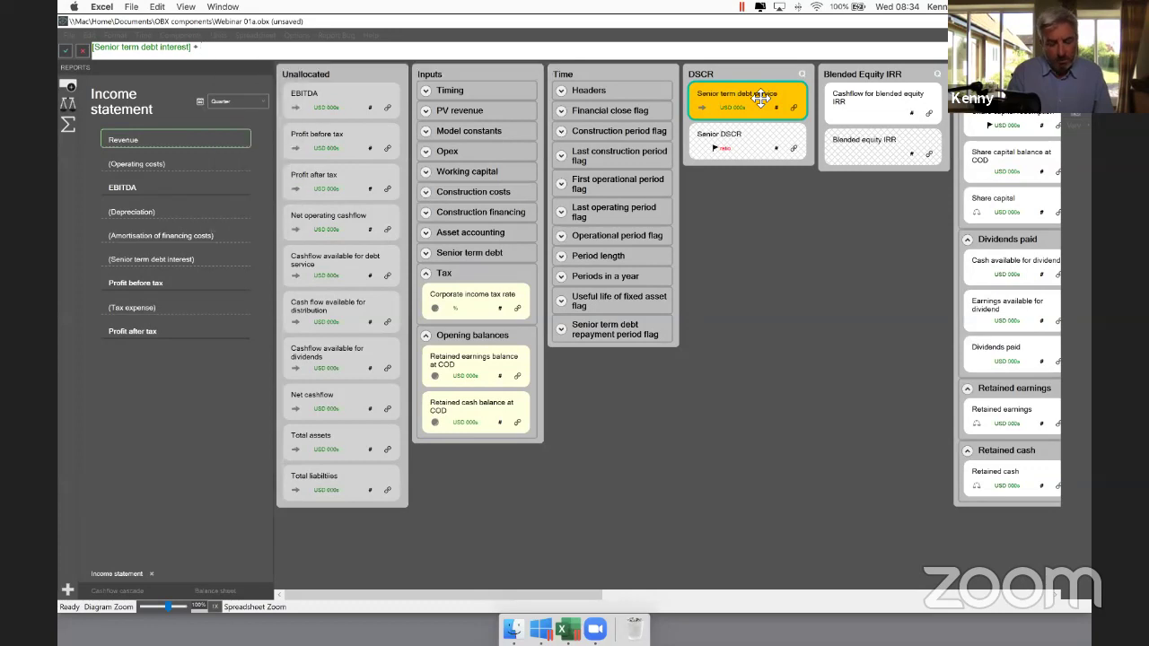
{"action": "type", "text": "senior"}
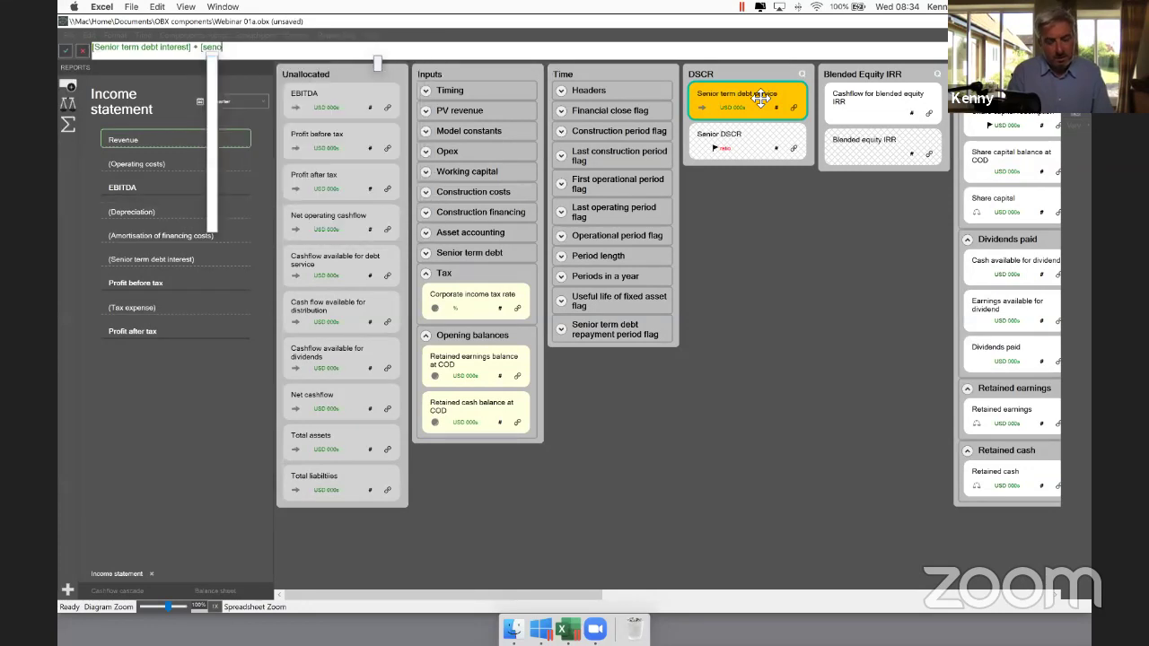
{"action": "key", "text": "BackSpace"}
{"action": "type", "text": "ior ter"}
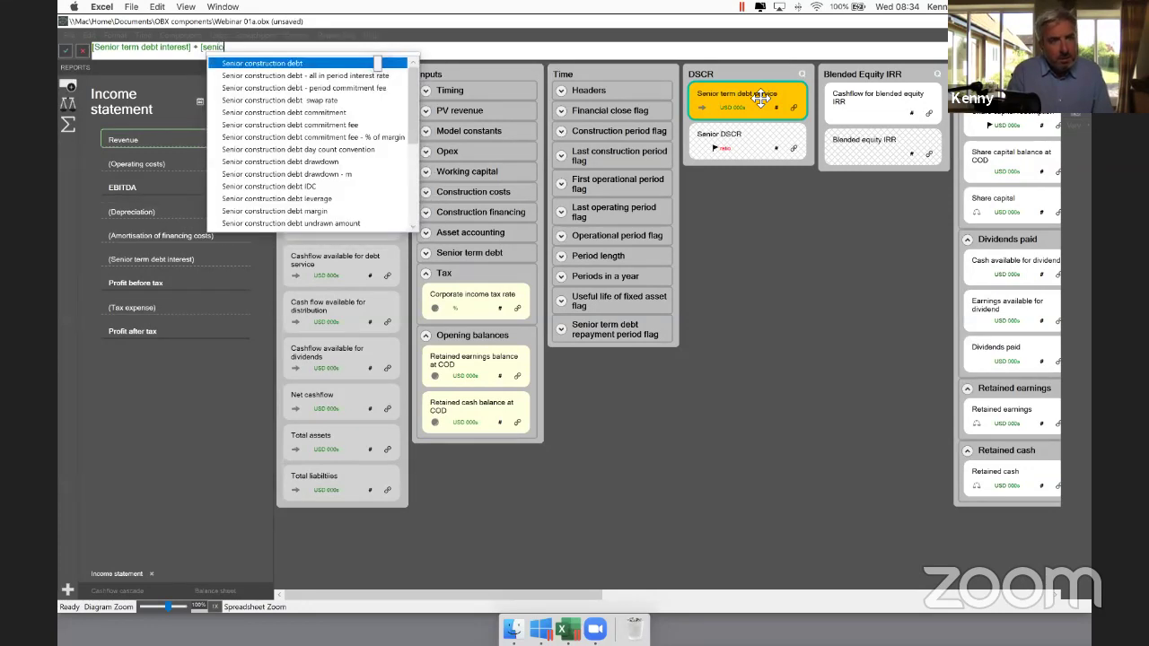
{"action": "key", "text": "Down"}
{"action": "key", "text": "Down"}
{"action": "key", "text": "Down"}
{"action": "key", "text": "Down"}
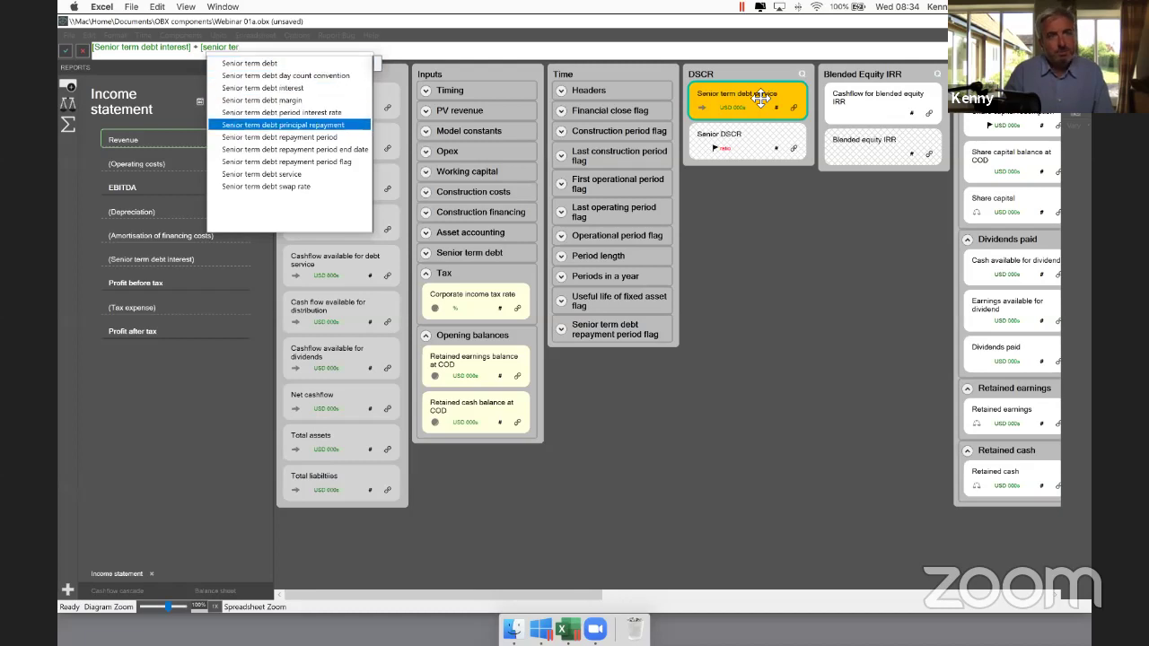
{"action": "key", "text": "Return"}
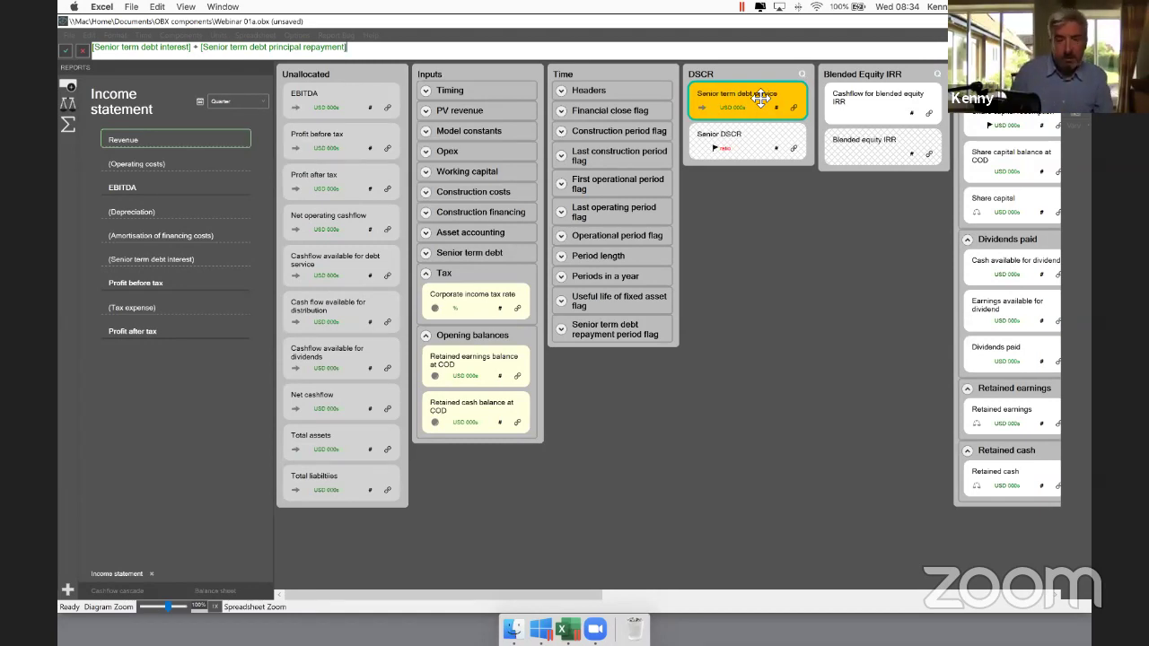
{"action": "key", "text": "Return"}
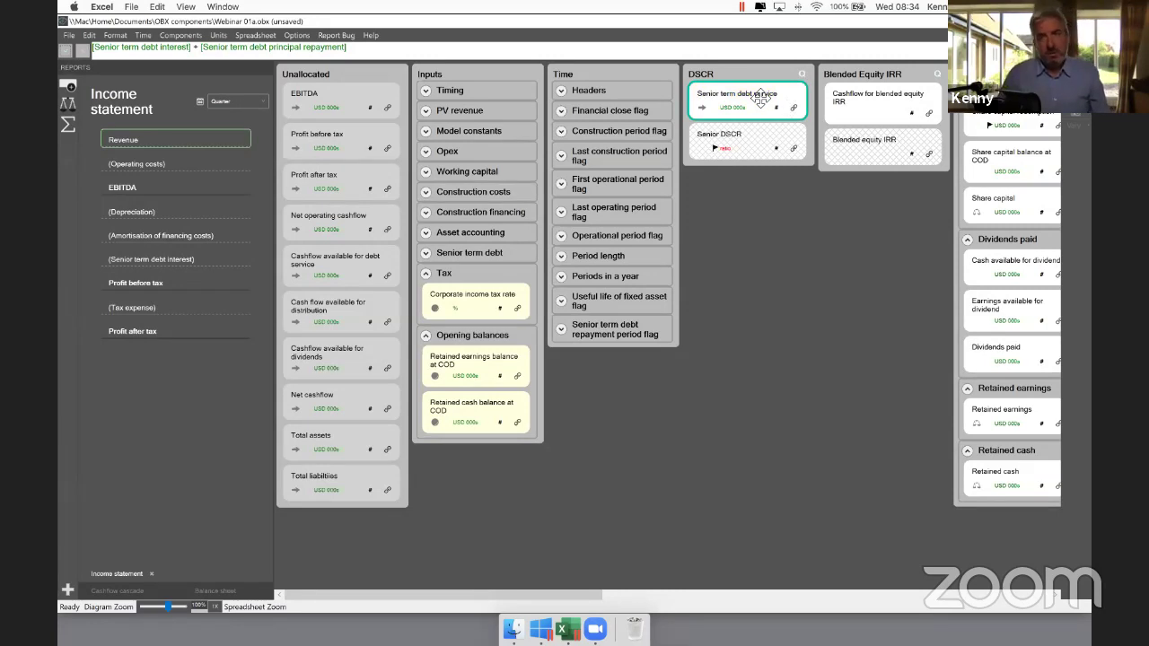
Step: Group Senior term debt service and Senior DSCR into a new section named Period DSCR
{"action": "left_click", "coordinate": [760, 103]}
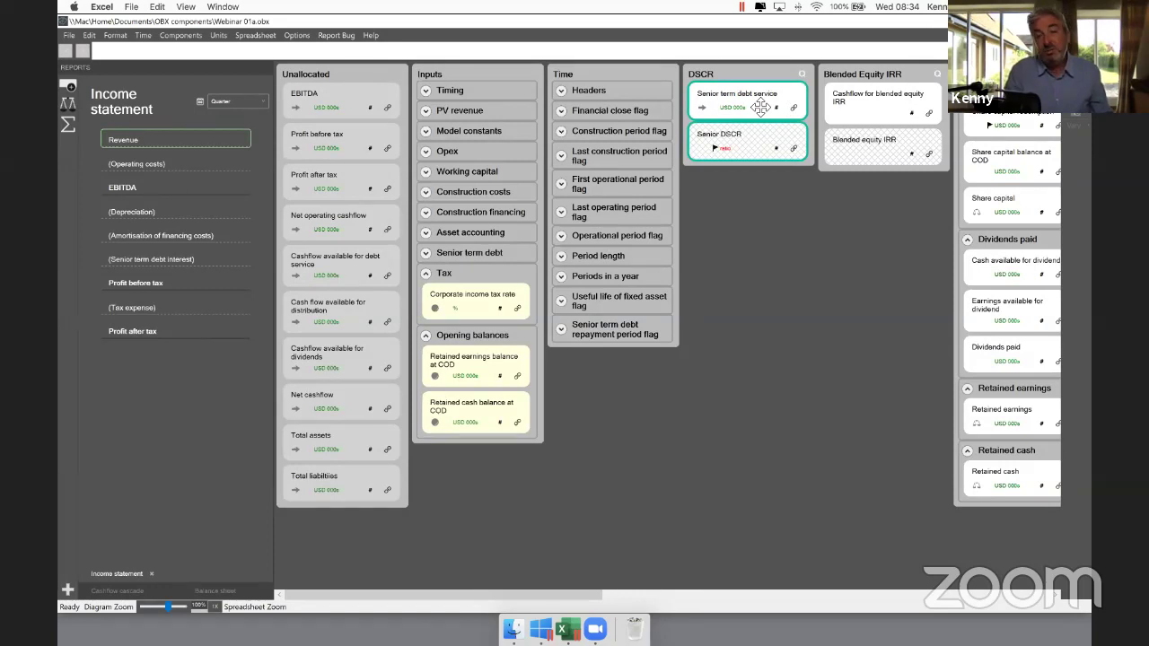
{"action": "key", "text": "ctrl+g"}
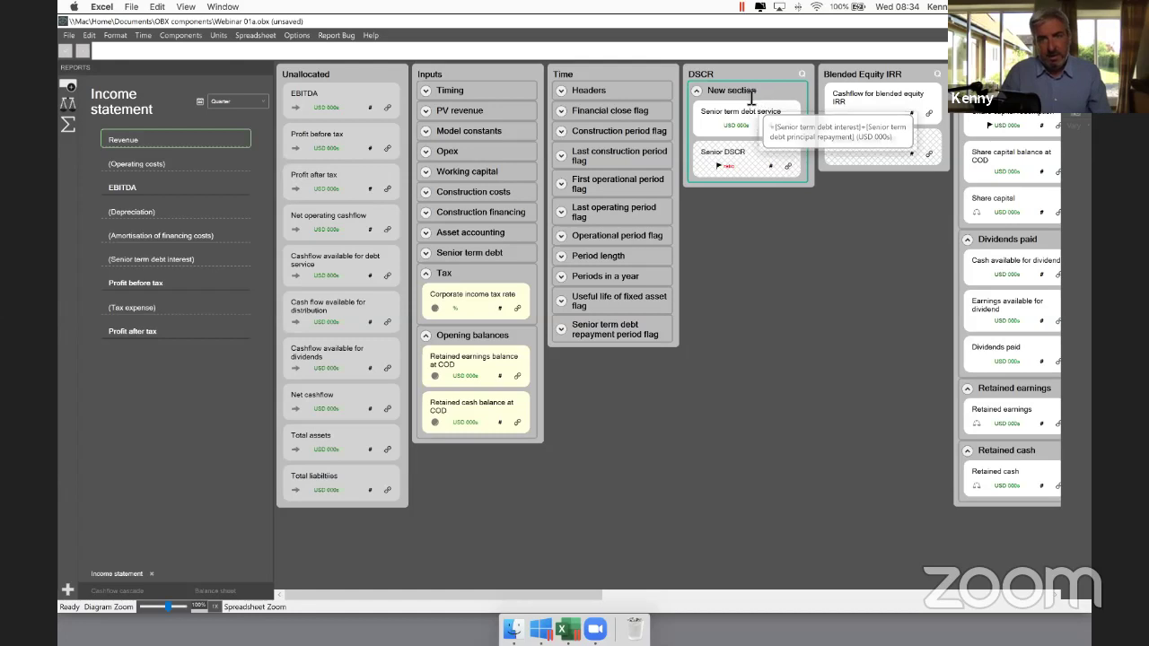
{"action": "double_click", "coordinate": [749, 92]}
{"action": "type", "text": "Period DSCR"}
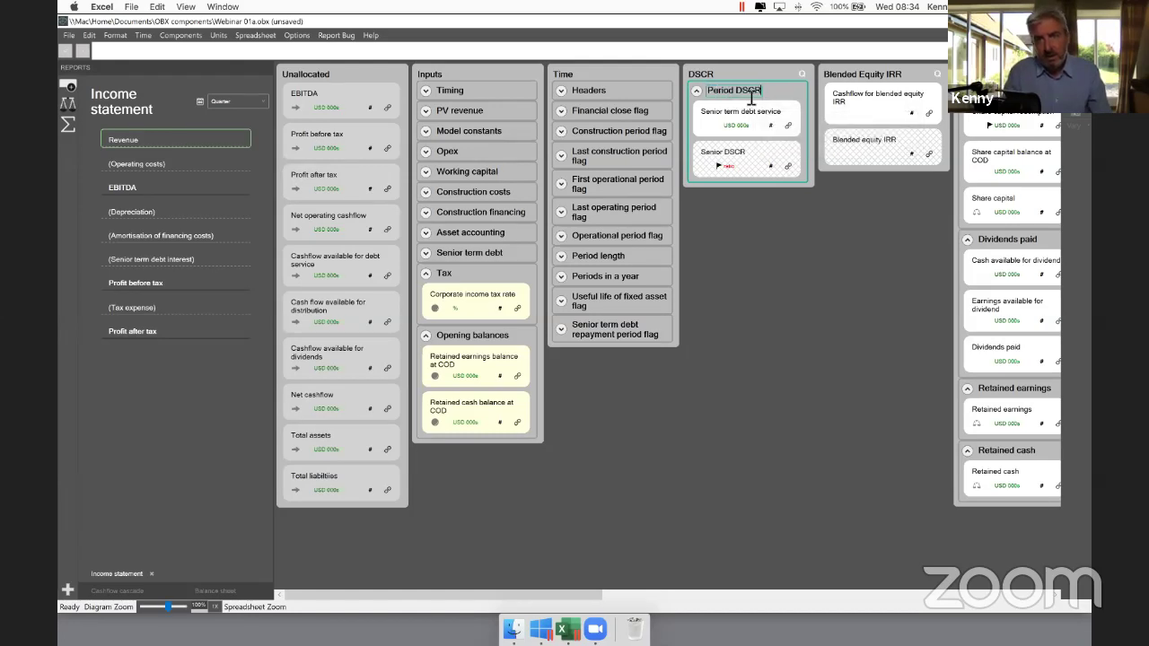
Step: Group the two items on the Blended Equity IRR sheet into a new section named Equity IRR
{"action": "left_click", "coordinate": [862, 101]}
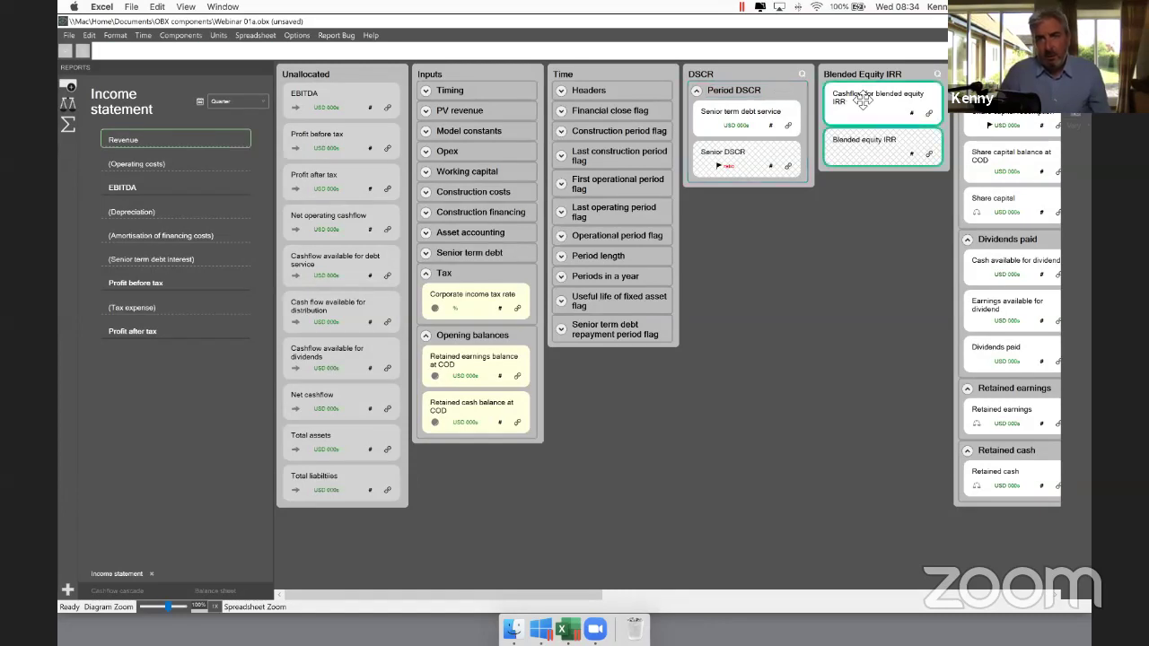
{"action": "key", "text": "ctrl+g"}
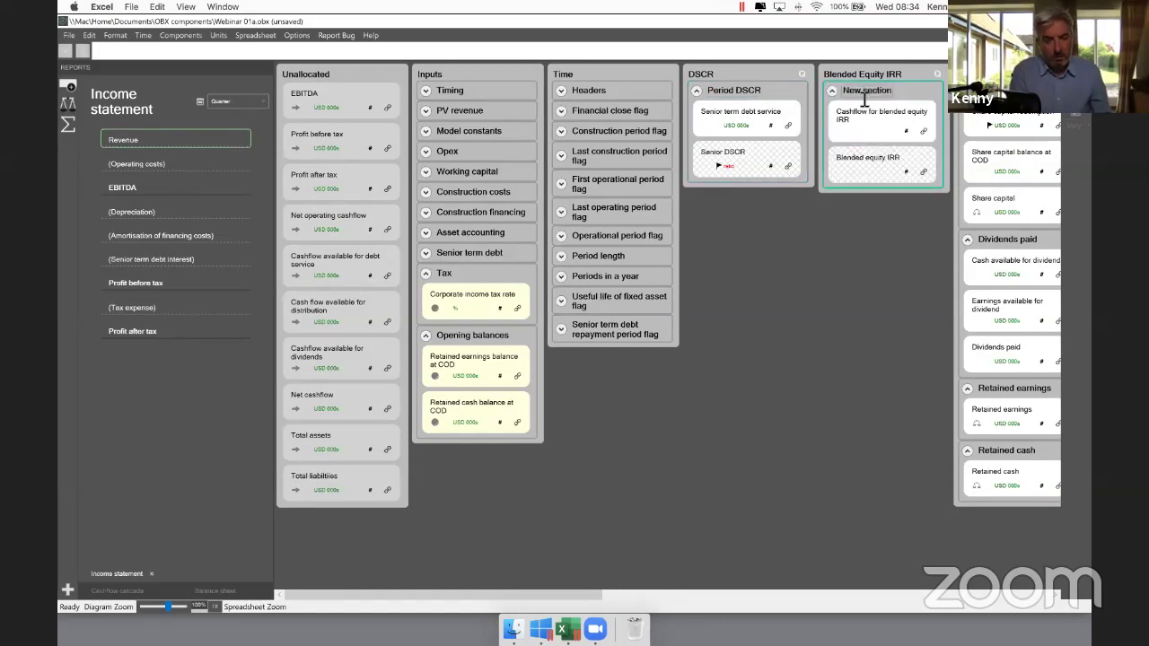
{"action": "type", "text": "Equity IRR"}
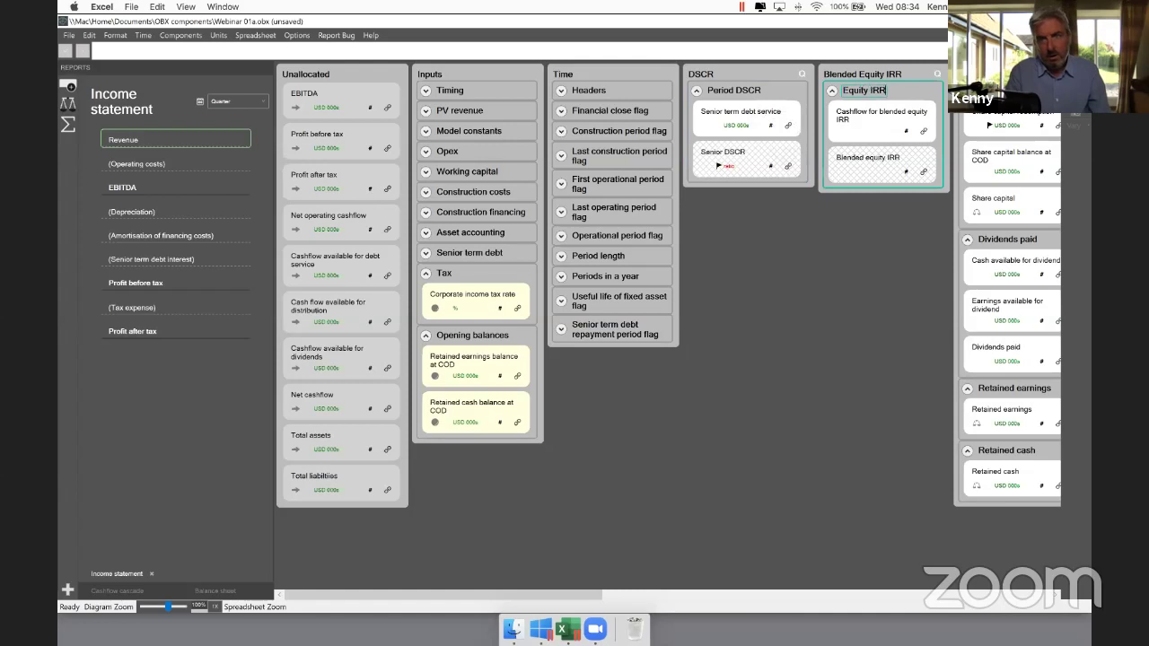
{"action": "key", "text": "Return"}
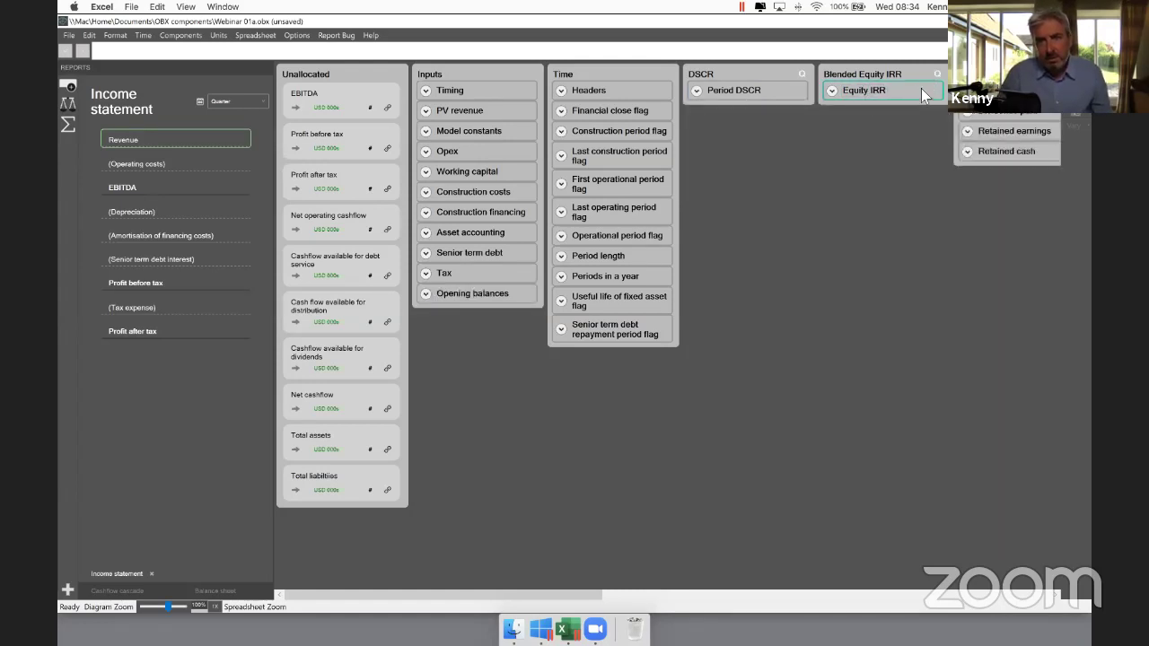
Step: Move the Equity IRR section above Period DSCR on the DSCR sheet and delete the emptied Blended Equity IRR sheet
{"action": "left_click_drag", "start_coordinate": [924, 90], "coordinate": [921, 87]}
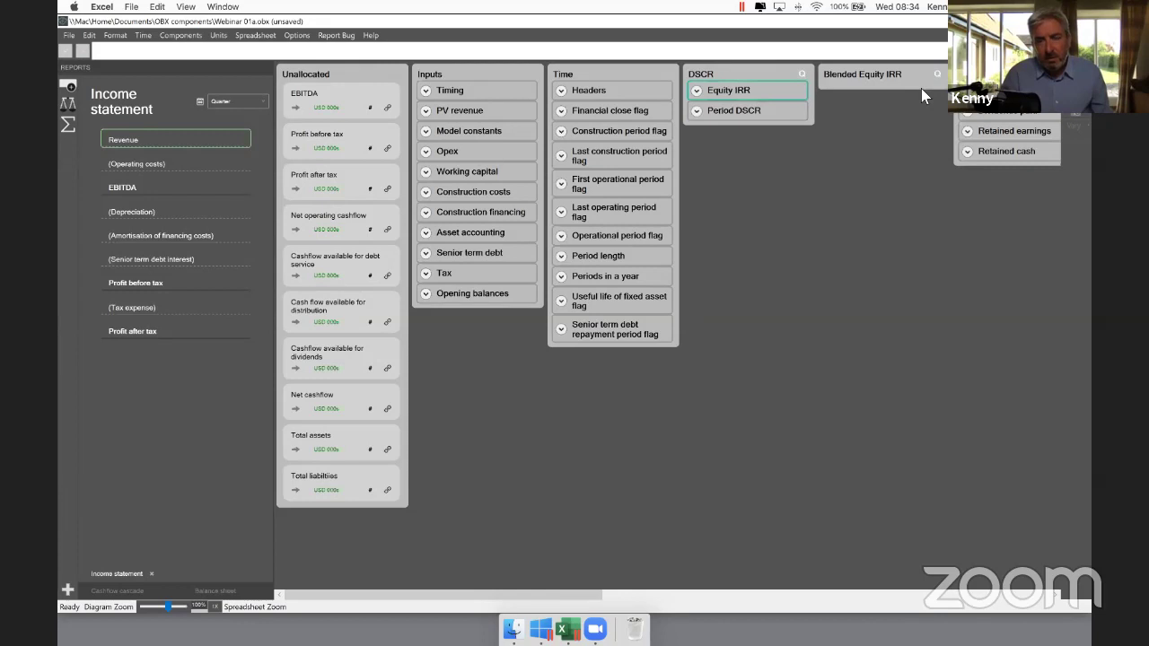
{"action": "left_click", "coordinate": [918, 79]}
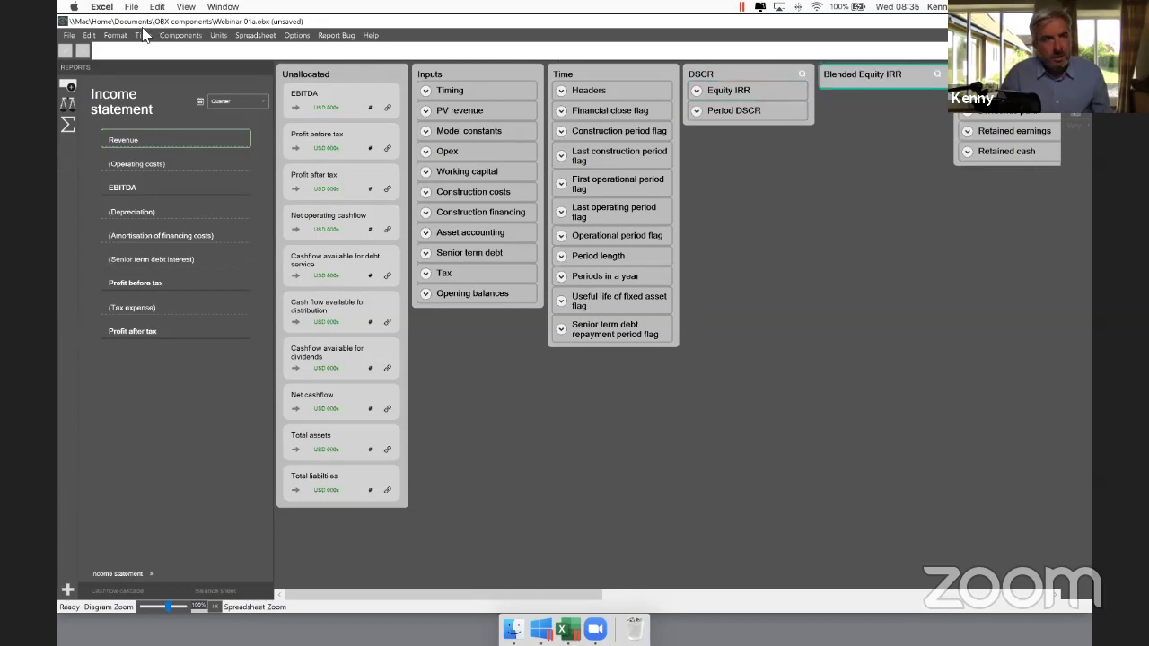
{"action": "left_click", "coordinate": [89, 35]}
{"action": "left_click", "coordinate": [97, 68]}
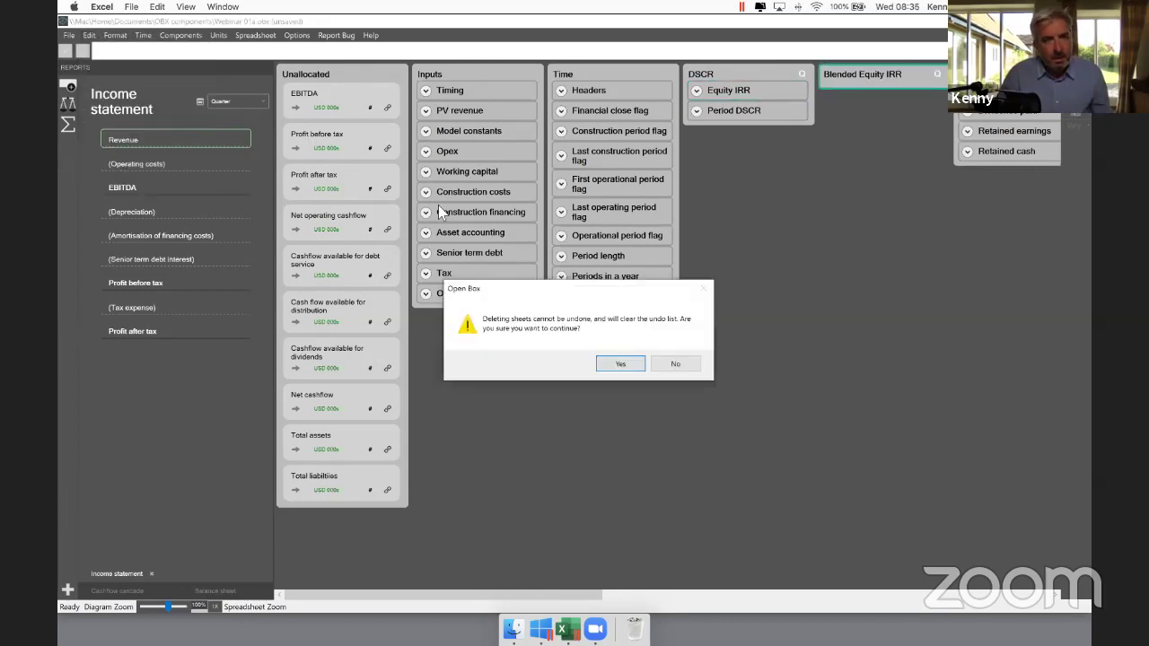
{"action": "left_click", "coordinate": [620, 362]}
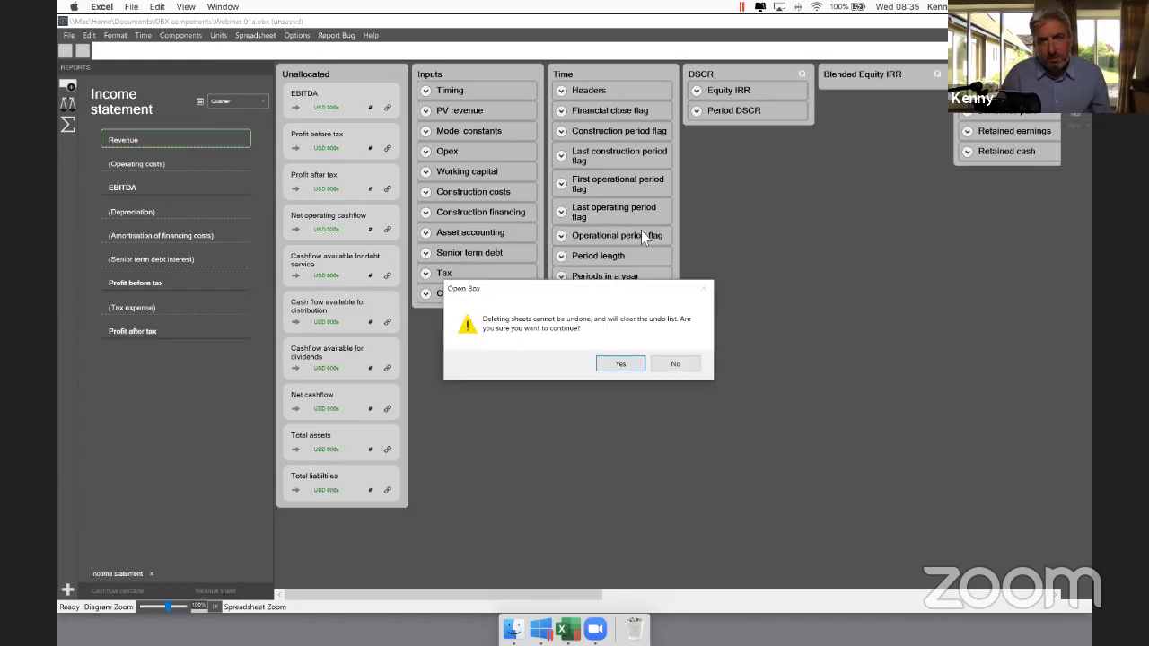
{"action": "left_click", "coordinate": [619, 363]}
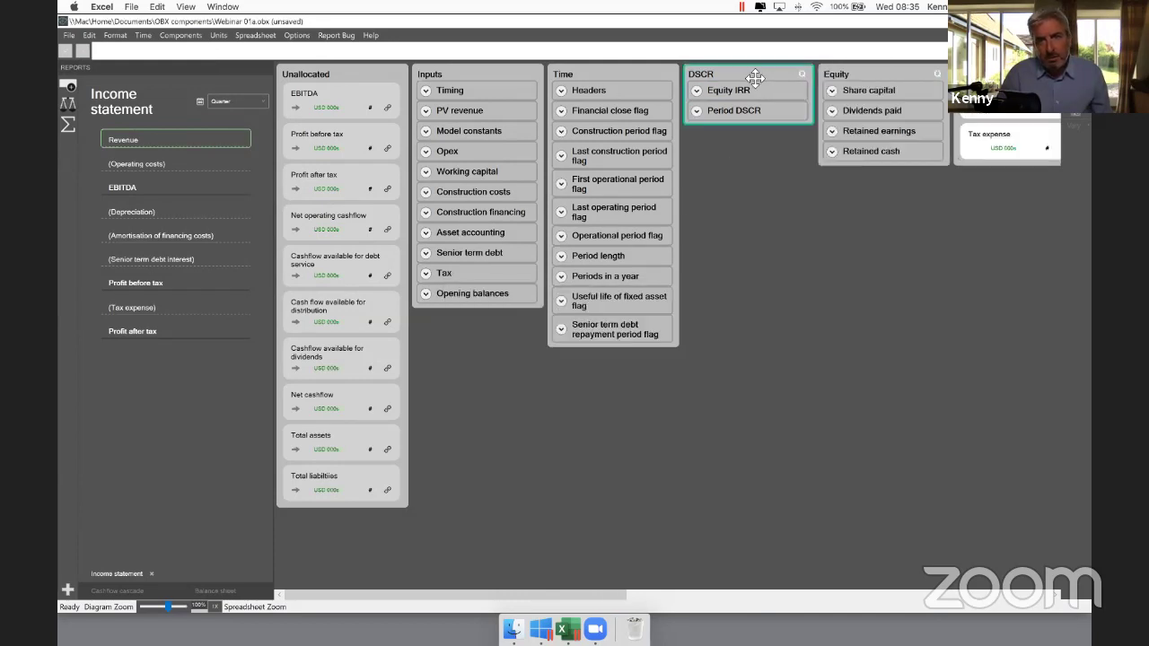
Step: Rename the DSCR sheet as Metrics
{"action": "left_click", "coordinate": [755, 78]}
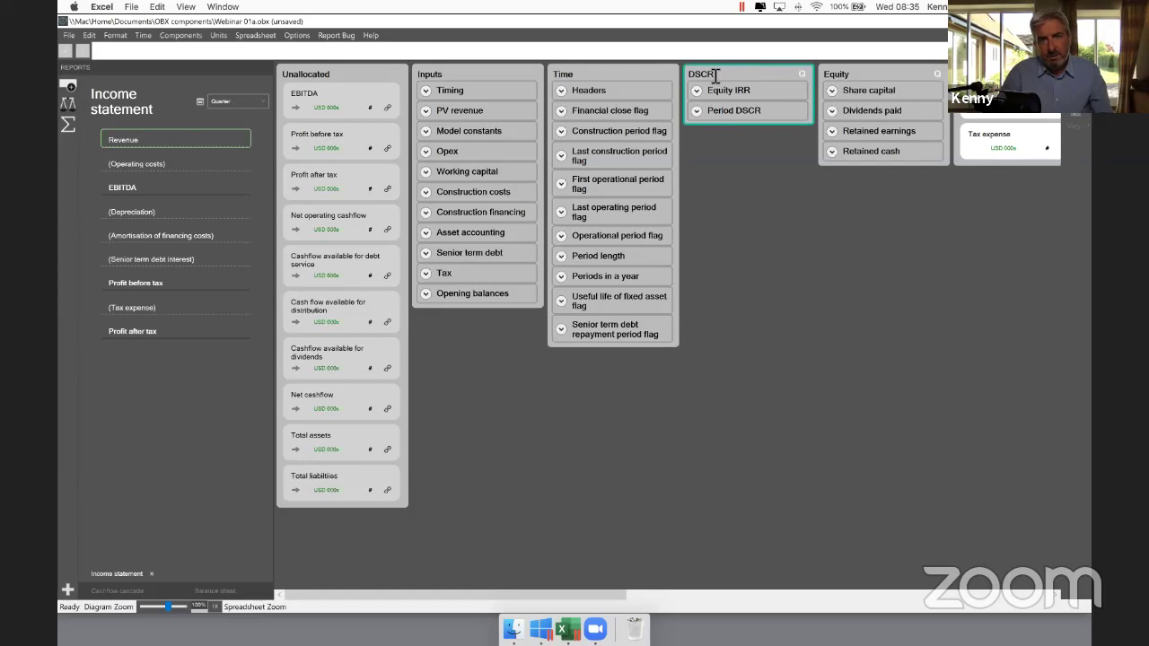
{"action": "double_click", "coordinate": [716, 76]}
{"action": "type", "text": "Metric"}
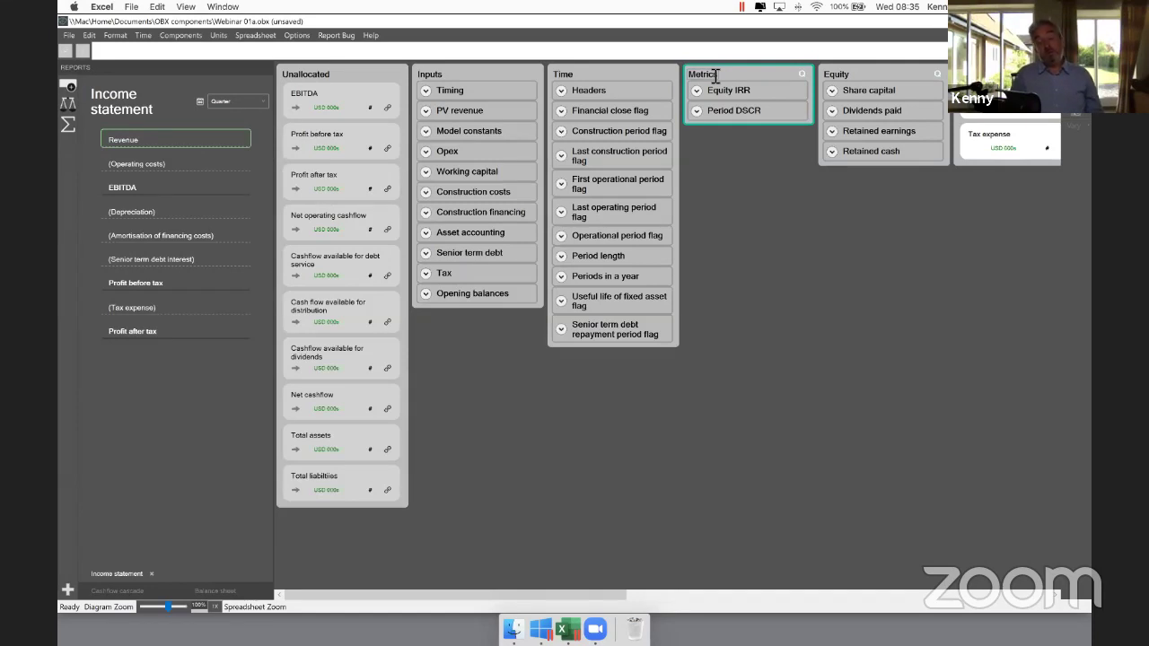
{"action": "type", "text": "s"}
{"action": "key", "text": "Return"}
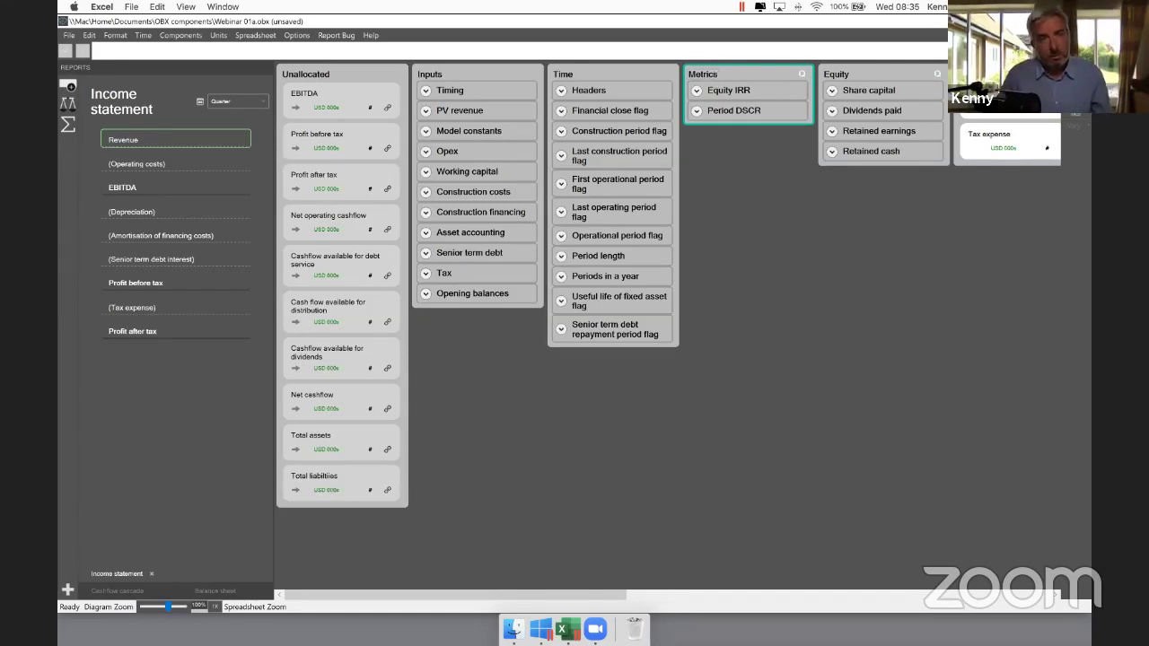
{"action": "left_click", "coordinate": [476, 390]}
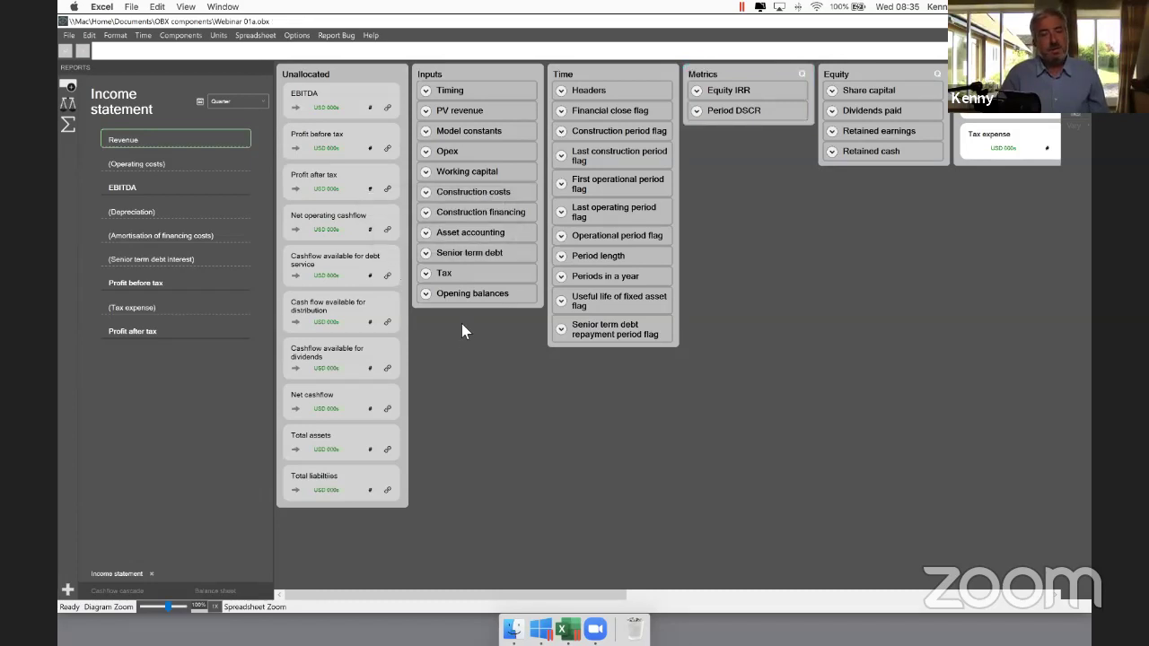
Step: Export the model to Excel, ignoring each unused item such as Hours in period, Sources of funds and Blended equity IRR
{"action": "left_click", "coordinate": [256, 37]}
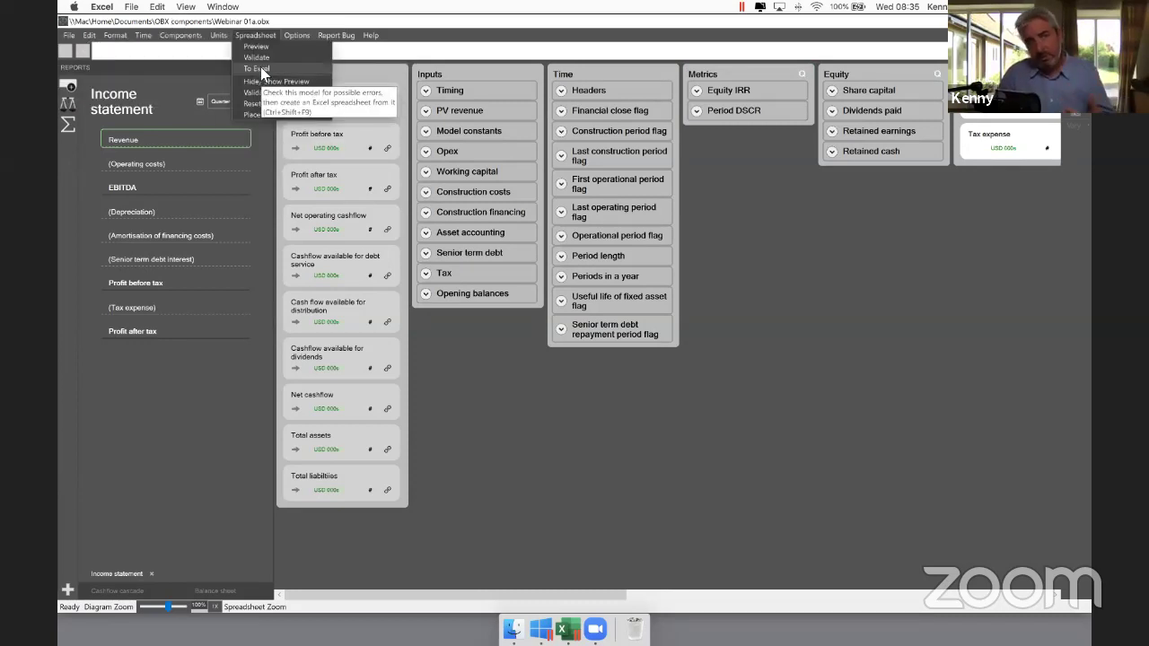
{"action": "left_click", "coordinate": [256, 68]}
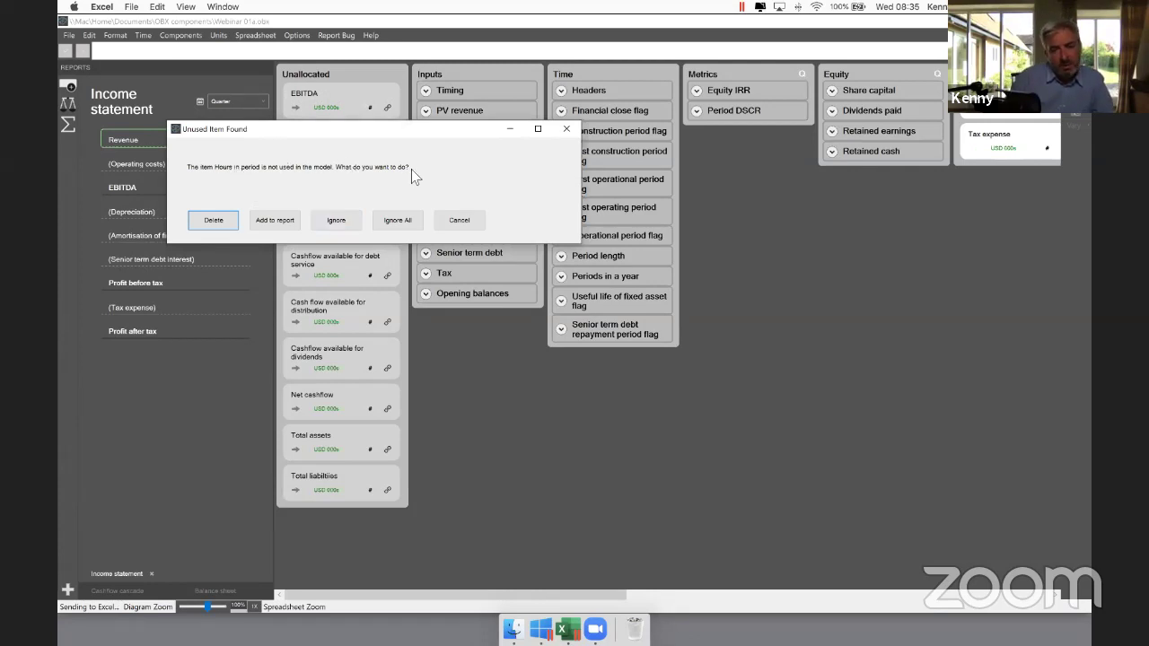
{"action": "left_click", "coordinate": [332, 217]}
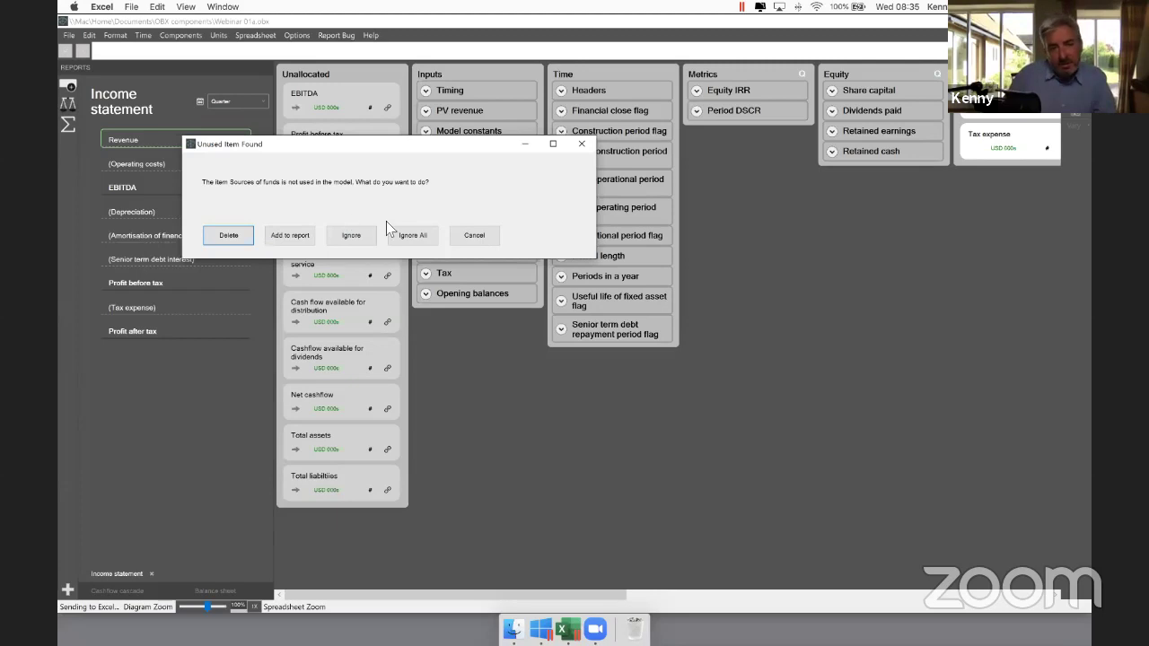
{"action": "left_click", "coordinate": [355, 235]}
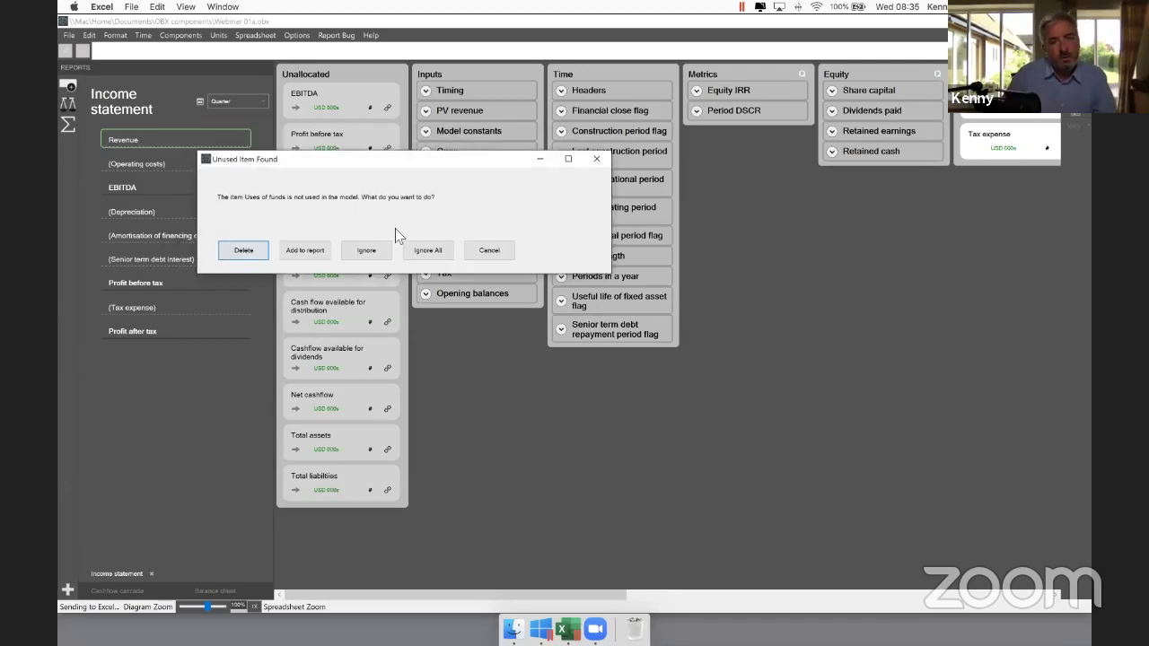
{"action": "left_click", "coordinate": [371, 251]}
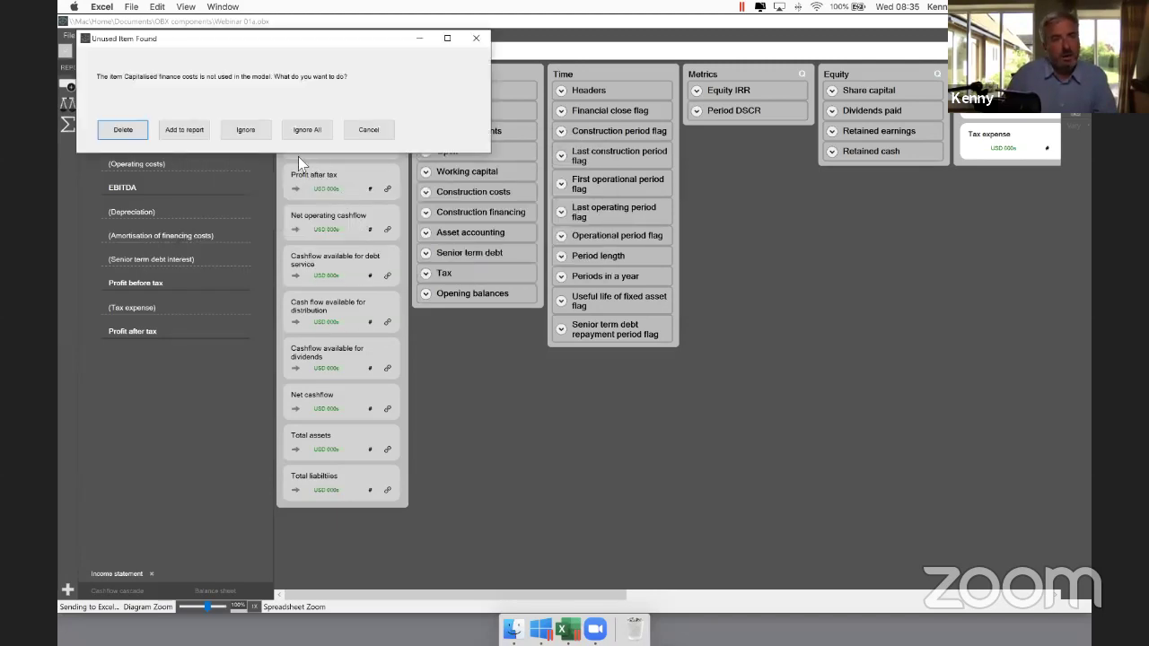
{"action": "left_click", "coordinate": [242, 129]}
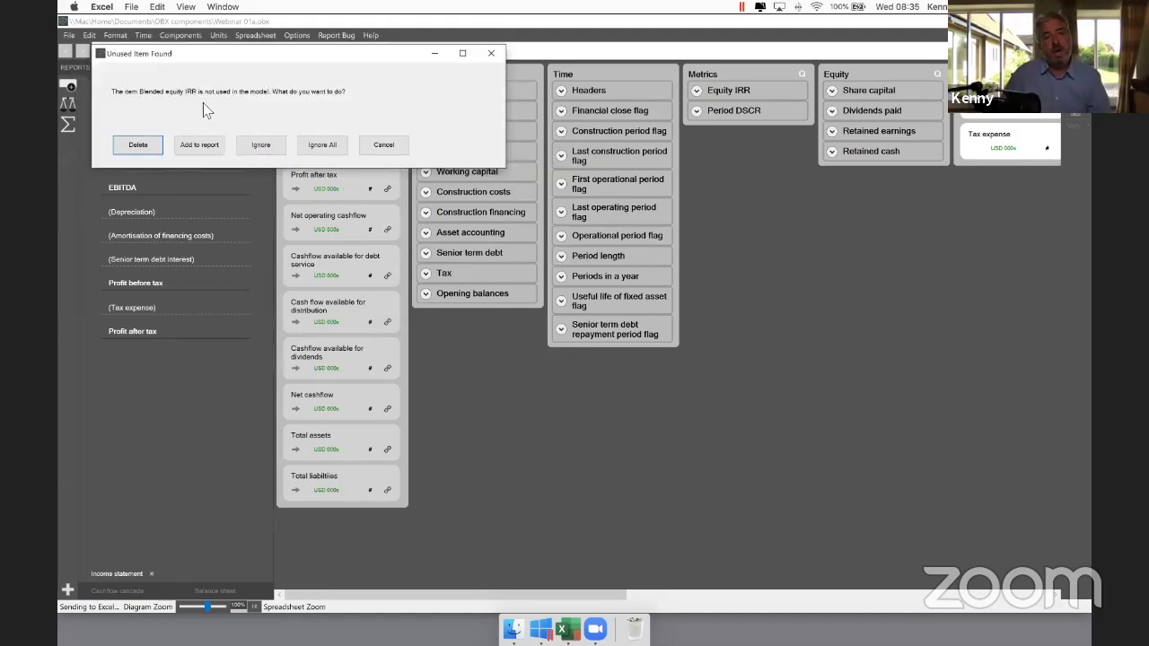
{"action": "left_click", "coordinate": [260, 146]}
{"action": "left_click", "coordinate": [273, 158]}
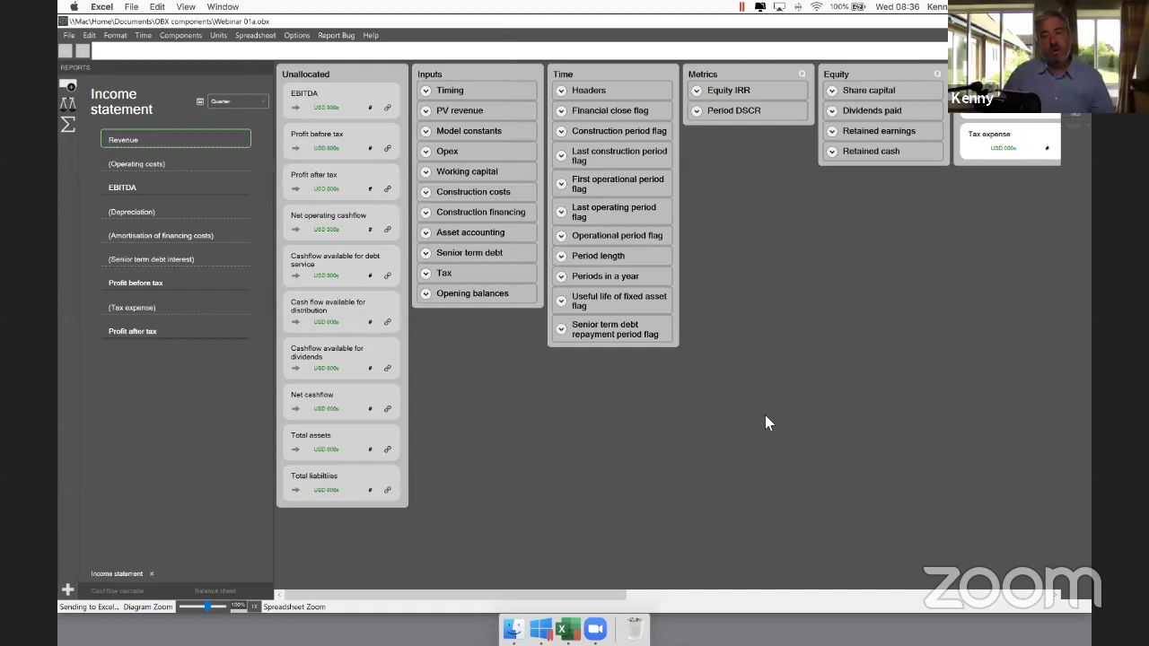
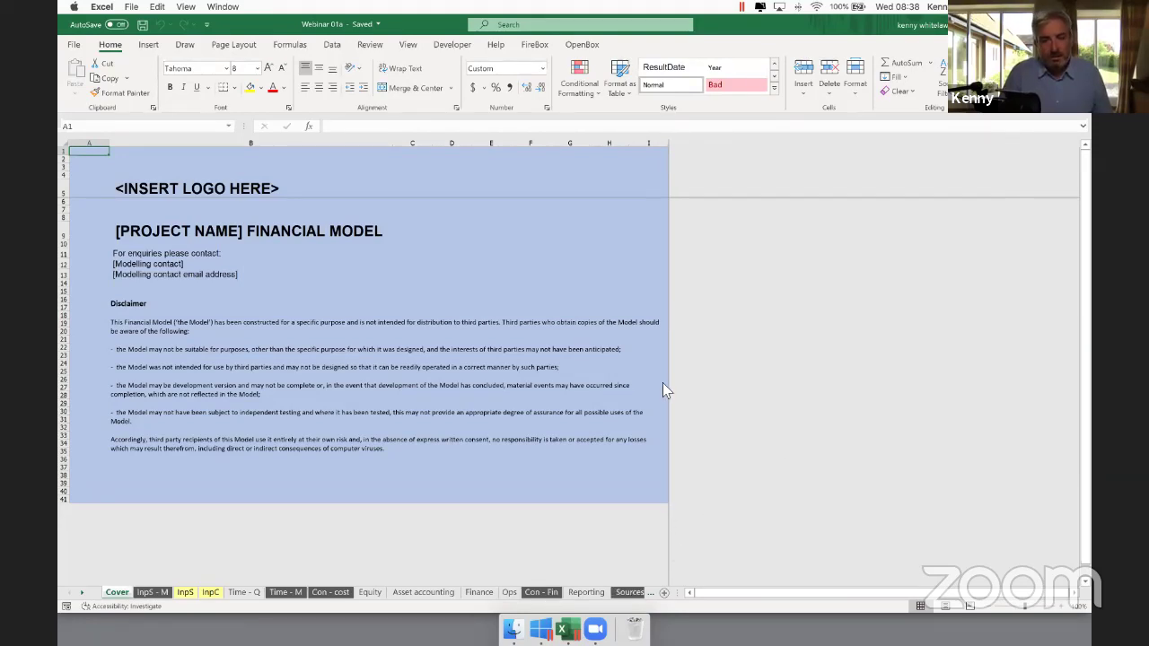
Step: Look through the generated workbook's sheets from Asset accounting through Tax to the Report sheet
{"action": "left_click", "coordinate": [429, 590]}
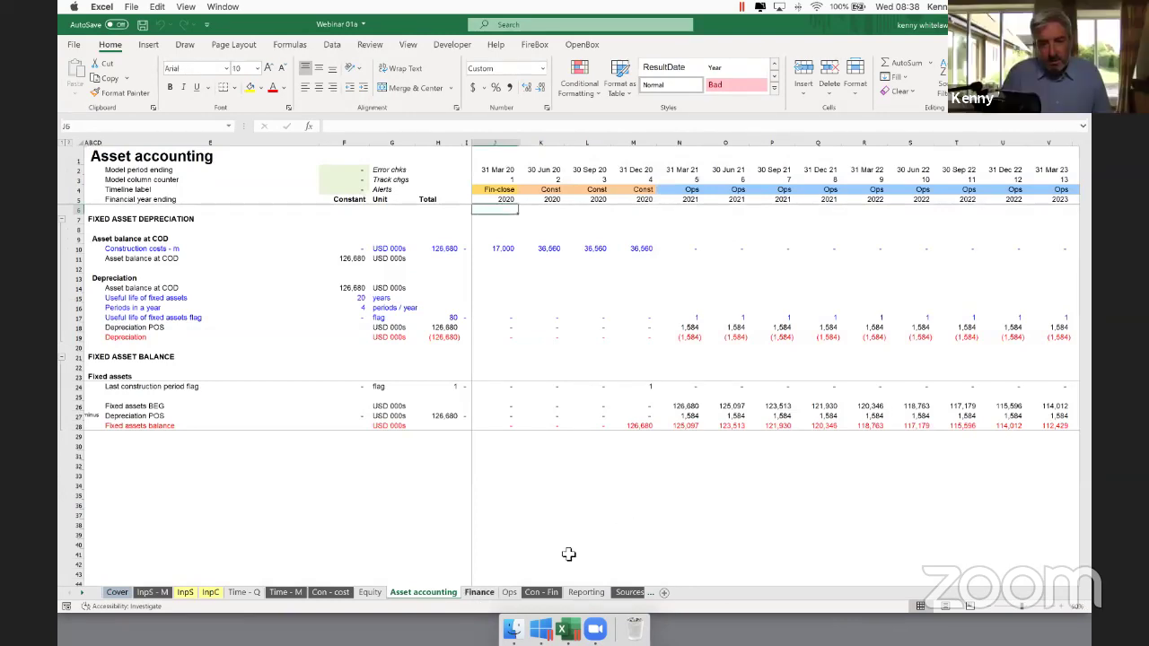
{"action": "key", "text": "ctrl+Page_Down"}
{"action": "key", "text": "ctrl+Page_Down"}
{"action": "key", "text": "ctrl+Page_Down"}
{"action": "key", "text": "ctrl+Page_Down"}
{"action": "key", "text": "ctrl+Page_Down"}
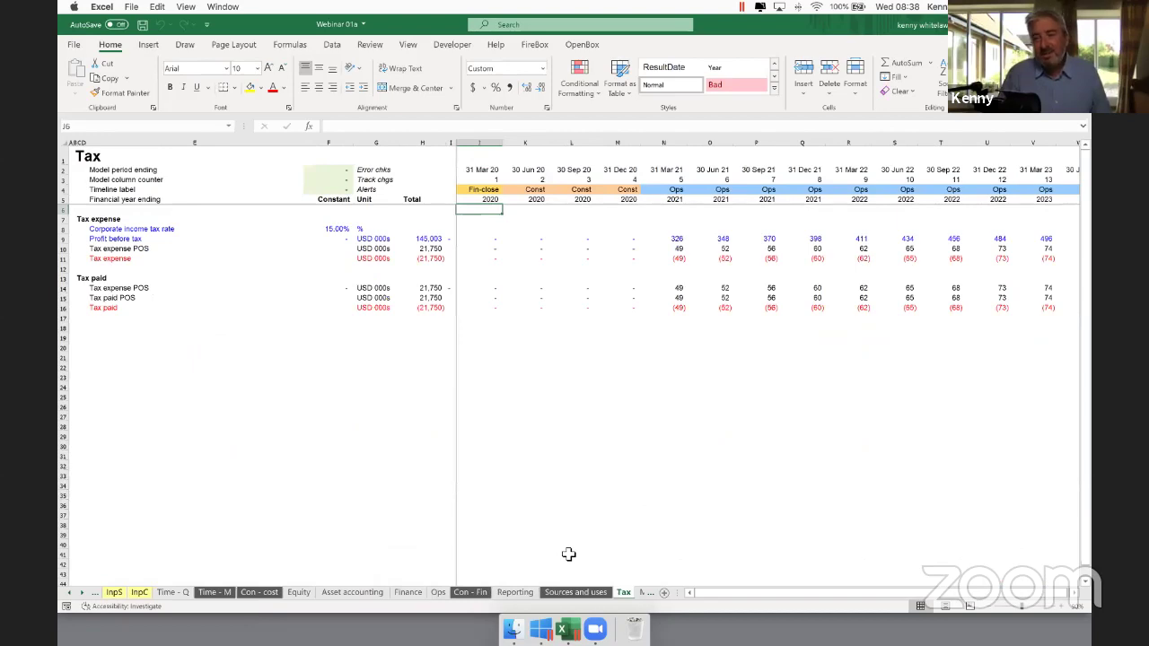
{"action": "key", "text": "ctrl+Page_Down"}
{"action": "key", "text": "ctrl+Page_Down"}
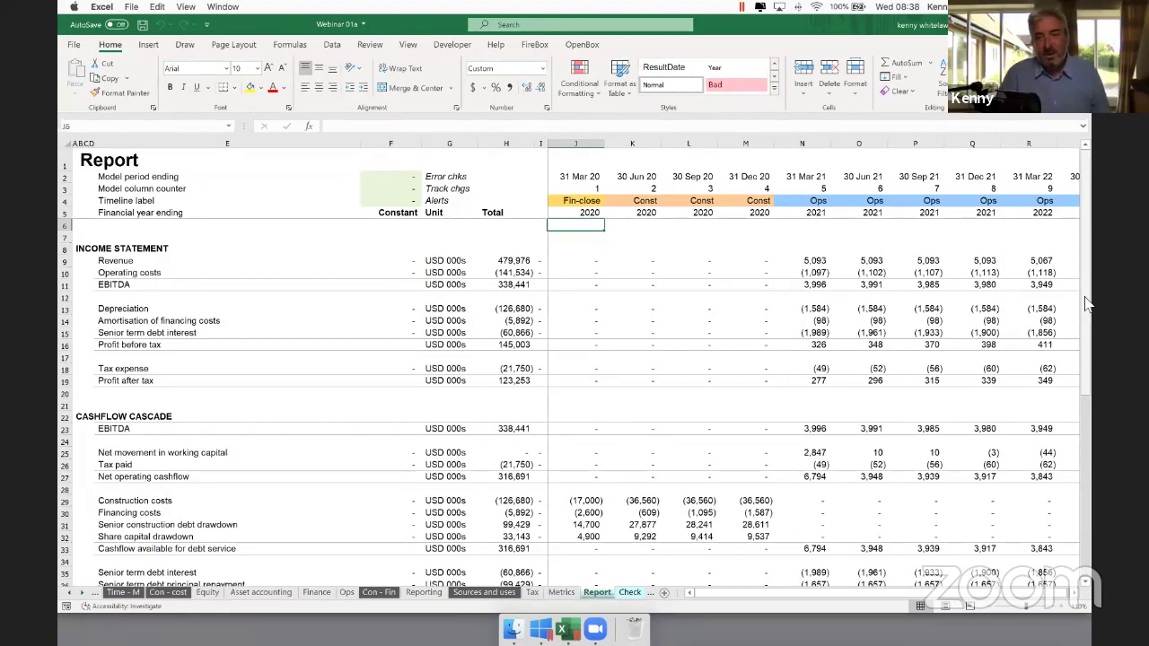
Step: Examine the income statement, cashflow cascade and balance sheet on the Report sheet
{"action": "left_click_drag", "start_coordinate": [1086, 306], "coordinate": [1093, 545]}
{"action": "scroll", "coordinate": [790, 475], "scroll_direction": "down", "scroll_amount": 2}
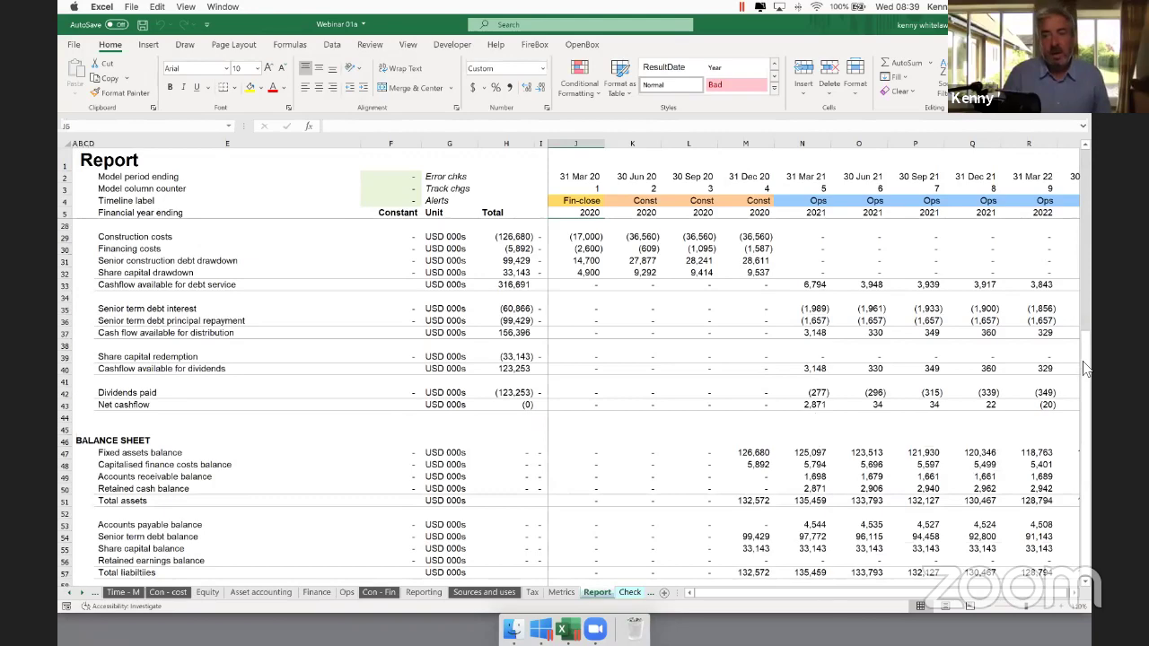
{"action": "scroll", "coordinate": [1086, 262], "scroll_direction": "up", "scroll_amount": 2}
{"action": "scroll", "coordinate": [596, 390], "scroll_direction": "up", "scroll_amount": 6}
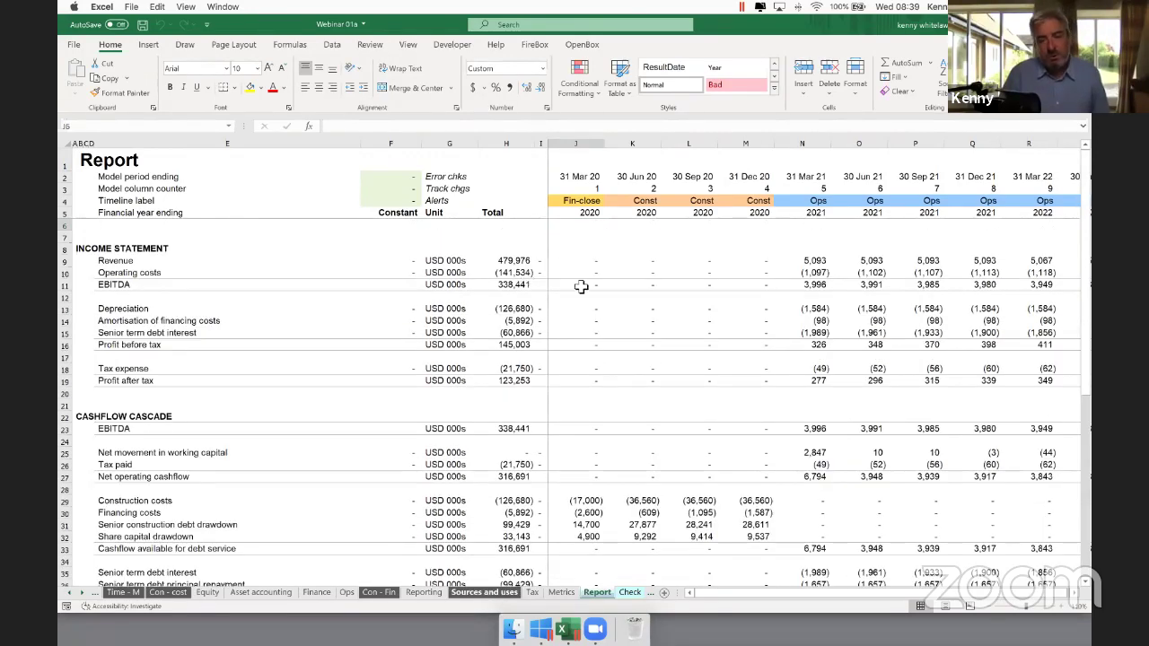
Step: Format the Blended equity IRR result on the Metrics sheet as a percentage with two decimals
{"action": "key", "text": "ctrl+Page_Up"}
{"action": "key", "text": "ctrl+Page_Up"}
{"action": "key", "text": "ctrl+Page_Up"}
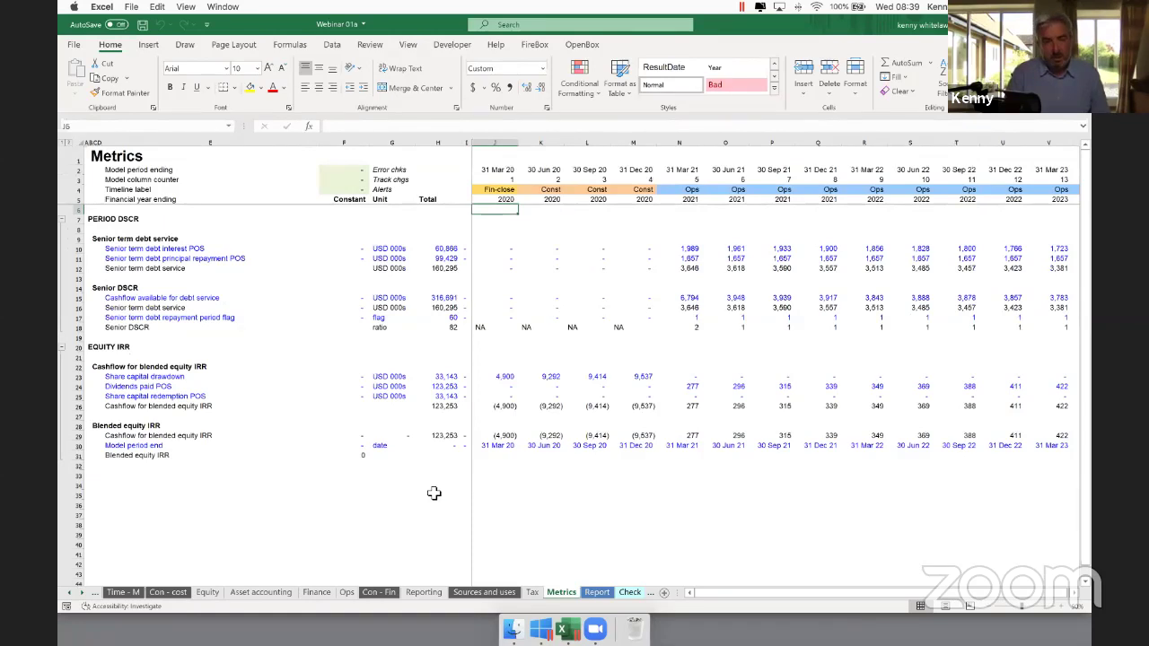
{"action": "key", "text": "Up"}
{"action": "key", "text": "Up"}
{"action": "key", "text": "Up"}
{"action": "key", "text": "Up"}
{"action": "key", "text": "Up"}
{"action": "key", "text": "Up"}
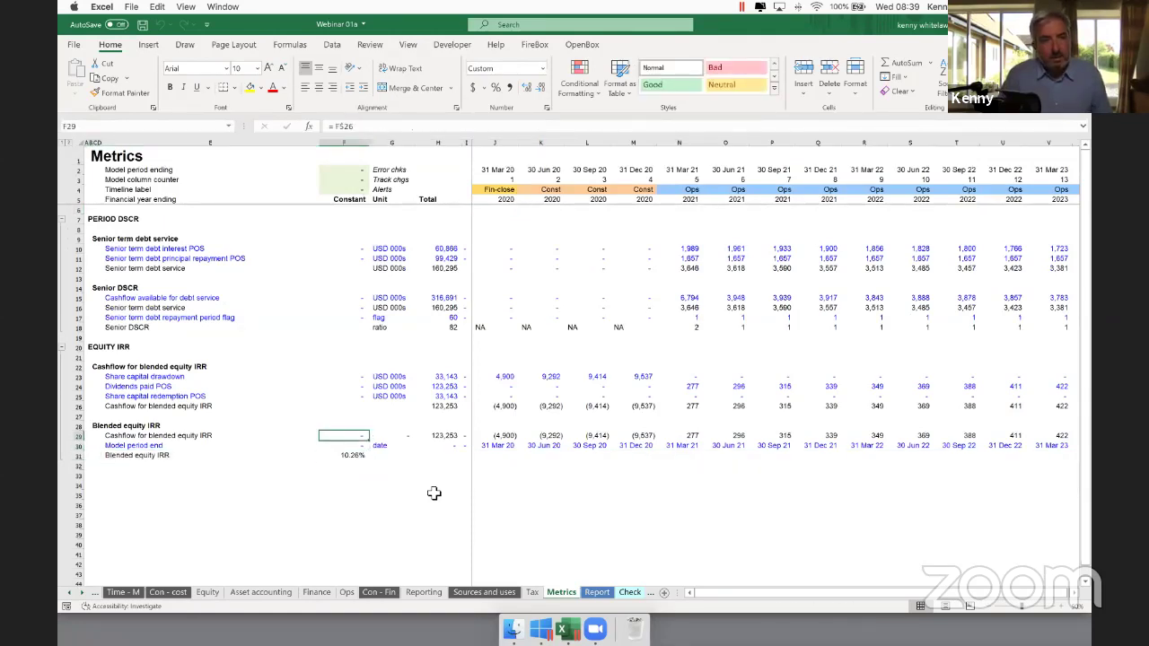
Step: Examine the cashflow available for debt service and debt service formulas in the Senior DSCR block for the 31 Mar 21 period
{"action": "key", "text": "Up"}
{"action": "key", "text": "Up"}
{"action": "key", "text": "Up"}
{"action": "key", "text": "Up"}
{"action": "key", "text": "Up"}
{"action": "key", "text": "Up"}
{"action": "key", "text": "Up"}
{"action": "key", "text": "Up"}
{"action": "key", "text": "Up"}
{"action": "key", "text": "Up"}
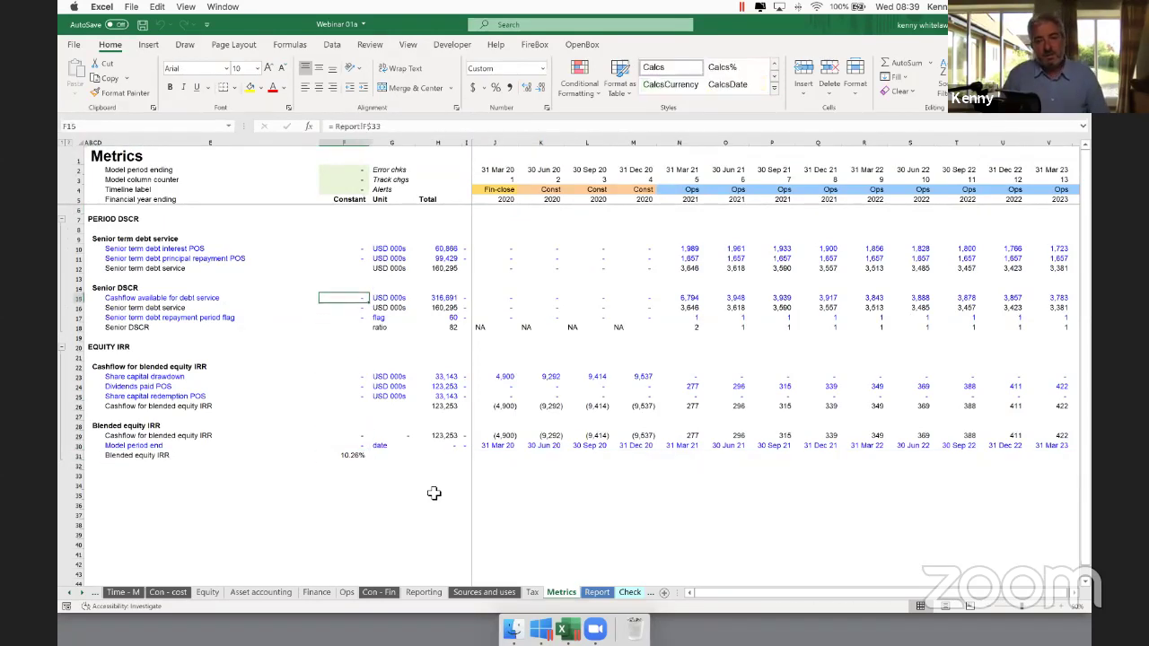
{"action": "key", "text": "Right"}
{"action": "key", "text": "Right"}
{"action": "key", "text": "Right"}
{"action": "key", "text": "Right"}
{"action": "key", "text": "Right"}
{"action": "key", "text": "Right"}
{"action": "key", "text": "Right"}
{"action": "key", "text": "Right"}
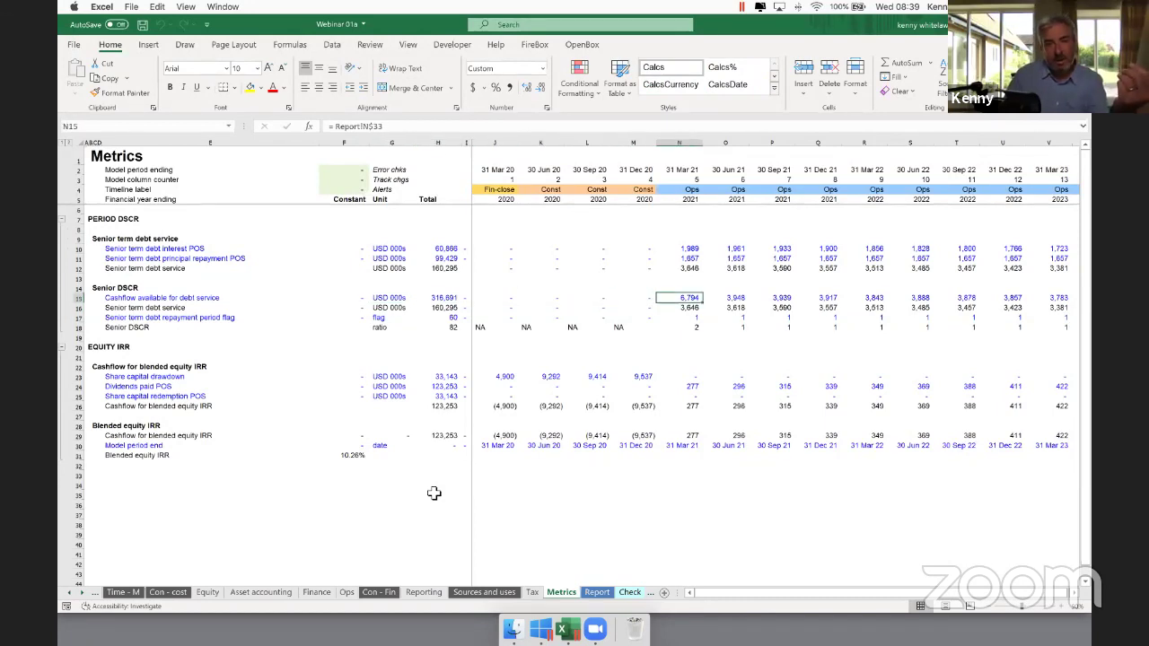
{"action": "key", "text": "Down"}
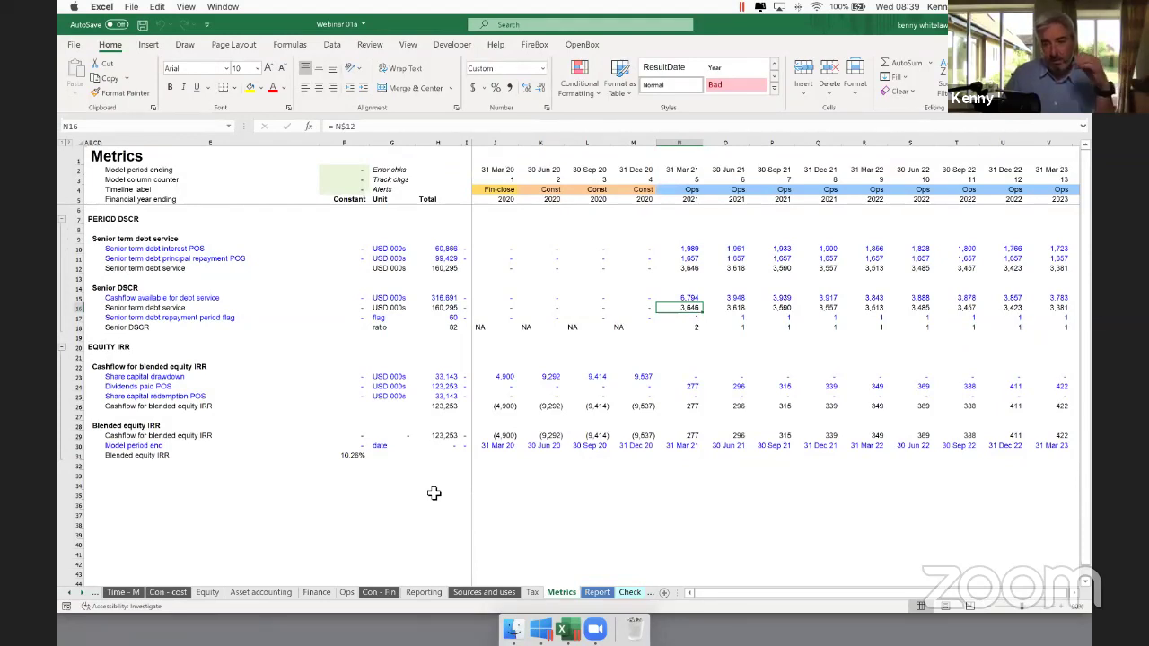
Step: Trace how senior term debt service for 31 Mar 21 is built from the interest and principal repayment rows
{"action": "key", "text": "Up"}
{"action": "key", "text": "Up"}
{"action": "key", "text": "Up"}
{"action": "key", "text": "Up"}
{"action": "key", "text": "Up"}
{"action": "key", "text": "Up"}
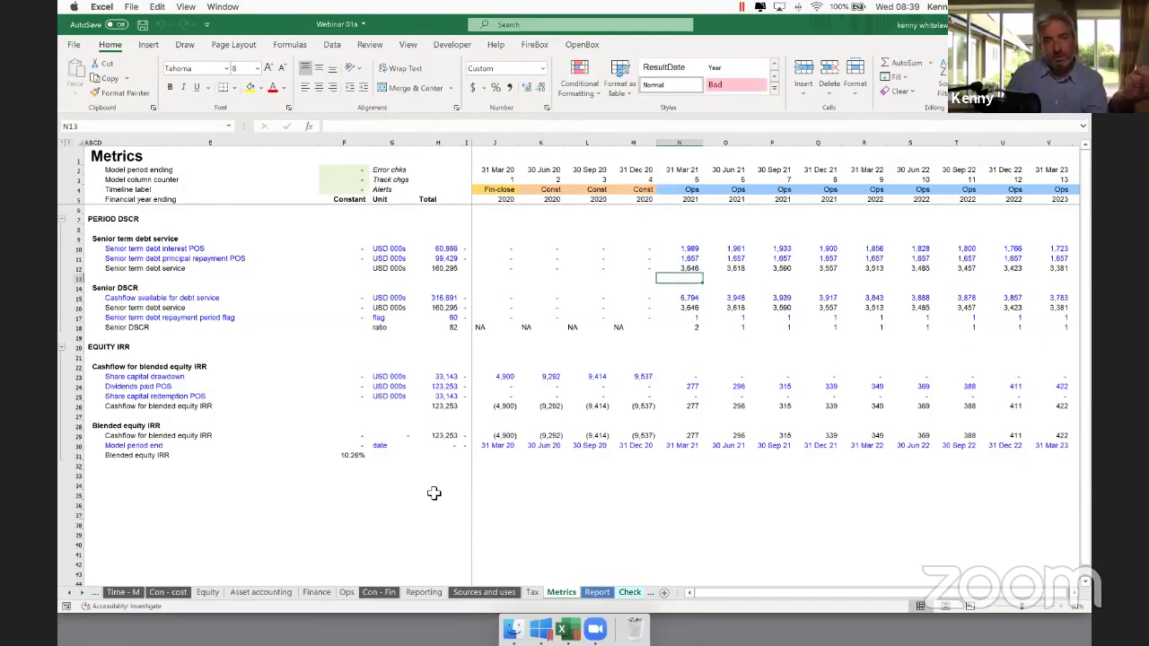
{"action": "key", "text": "Down"}
{"action": "key", "text": "Down"}
{"action": "key", "text": "Up"}
{"action": "key", "text": "Down"}
{"action": "key", "text": "Up"}
{"action": "key", "text": "Up"}
{"action": "key", "text": "Down"}
{"action": "key", "text": "Down"}
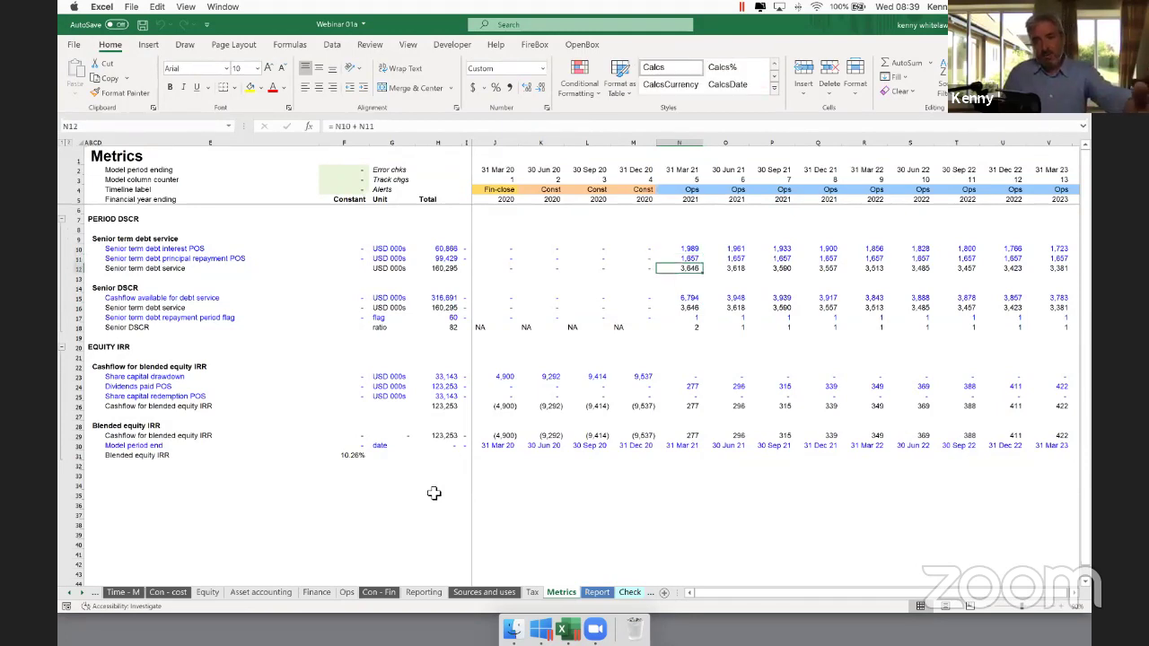
{"action": "key", "text": "Up"}
{"action": "key", "text": "Up"}
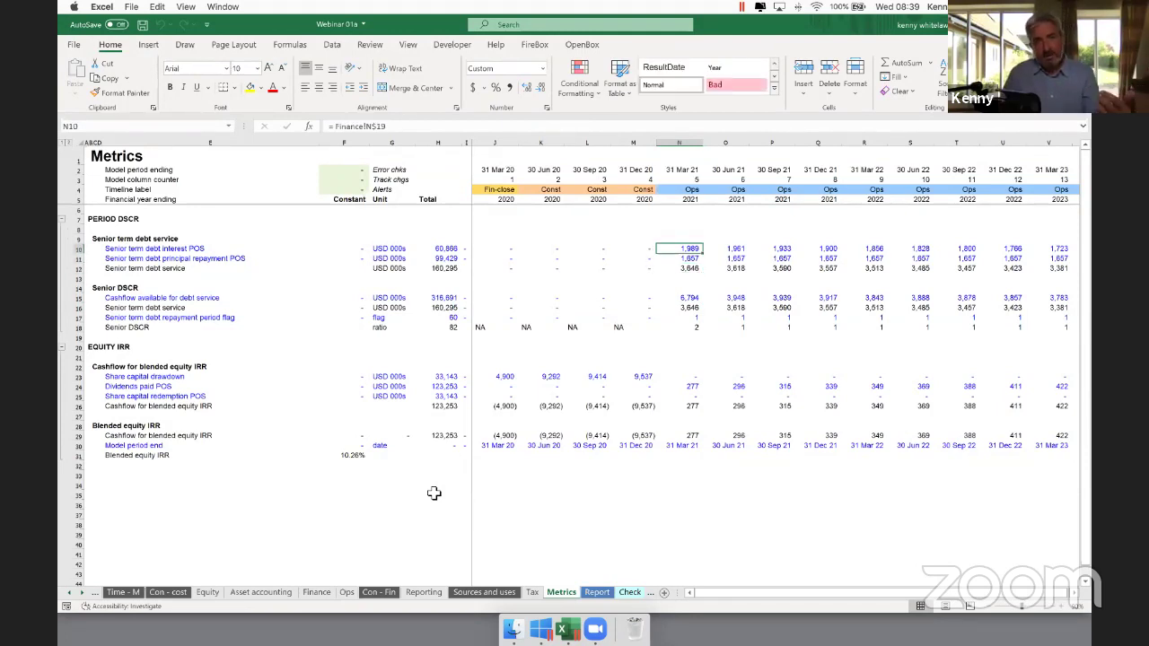
{"action": "key", "text": "Down"}
{"action": "key", "text": "Down"}
{"action": "key", "text": "Down"}
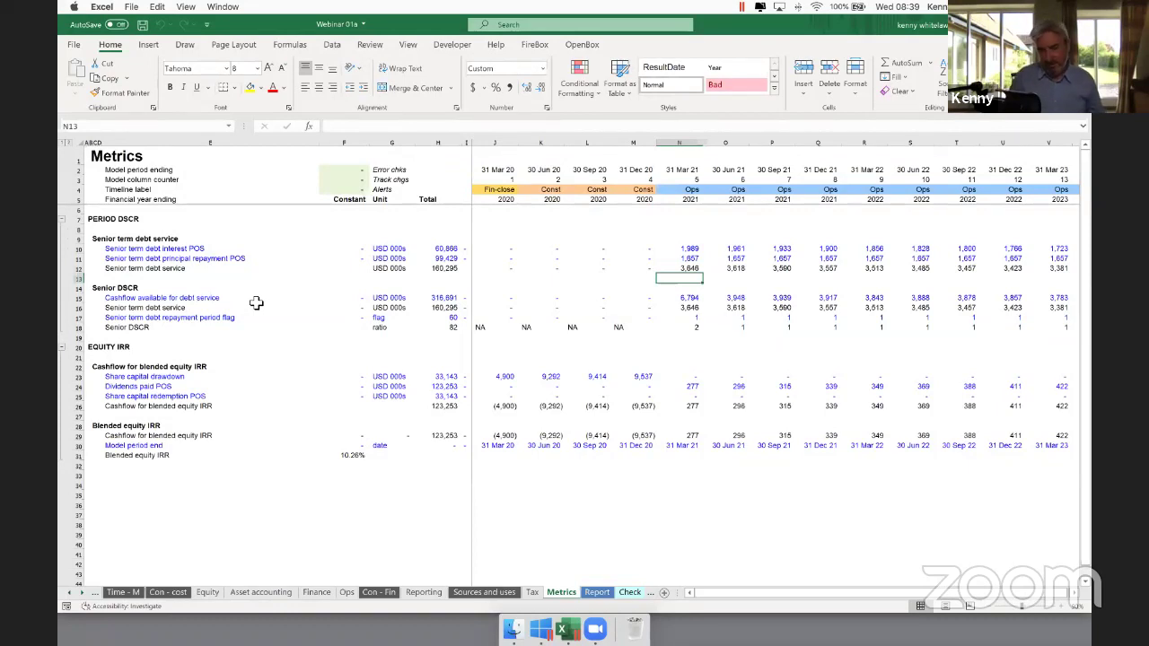
Step: Review the constant inputs on the InpC sheet from Timing down to Model constants
{"action": "key", "text": "ctrl+Page_Up"}
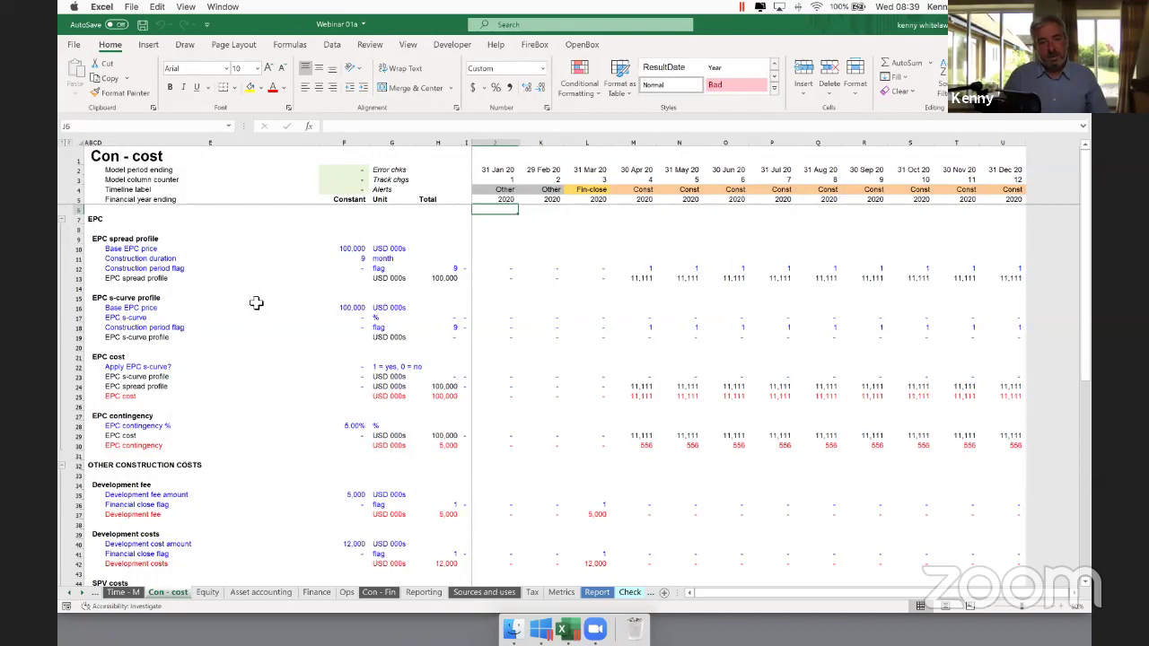
{"action": "left_click", "coordinate": [68, 592]}
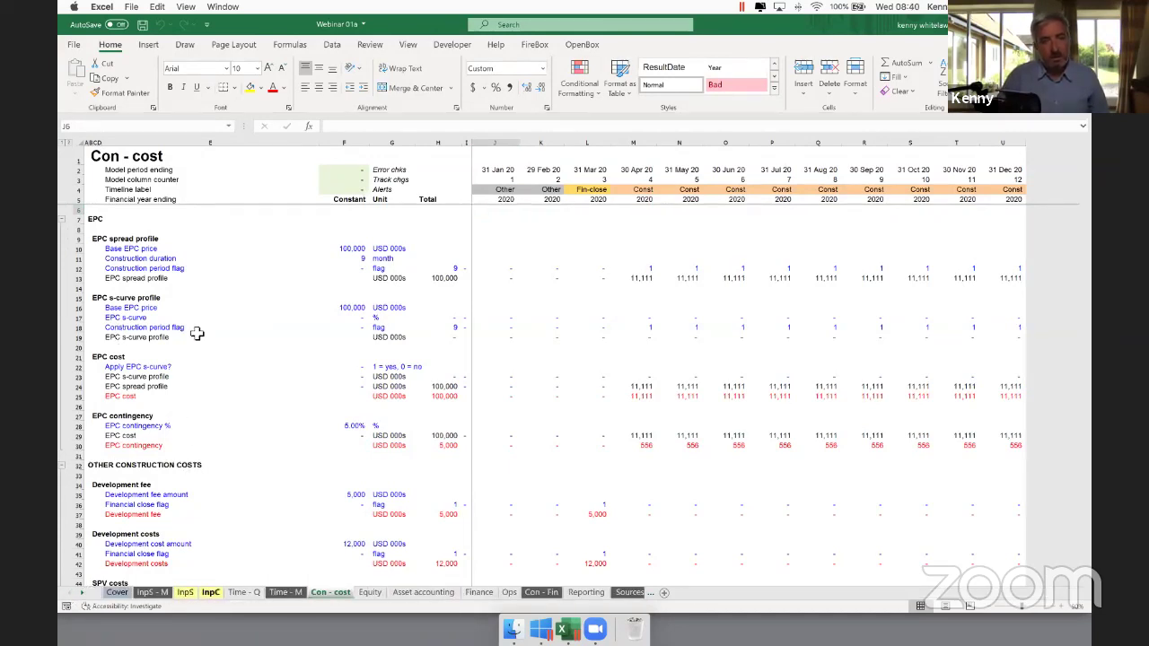
{"action": "key", "text": "ctrl+Page_Up"}
{"action": "key", "text": "ctrl+Page_Up"}
{"action": "key", "text": "ctrl+Page_Up"}
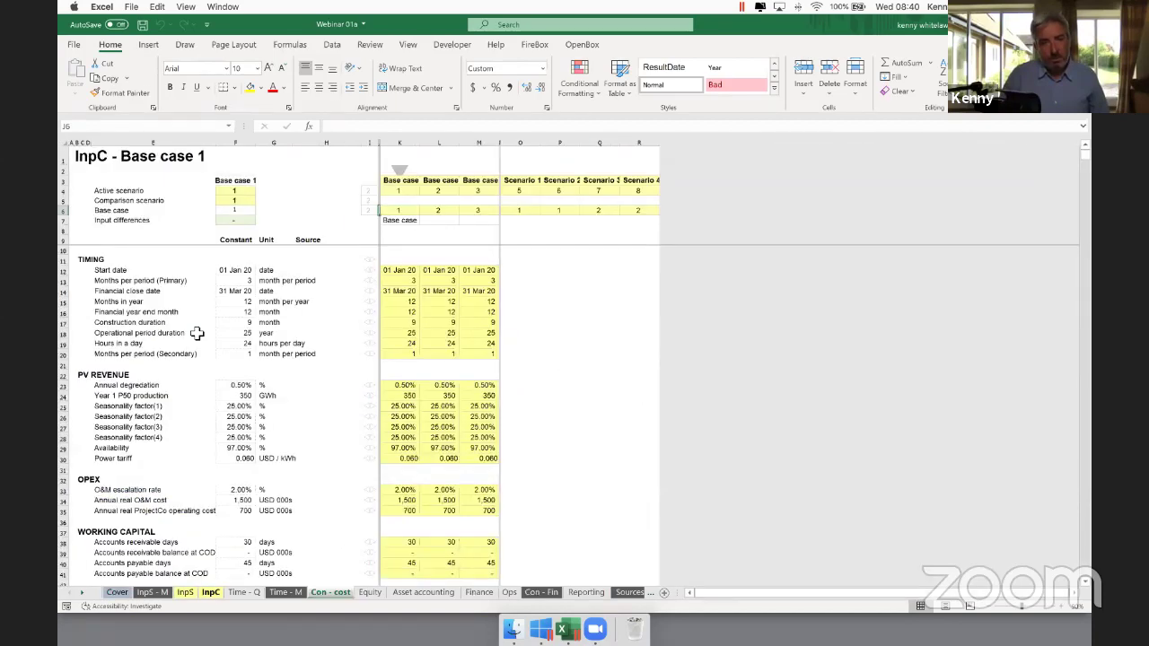
{"action": "scroll", "coordinate": [197, 333], "scroll_direction": "down", "scroll_amount": 2}
{"action": "scroll", "coordinate": [197, 333], "scroll_direction": "down", "scroll_amount": 5}
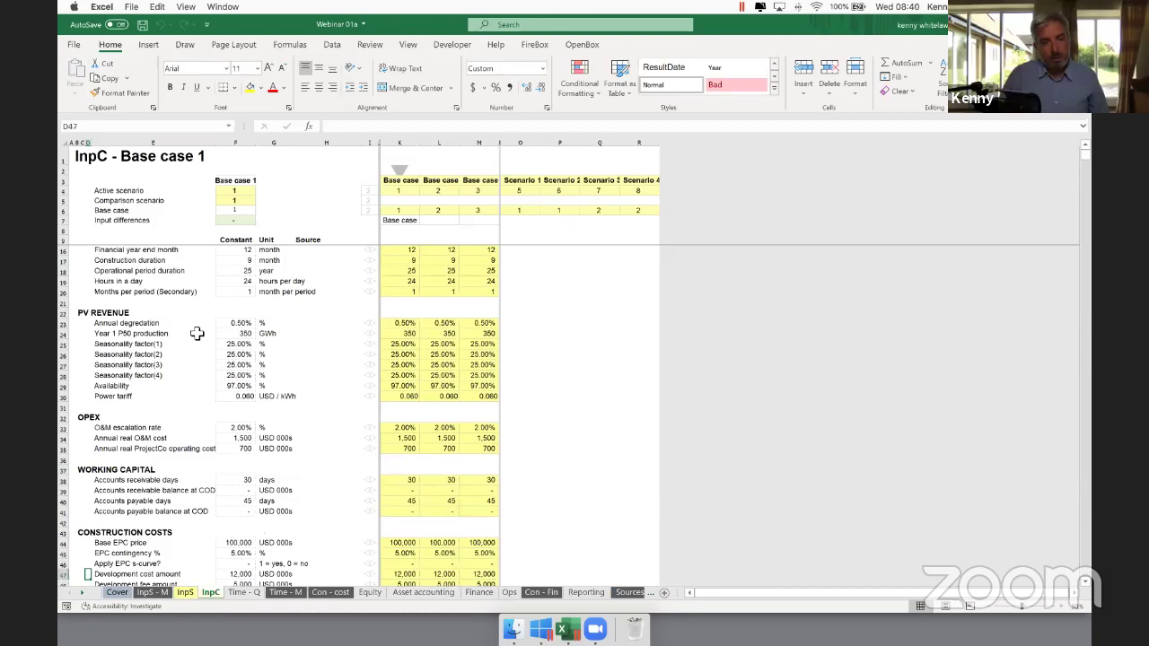
{"action": "scroll", "coordinate": [196, 333], "scroll_direction": "down", "scroll_amount": 7}
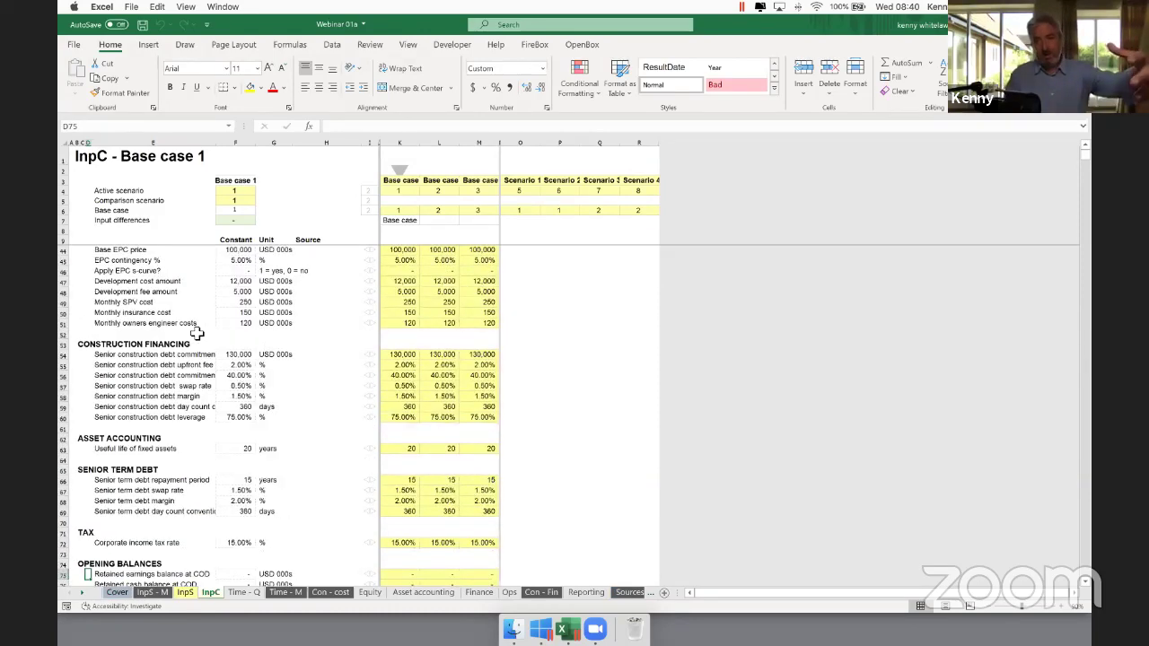
{"action": "scroll", "coordinate": [197, 333], "scroll_direction": "down", "scroll_amount": 3}
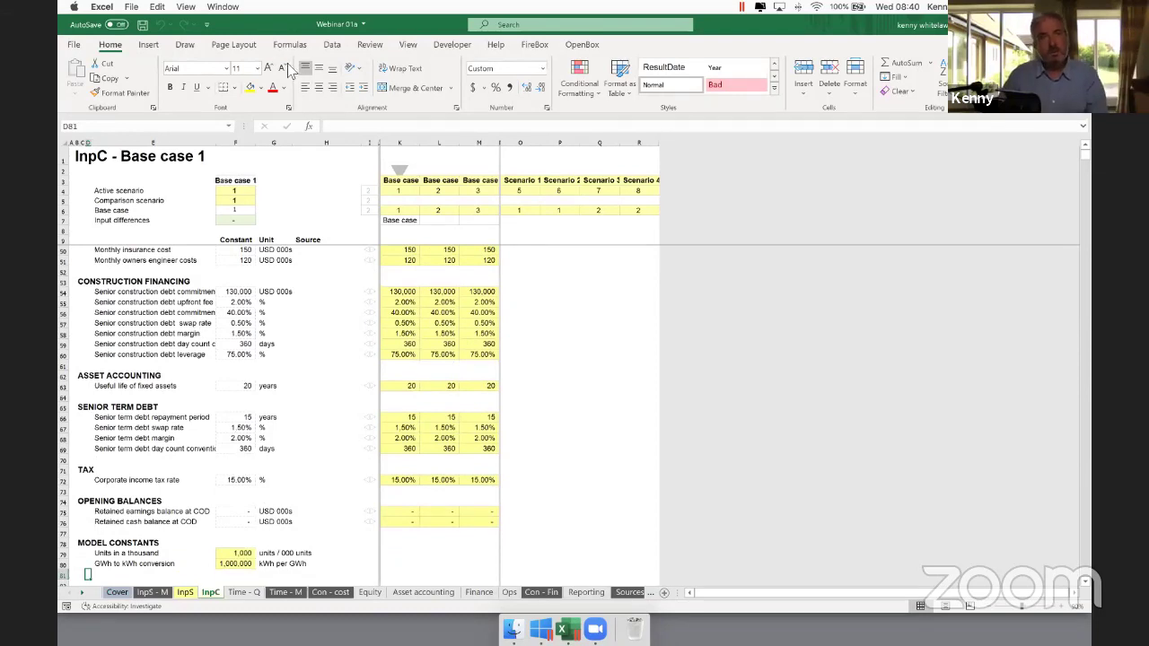
Step: Switch to the Webinar 01a model in OpenBox and look across its sheet columns as far as Ops
{"action": "left_click", "coordinate": [233, 8]}
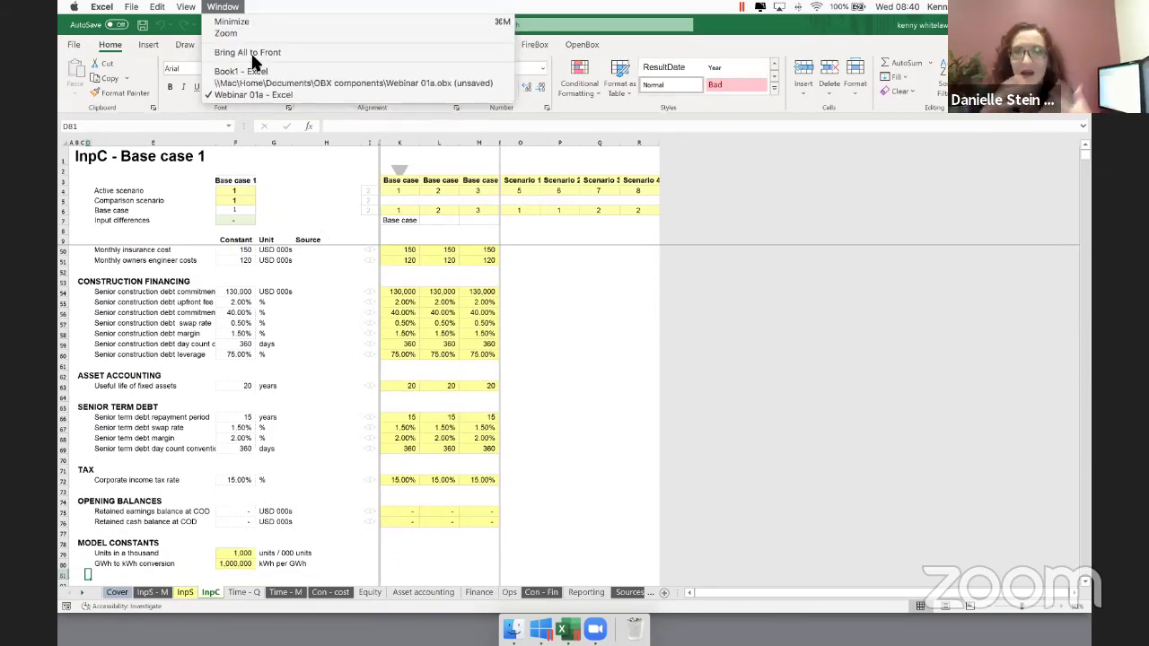
{"action": "left_click", "coordinate": [225, 8]}
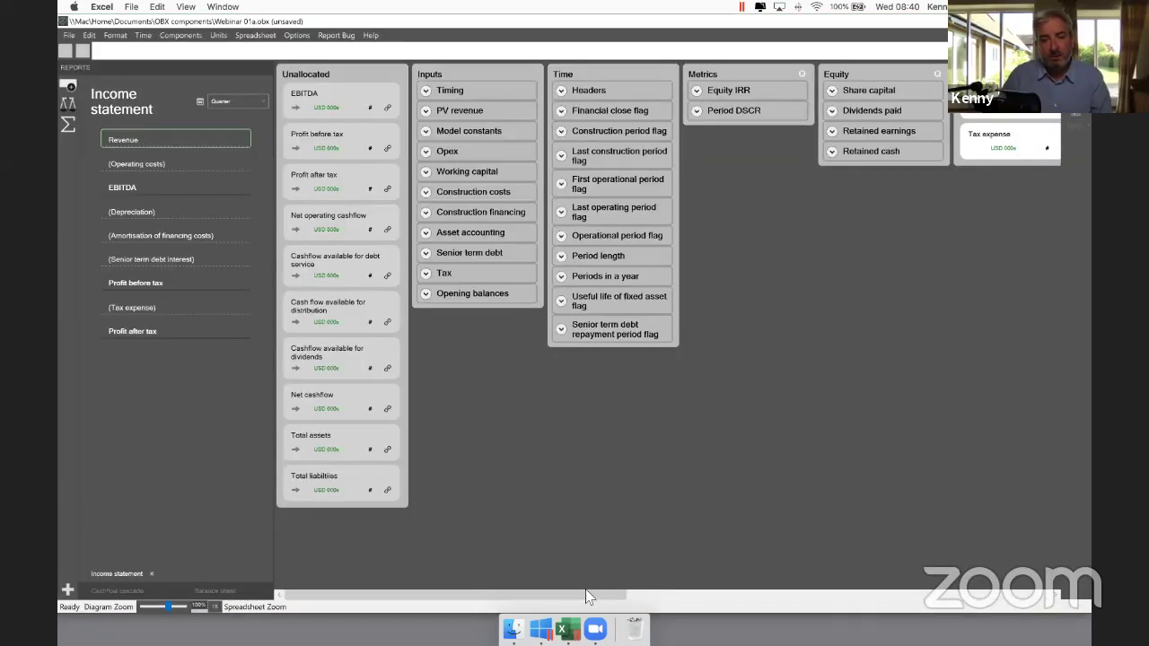
{"action": "left_click_drag", "start_coordinate": [592, 597], "coordinate": [610, 598]}
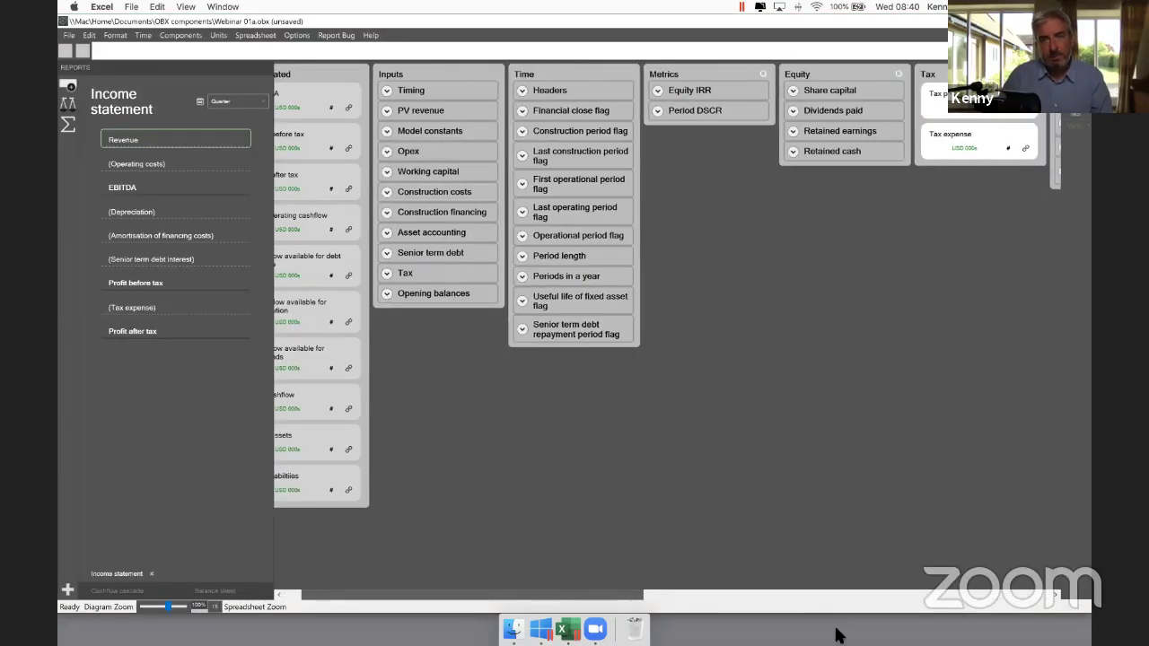
{"action": "scroll", "coordinate": [835, 629], "scroll_direction": "right", "scroll_amount": 2}
{"action": "scroll", "coordinate": [610, 286], "scroll_direction": "right", "scroll_amount": 10}
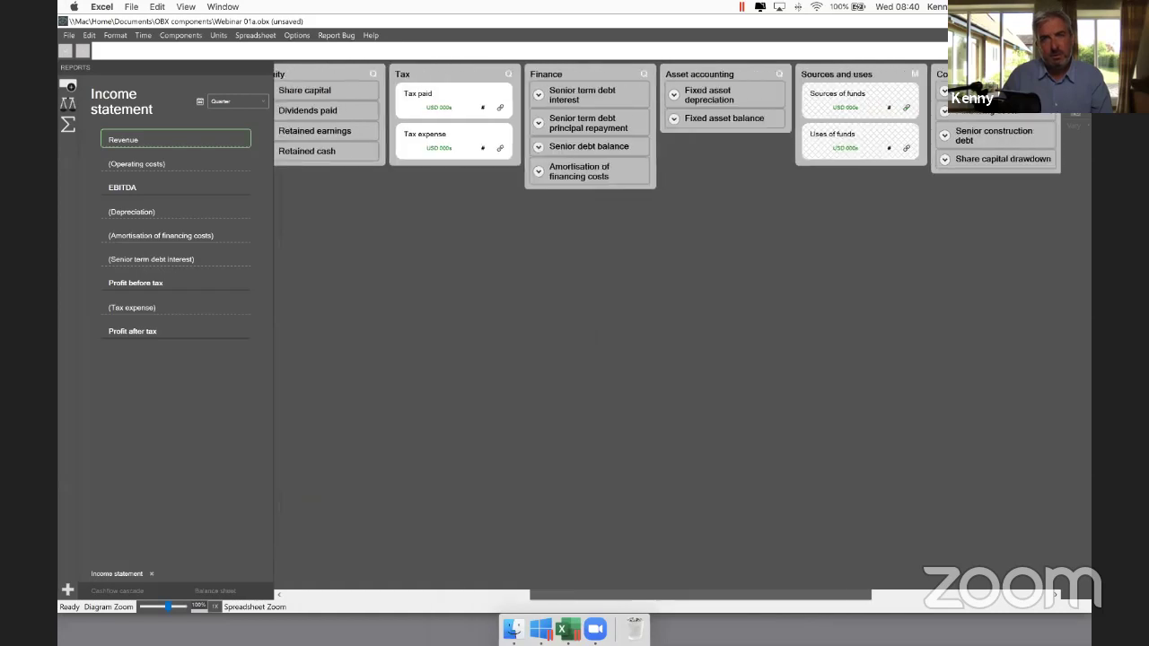
{"action": "scroll", "coordinate": [876, 363], "scroll_direction": "right", "scroll_amount": 6}
{"action": "scroll", "coordinate": [747, 165], "scroll_direction": "right", "scroll_amount": 2}
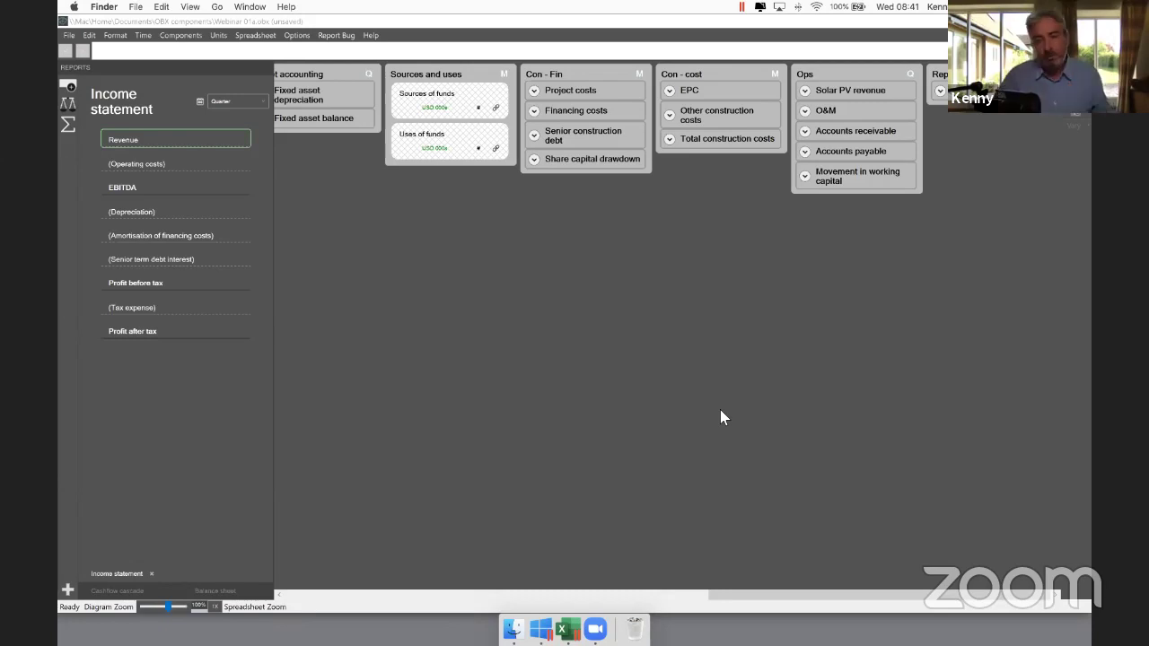
Step: Expand the Construction costs inputs and check the values of Base EPC price, EPC contingency % and Development cost amount
{"action": "left_click_drag", "start_coordinate": [714, 595], "coordinate": [322, 582]}
{"action": "scroll", "coordinate": [366, 408], "scroll_direction": "left", "scroll_amount": 10}
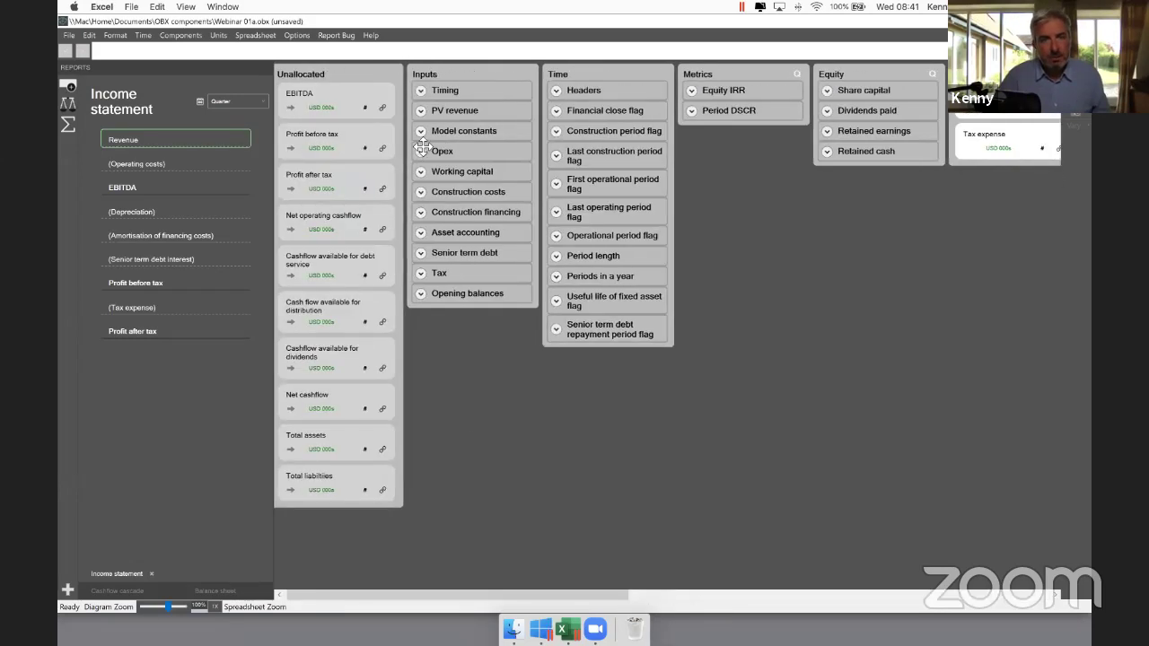
{"action": "left_click", "coordinate": [429, 194]}
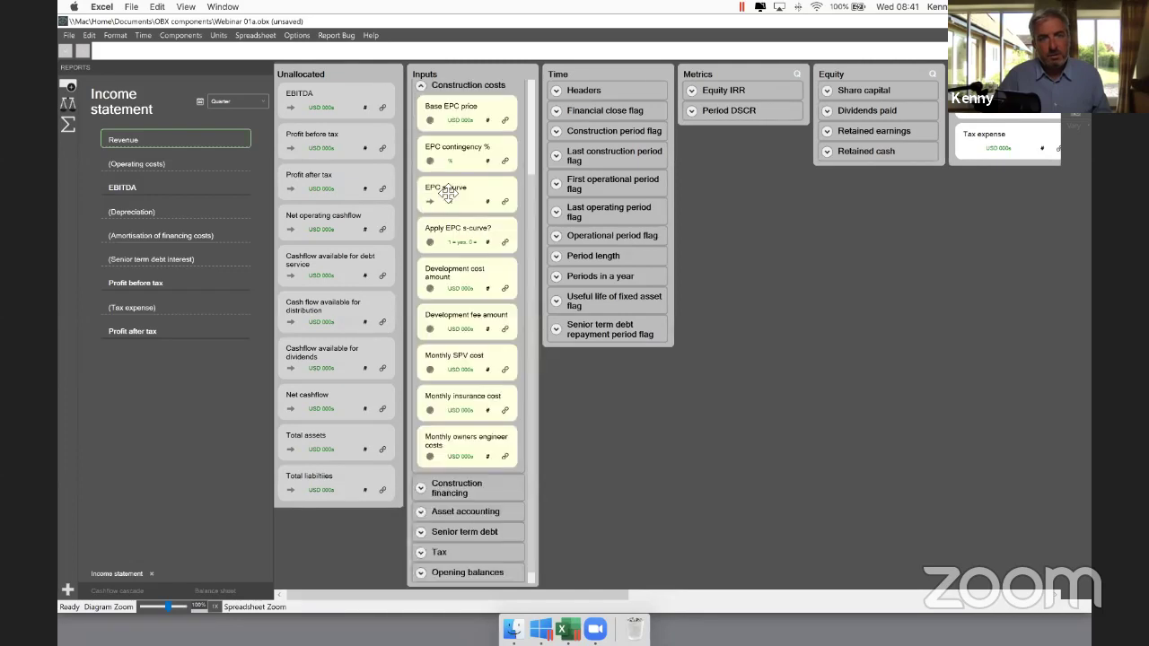
{"action": "left_click", "coordinate": [493, 116]}
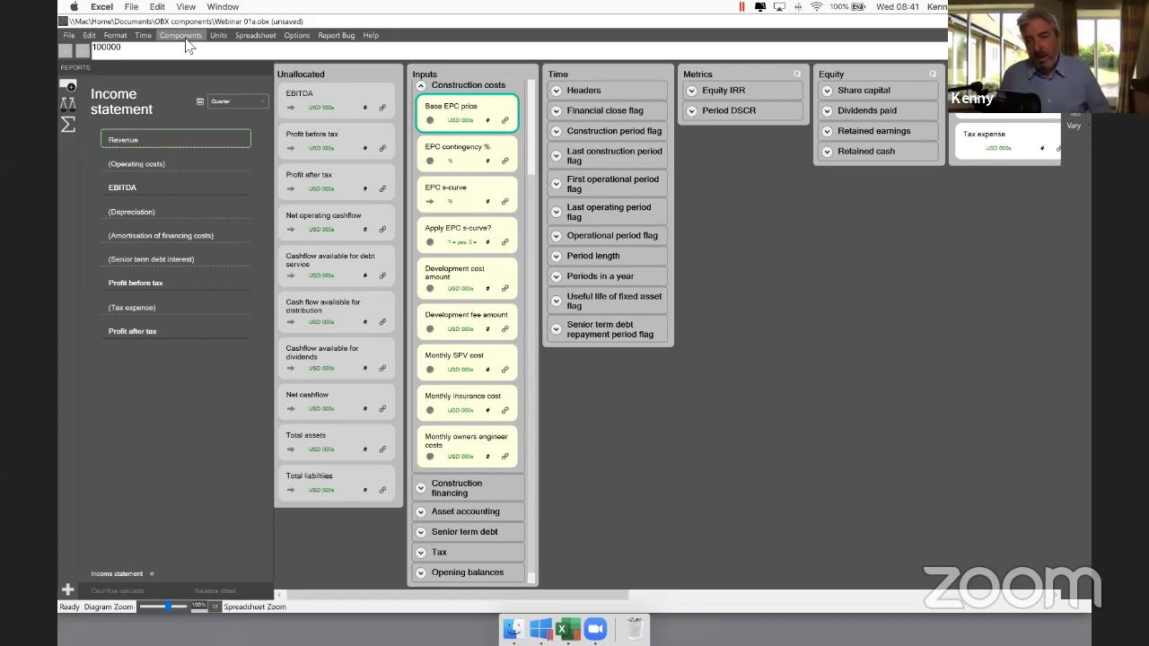
{"action": "left_click", "coordinate": [467, 162]}
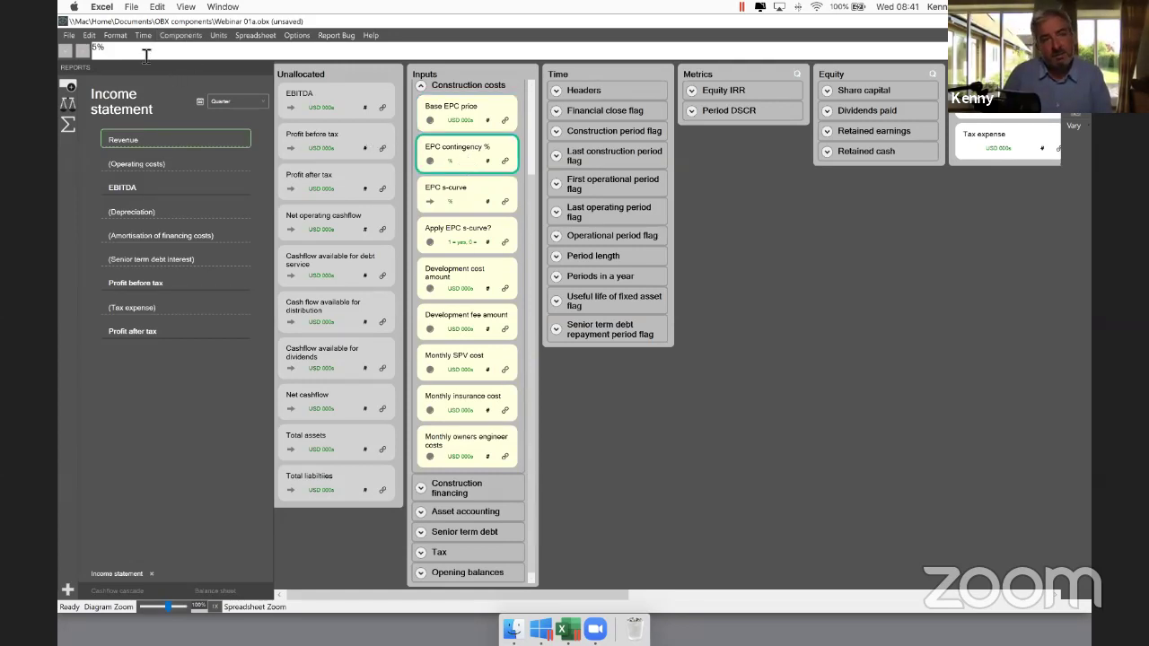
{"action": "left_click", "coordinate": [471, 274]}
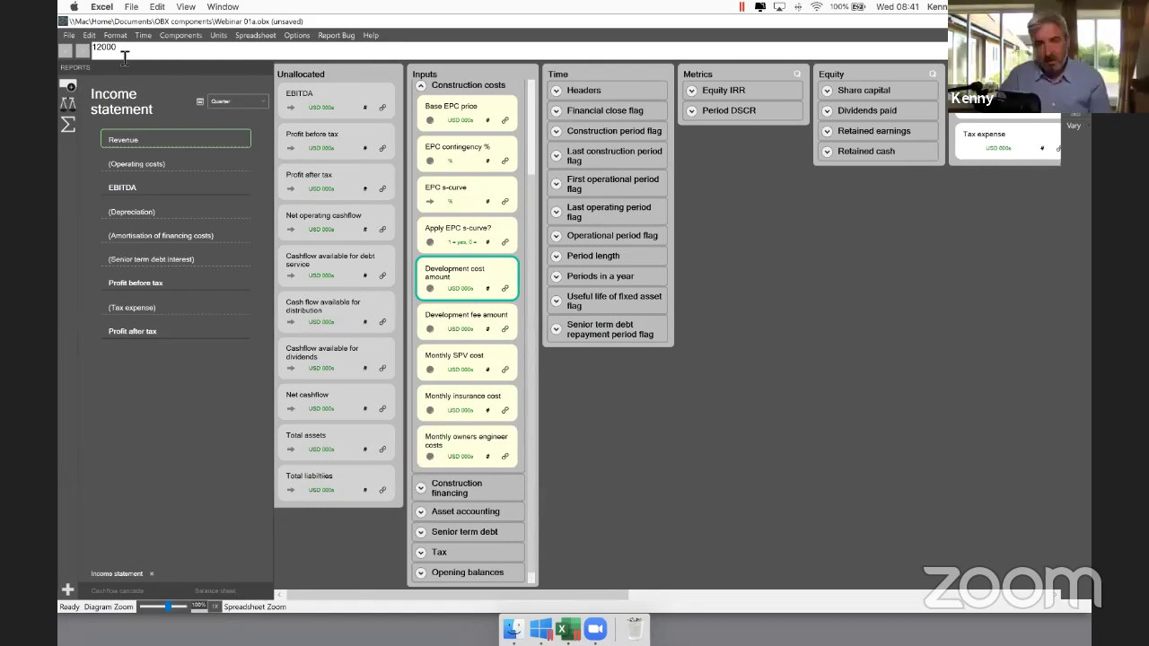
Step: View the base case and scenario columns on InpC in the Excel workbook and return to the Webinar 01a model in OpenBox
{"action": "left_click", "coordinate": [223, 7]}
{"action": "left_click", "coordinate": [229, 83]}
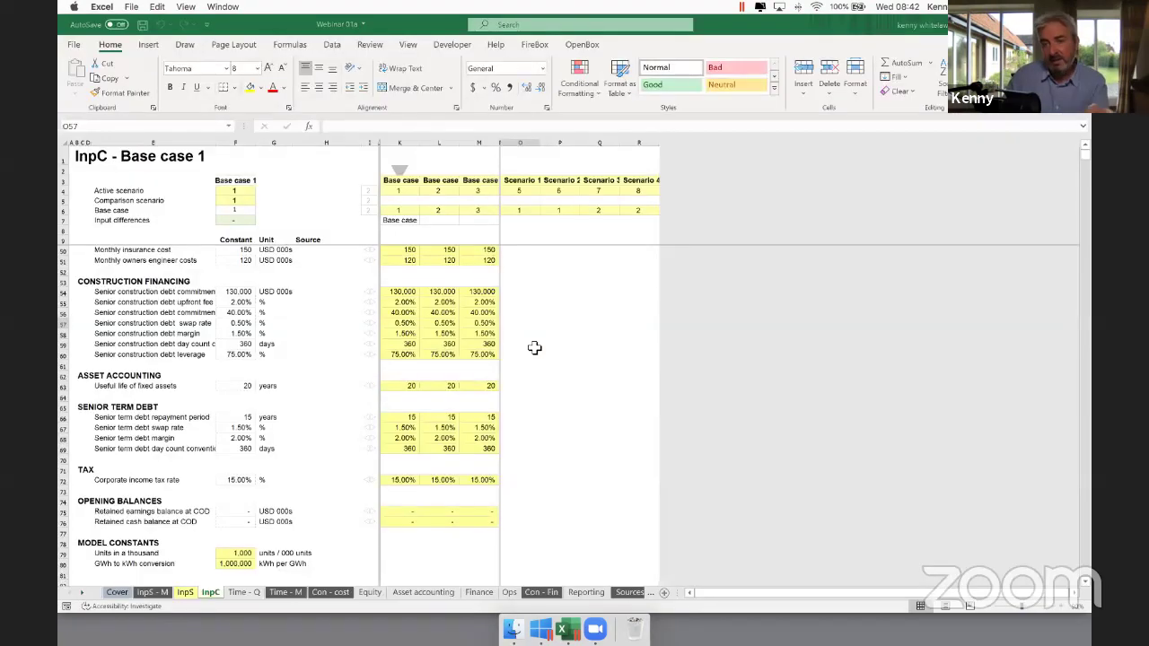
{"action": "left_click", "coordinate": [534, 347]}
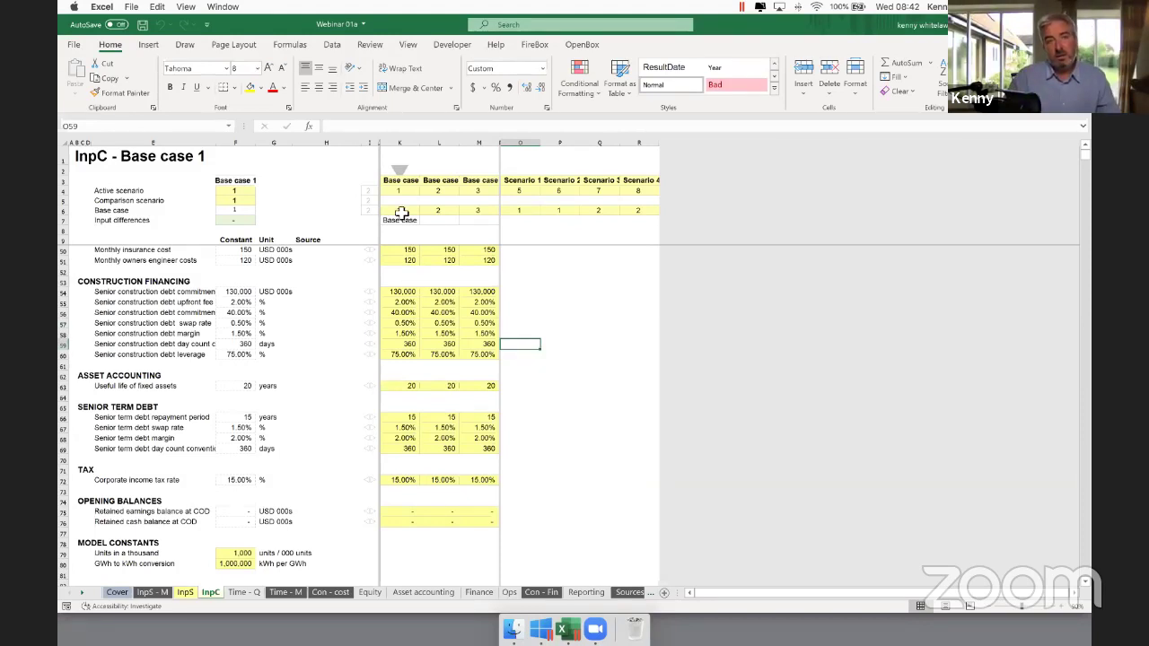
{"action": "left_click", "coordinate": [222, 7]}
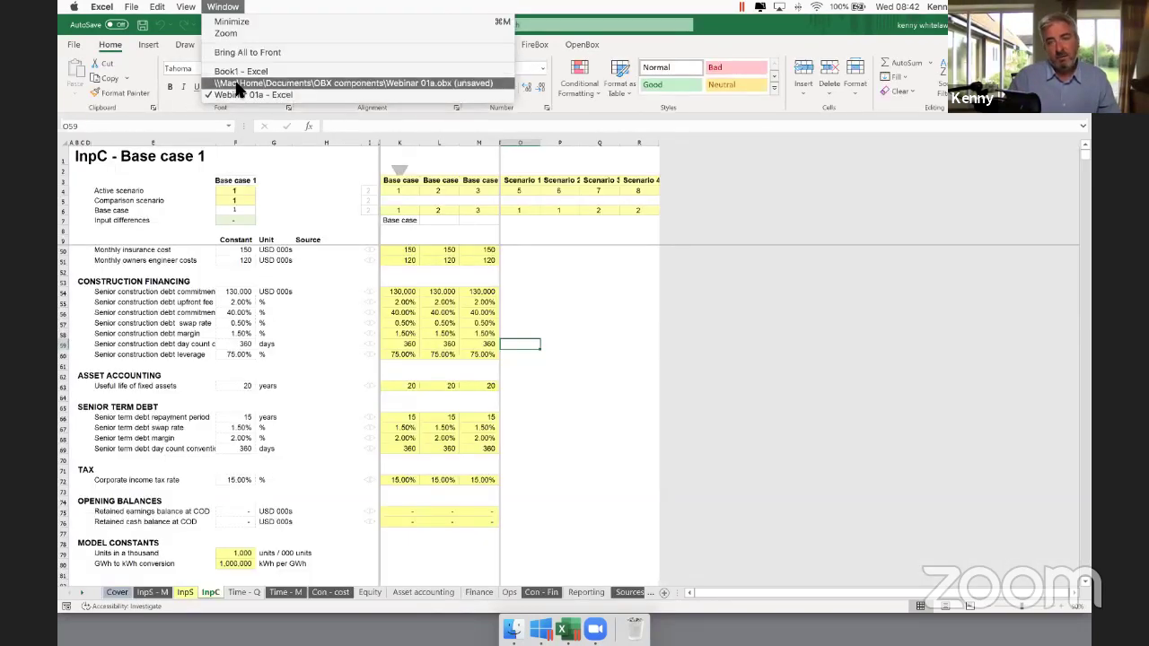
{"action": "left_click", "coordinate": [237, 84]}
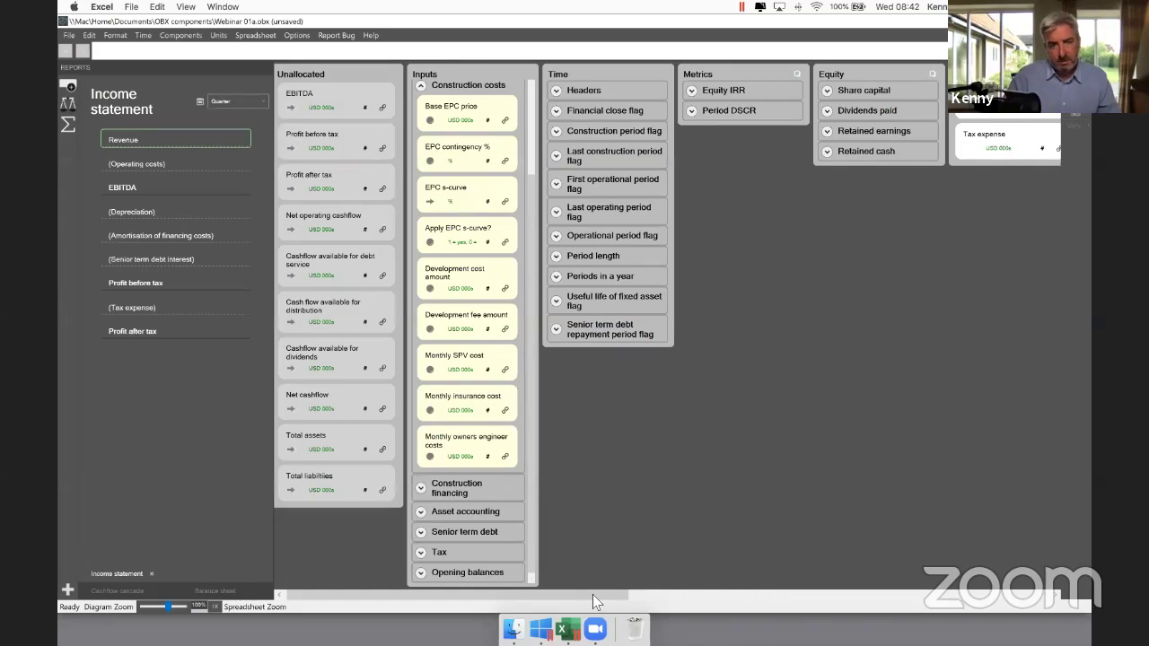
Step: Expand the EPC group on the Con - cost sheet and trace the precedents and dependents of EPC cost
{"action": "left_click", "coordinate": [925, 594]}
{"action": "left_click", "coordinate": [1018, 595]}
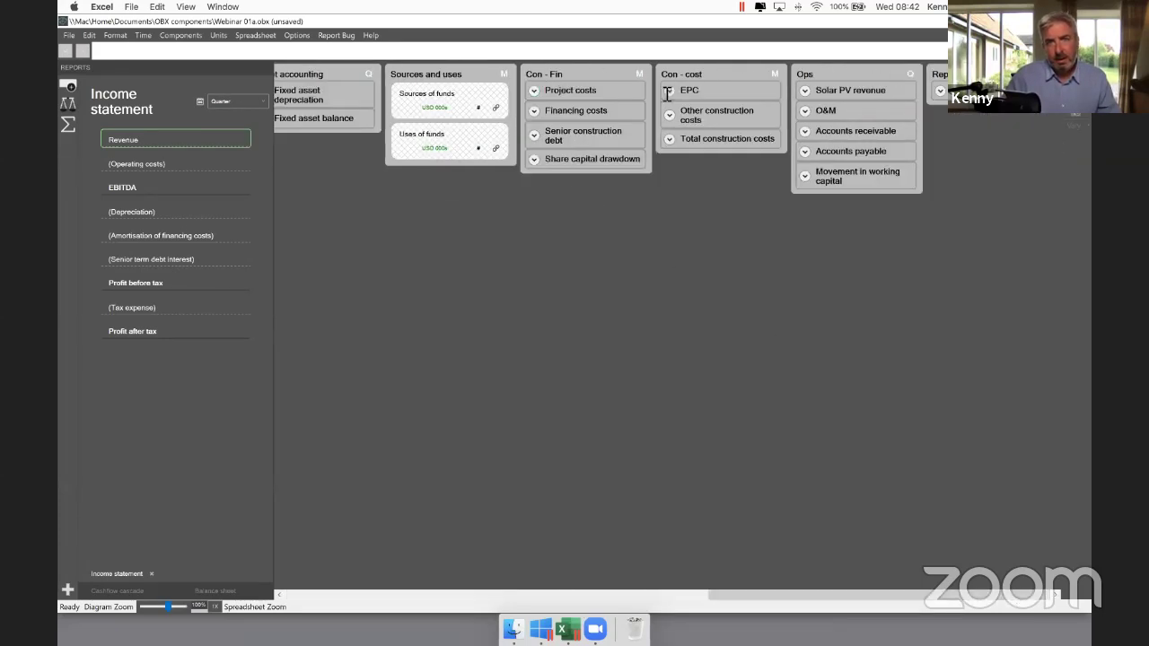
{"action": "left_click", "coordinate": [669, 90]}
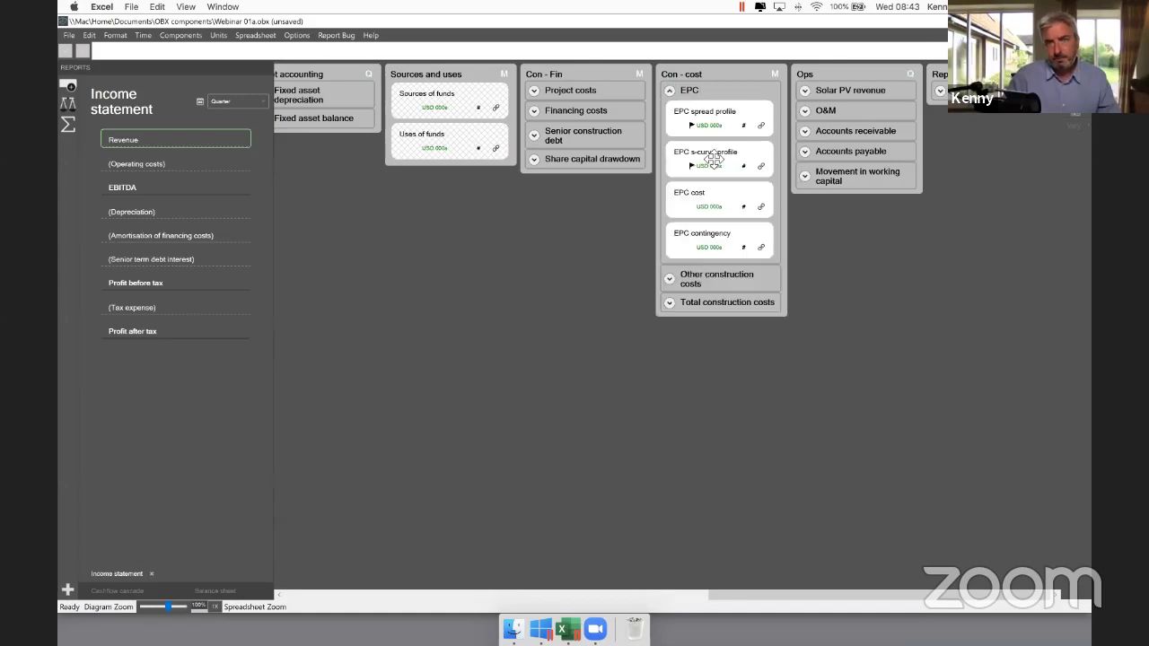
{"action": "left_click", "coordinate": [734, 194]}
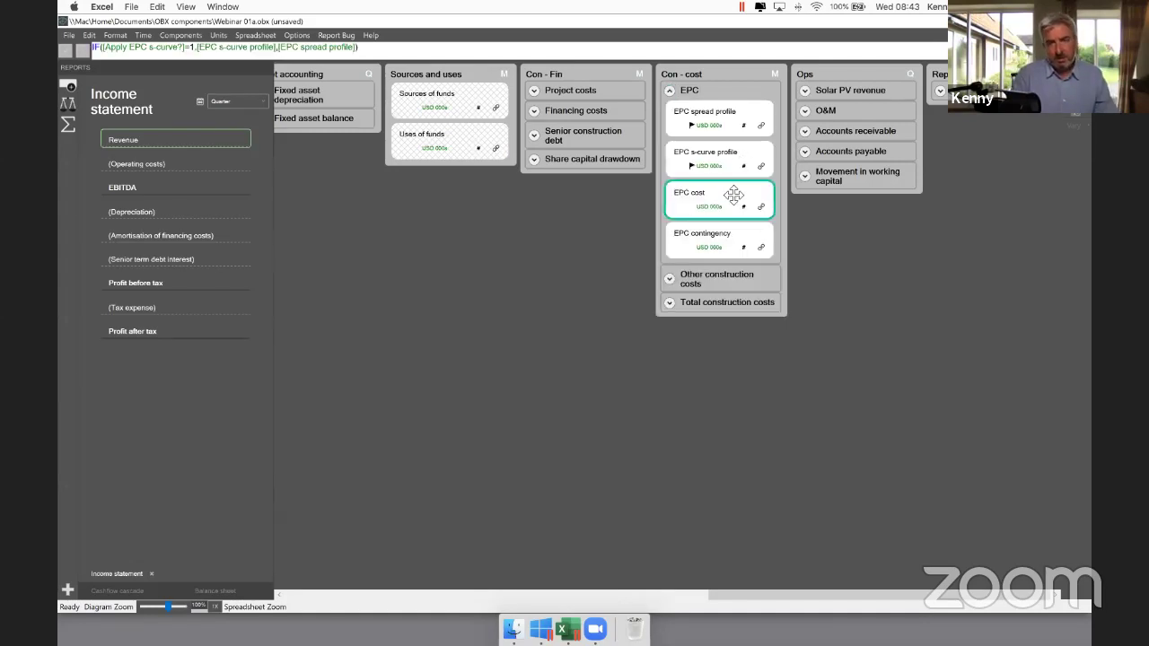
{"action": "double_click", "coordinate": [730, 191]}
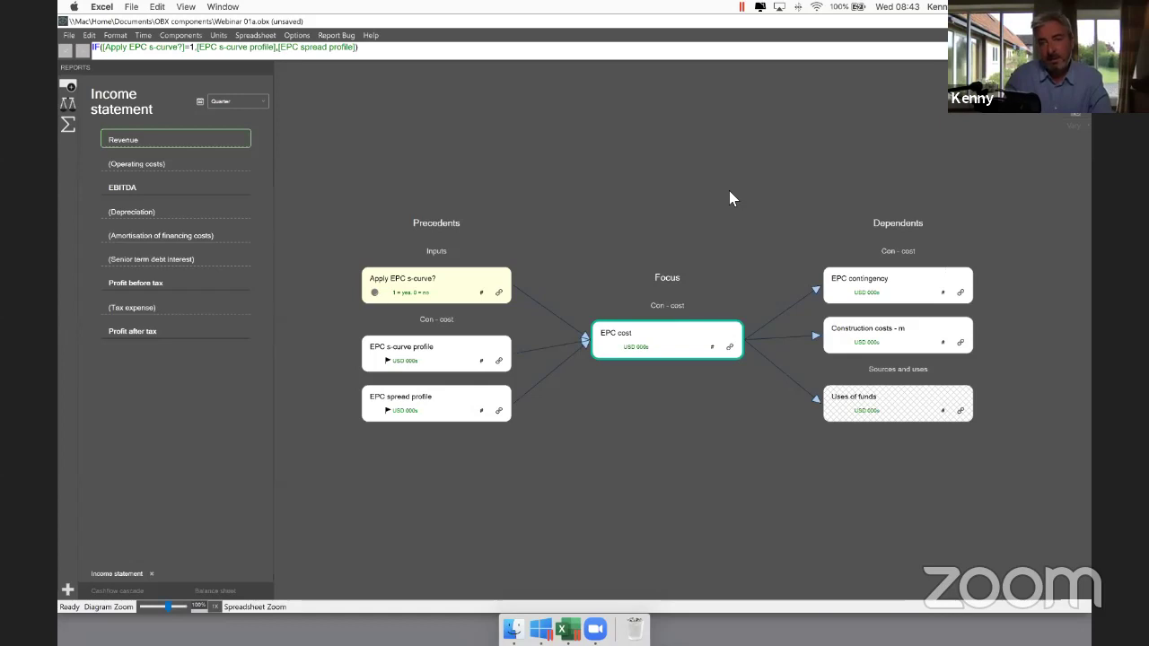
Step: Check the EPC contingency formula, trace the precedents and dependents of Construction costs - m, and return to the sheet overview
{"action": "key", "text": "Right"}
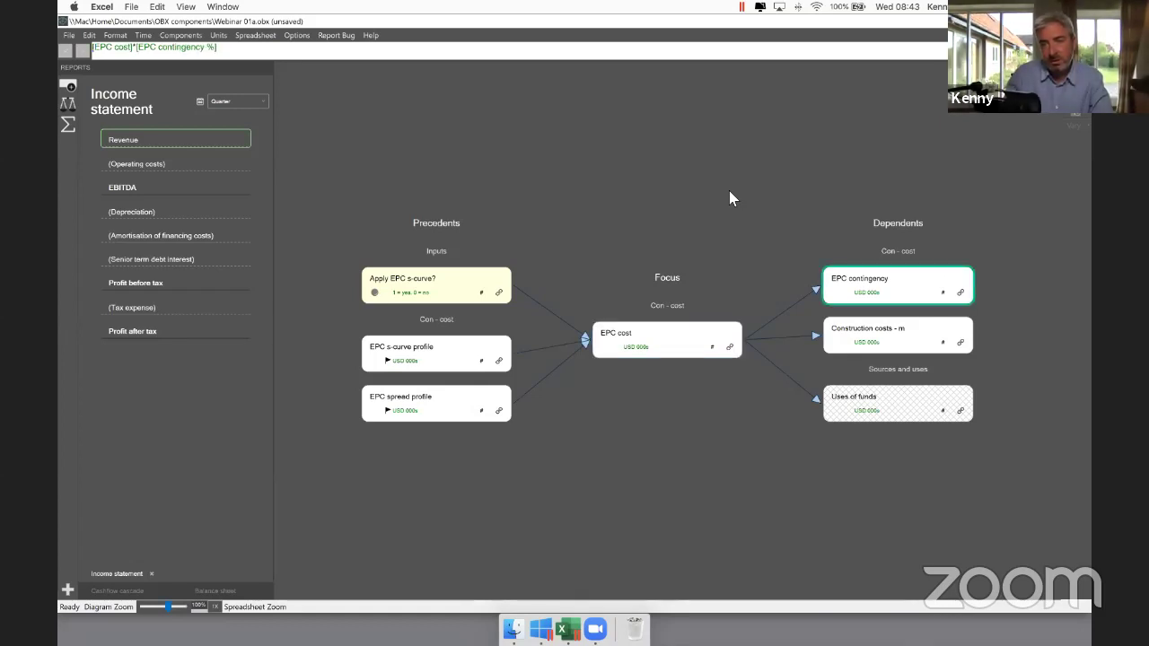
{"action": "key", "text": "Down"}
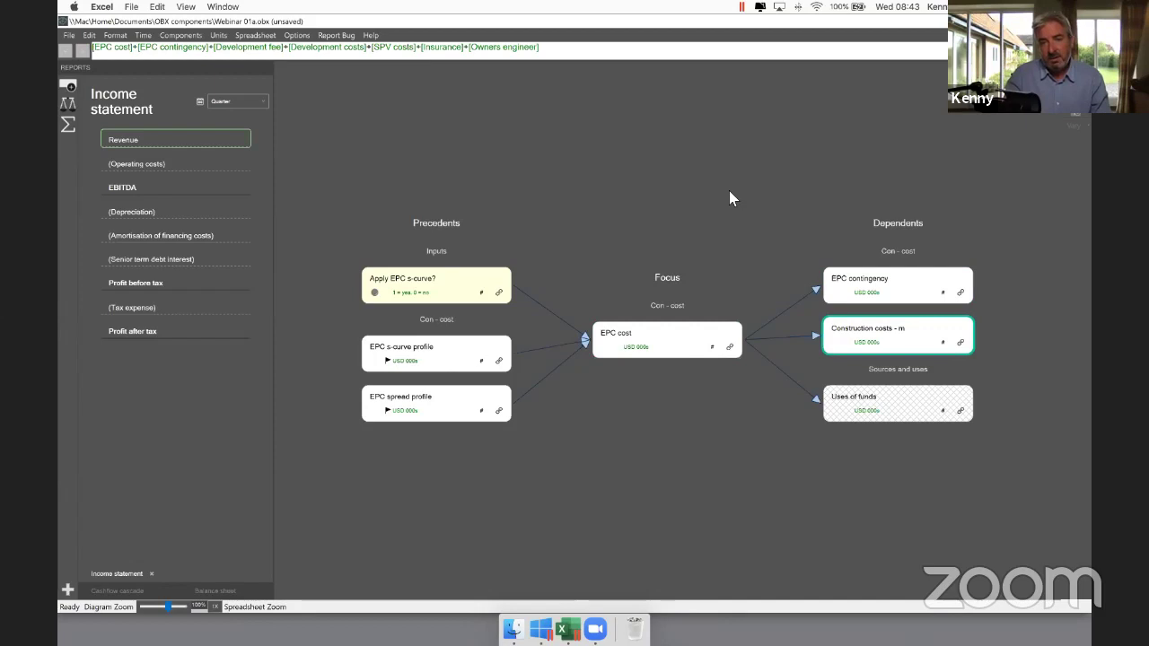
{"action": "key", "text": "Return"}
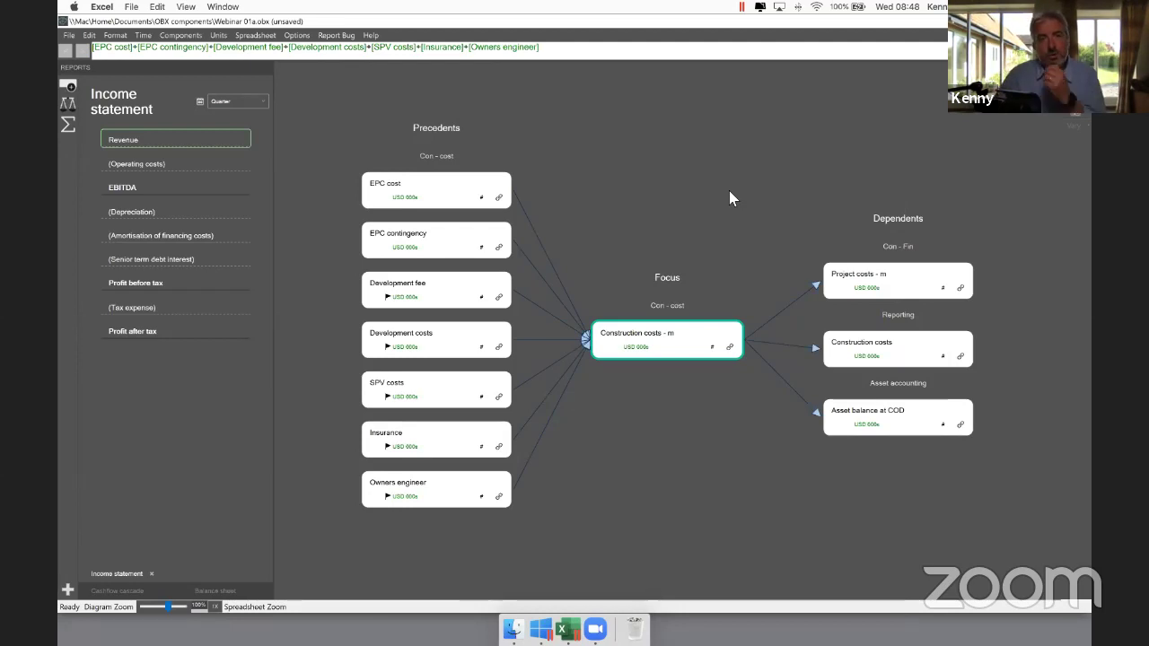
{"action": "key", "text": "Escape"}
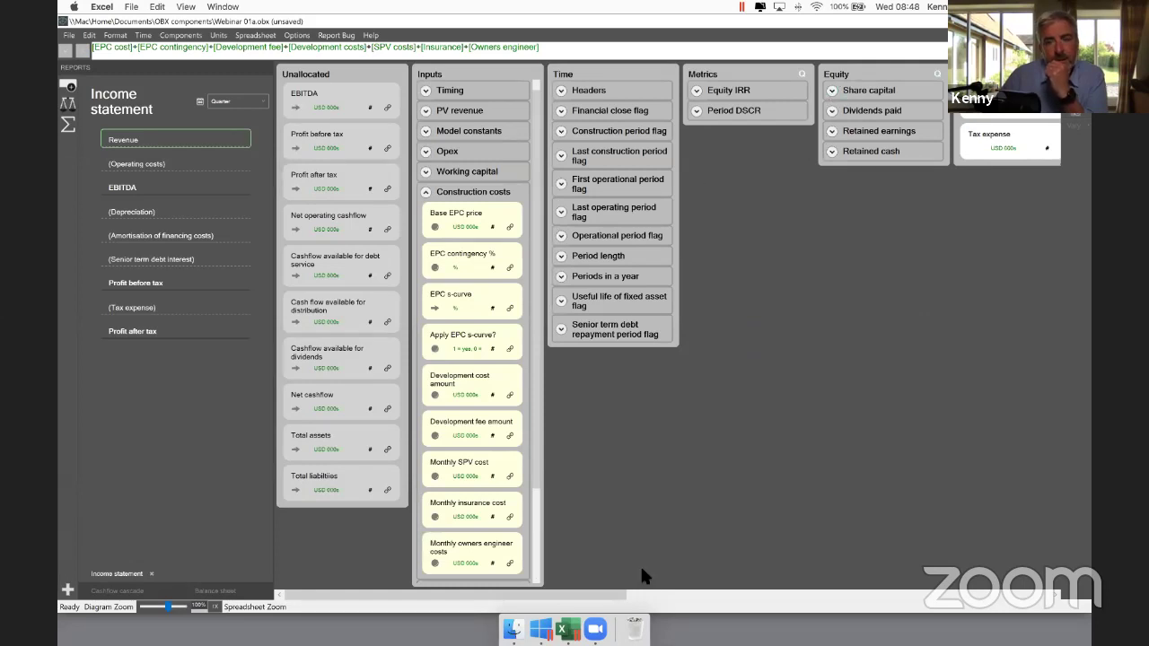
Step: Expand Fixed asset depreciation on the Asset accounting sheet and check the formula of Asset balance at COD
{"action": "scroll", "coordinate": [709, 611], "scroll_direction": "right", "scroll_amount": 2}
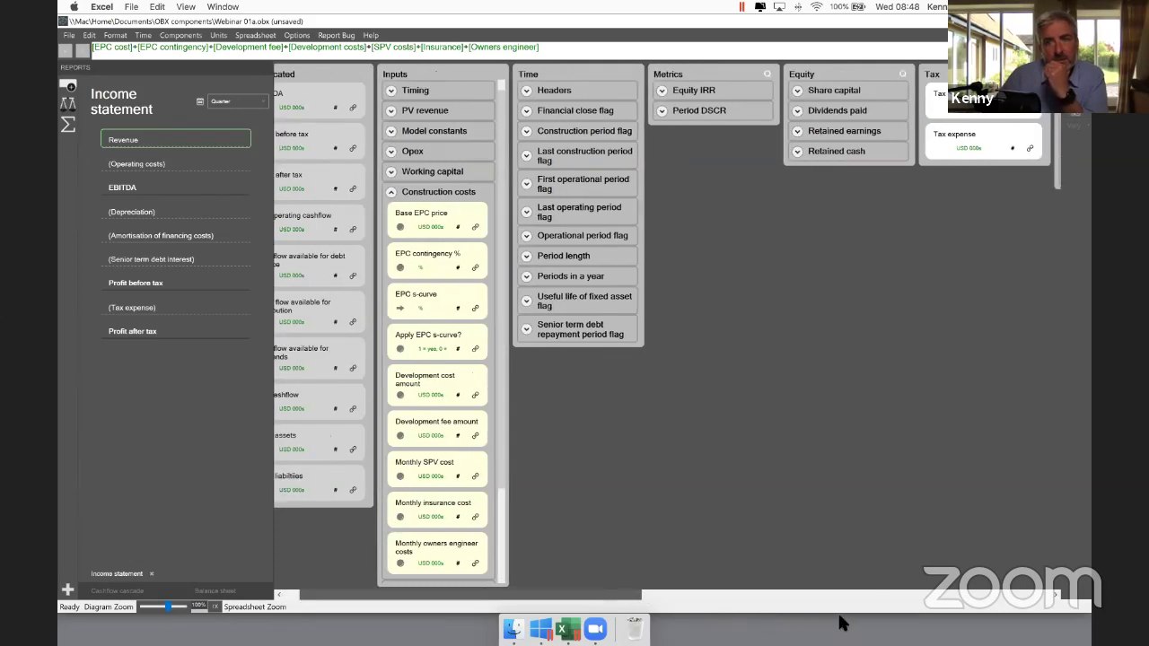
{"action": "scroll", "coordinate": [844, 624], "scroll_direction": "right", "scroll_amount": 10}
{"action": "scroll", "coordinate": [578, 115], "scroll_direction": "right", "scroll_amount": 5}
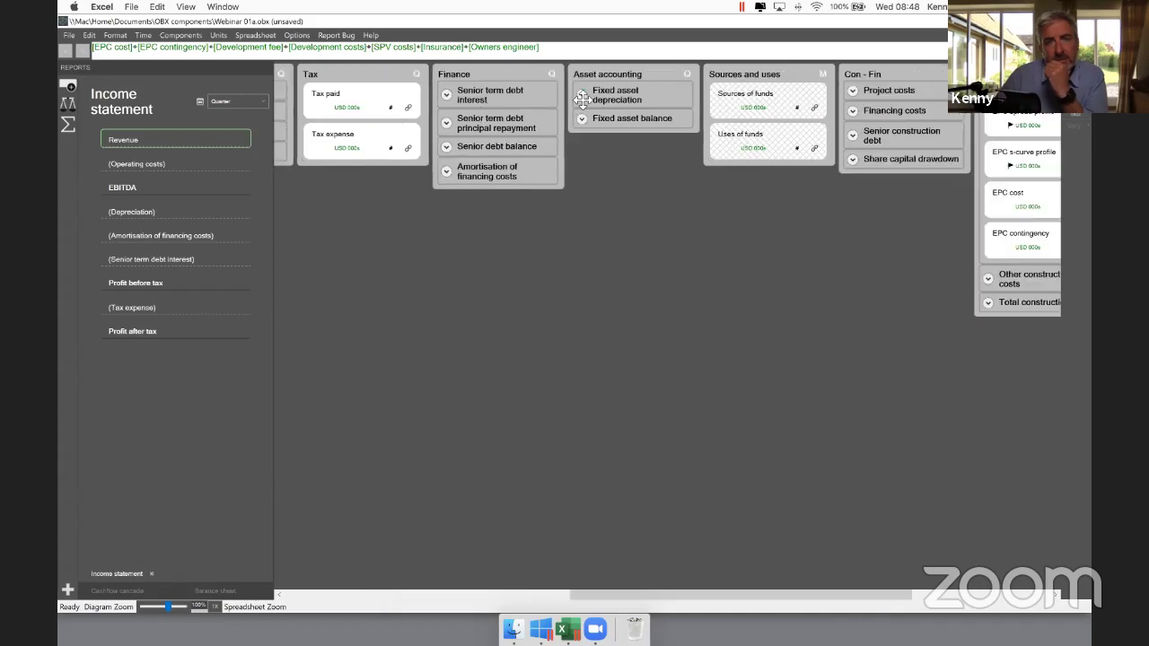
{"action": "left_click", "coordinate": [581, 95]}
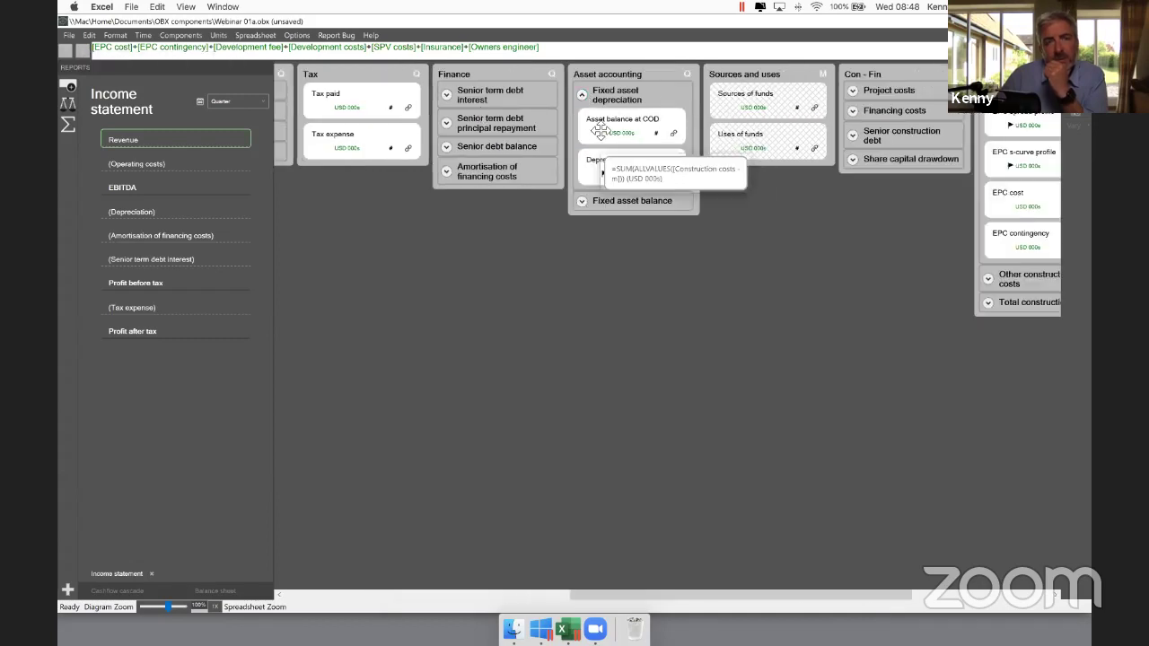
{"action": "left_click", "coordinate": [599, 131]}
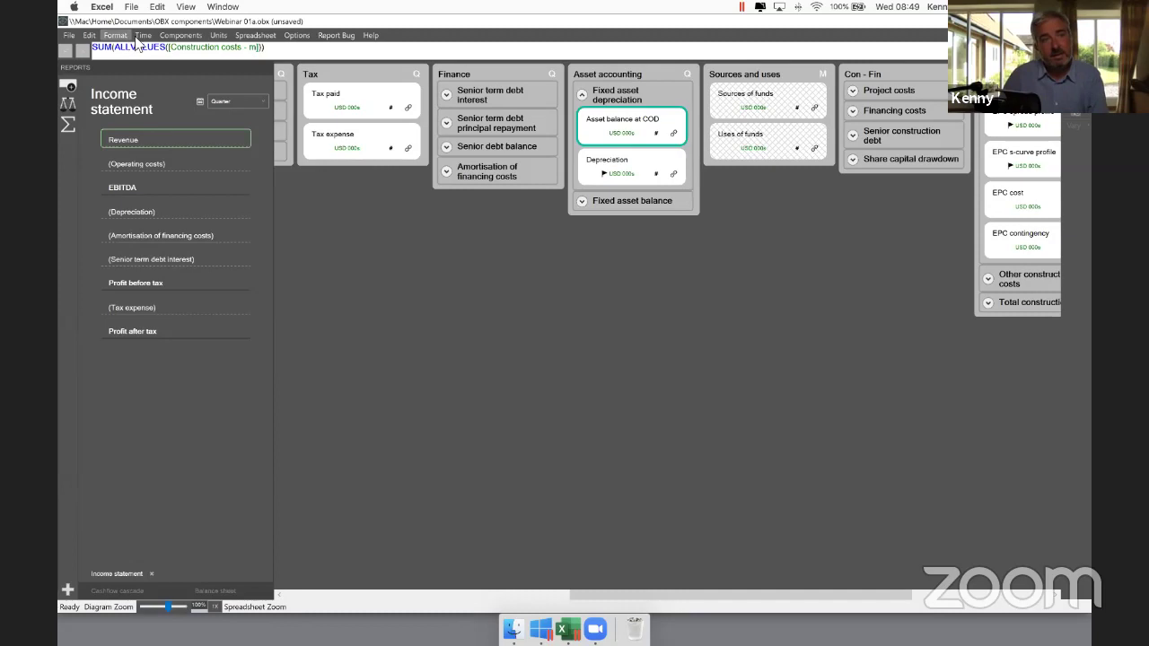
Step: Review the primary and secondary time axis settings and close them without changes
{"action": "left_click", "coordinate": [143, 35]}
{"action": "left_click", "coordinate": [153, 46]}
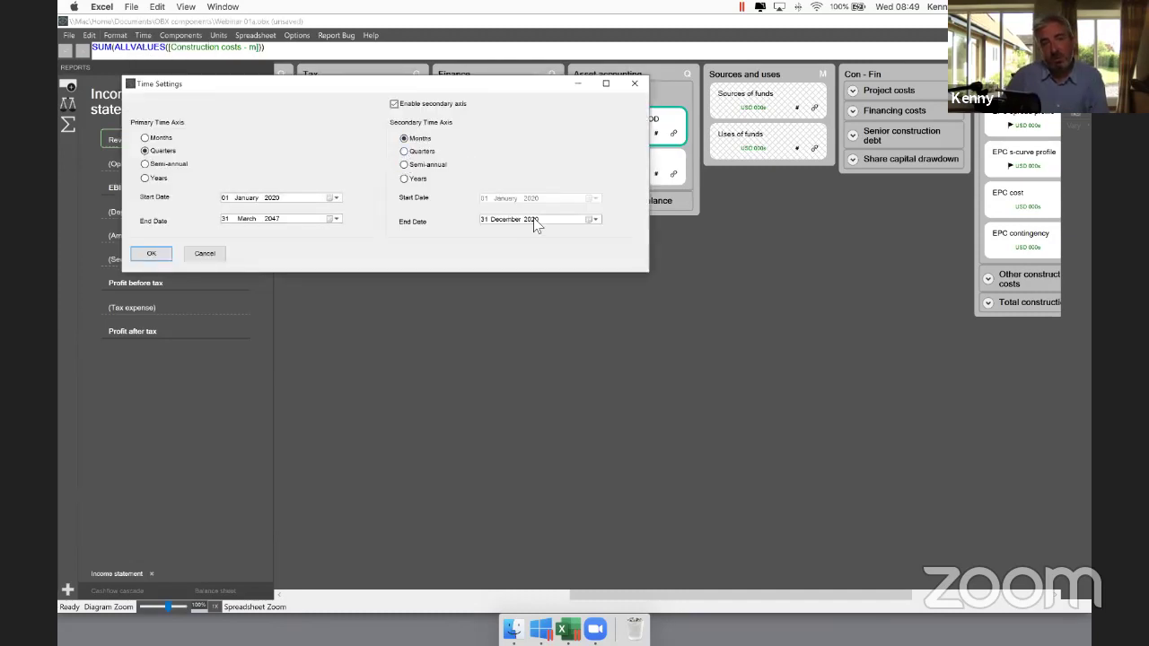
{"action": "left_click", "coordinate": [205, 254]}
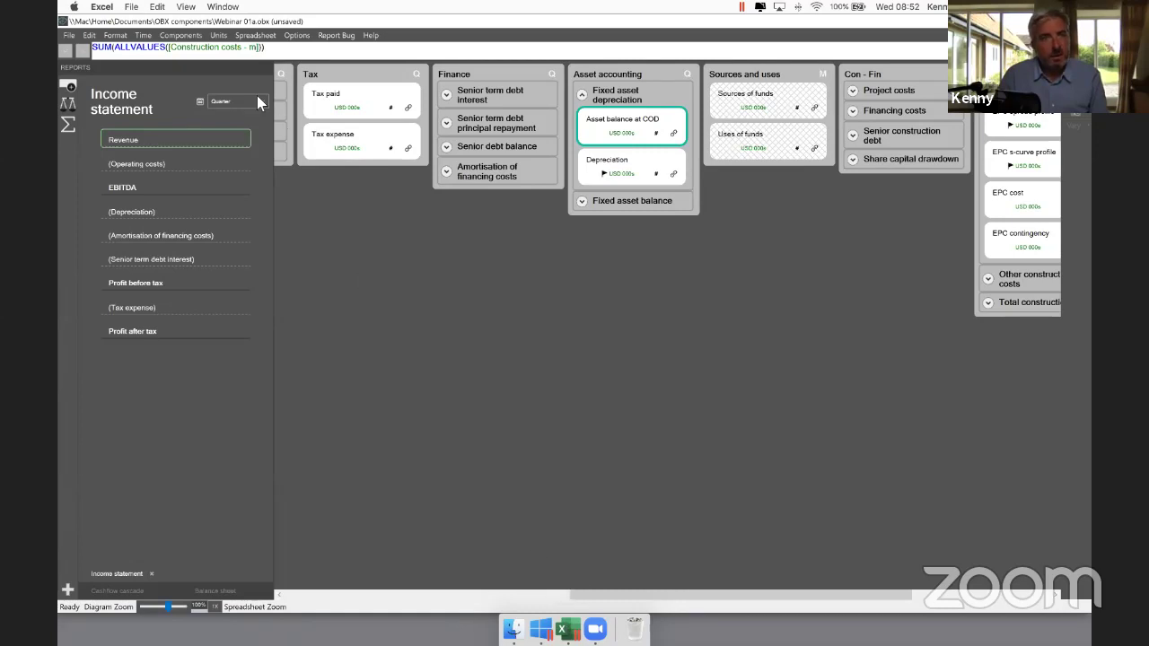
Step: View the Cover sheet of the Webinar 01a workbook in Excel and return to the Webinar 01a model in OpenBox
{"action": "left_click", "coordinate": [220, 7]}
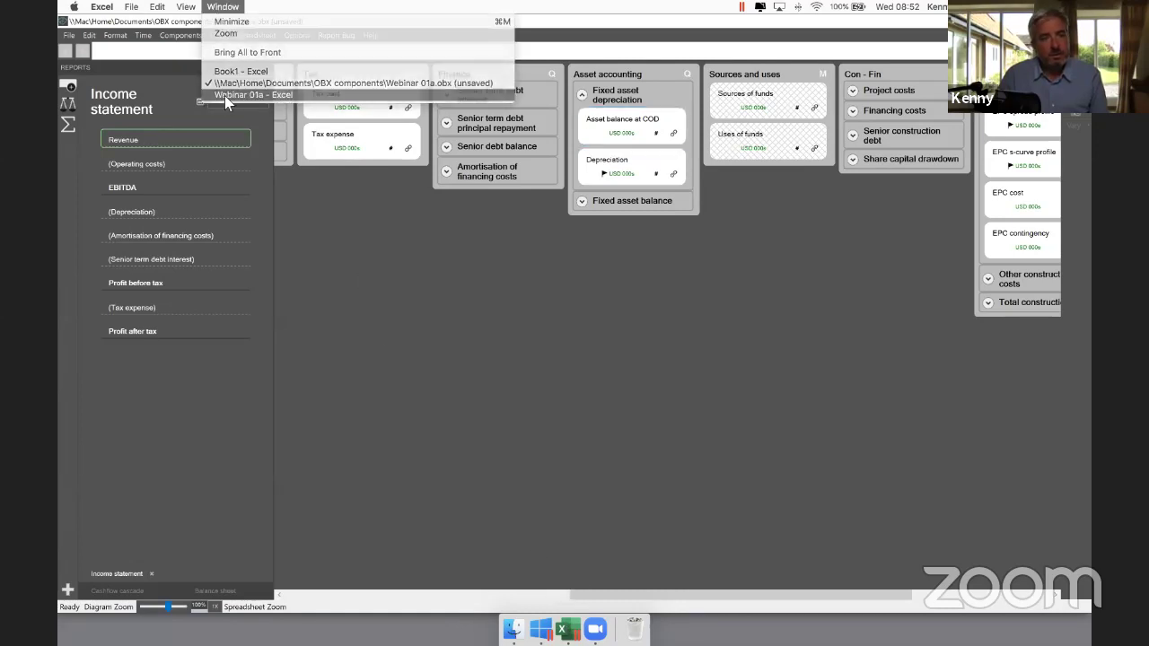
{"action": "left_click", "coordinate": [224, 95]}
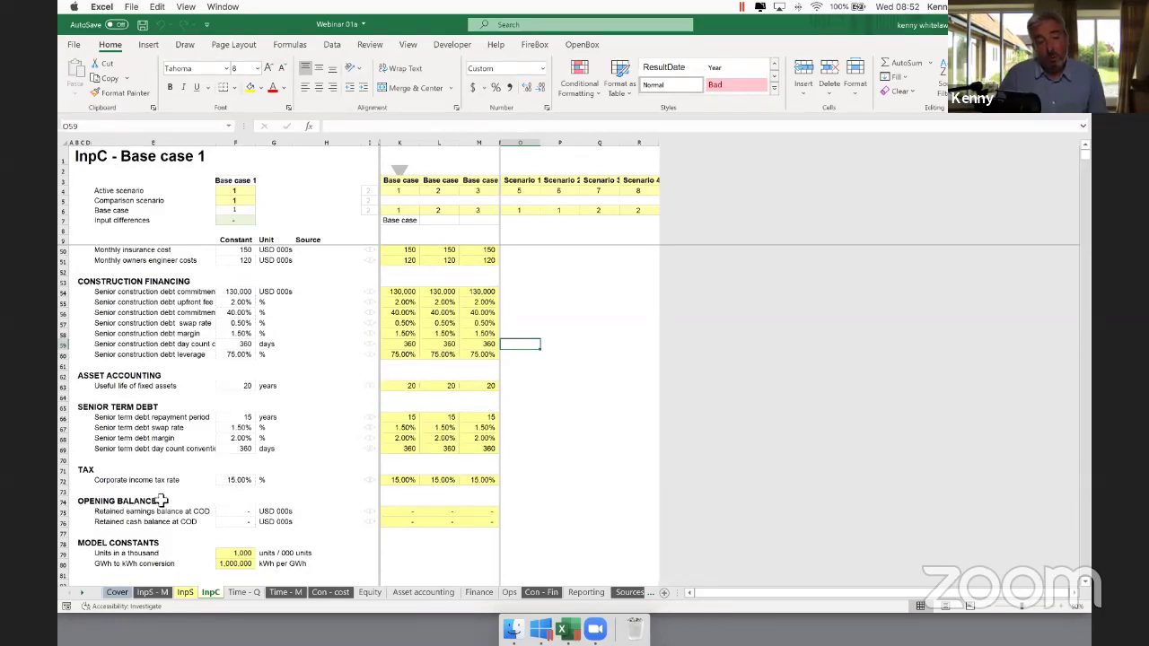
{"action": "left_click", "coordinate": [120, 592]}
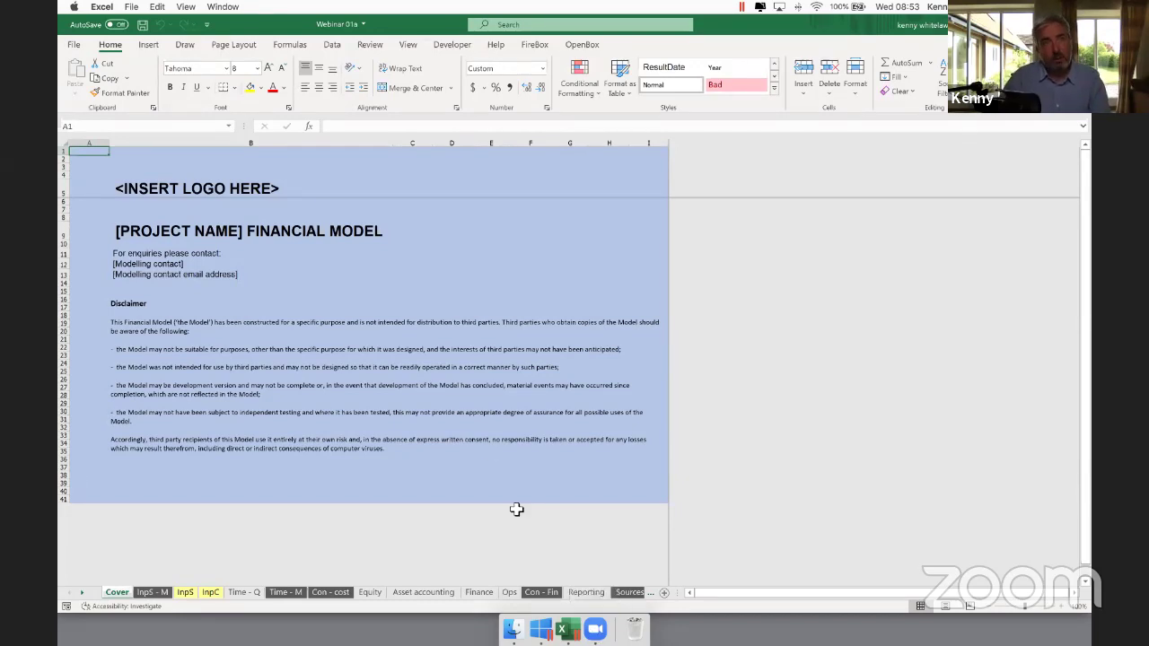
{"action": "left_click", "coordinate": [223, 6]}
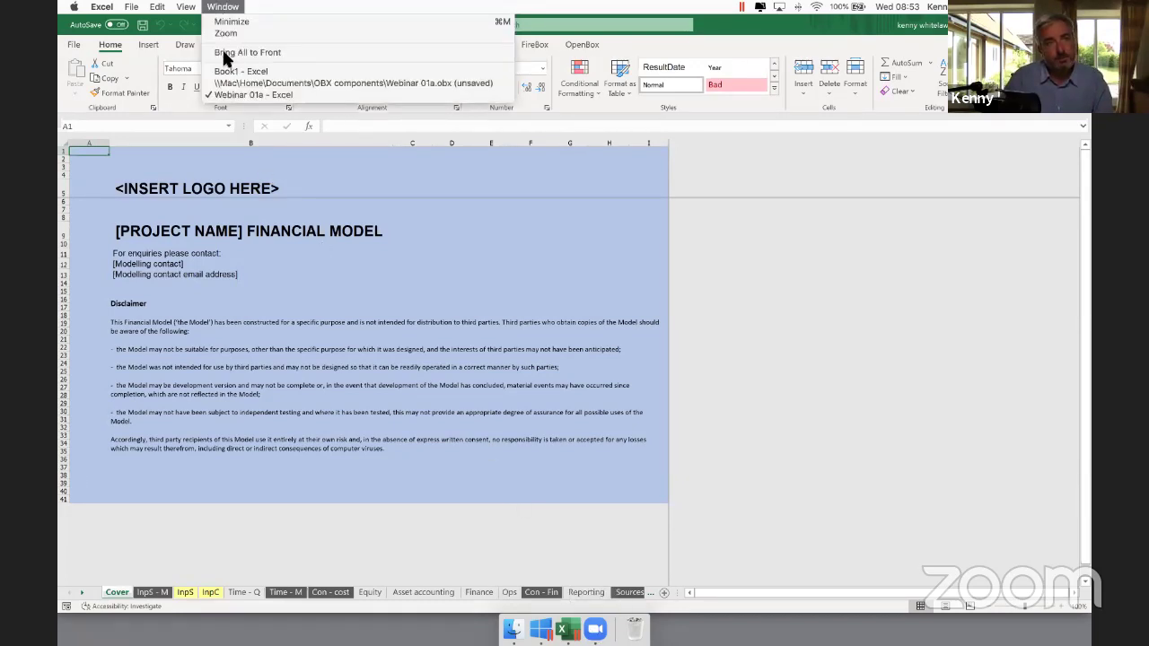
{"action": "left_click", "coordinate": [231, 84]}
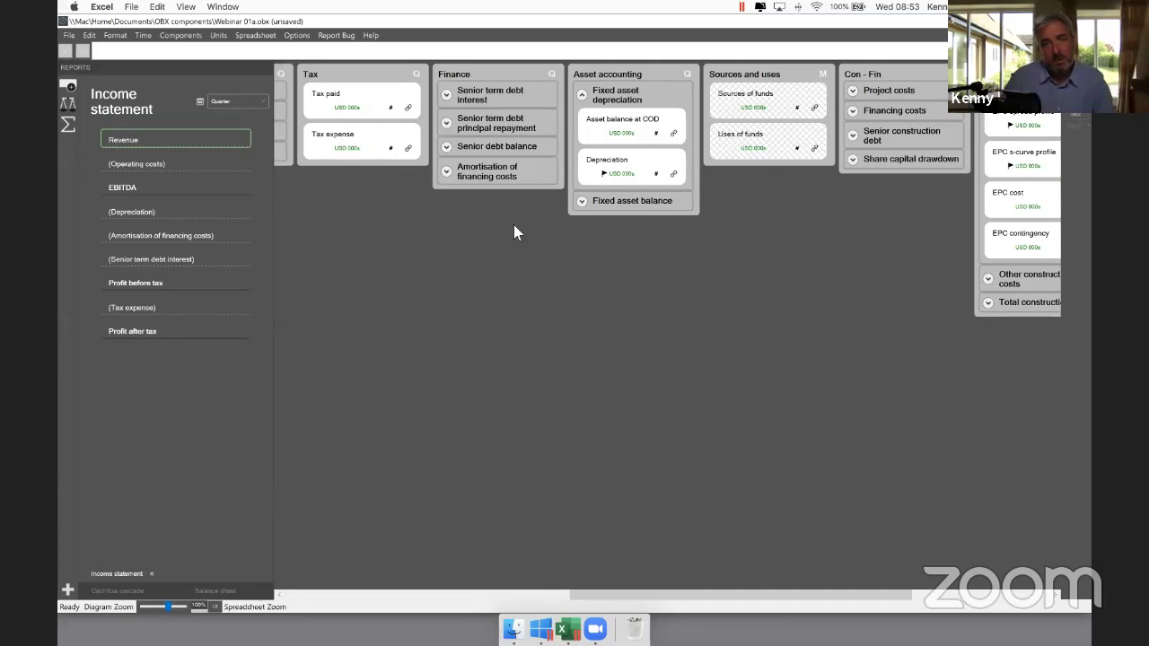
Step: Check the value of the Base EPC price input under Construction costs
{"action": "scroll", "coordinate": [487, 325], "scroll_direction": "left", "scroll_amount": 10}
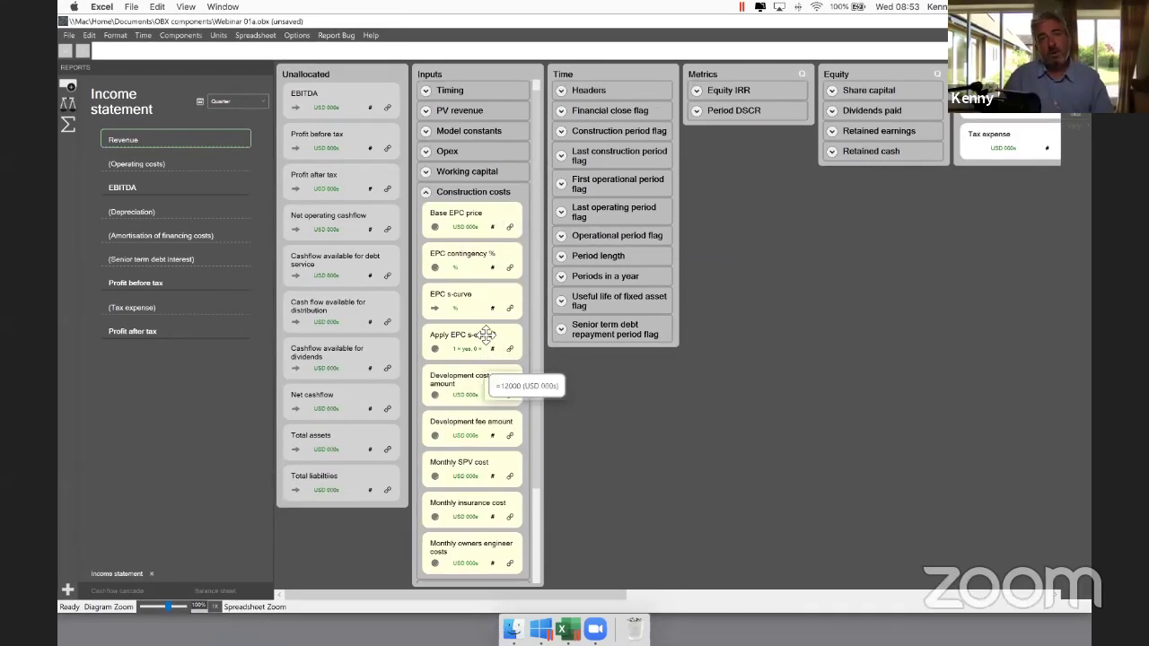
{"action": "left_click", "coordinate": [482, 228]}
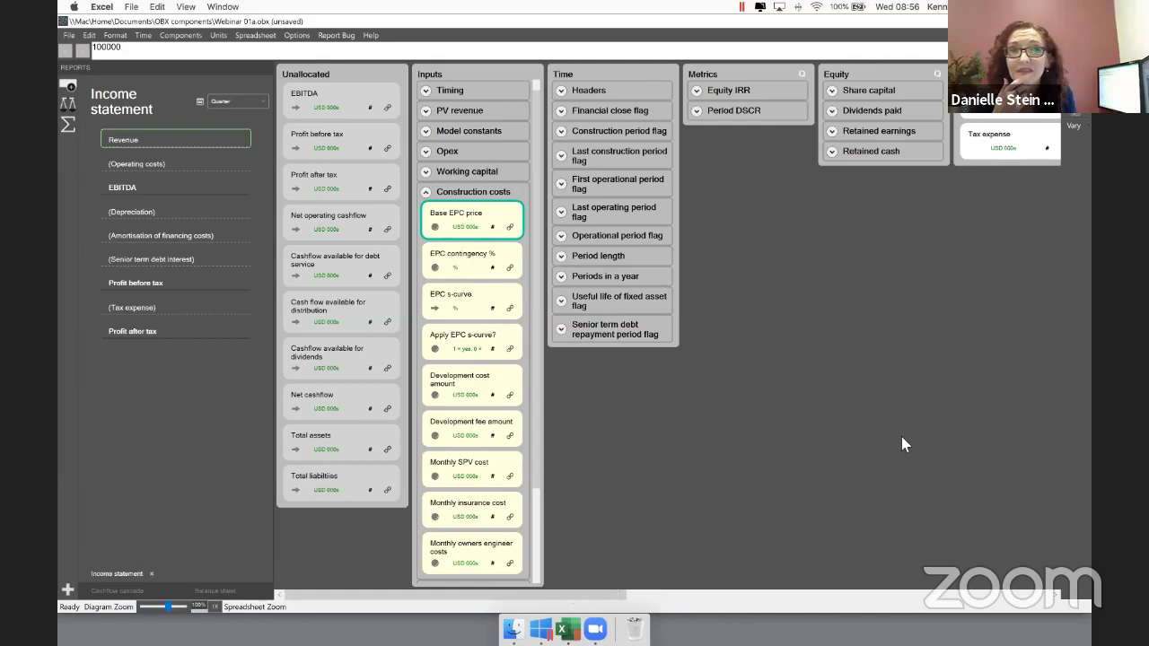
{"action": "left_click", "coordinate": [909, 75]}
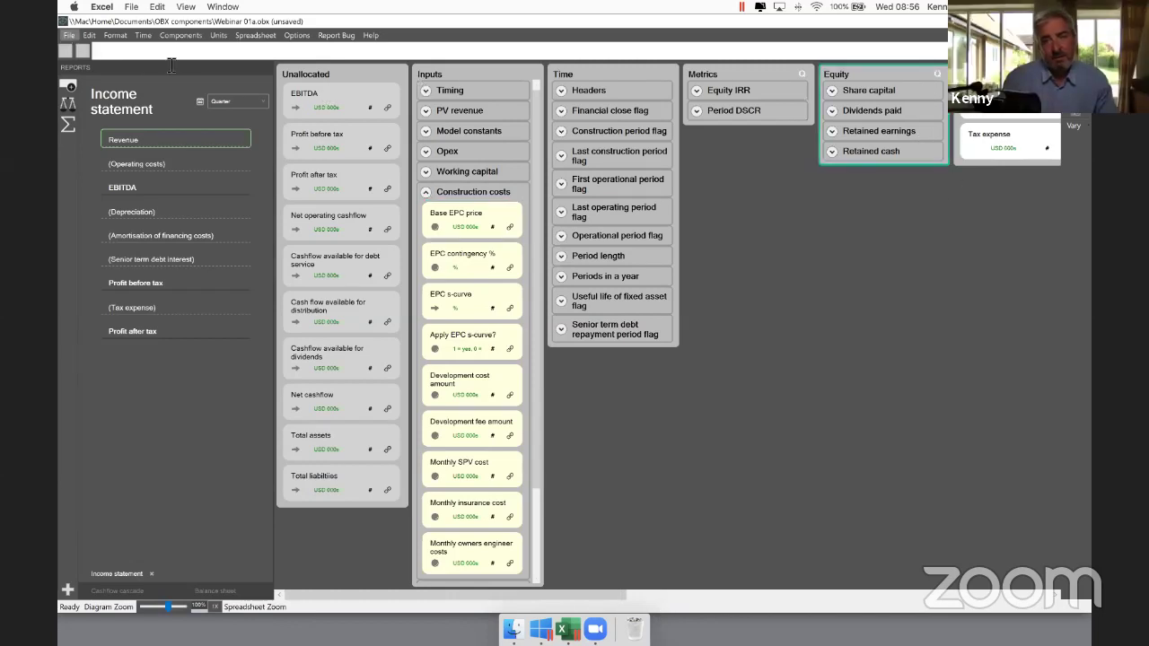
{"action": "left_click", "coordinate": [68, 35]}
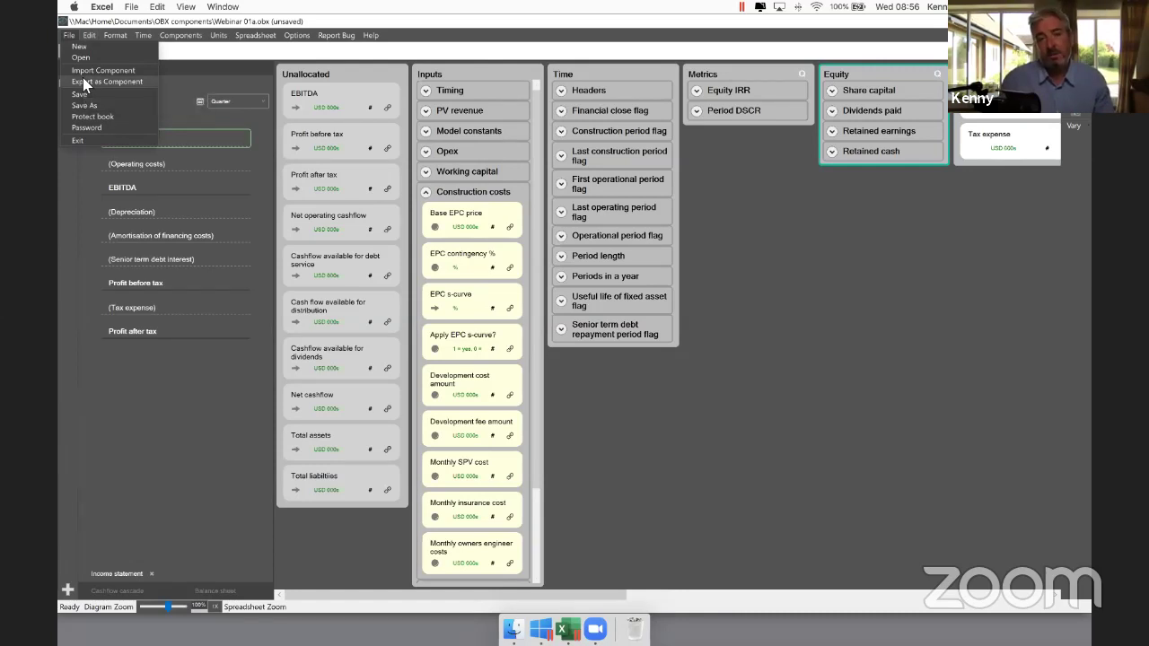
{"action": "left_click", "coordinate": [760, 228]}
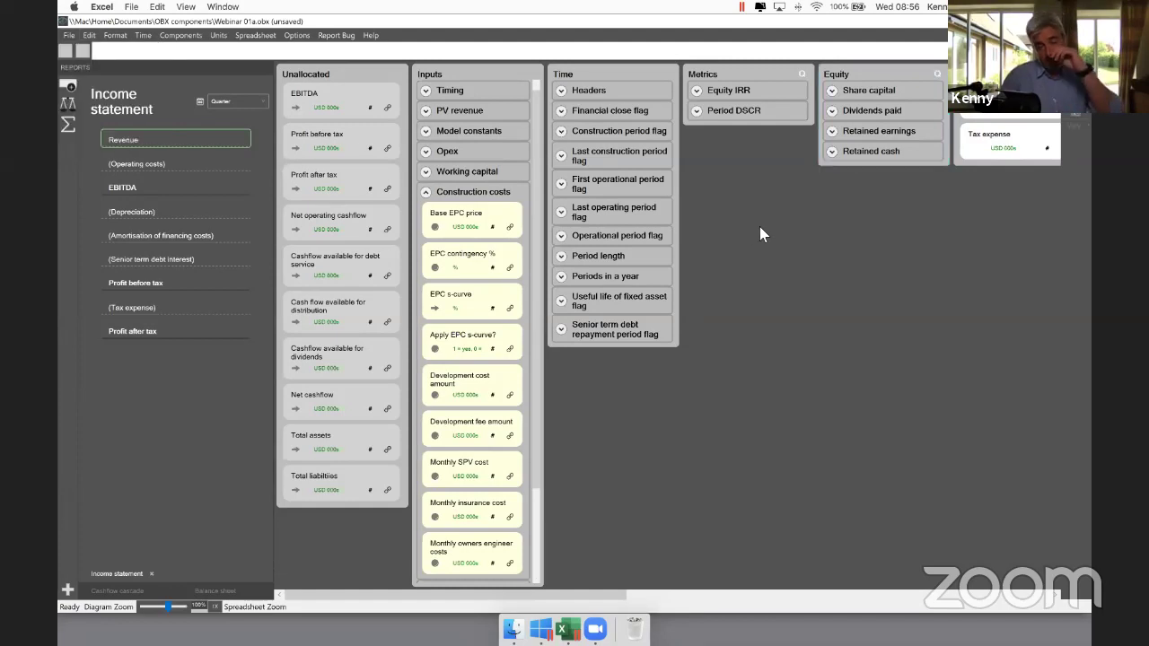